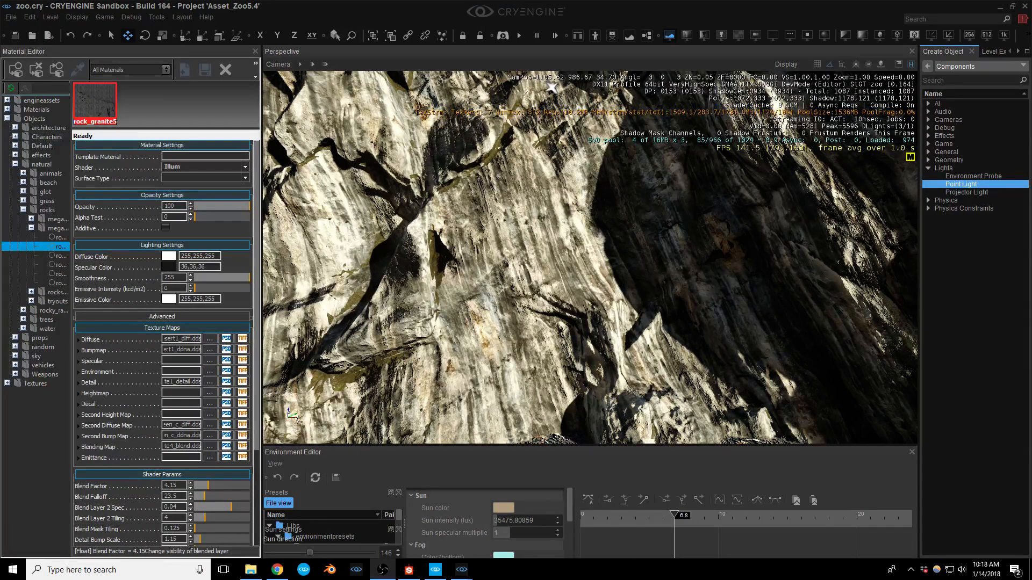
Step: Inspect the blended granite material on the cliff surface from several viewpoints in the level
mouse_move(544, 315)
right_down()
mouse_move(597, 293)
mouse_move(652, 294)
mouse_move(650, 270)
mouse_move(564, 280)
mouse_move(546, 268)
mouse_move(608, 291)
mouse_move(604, 252)
mouse_move(604, 271)
mouse_move(547, 316)
right_up()
key(s)
key(w)
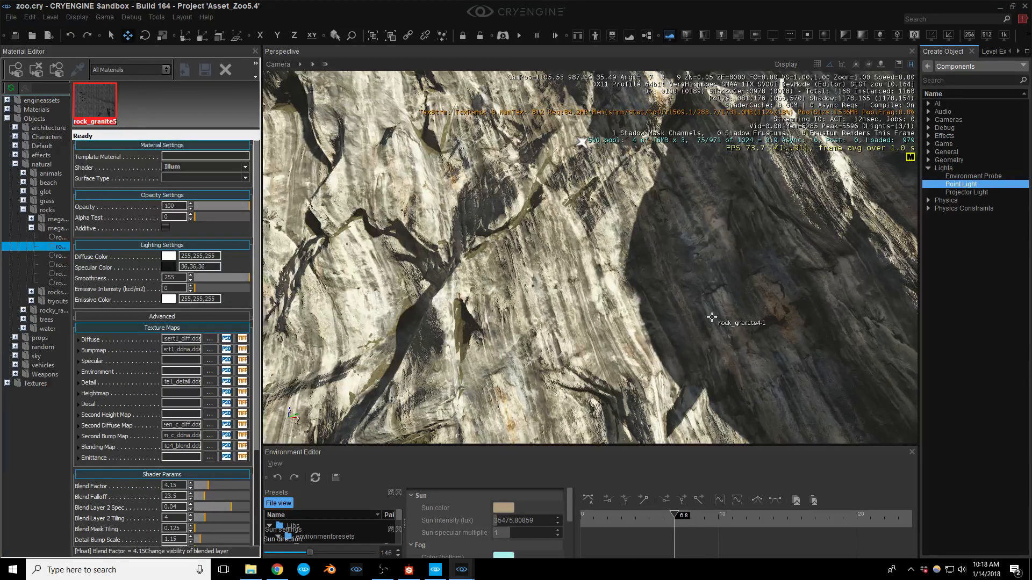
mouse_move(711, 317)
right_down()
mouse_move(718, 331)
mouse_move(694, 311)
right_up()
key(s)
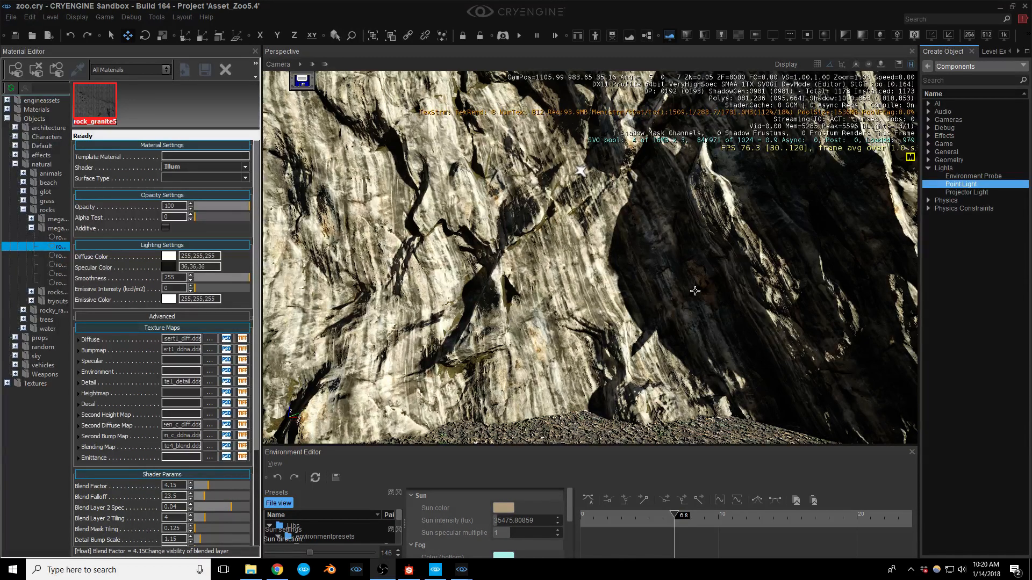
Step: View Rock_Granite_rcygn_3d_Preview.png from the Rock_Granite_rcygn_4K_3d_ms folder, then minimize the image
click(250, 569)
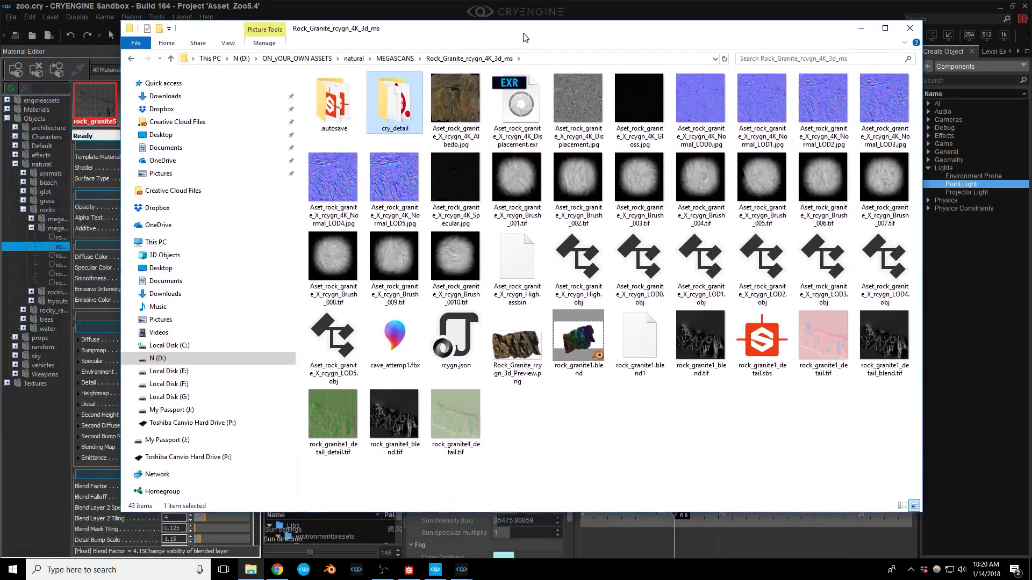
double_click(497, 359)
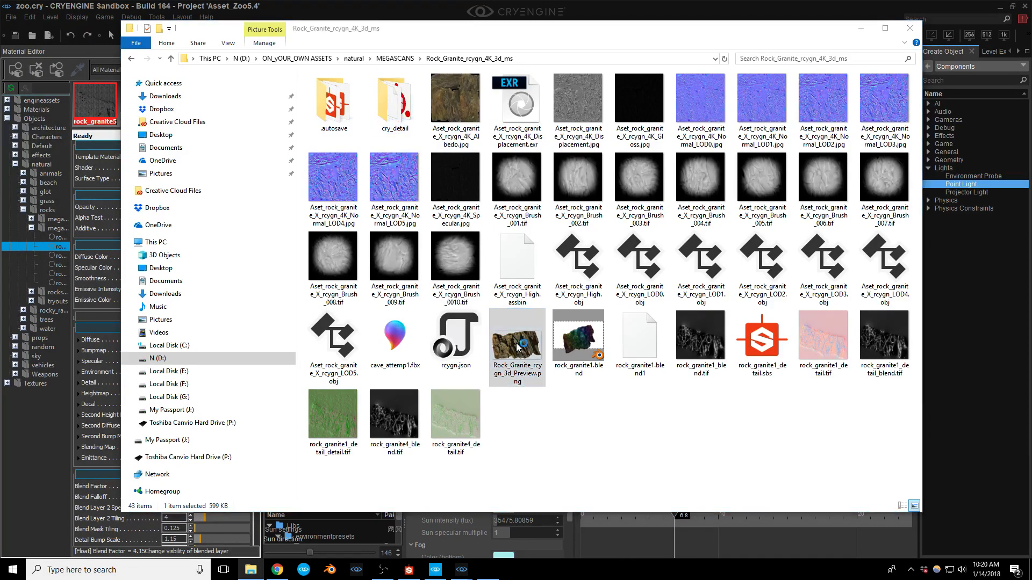
scroll(513, 328, up, 3)
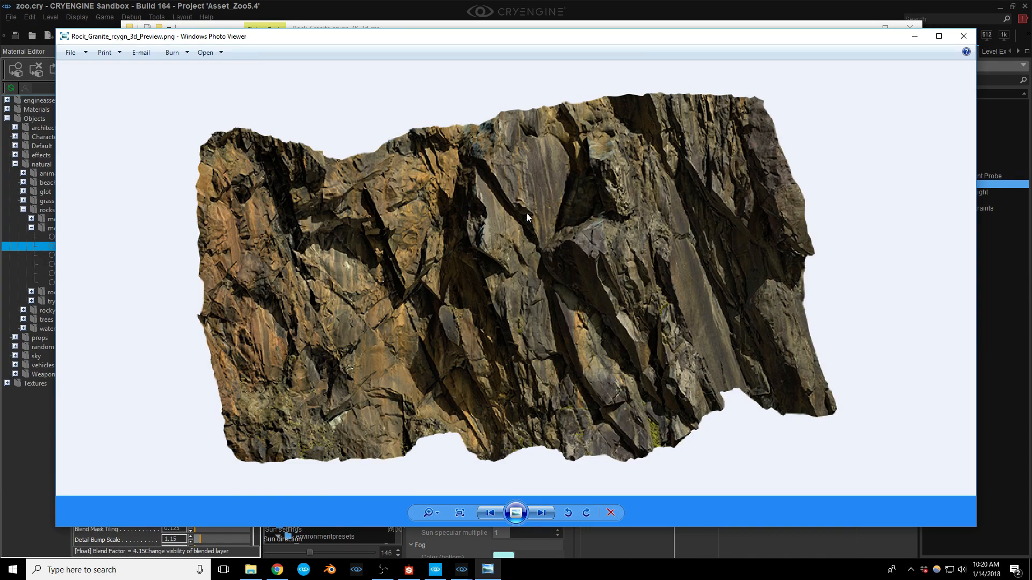
click(914, 36)
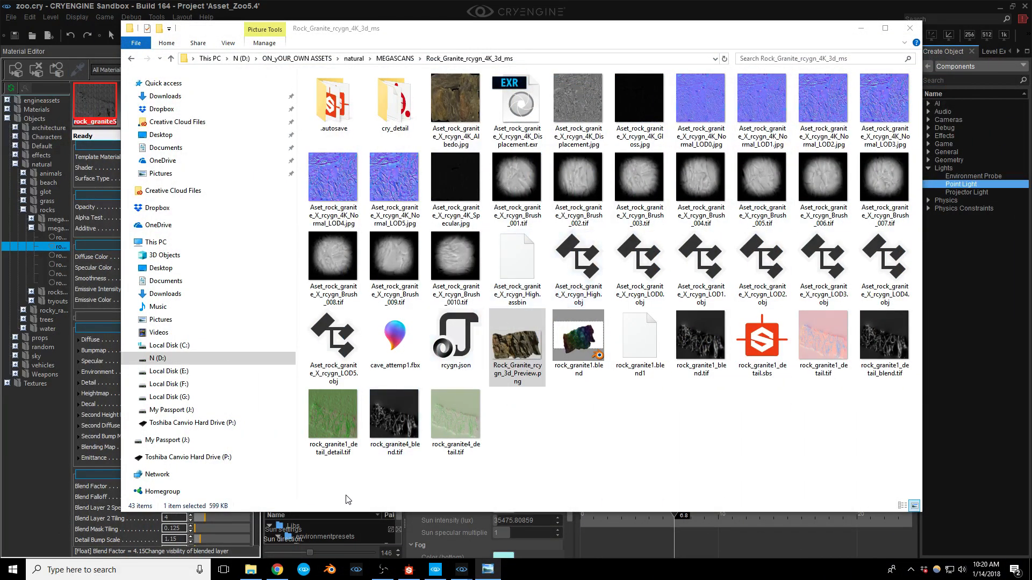
Step: Launch Blender, dismiss its splash screen, and copy the Rock_Granite_rcygn_4K_3d_ms folder path from File Explorer
click(336, 574)
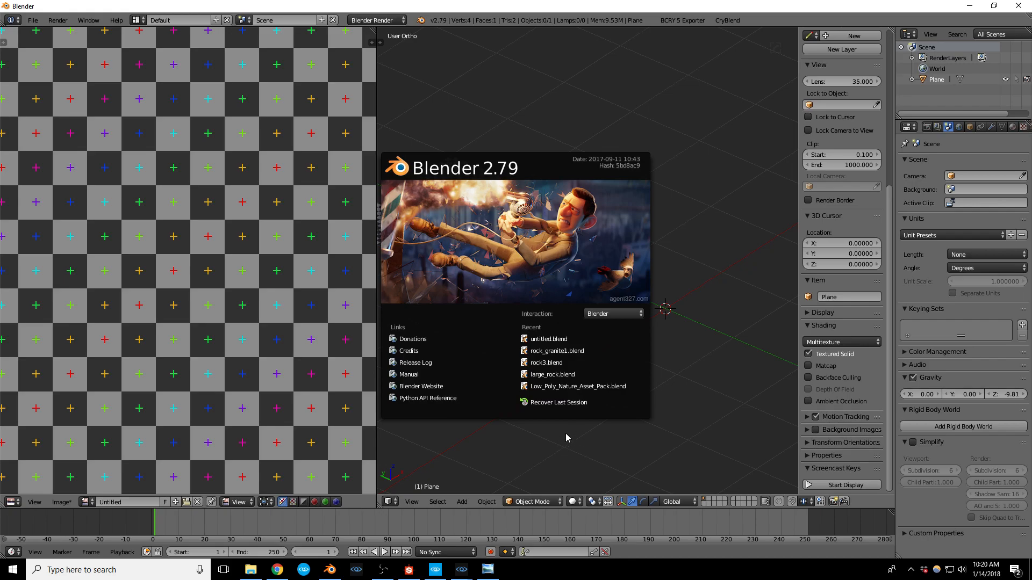
click(566, 438)
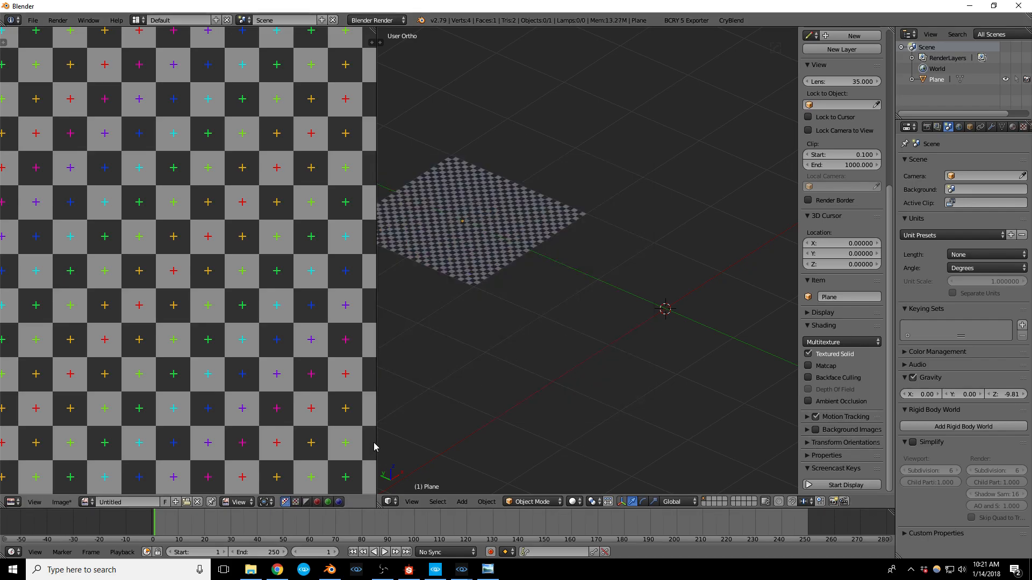
click(251, 570)
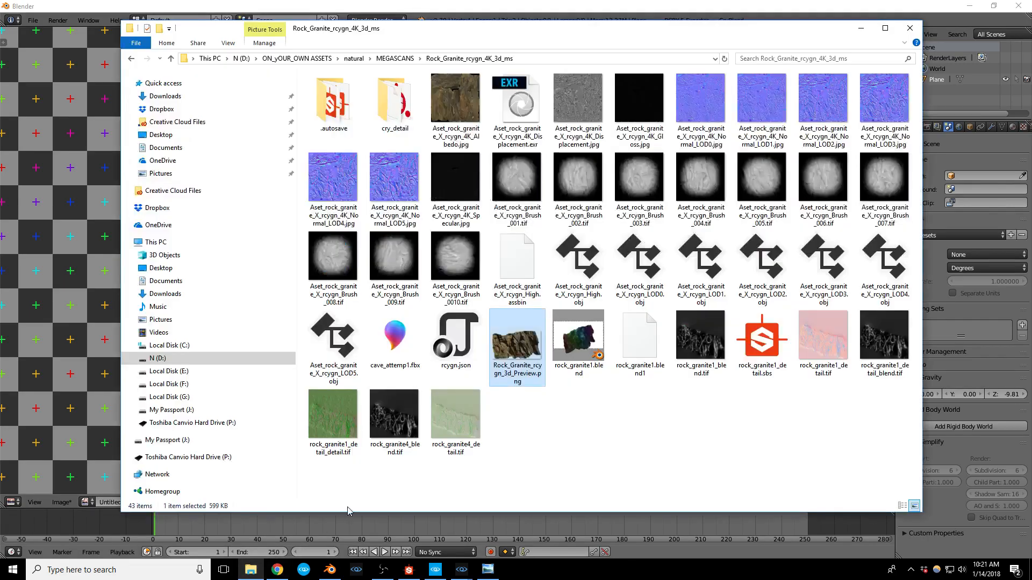
click(527, 59)
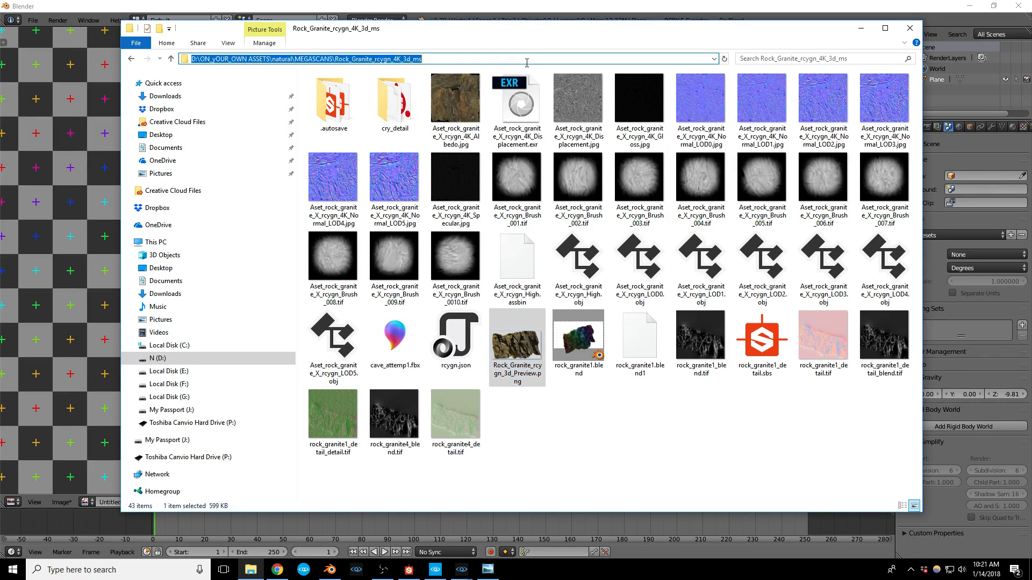
click(472, 8)
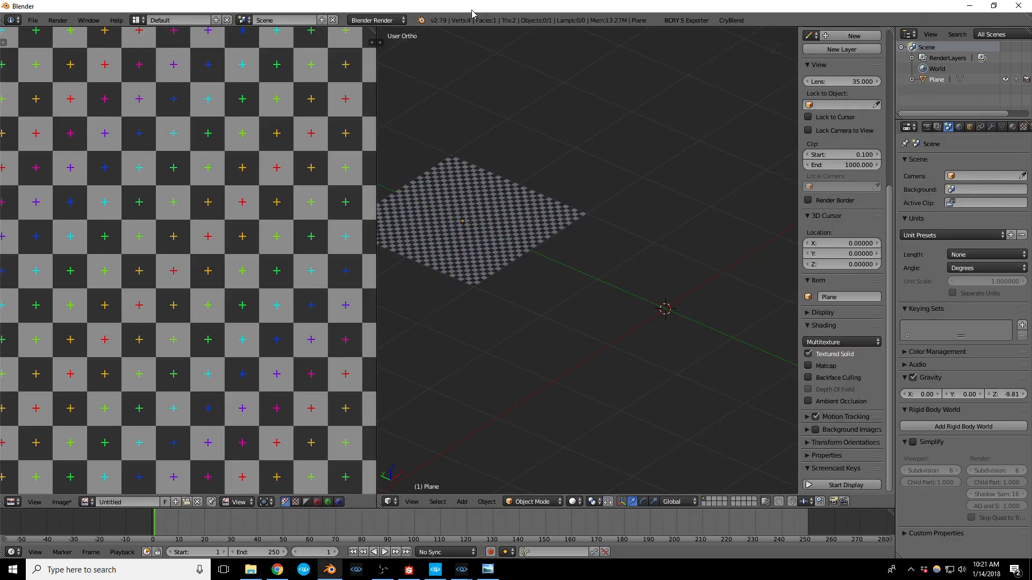
Step: Import Aset_rock_granite_X_rcygn_LOD0.obj as Wavefront OBJ from D:\ON_yOUR_OWN ASSETS\natural\MEGASCANS\Rock_Granite_rcygn_4K_3d_ms
click(33, 22)
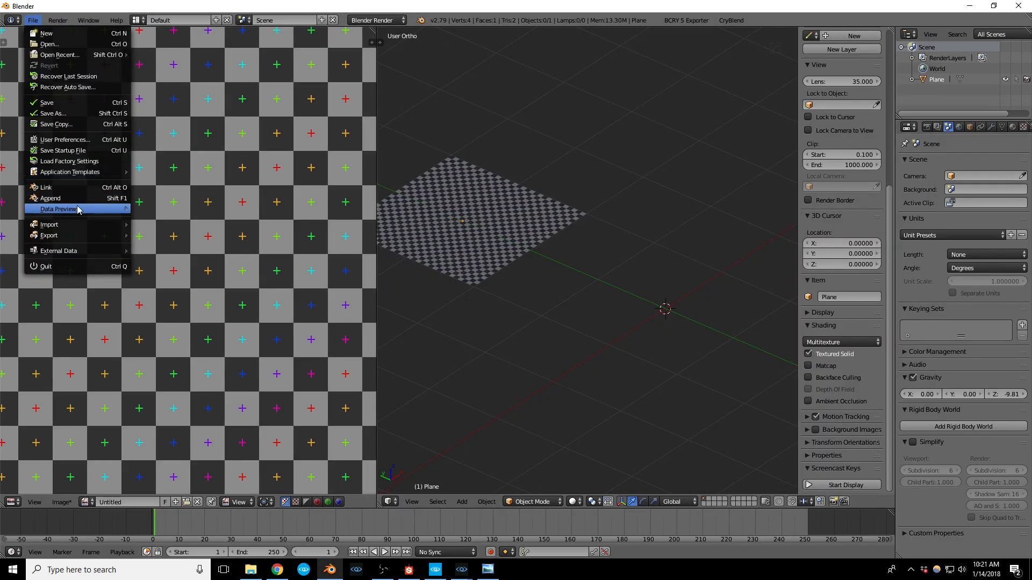
mouse_move(78, 225)
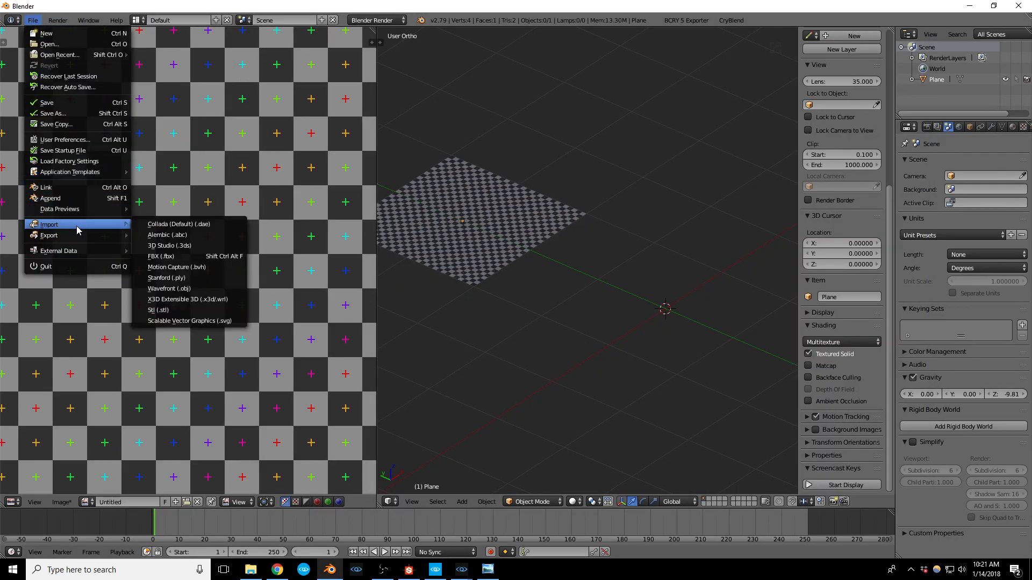
click(182, 289)
click(477, 49)
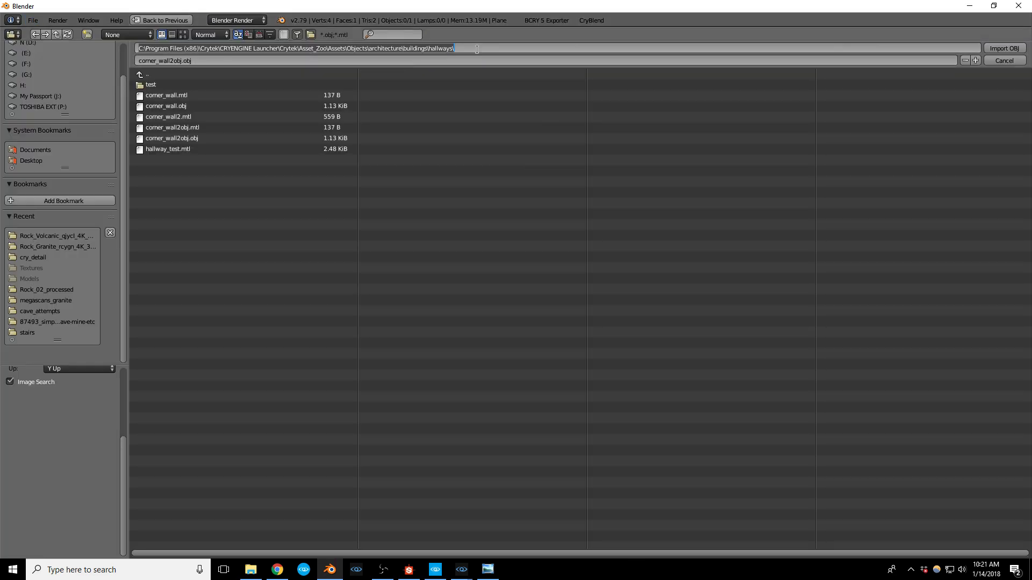
text(D:\ON_yOUR_OWN ASSETS\natural\MEGASCANS\Rock_Granite_rcygn_4K_3d_ms\)
key(Return)
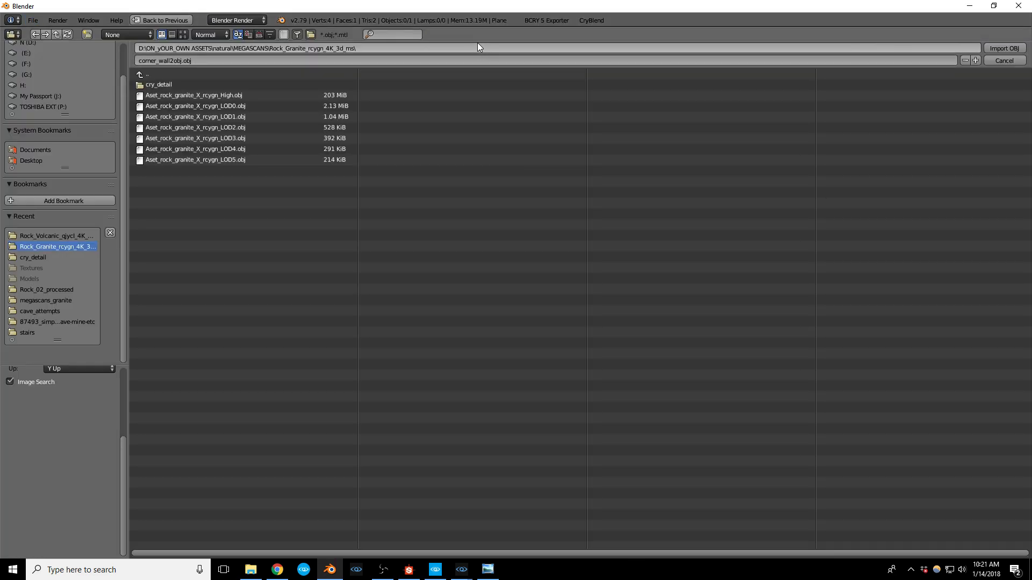
double_click(194, 105)
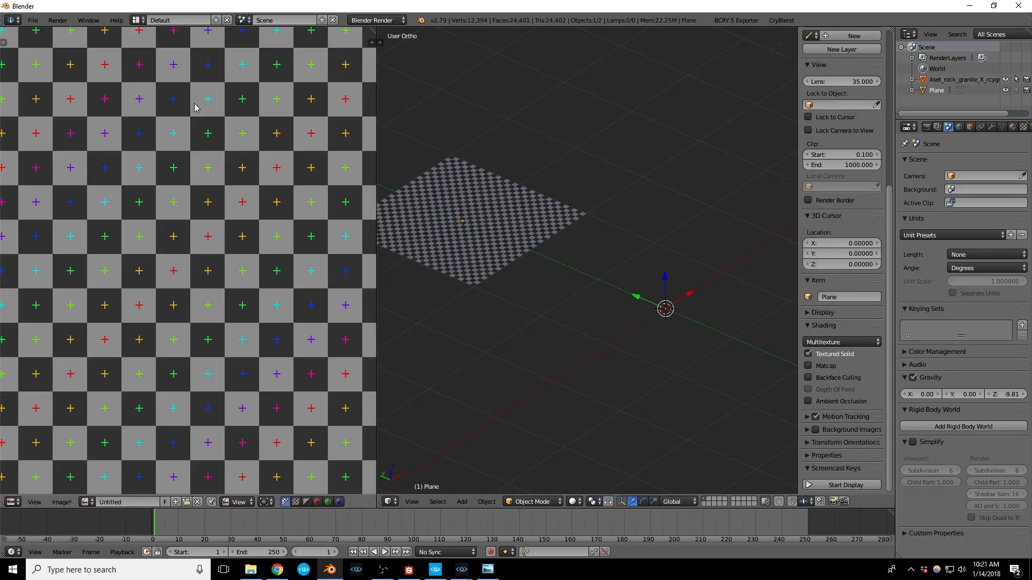
Step: Examine the imported granite rock mesh as a whole and up close, and look at the transform properties
scroll(551, 220, down, 5)
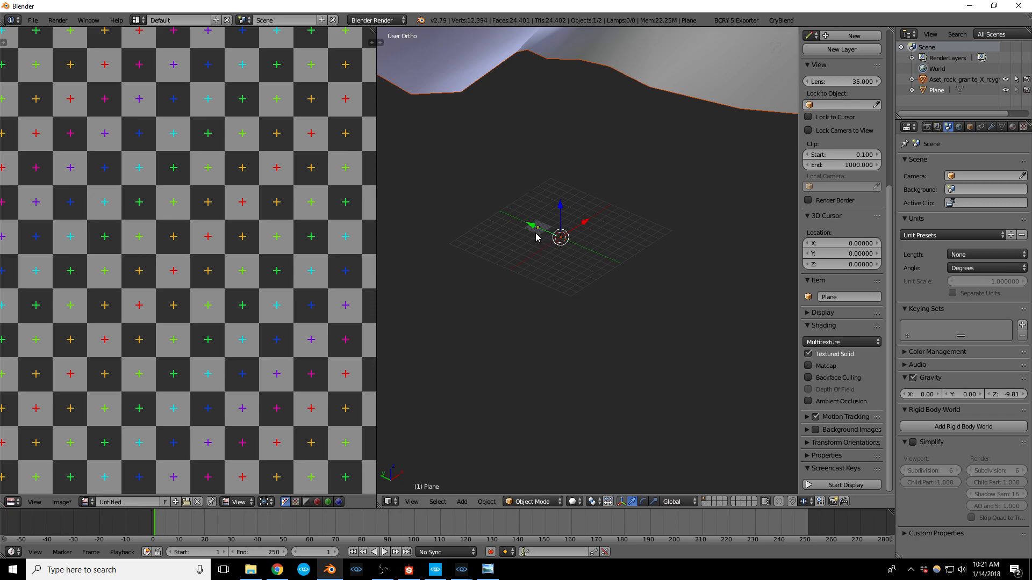
scroll(537, 237, down, 2)
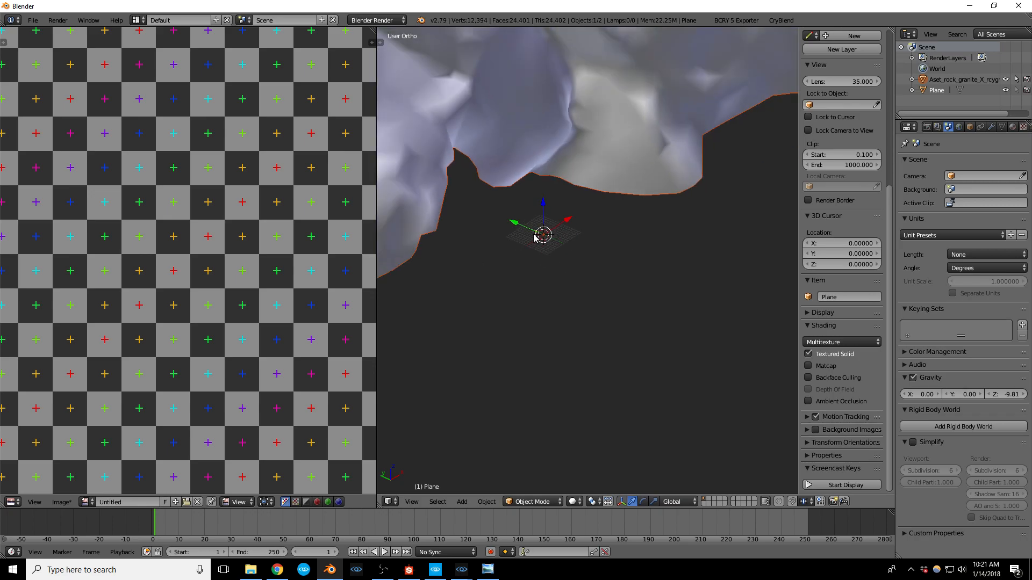
scroll(535, 237, down, 3)
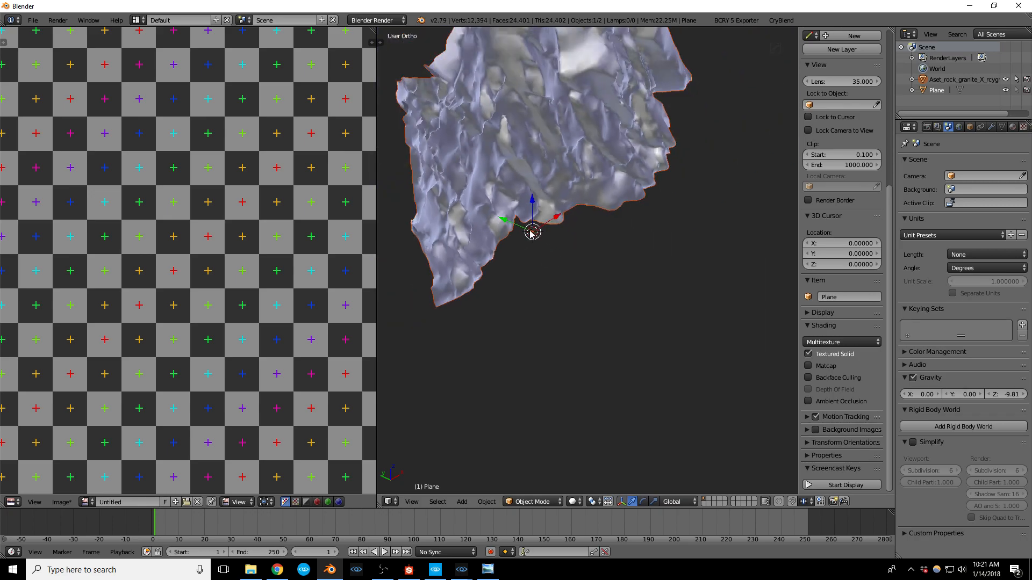
middle_drag(534, 224, 532, 150)
scroll(591, 166, up, 2)
scroll(583, 200, down, 2)
scroll(586, 193, up, 3)
scroll(595, 185, down, 1)
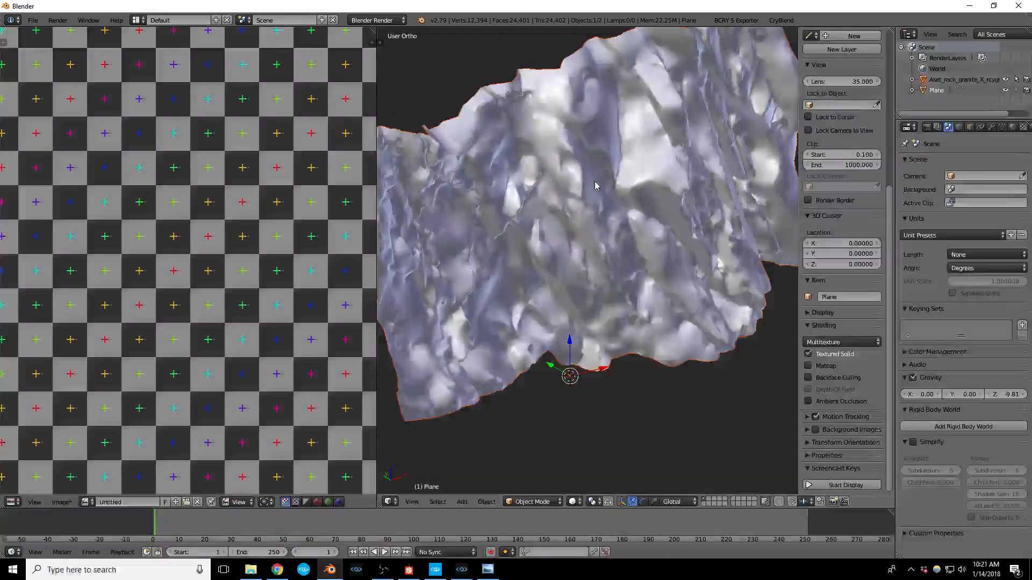
scroll(851, 198, up, 10)
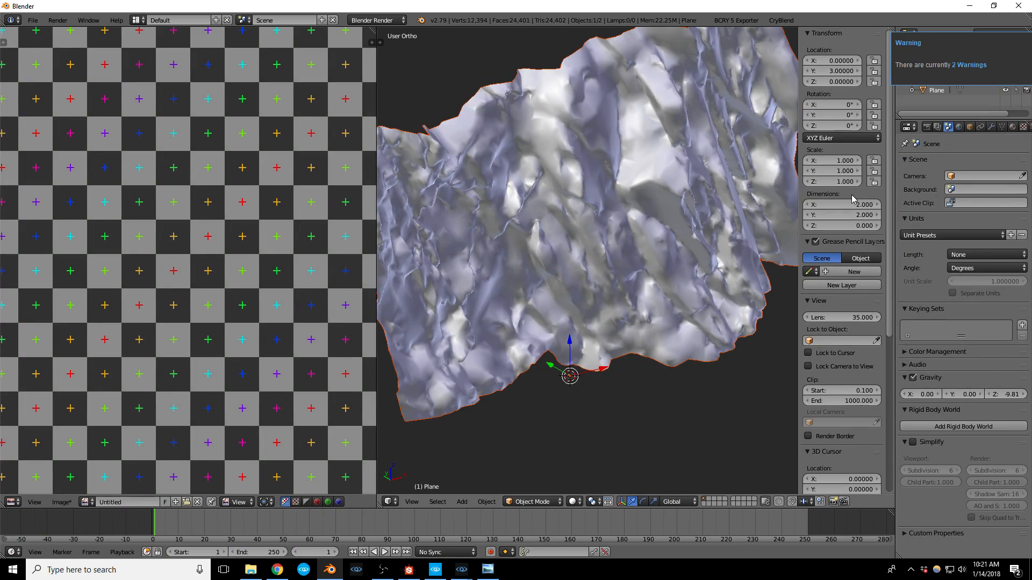
mouse_move(559, 225)
middle_down()
mouse_move(580, 229)
mouse_move(560, 230)
middle_up()
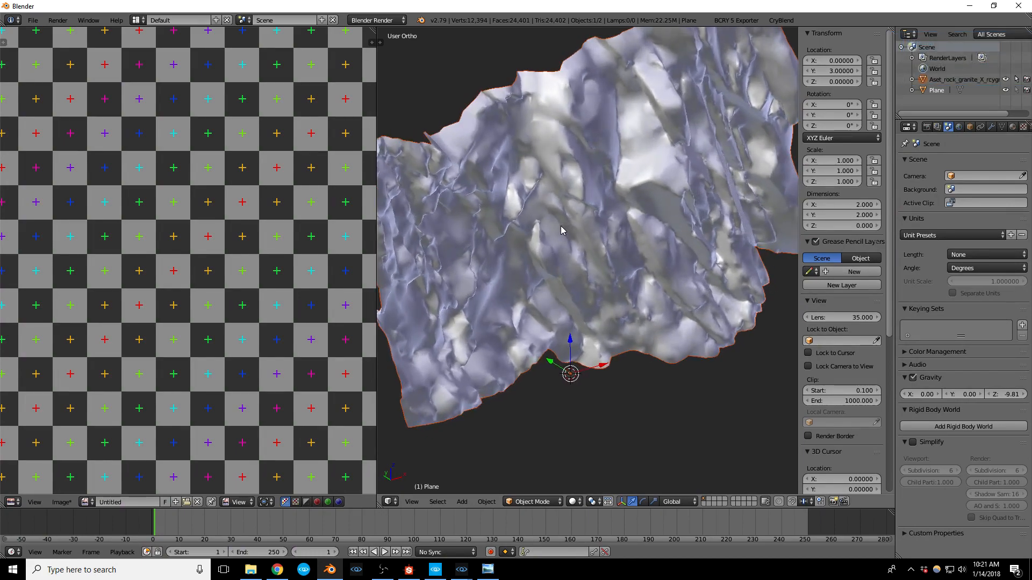
Step: Select the rock, enter Edit Mode, and create a new Color Grid image for its UV layout
right_click(590, 222)
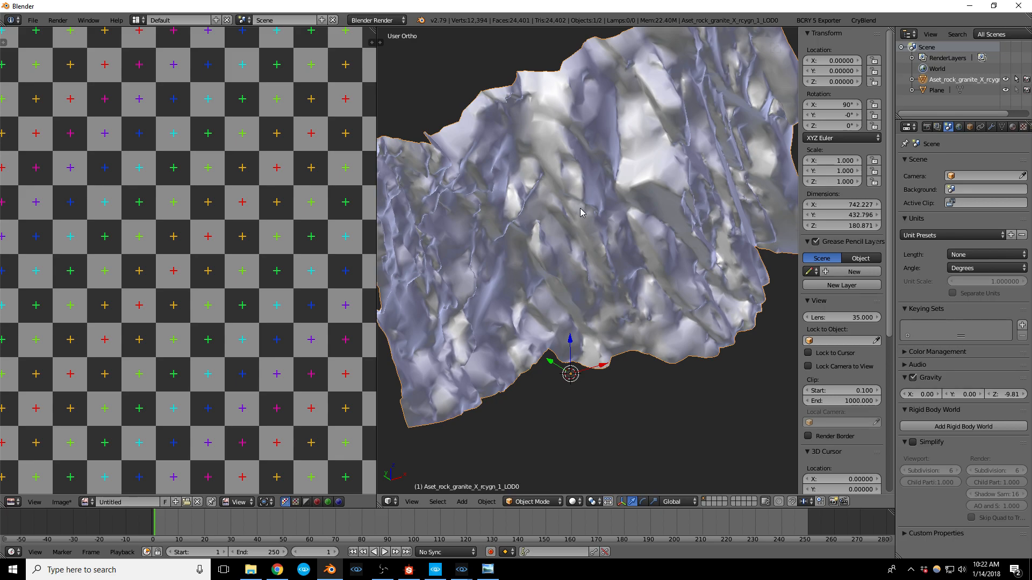
key(Tab)
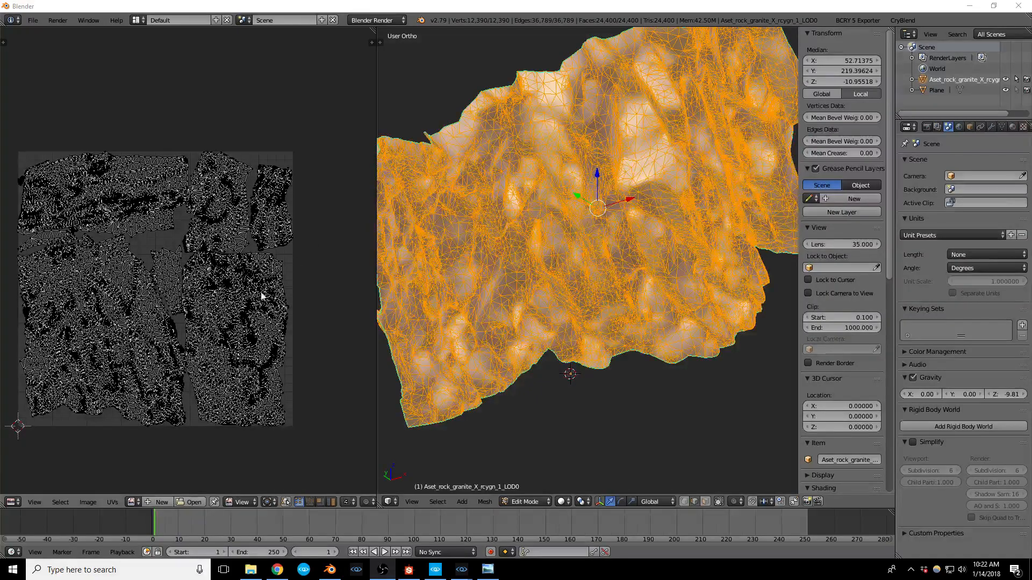
click(156, 502)
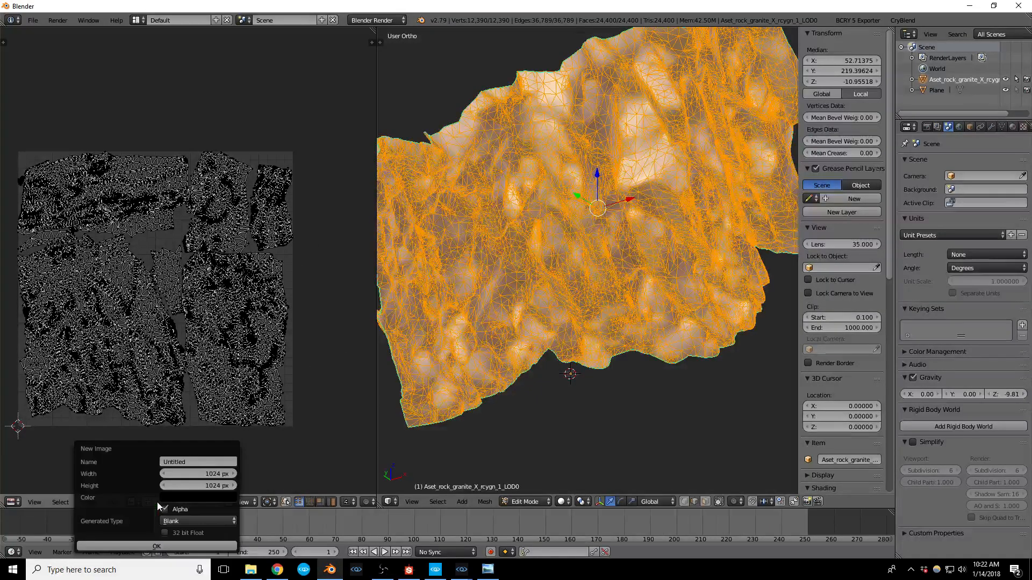
click(192, 520)
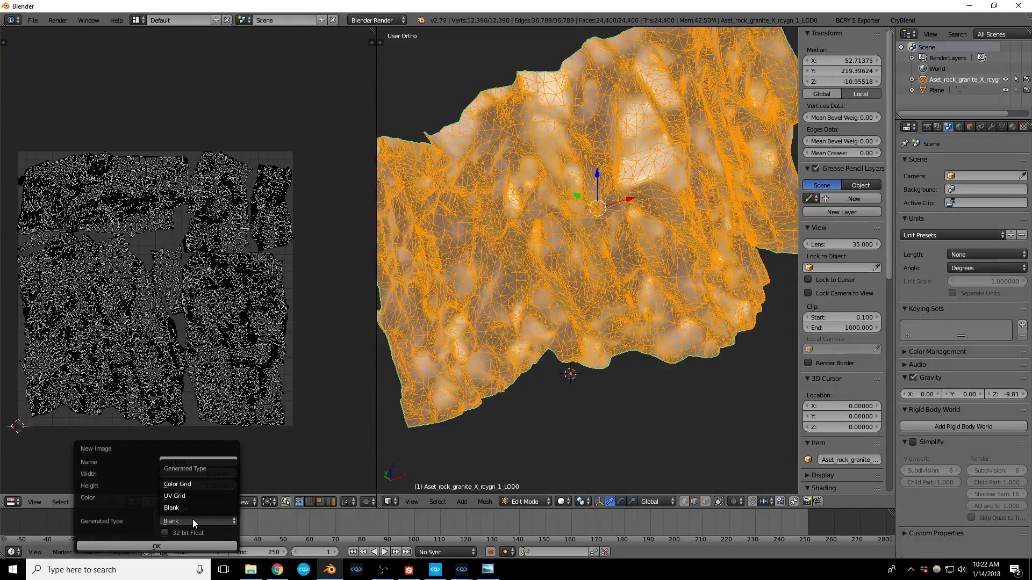
click(197, 482)
click(156, 547)
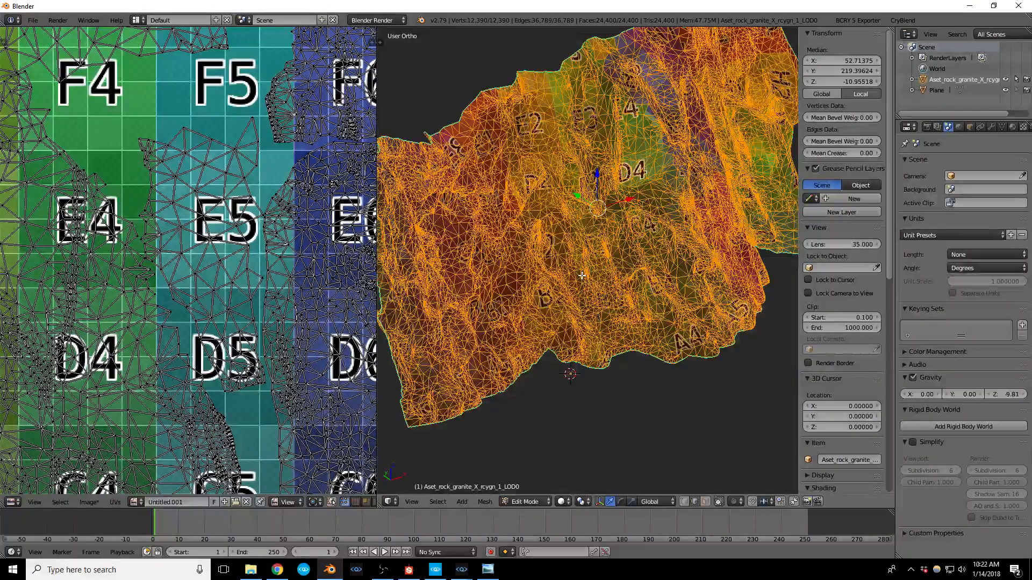
Step: Return to Object Mode, examine the color grid's seams across the rock, and compare with the preview image
middle_drag(652, 253, 655, 180)
scroll(584, 227, up, 1)
key(Tab)
middle_drag(669, 249, 647, 258)
scroll(527, 273, down, 2)
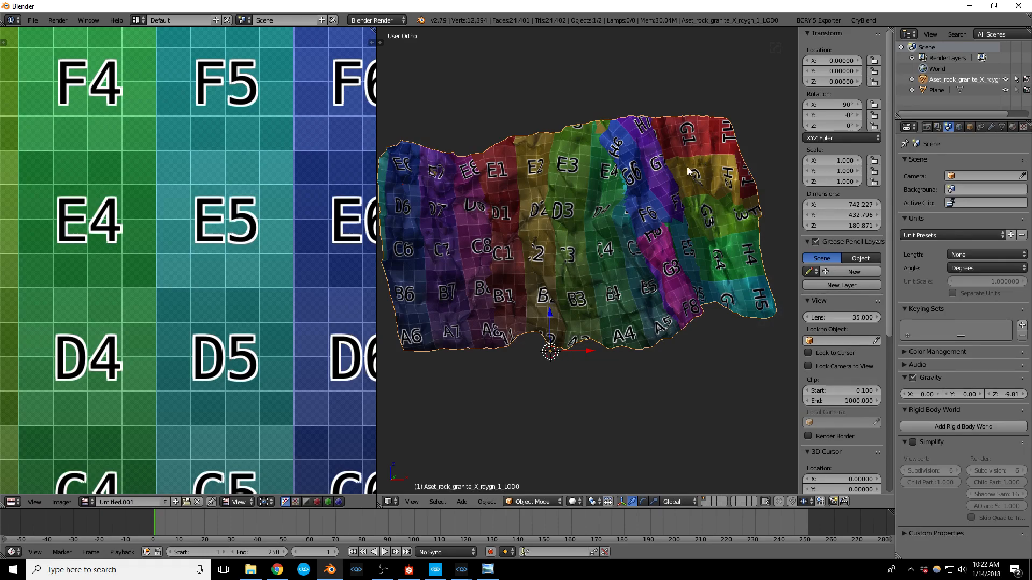
middle_drag(630, 253, 670, 204)
scroll(656, 249, up, 5)
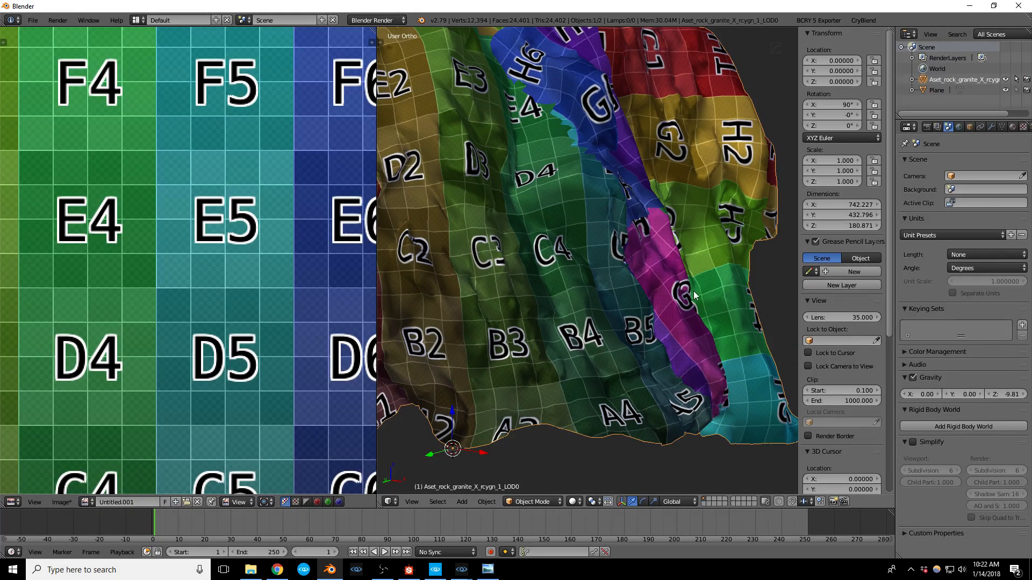
drag(1031, 60, 286, 53)
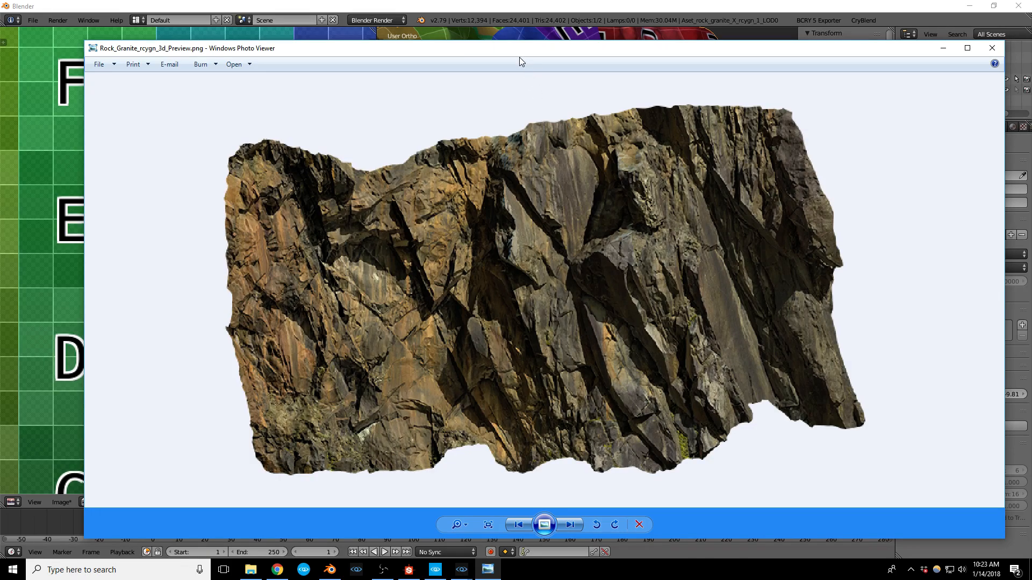
drag(519, 54, 1031, 80)
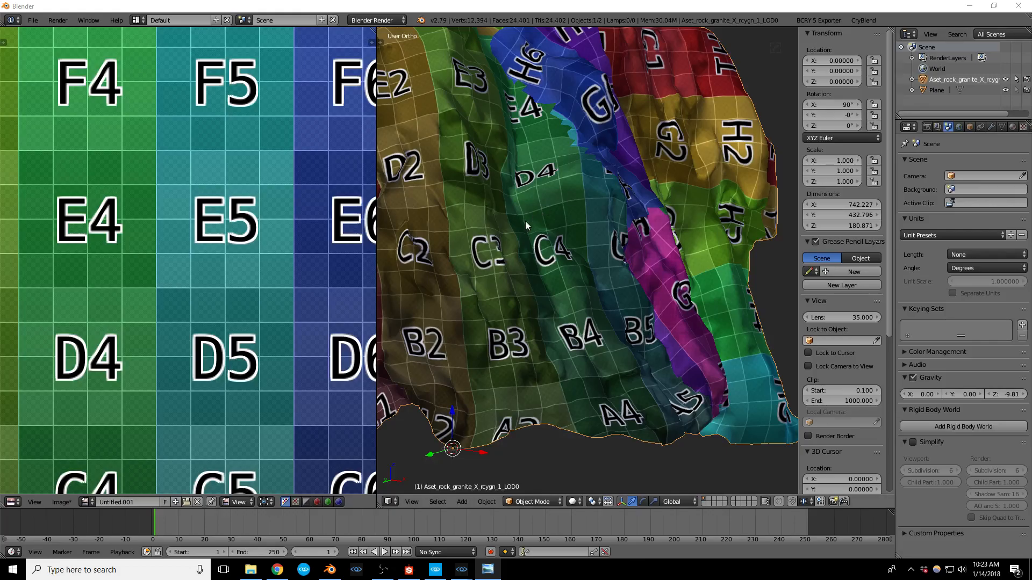
Step: Unwrap the entire rock mesh in Edit Mode with the standard Unwrap option
scroll(634, 337, down, 1)
middle_drag(646, 269, 611, 260)
key(Tab)
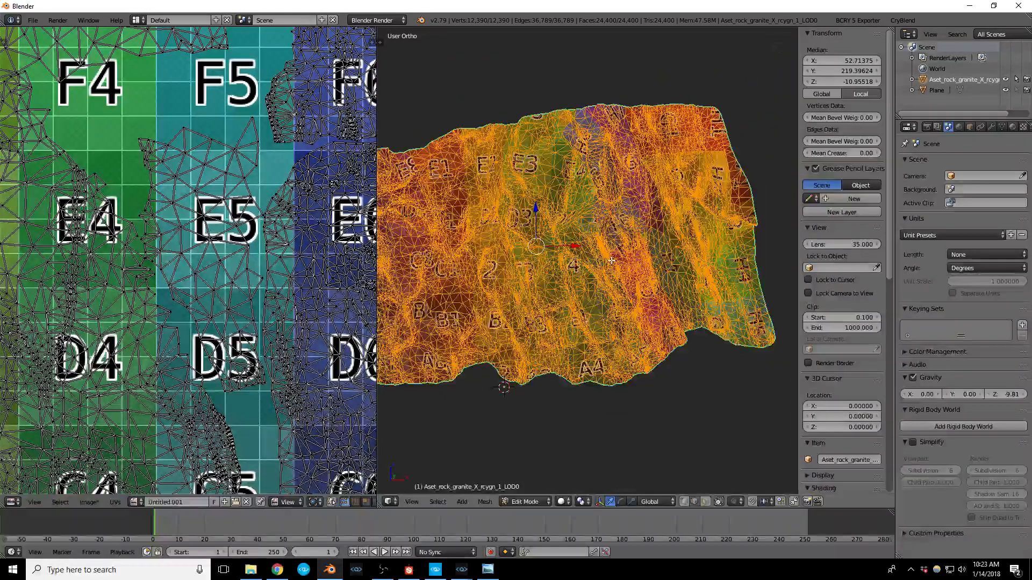
key(u)
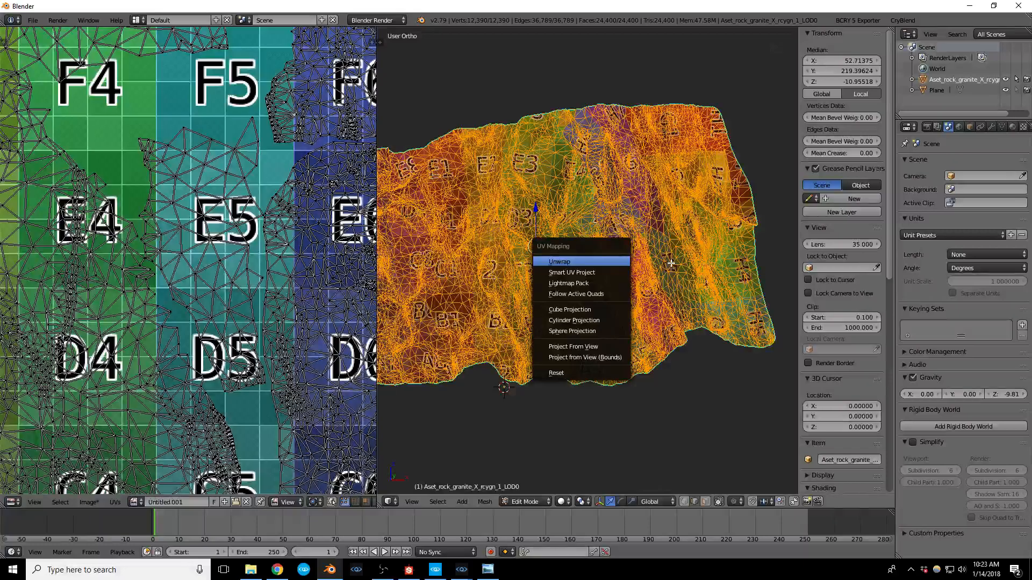
key(Return)
Step: Inspect the new UV layout, then deselect the mesh and examine the color grid on the rock
scroll(226, 328, down, 4)
scroll(226, 328, up, 2)
scroll(226, 327, down, 4)
key(a)
scroll(234, 358, up, 3)
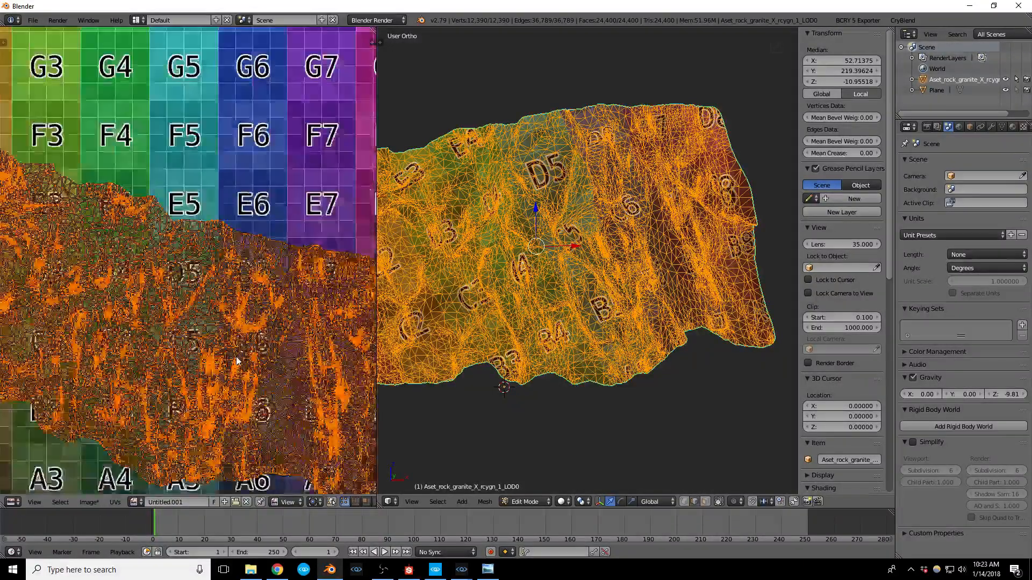
scroll(237, 361, up, 2)
scroll(636, 260, up, 3)
key(a)
middle_drag(635, 260, 657, 261)
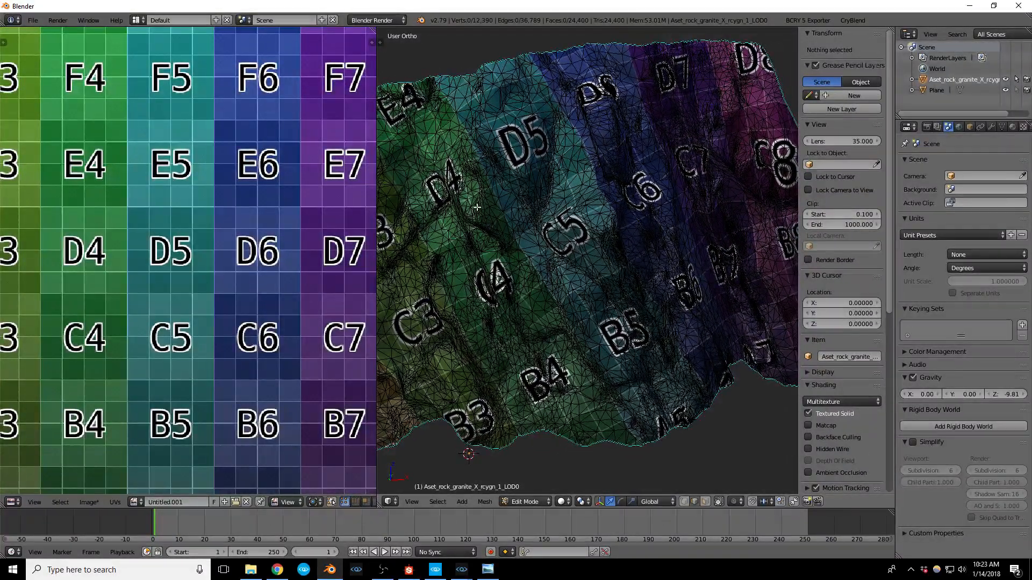
Step: Return to Object Mode and enable viewport ambient occlusion with strength 0.100, distance 0.310 and attenuation 1.410
middle_drag(555, 363, 620, 317)
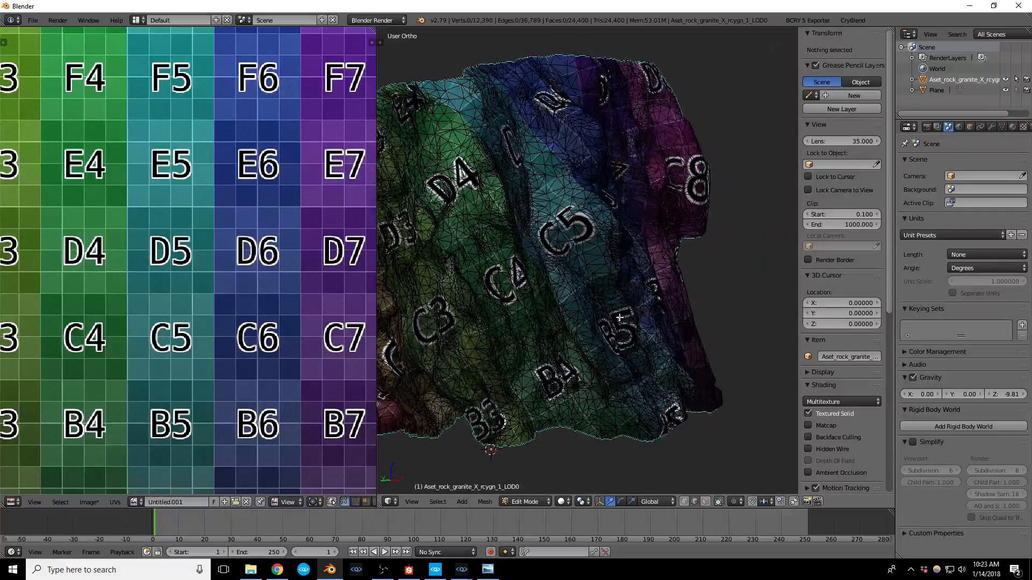
key(Tab)
middle_drag(558, 295, 538, 310)
scroll(823, 358, down, 5)
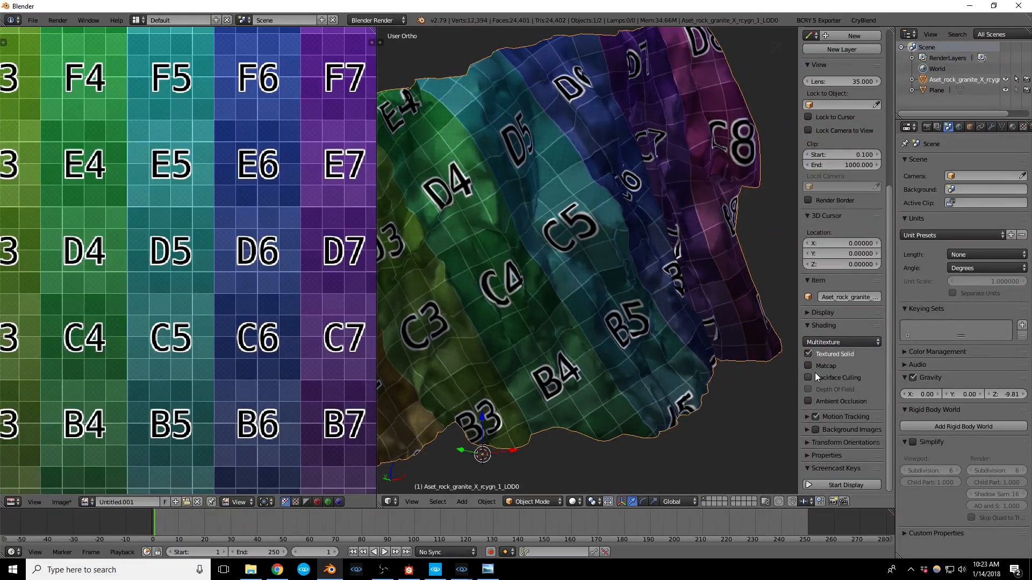
click(830, 402)
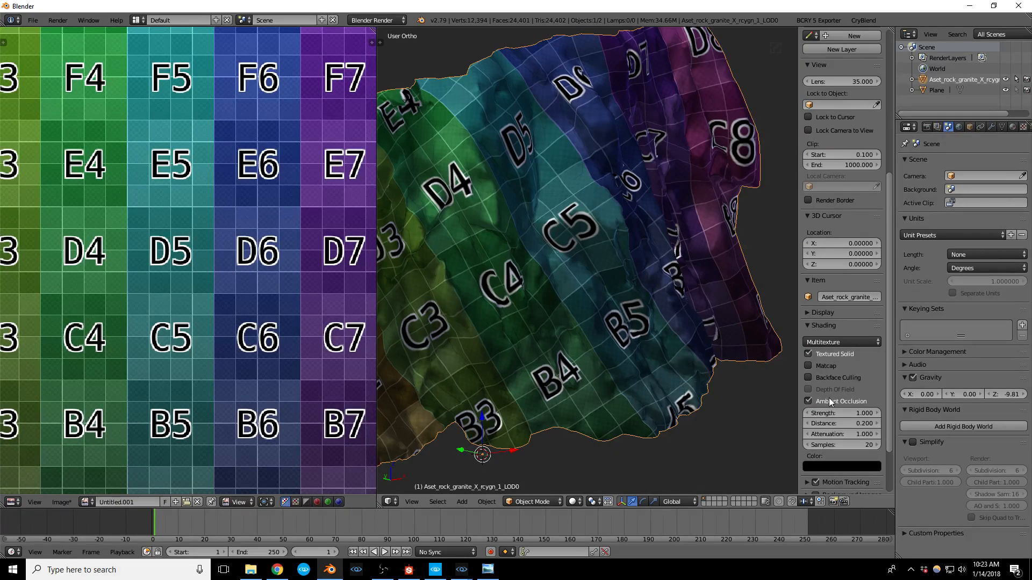
middle_drag(634, 349, 618, 326)
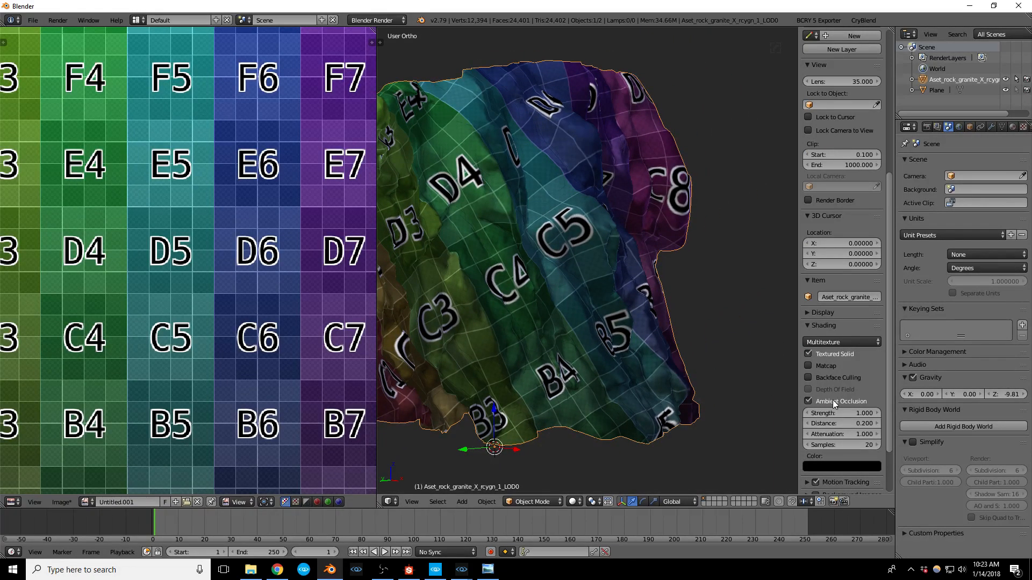
mouse_move(830, 413)
mouse_down()
mouse_move(883, 413)
mouse_move(835, 414)
mouse_move(854, 423)
mouse_move(846, 434)
mouse_move(860, 434)
mouse_move(844, 434)
mouse_up()
Step: Examine the color grid's continuity and stretching across the shaded rock from several angles
middle_drag(582, 344, 556, 269)
scroll(525, 305, down, 3)
scroll(479, 276, up, 3)
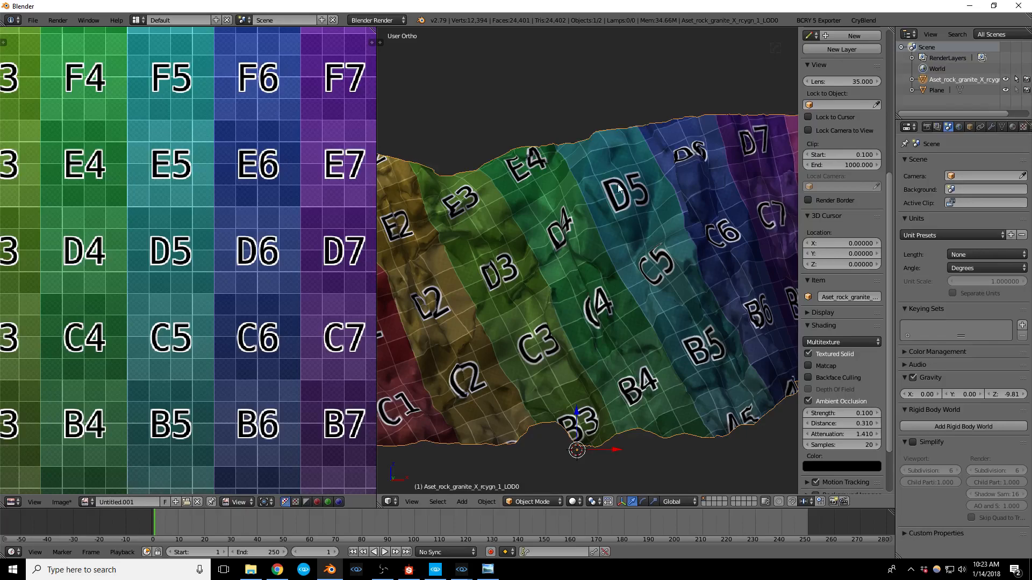
middle_drag(694, 298, 653, 313)
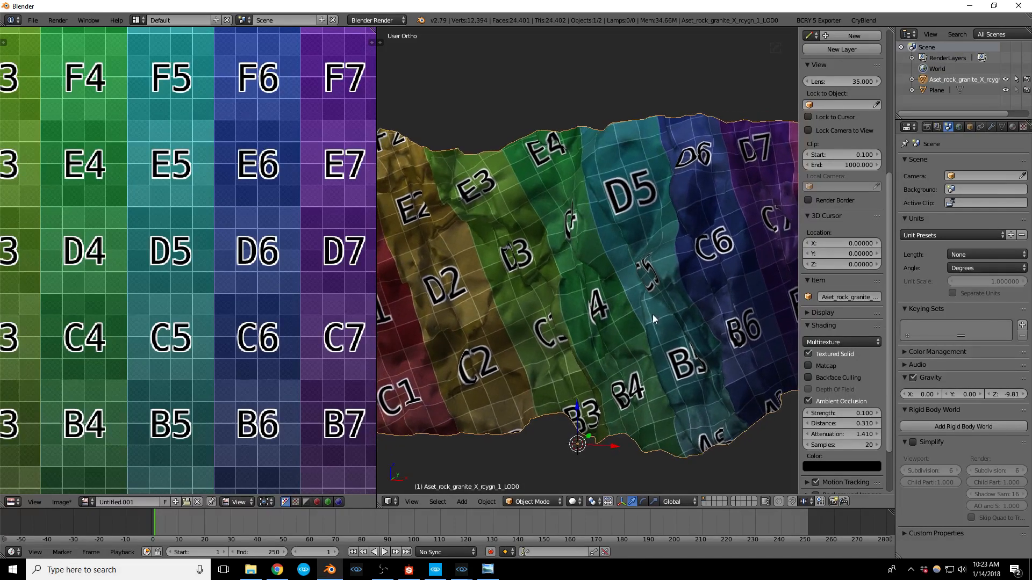
scroll(653, 314, down, 3)
scroll(653, 284, up, 3)
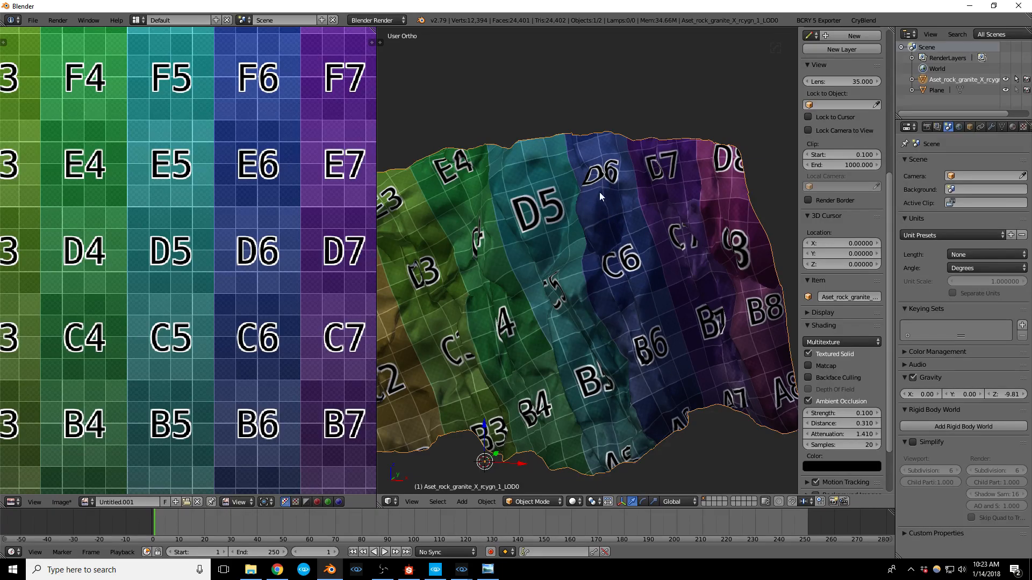
middle_drag(656, 395, 630, 316)
scroll(603, 329, down, 2)
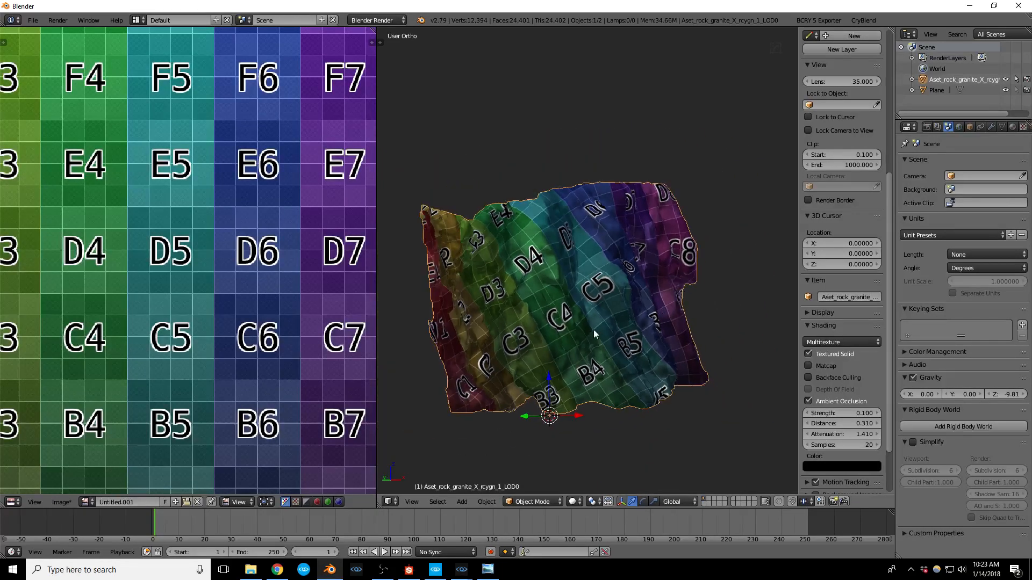
Step: Compare the rock's complete UV layout with the full color grid, then return to Object Mode
key(Home)
key(Tab)
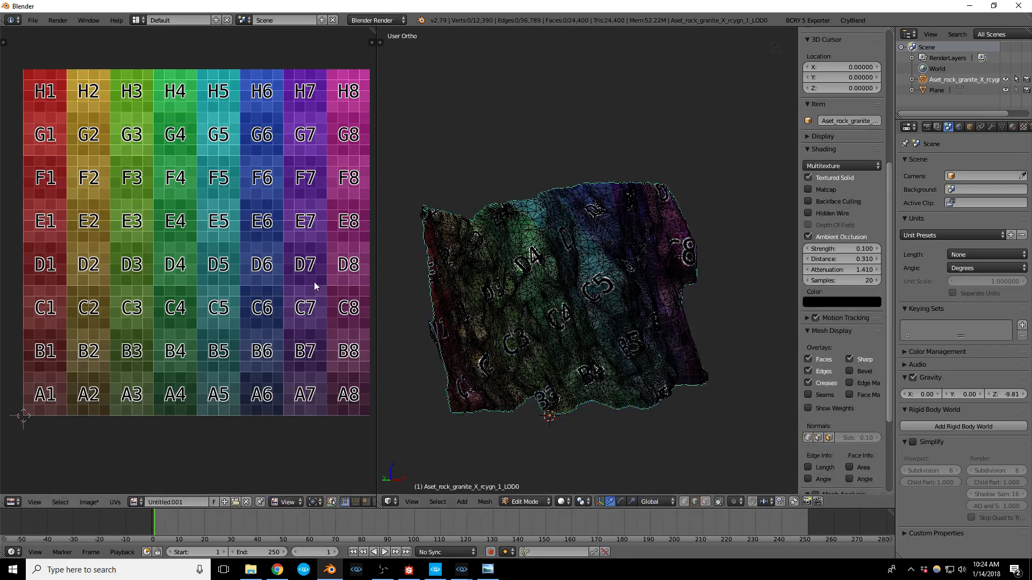
key(a)
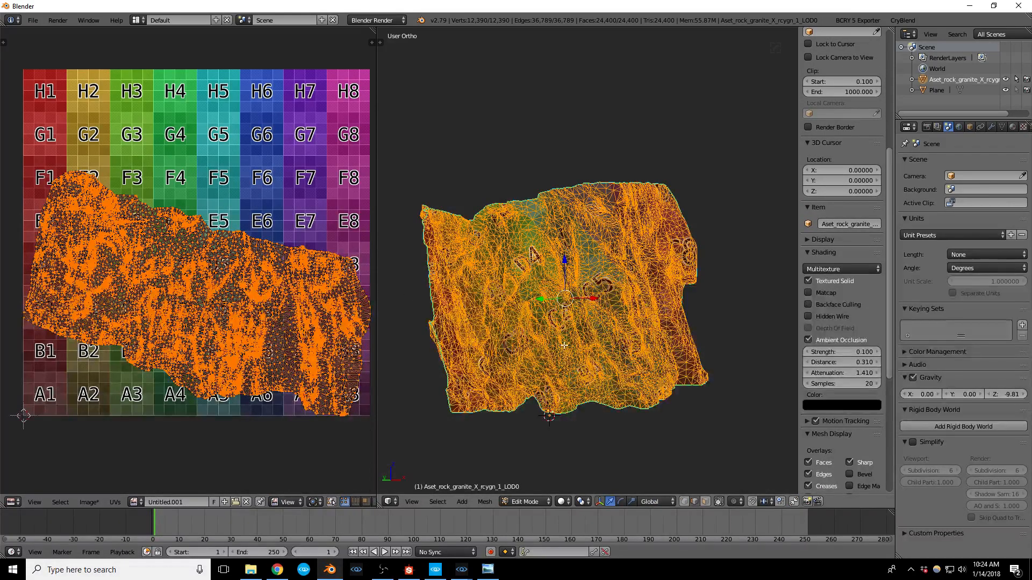
key(Tab)
middle_drag(549, 314, 553, 322)
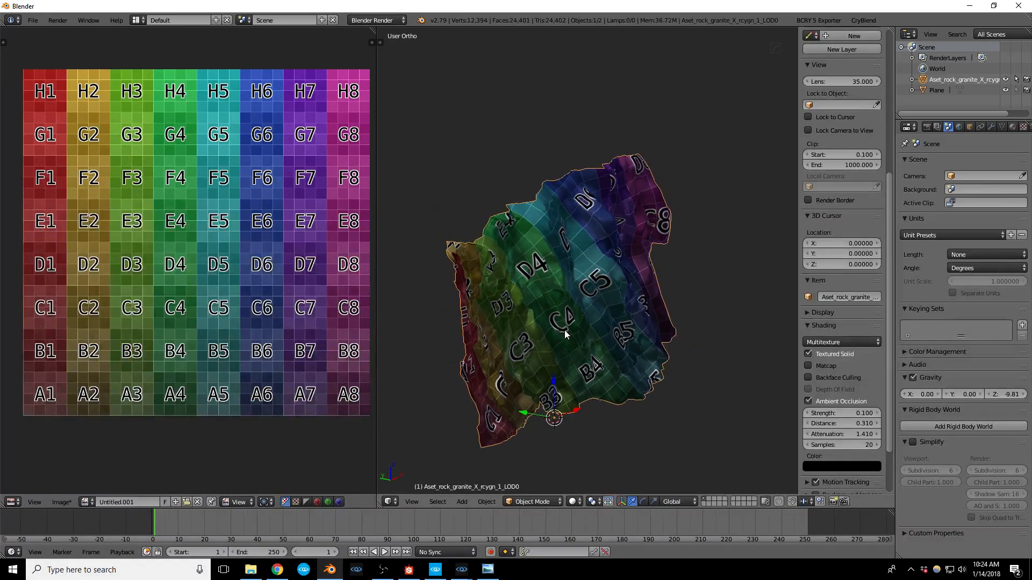
Step: Start an FBX export limited to selected objects and choose the Rock_Granite_rcygn_4K_3d_ms folder
click(33, 20)
mouse_move(80, 236)
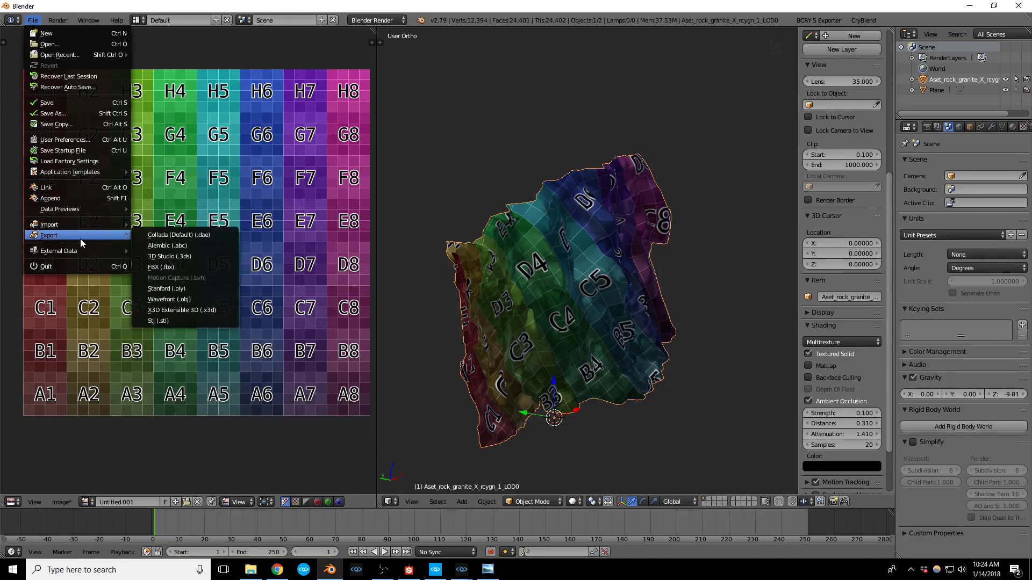
click(201, 267)
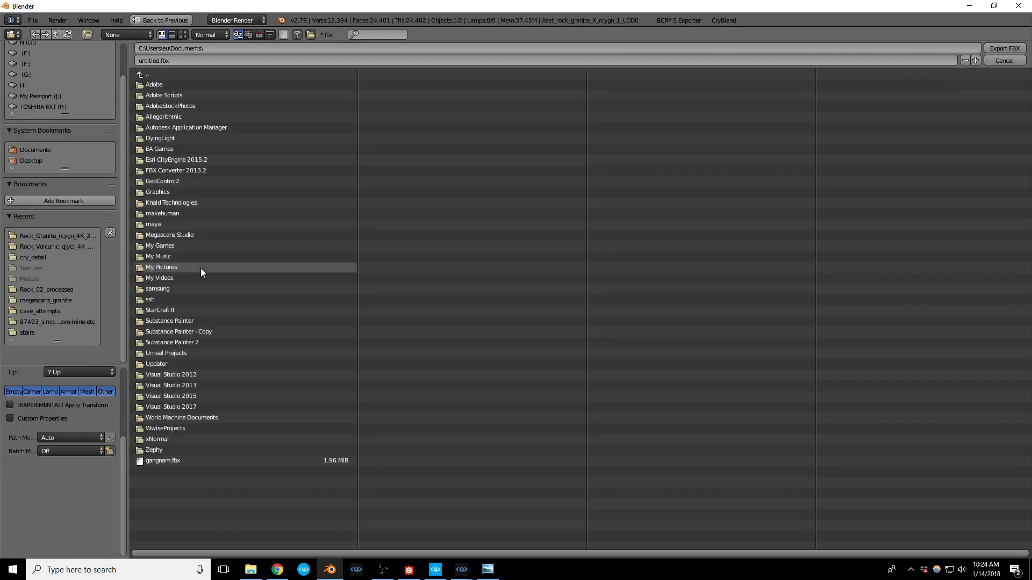
scroll(75, 421, up, 5)
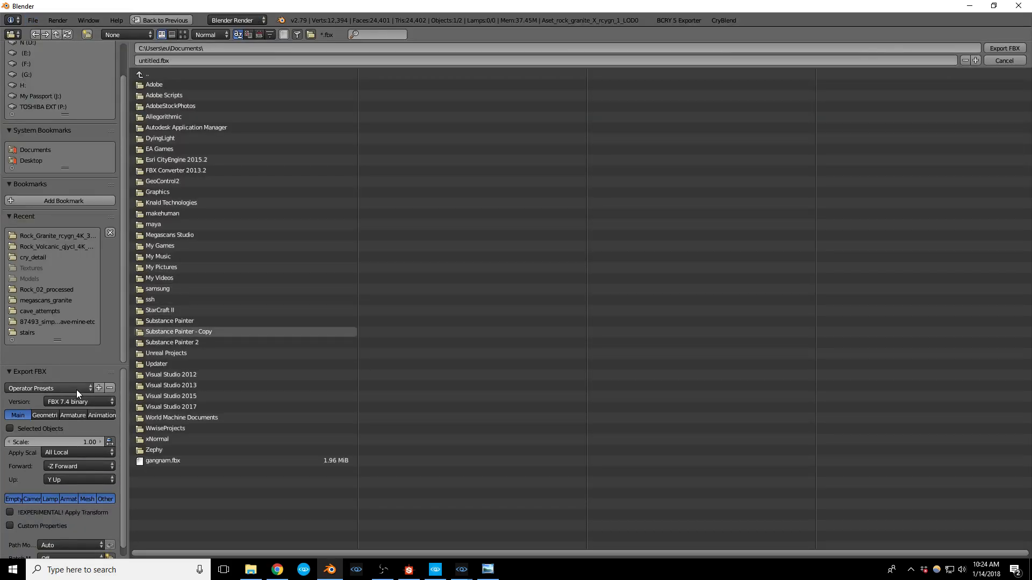
click(54, 387)
click(35, 417)
scroll(32, 243, up, 2)
click(64, 258)
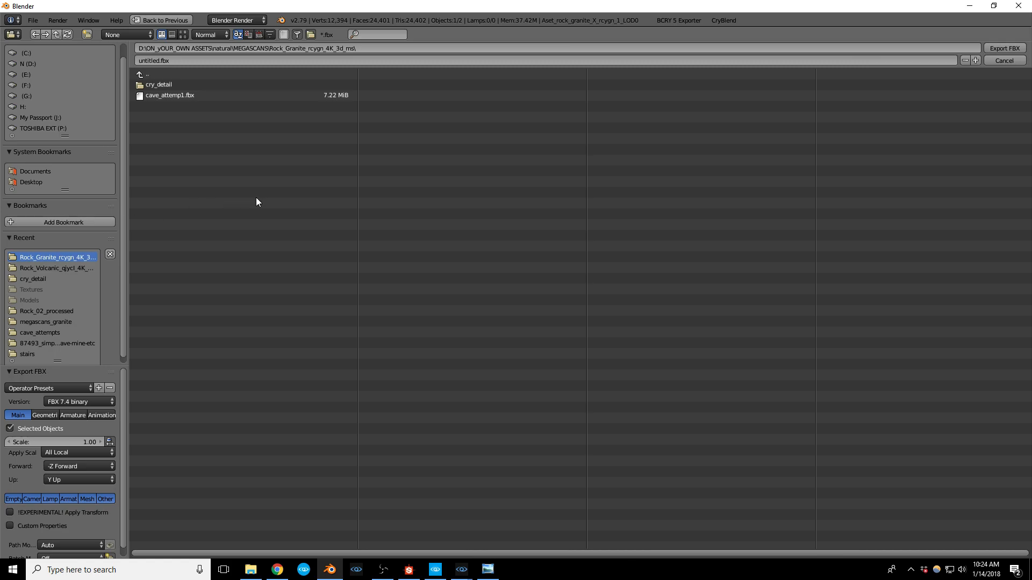
Step: Create a folder named stream in the granite rock's directory and open it as the export destination
click(86, 34)
text(strea)
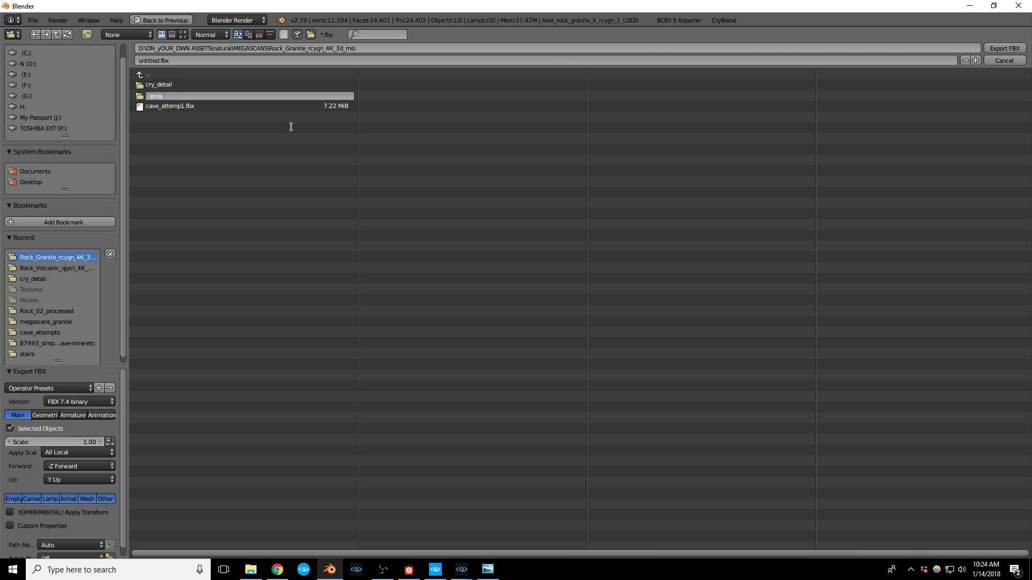
text(m)
key(Return)
click(175, 94)
Step: Export the selected rock as rock_granite.fbx into the stream folder
click(205, 60)
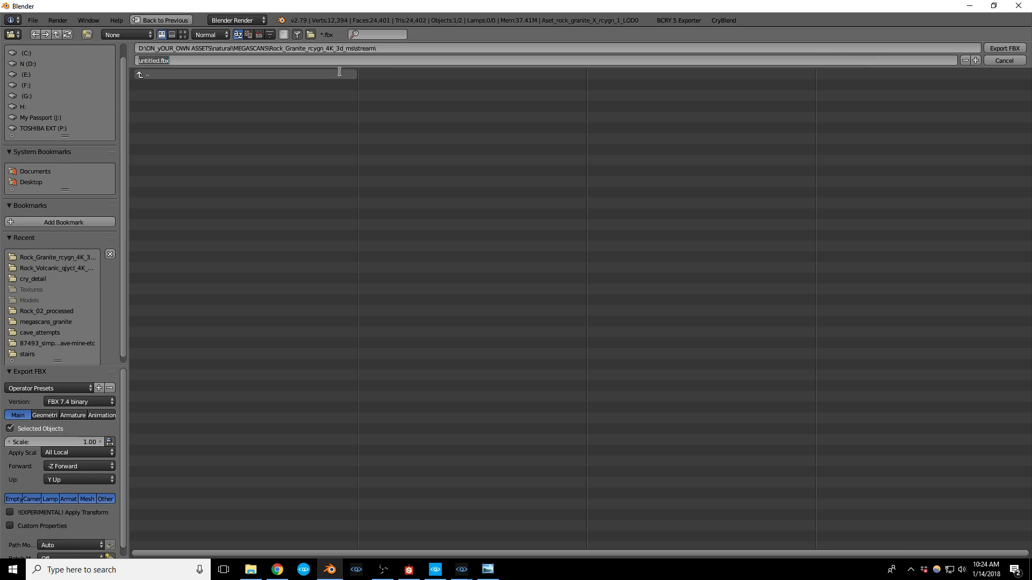
text(rock_granite)
click(1003, 50)
click(1002, 50)
middle_drag(623, 244, 550, 253)
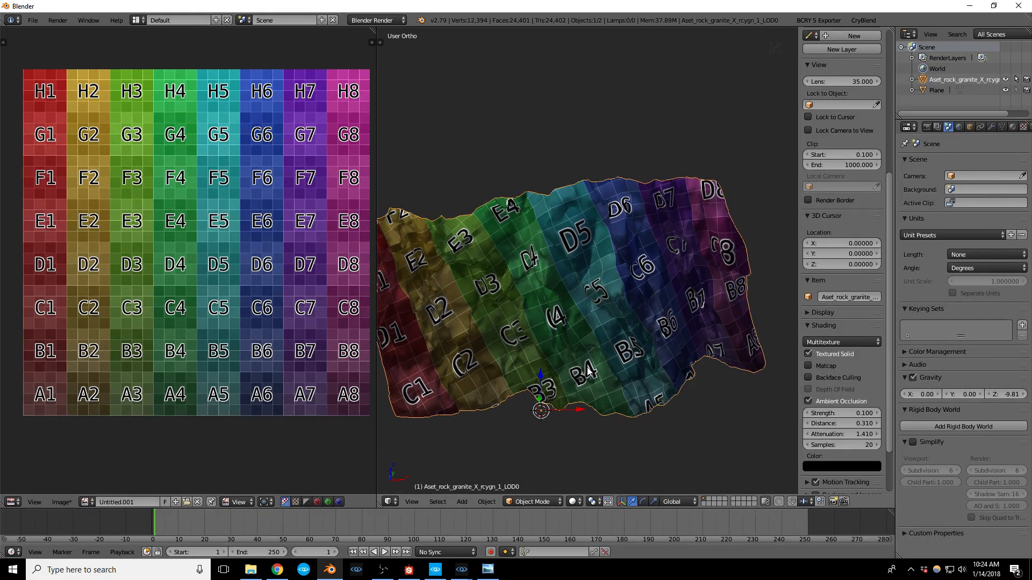
Step: Launch Substance Painter and decline the offered version update
click(112, 570)
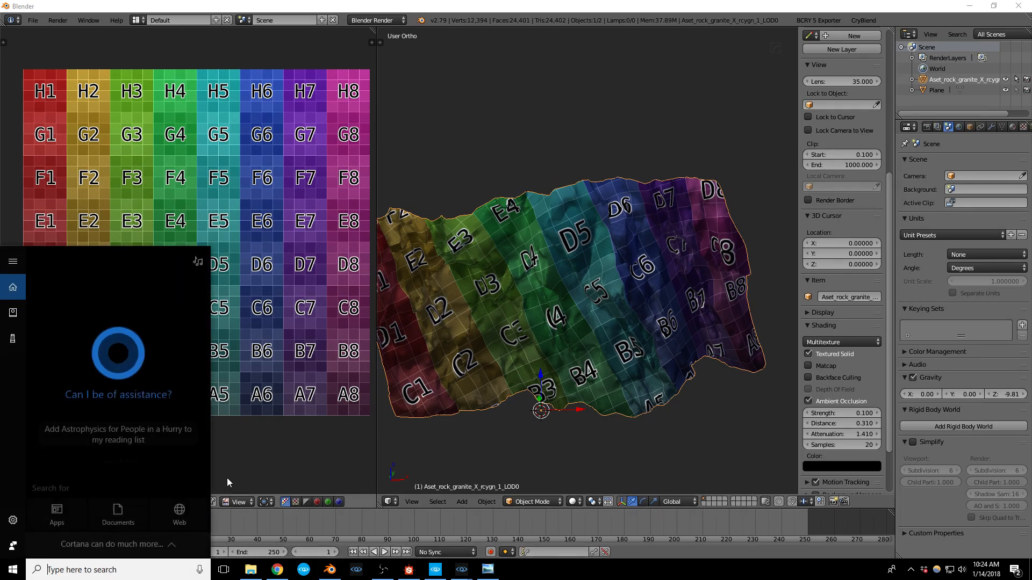
text(sub)
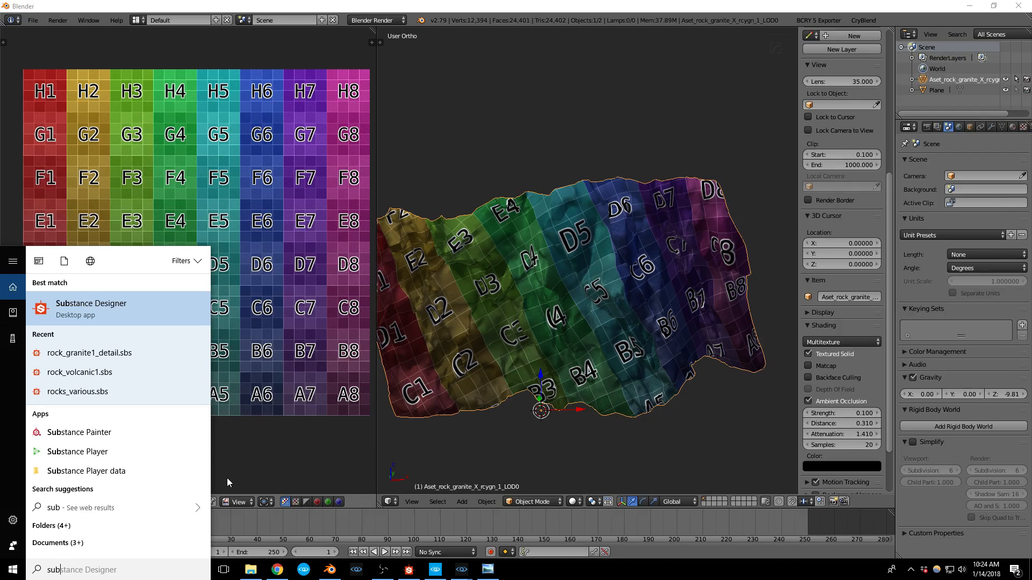
text(st)
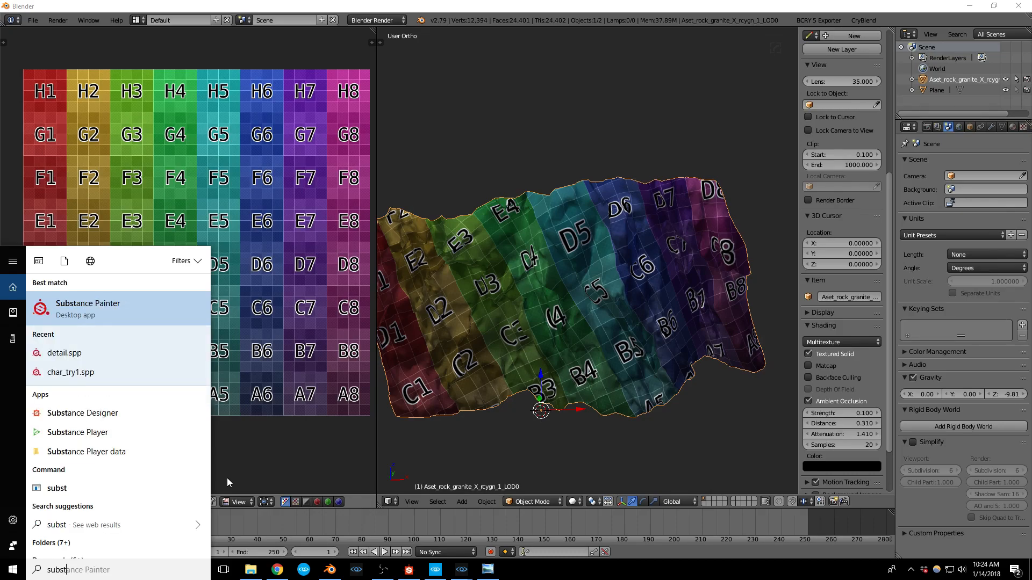
key(Return)
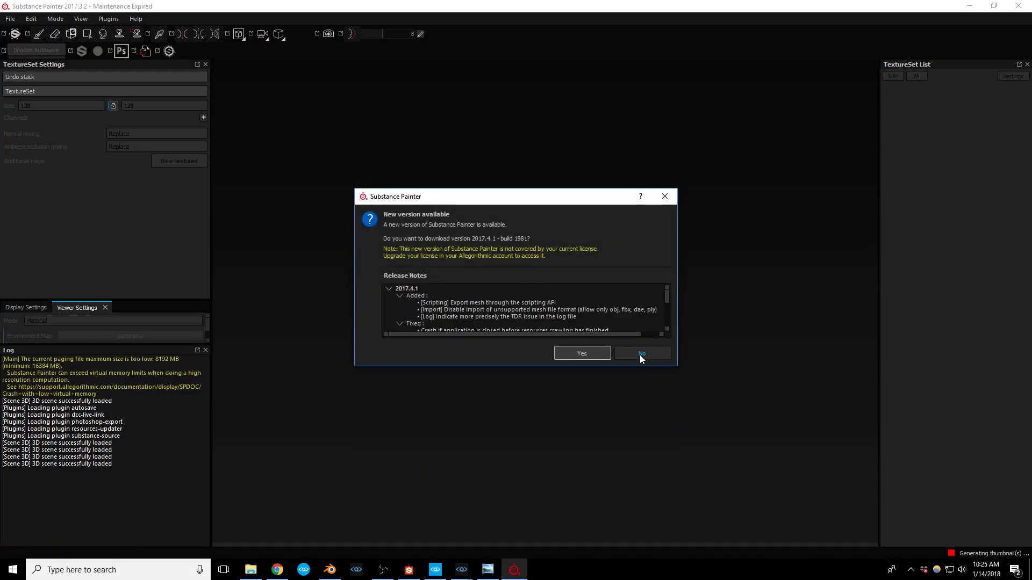
click(639, 355)
Step: Start a new project and open the file chooser for its mesh
click(11, 20)
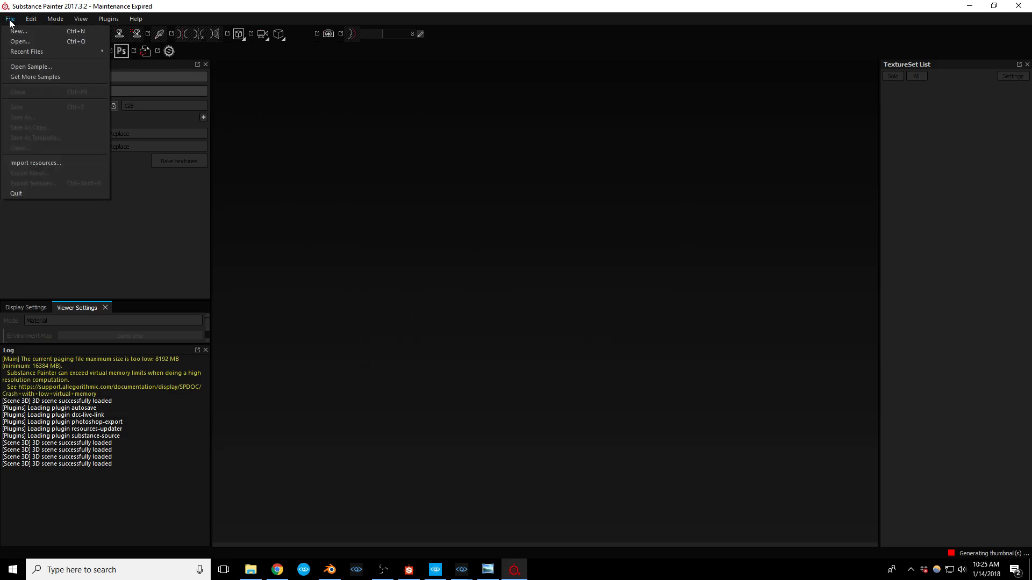
click(20, 33)
click(610, 185)
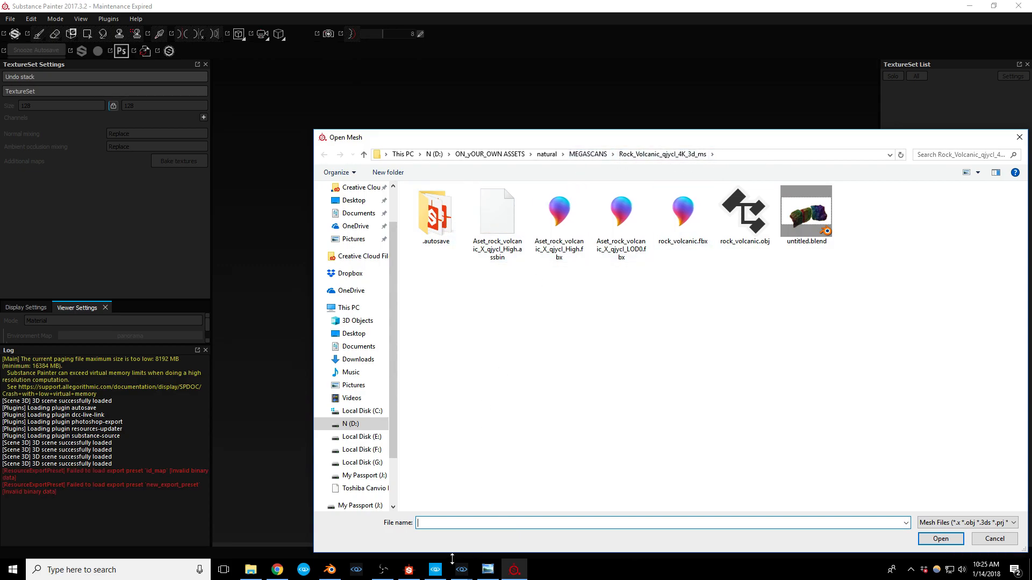
Step: Switch to Blender and copy the stream folder's path from the FBX export browser
click(330, 569)
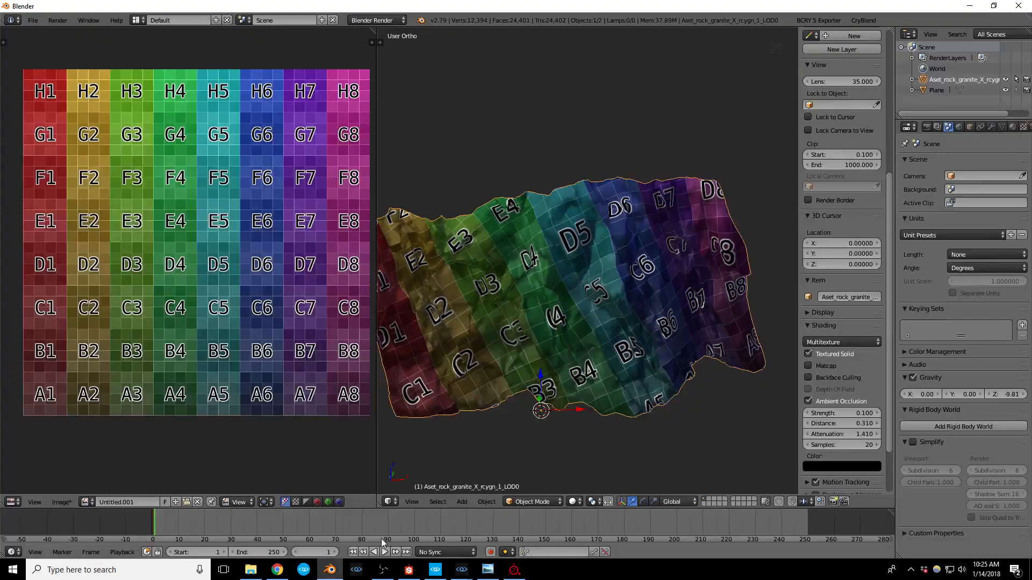
click(38, 20)
mouse_move(95, 237)
click(179, 263)
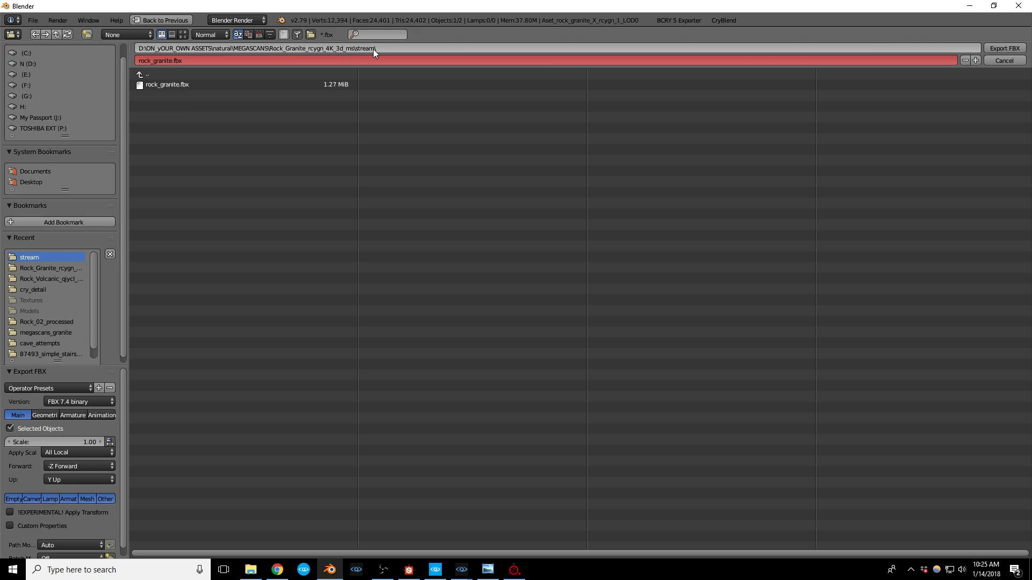
click(399, 48)
key(ctrl+c)
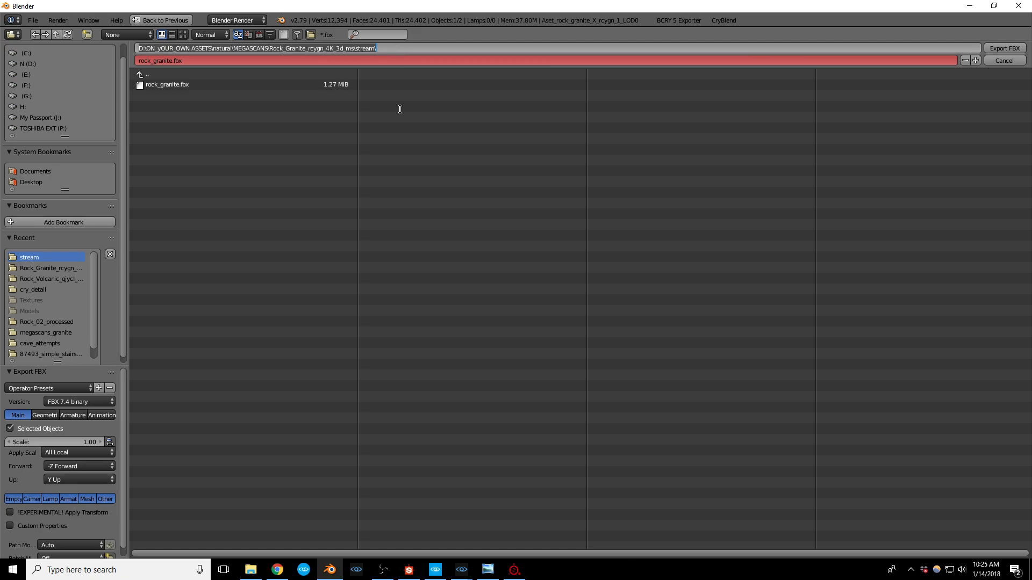
Step: Back in Substance Painter, go to the copied folder path and create the project with rock_granite.fbx as its mesh
key(alt+Tab)
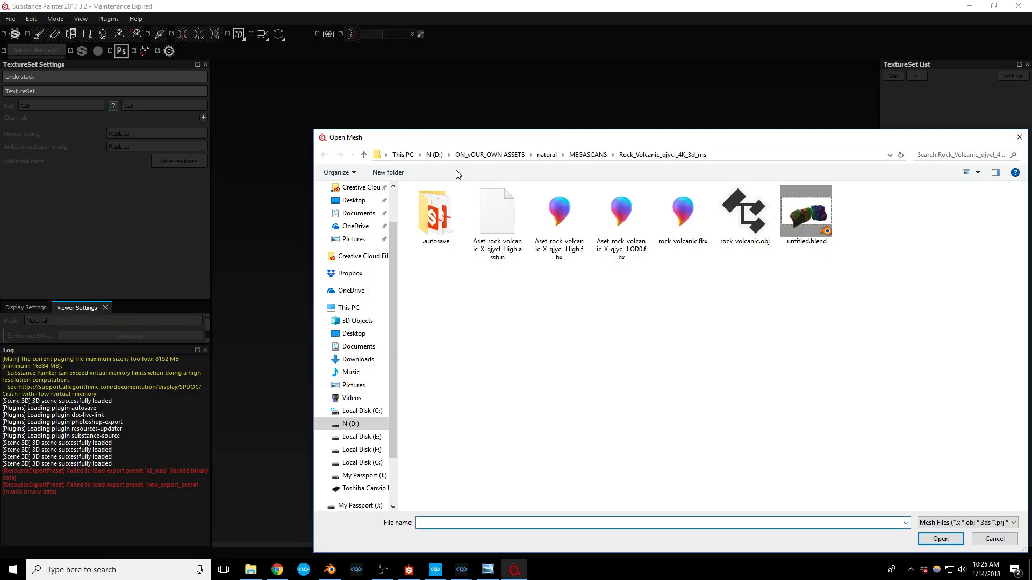
click(718, 159)
key(ctrl+v)
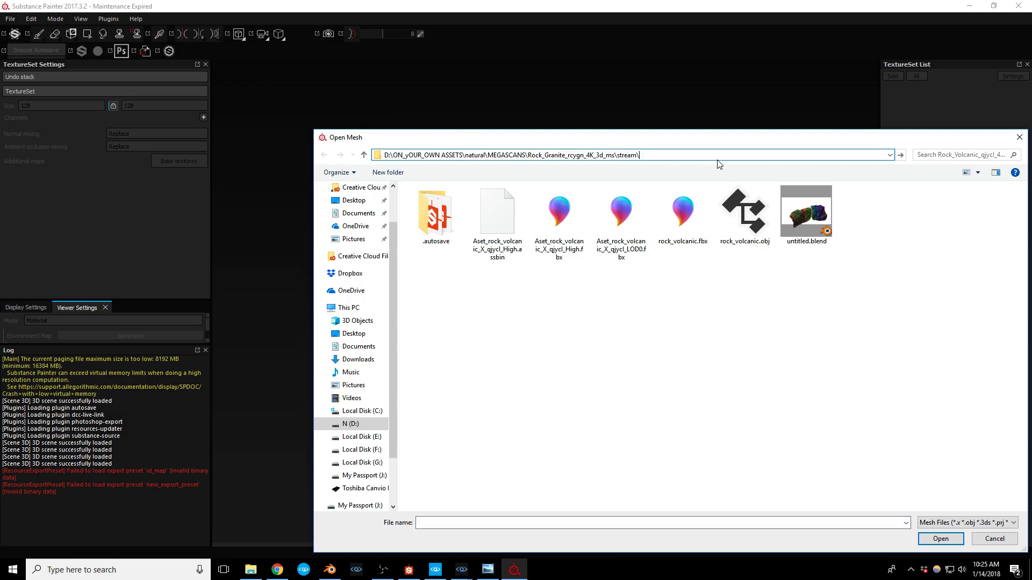
key(Return)
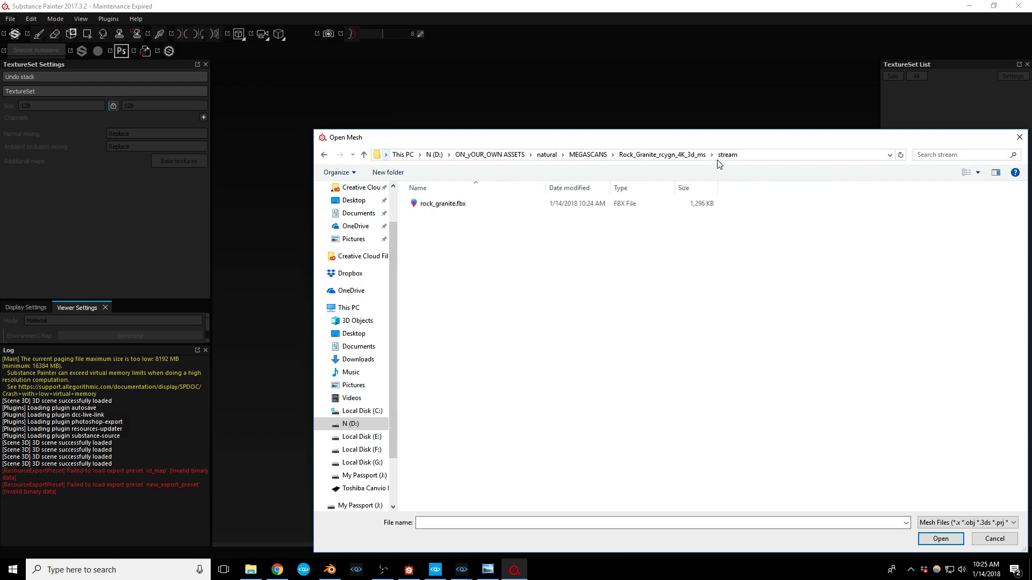
double_click(452, 206)
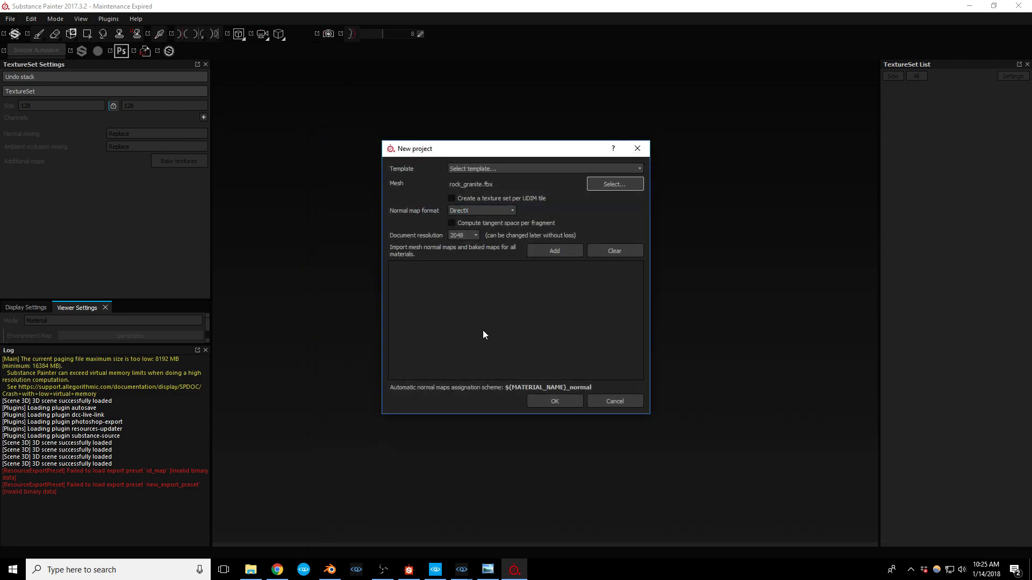
click(556, 401)
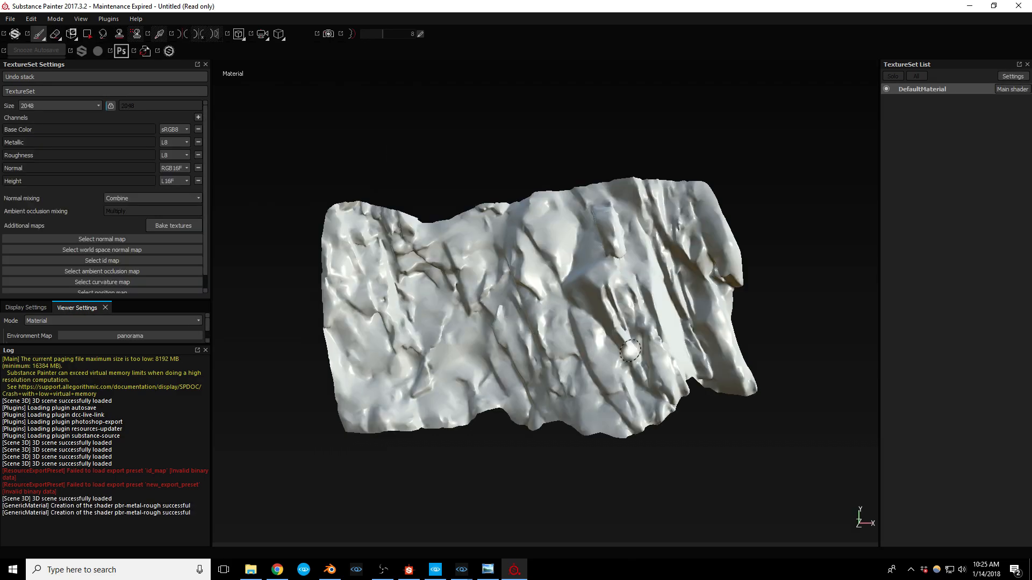
Step: Inspect the imported rock mesh from different angles and distances
alt+drag(489, 325, 551, 340)
alt+right_drag(550, 342, 517, 350)
alt+drag(586, 309, 483, 314)
scroll(546, 320, down, 3)
scroll(546, 319, up, 4)
Step: Open the texture baking settings and set the output size to 2048
click(173, 225)
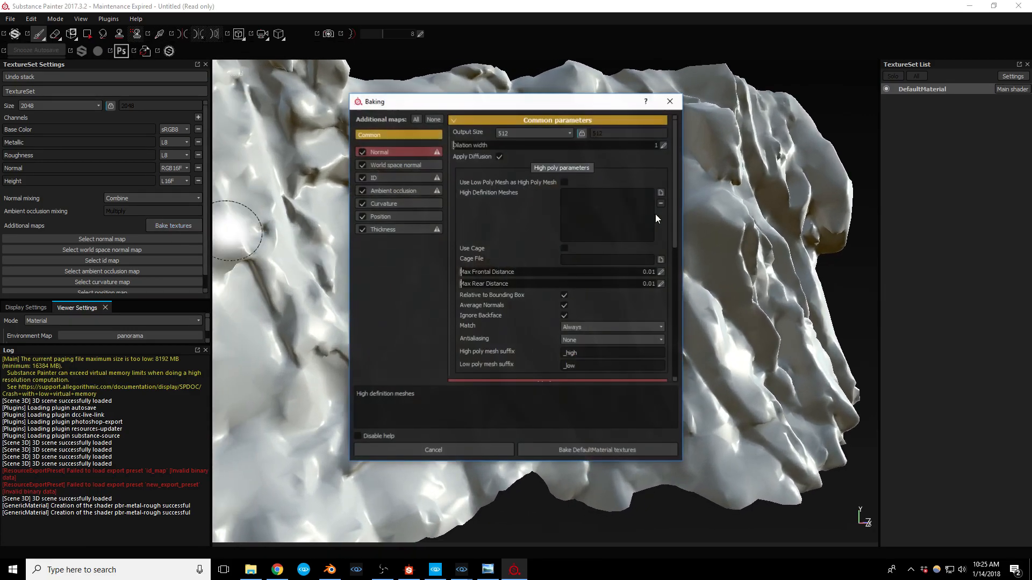
click(552, 135)
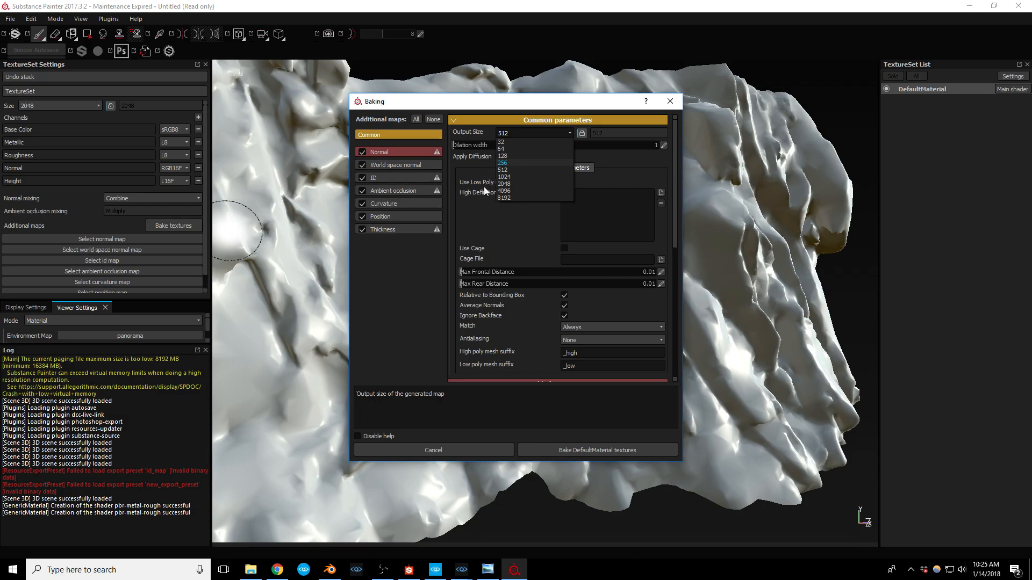
click(515, 184)
Step: Exclude World space normal, ID, Curvature, Position and Thickness from the bake, keeping Normal and Ambient occlusion
click(362, 165)
click(362, 178)
click(362, 206)
click(363, 217)
click(362, 230)
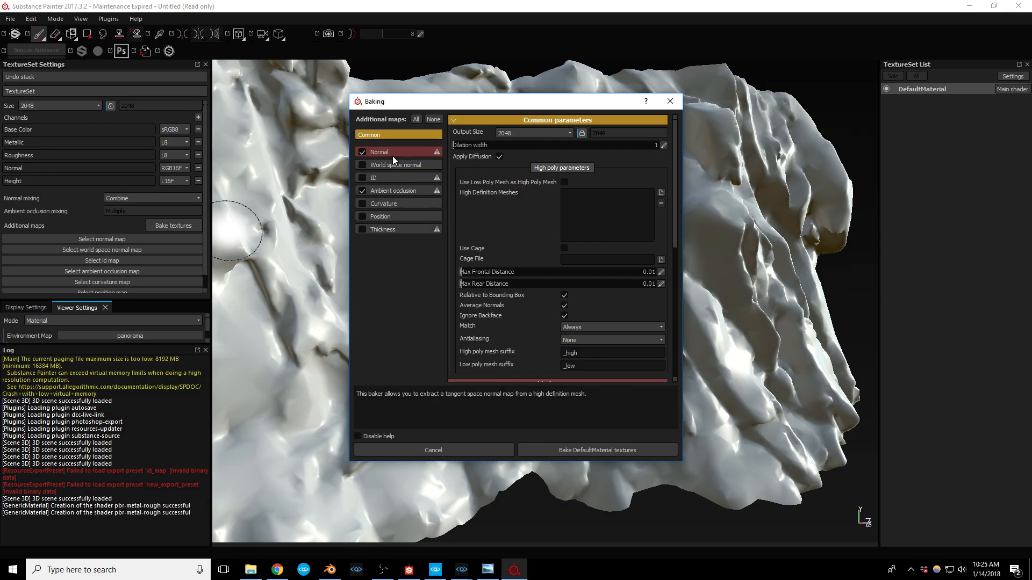
Step: Add Aset_rock_granite_X_rcygn_High.obj as the high definition mesh, bake the DefaultMaterial textures, and inspect the baked rock
click(660, 192)
click(662, 135)
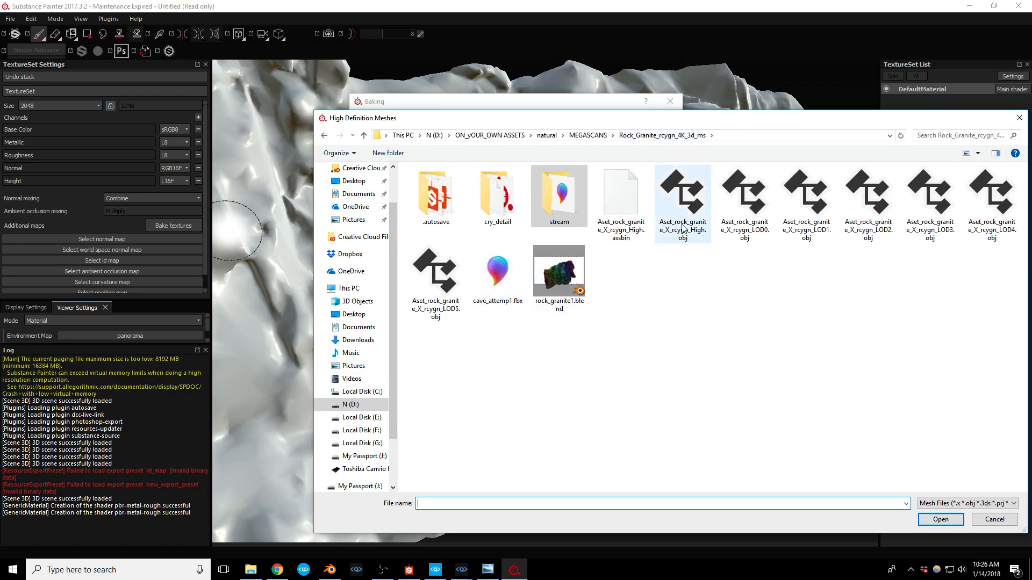
click(683, 228)
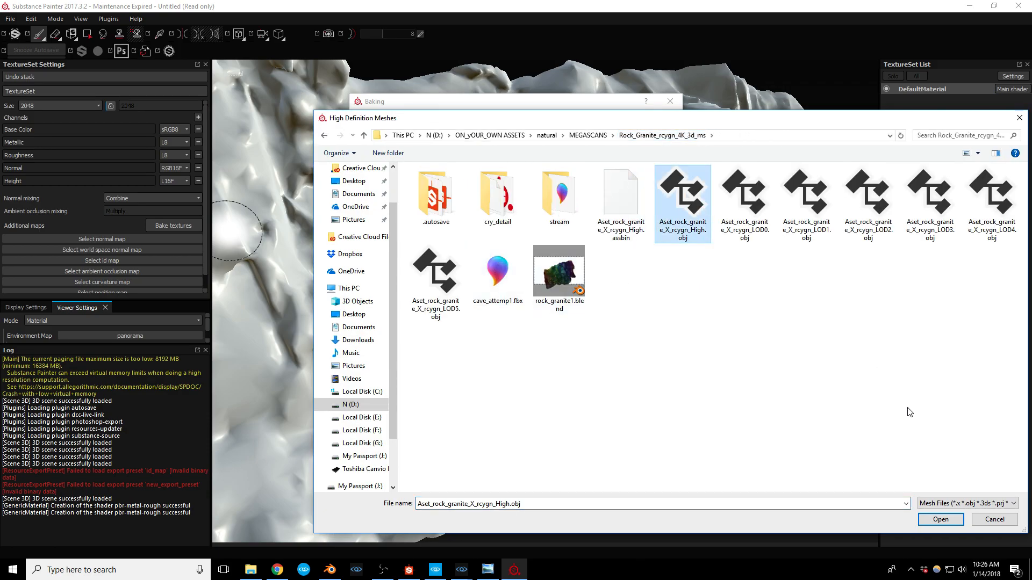
click(940, 520)
click(596, 450)
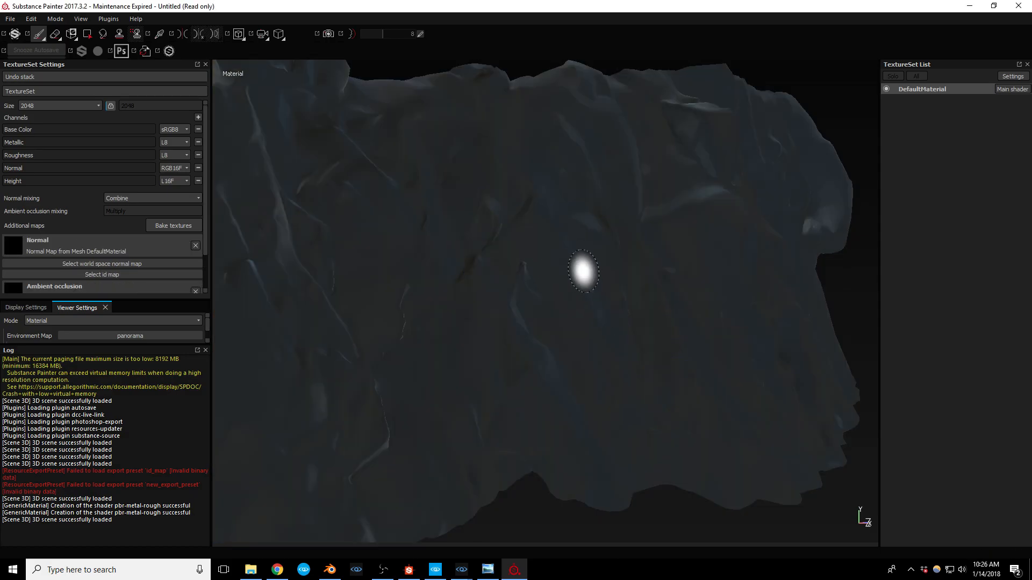
mouse_move(525, 288)
alt+mouse_down()
mouse_move(491, 295)
mouse_move(541, 283)
alt+mouse_up()
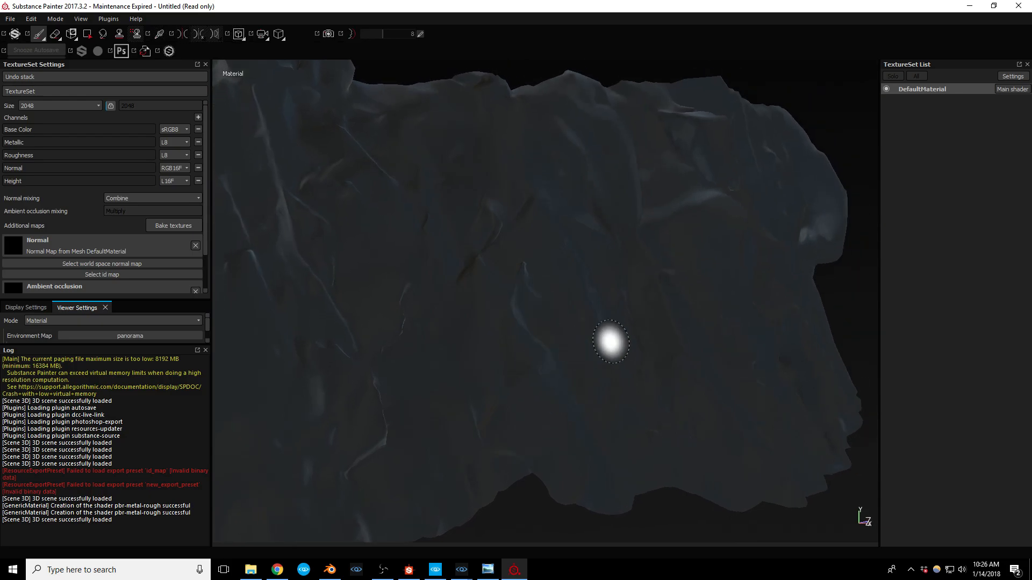
Step: Switch to Blender, leave the FBX export browser, and import Aset_rock_granite_X_rcygn_High.obj
click(330, 569)
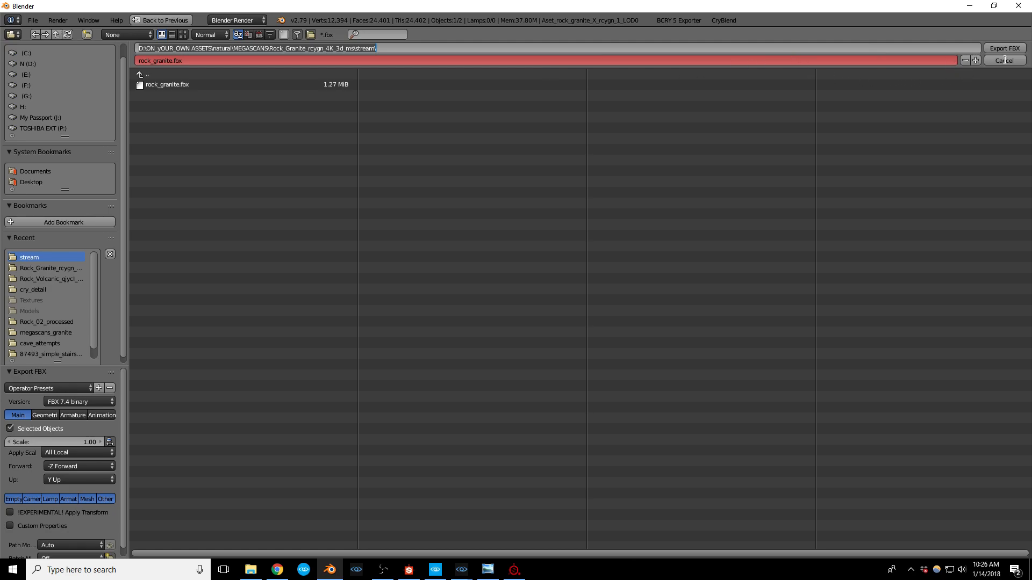
click(1004, 59)
click(1004, 60)
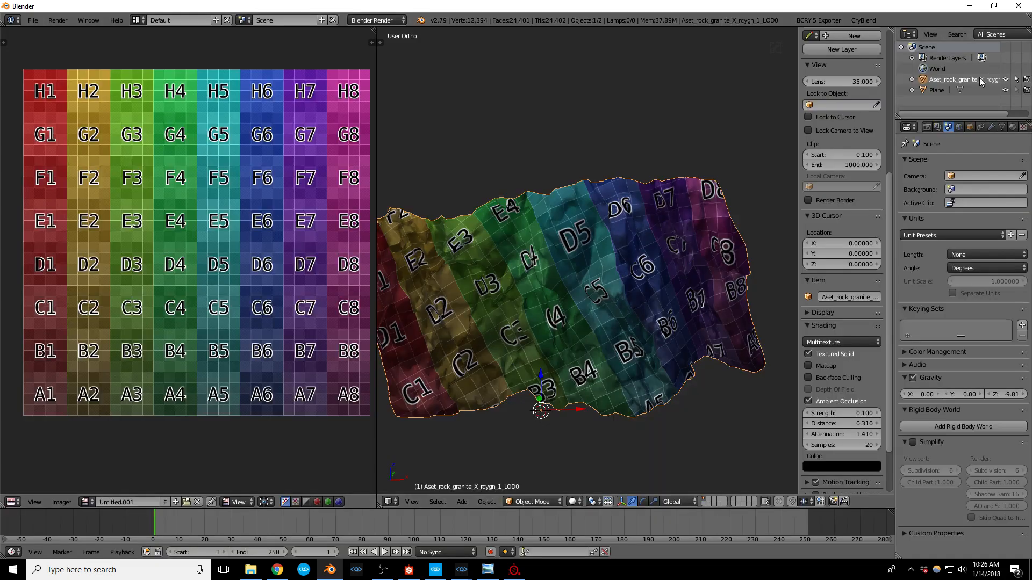
middle_drag(521, 243, 557, 247)
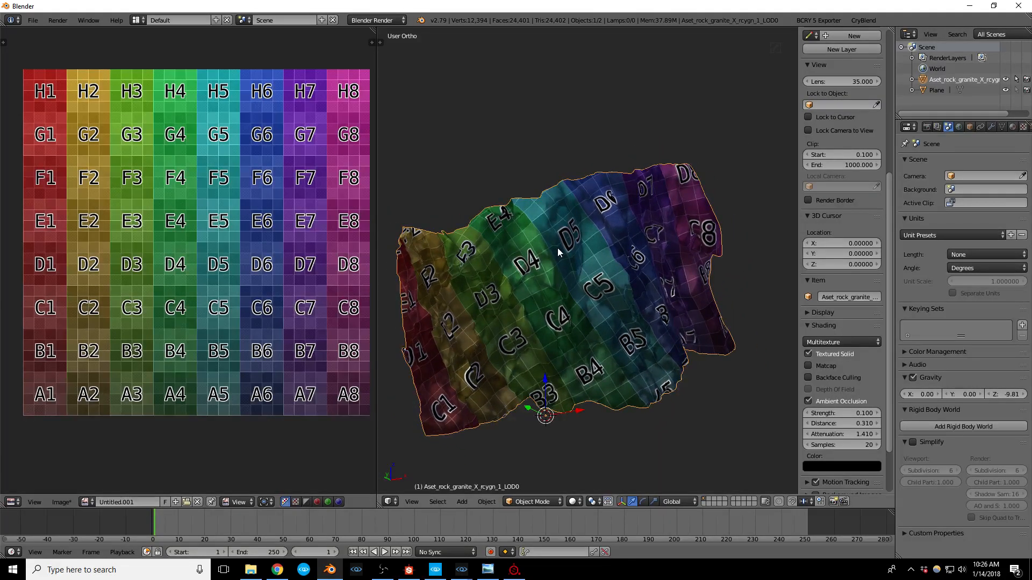
click(36, 23)
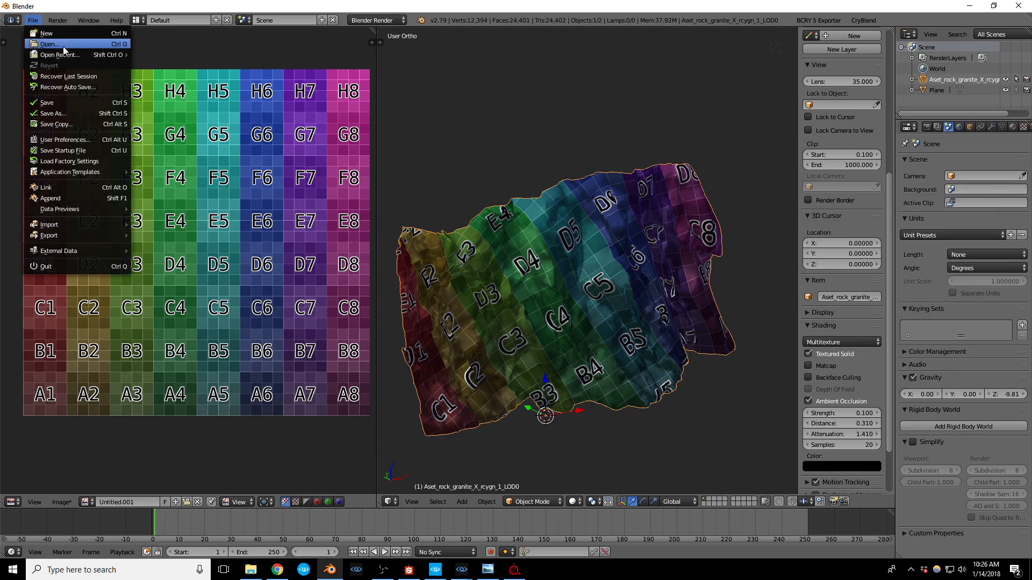
mouse_move(65, 225)
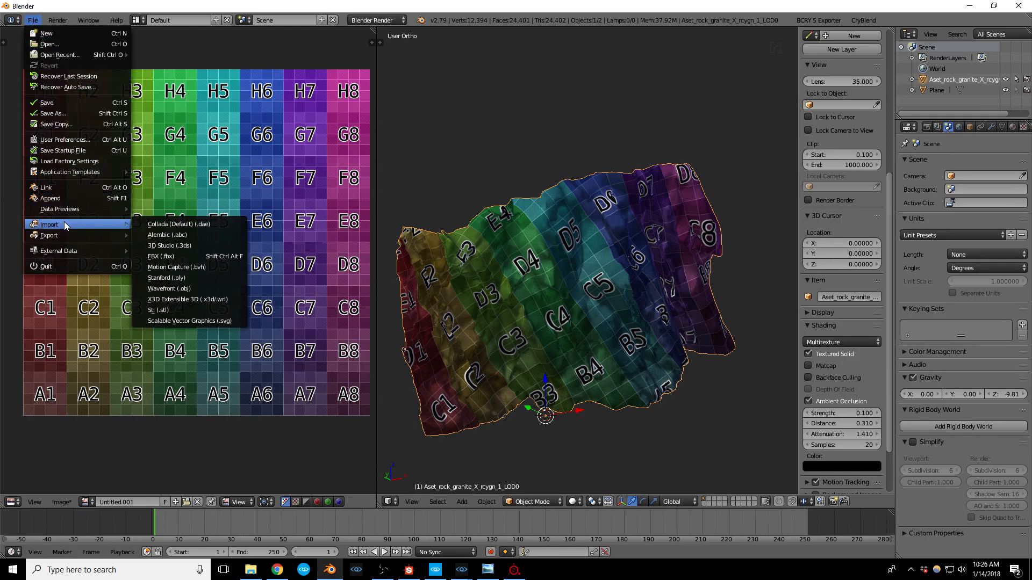
click(181, 288)
double_click(208, 108)
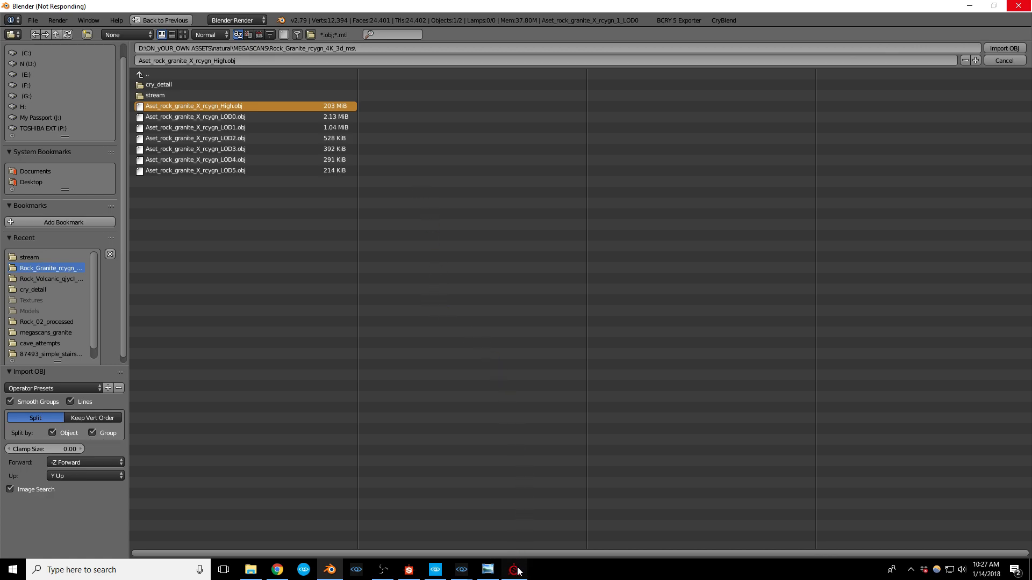
Step: Switch to Substance Painter, check the high definition mesh in the baking settings, and close them without baking
mouse_move(518, 571)
click(508, 527)
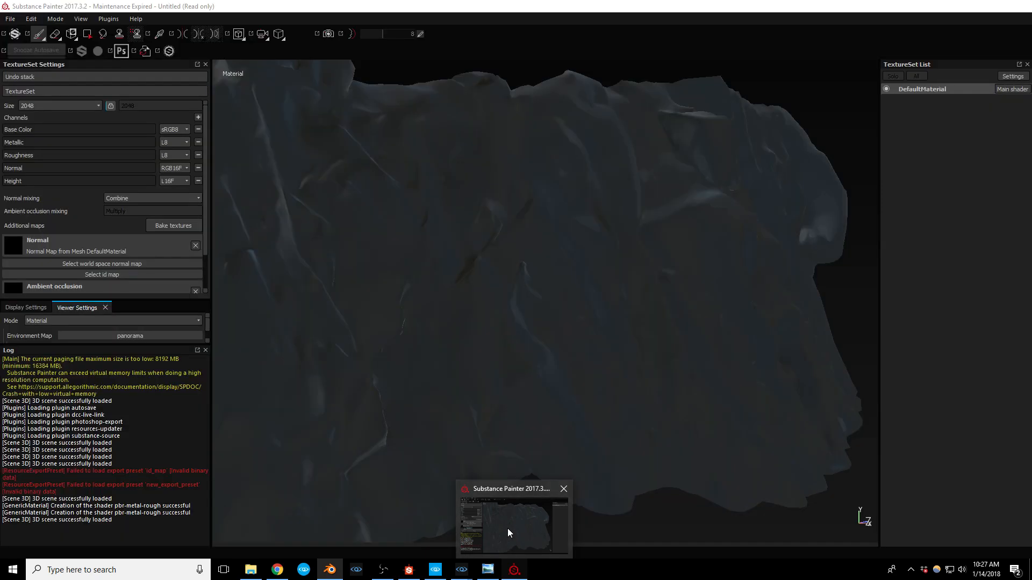
click(473, 511)
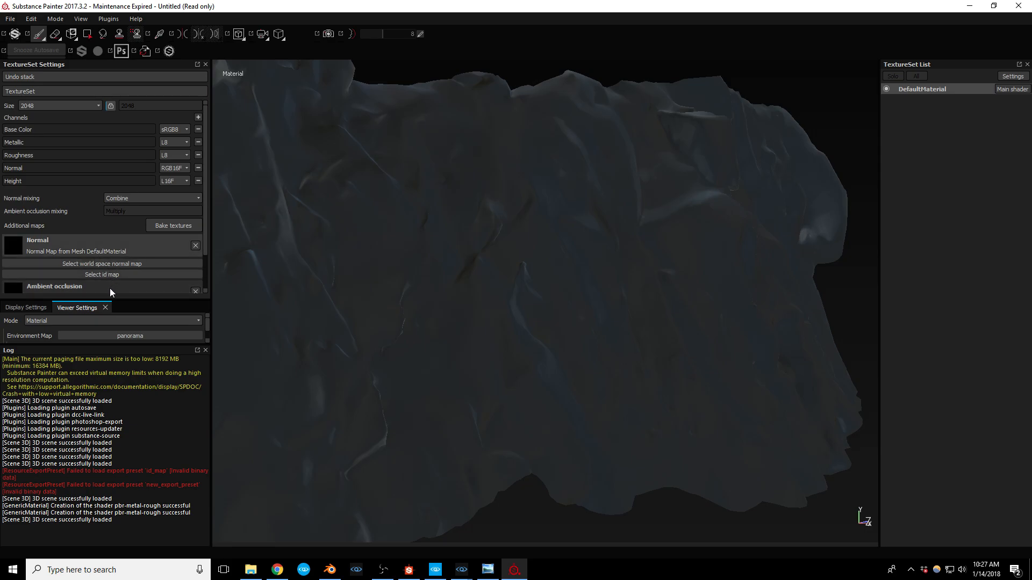
click(176, 228)
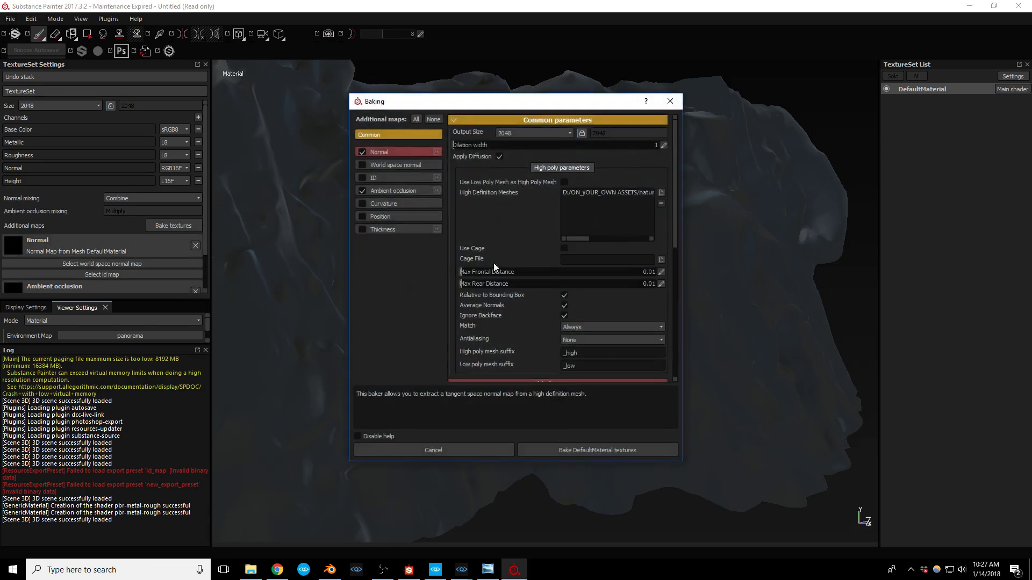
drag(578, 240, 540, 234)
click(458, 454)
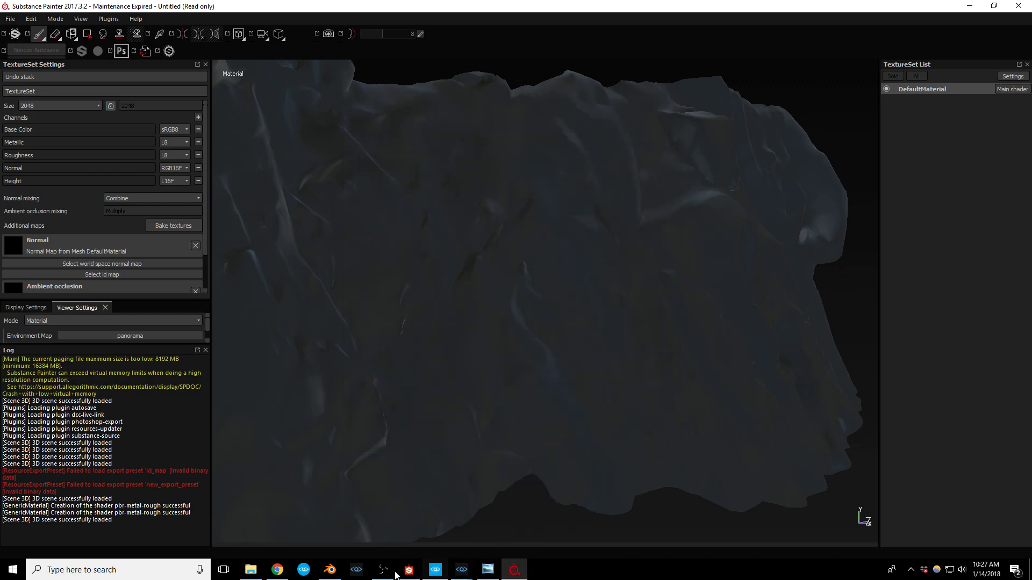
Step: Back in Blender, display the scene in wireframe and move the imported high-poly rock to the second layer
click(330, 570)
mouse_move(551, 348)
middle_down()
mouse_move(622, 401)
mouse_move(580, 335)
mouse_move(562, 352)
middle_up()
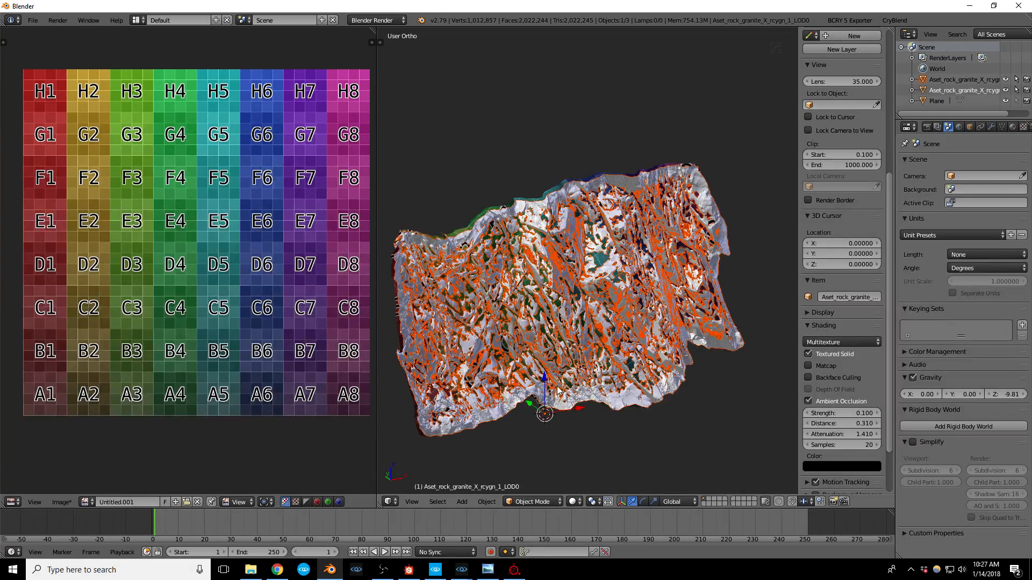
scroll(560, 388, up, 6)
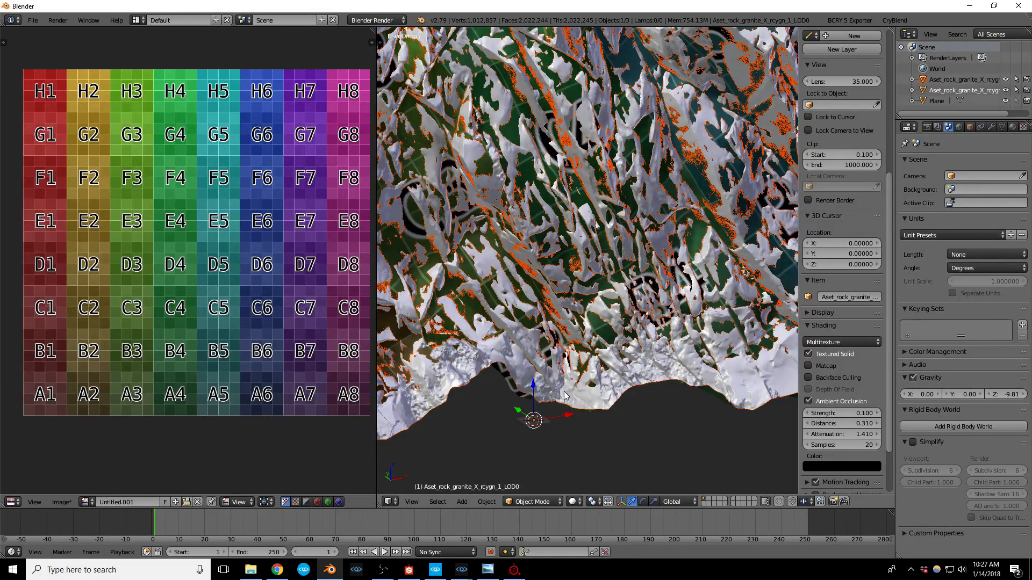
scroll(560, 390, down, 2)
key(z)
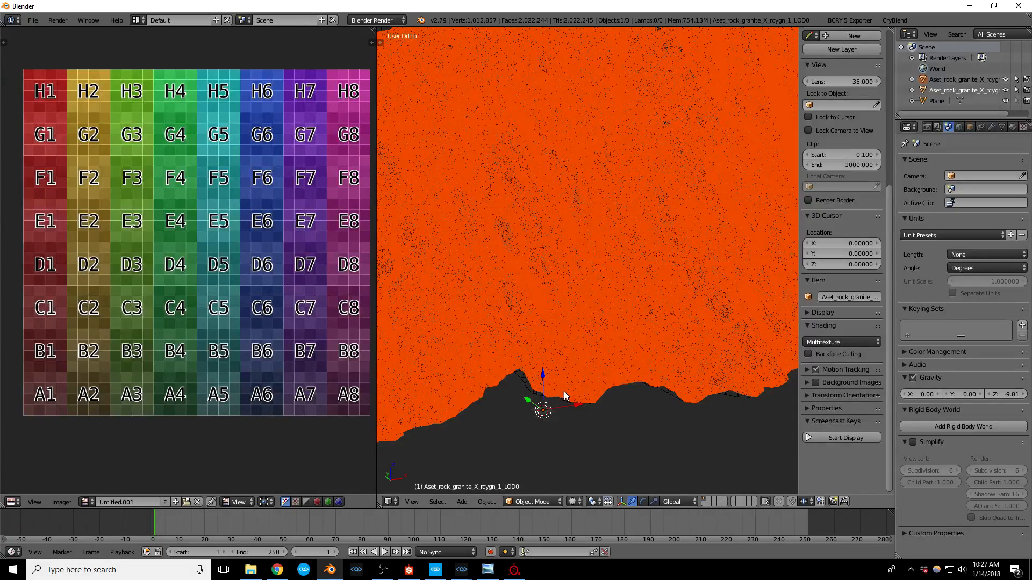
key(x)
key(Return)
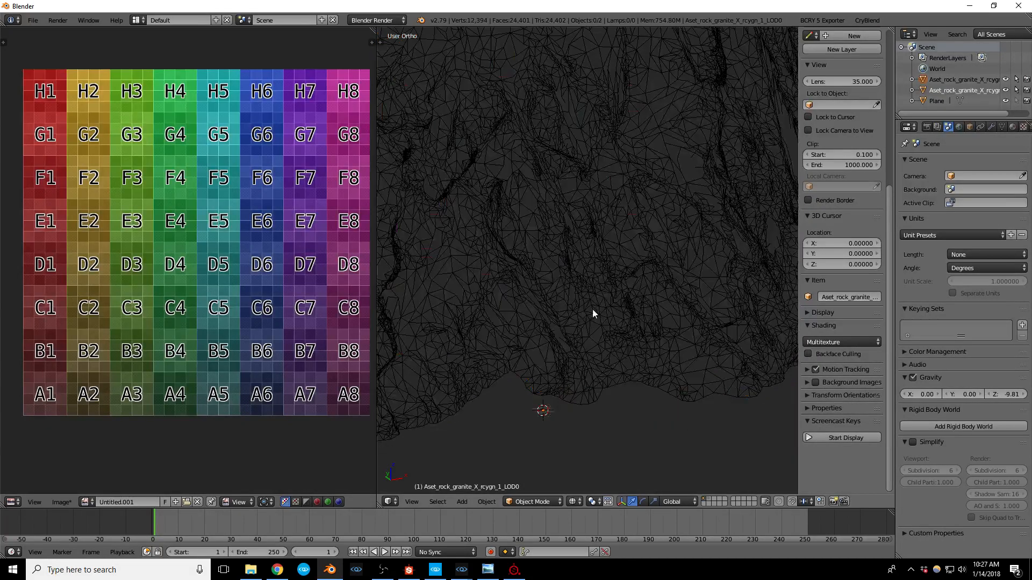
Step: Select the low-poly rock and the high-poly rock on their separate layers to compare their rotation, scale and dimensions
right_click(591, 366)
scroll(847, 279, up, 8)
scroll(846, 279, up, 1)
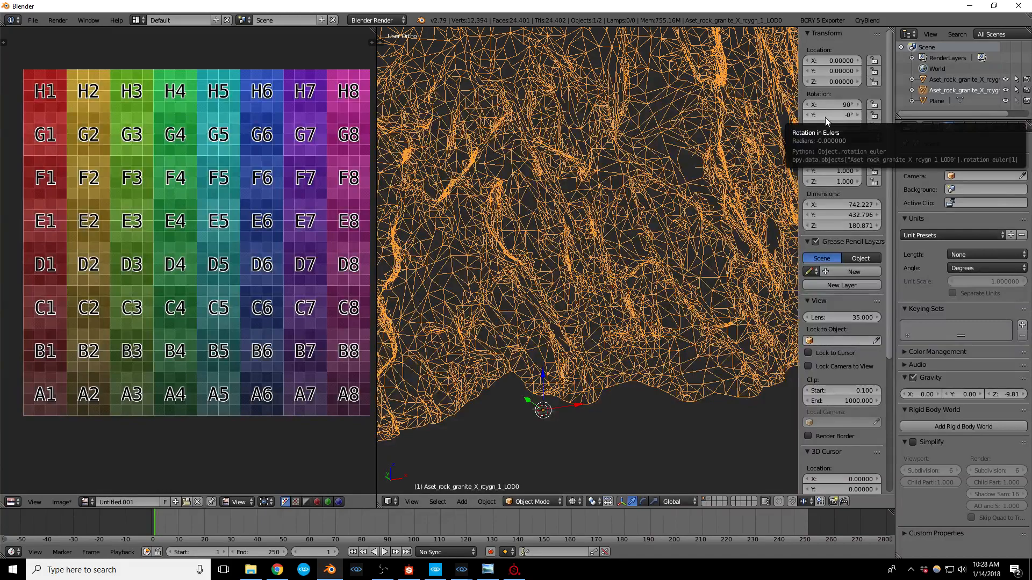
scroll(621, 348, down, 2)
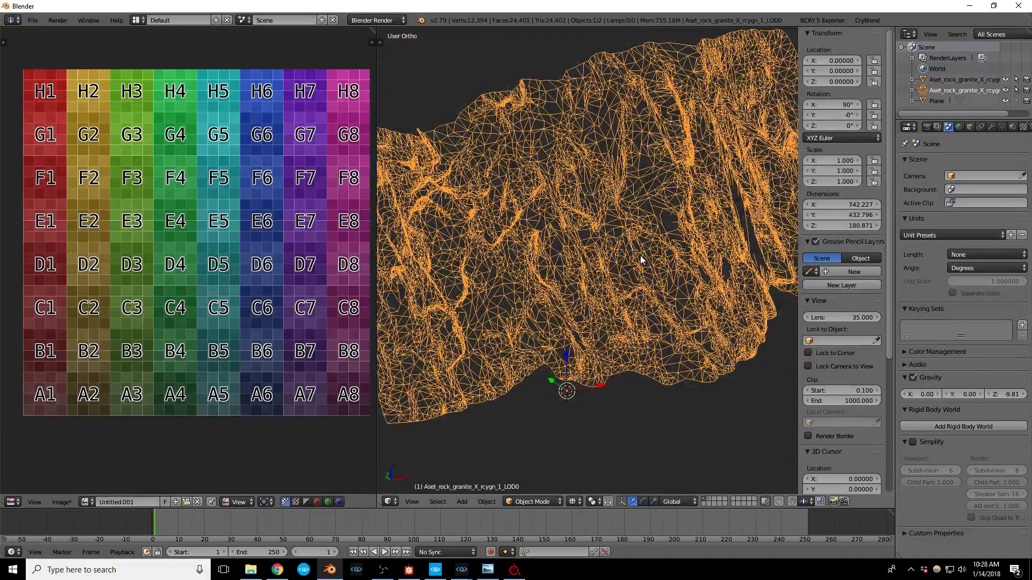
key(2)
scroll(604, 309, down, 3)
right_click(603, 308)
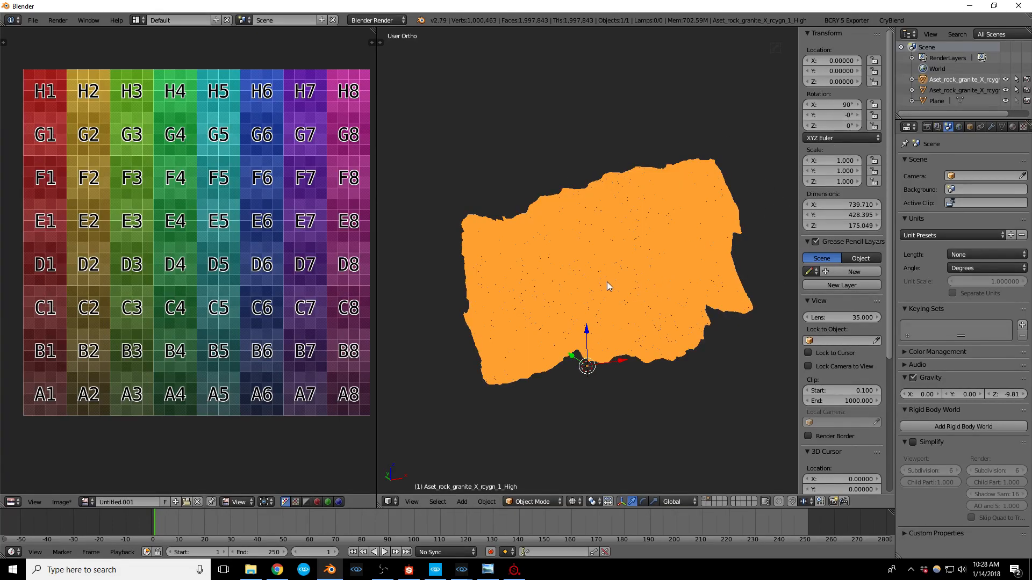
Step: Show the first and second layers together and select both the high-poly and low-poly rocks
scroll(594, 306, up, 2)
key(shift+2)
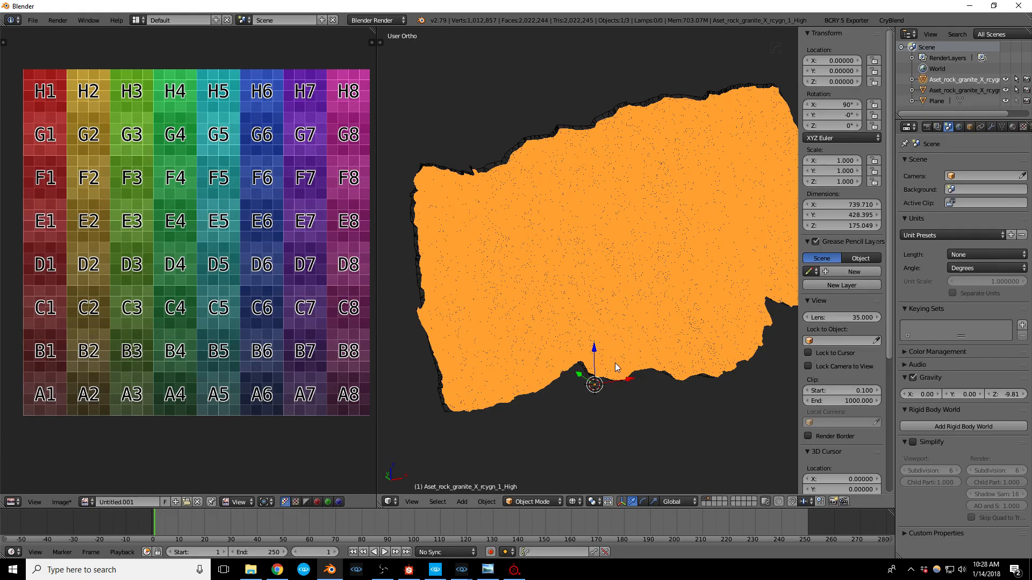
scroll(441, 411, up, 5)
shift+right_click(441, 406)
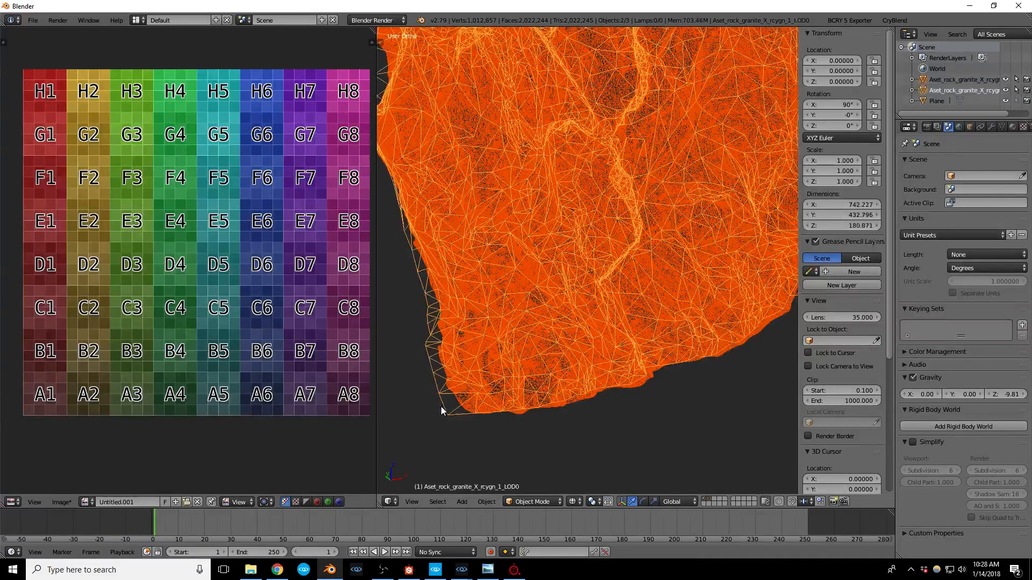
Step: Scale both selected rocks by 0.01, then apply their rotation and scale
scroll(497, 395, down, 5)
scroll(602, 382, up, 3)
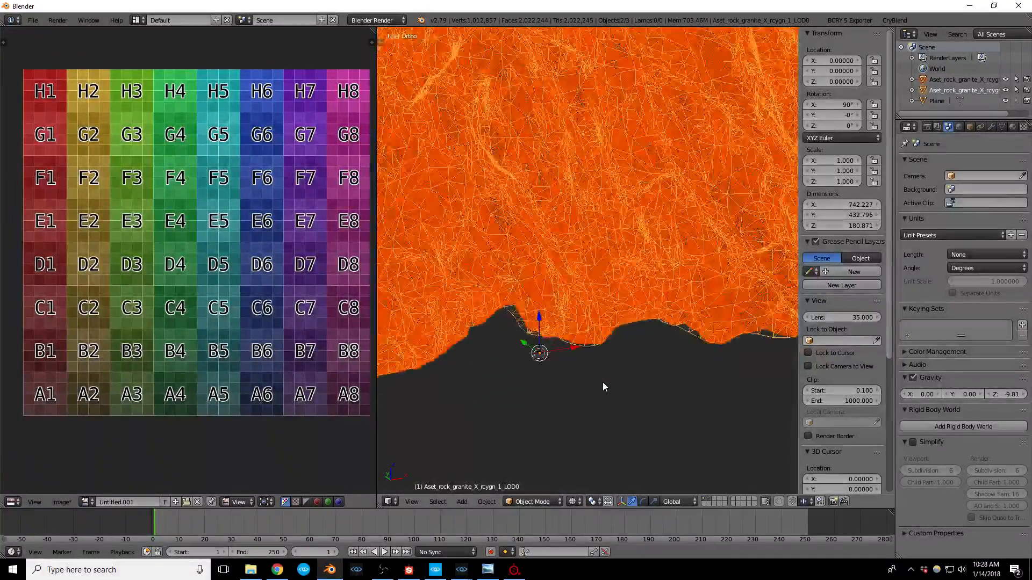
scroll(569, 343, up, 2)
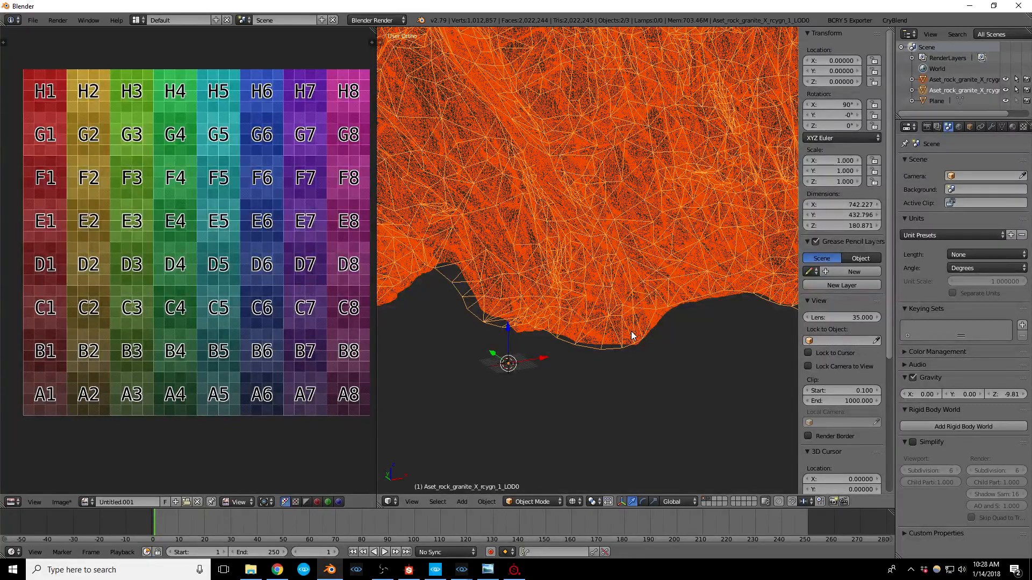
key(s)
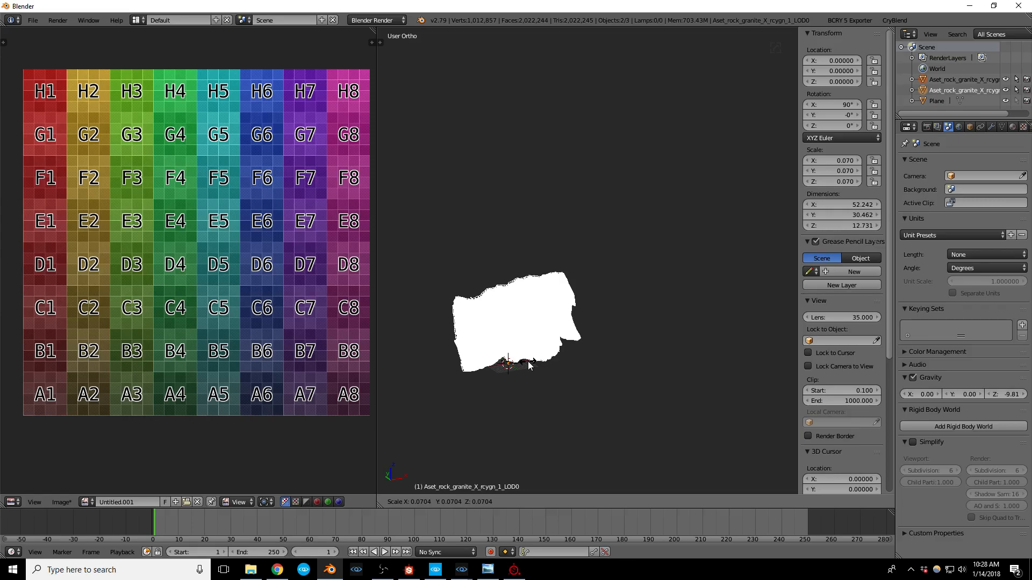
text(.01)
key(Return)
key(KP_Decimal)
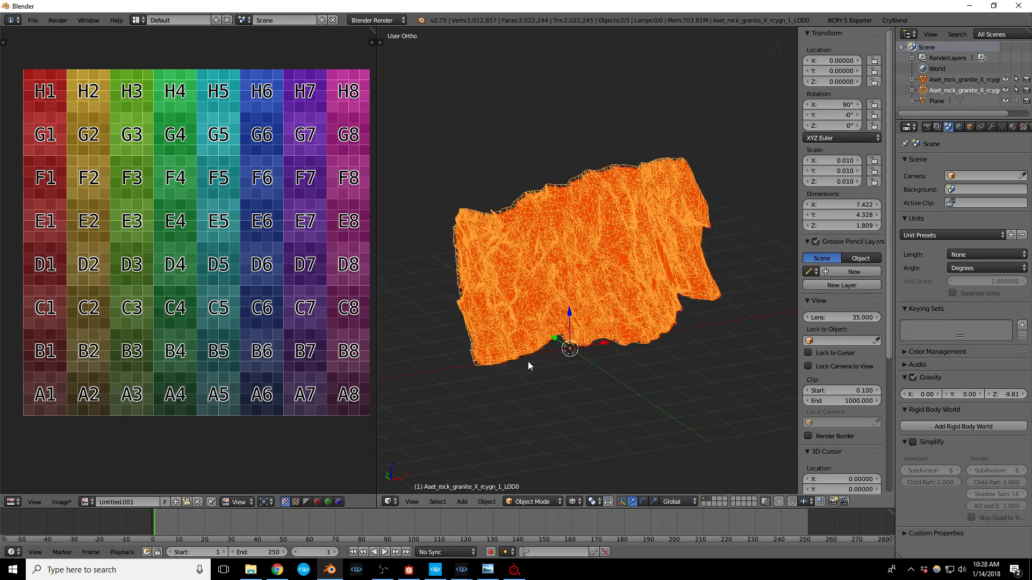
key(ctrl+a)
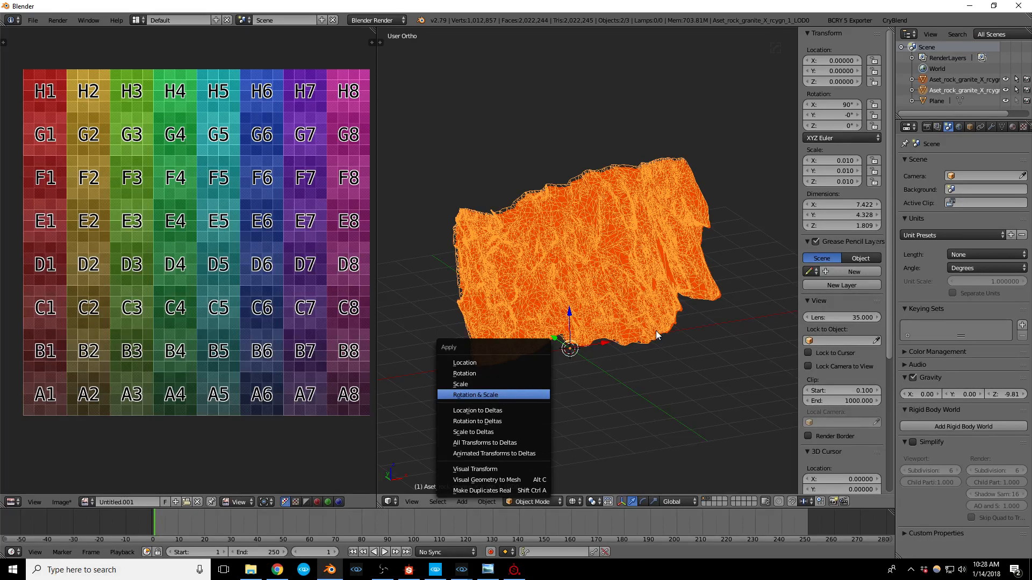
key(Return)
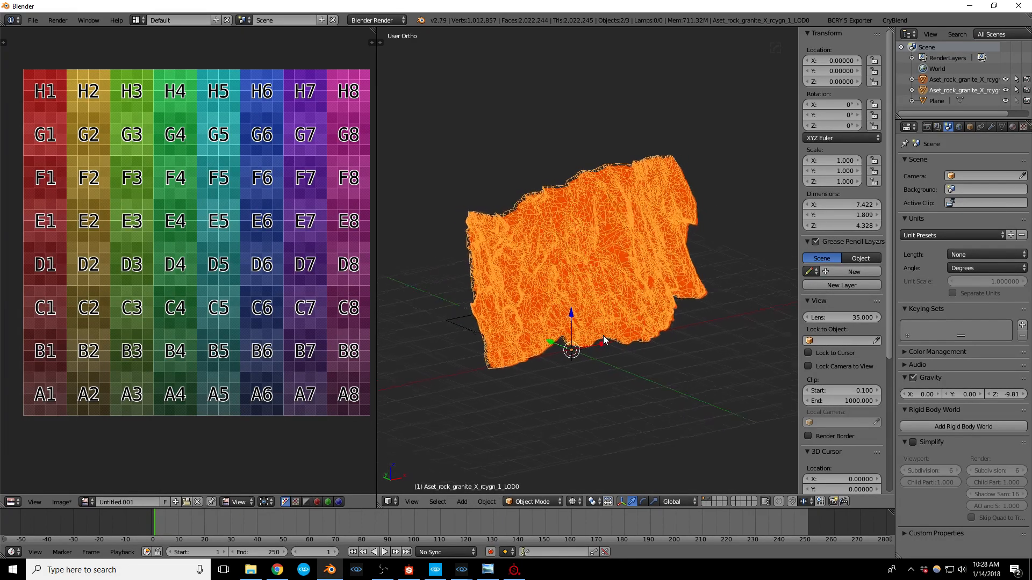
Step: Examine how the low-poly and high-poly edges line up at the rock's lower corner, selecting the high-poly mesh to compare dimensions
scroll(544, 353, up, 5)
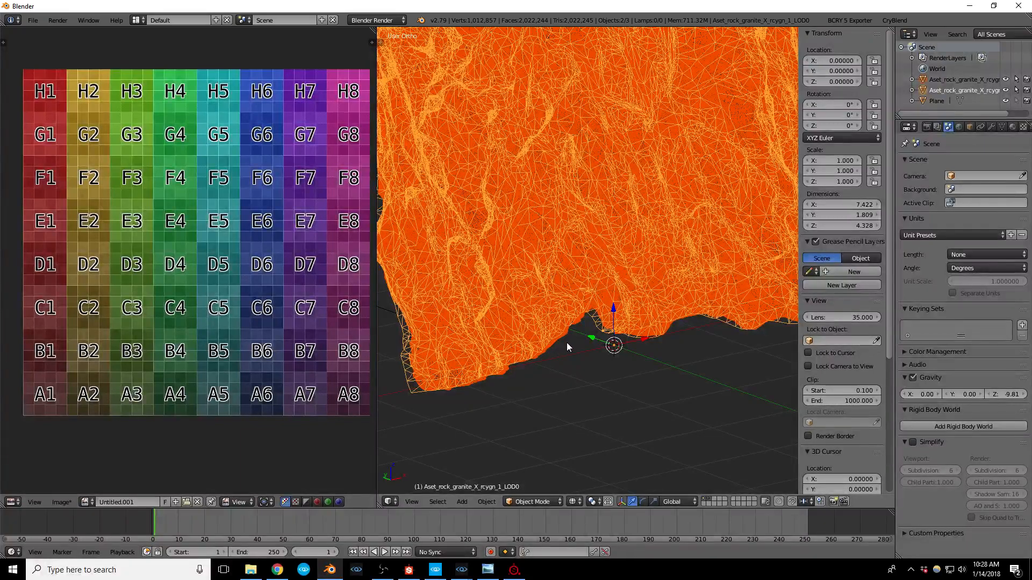
key(z)
scroll(582, 327, down, 3)
scroll(563, 321, down, 2)
scroll(523, 339, up, 5)
scroll(523, 338, up, 4)
key(z)
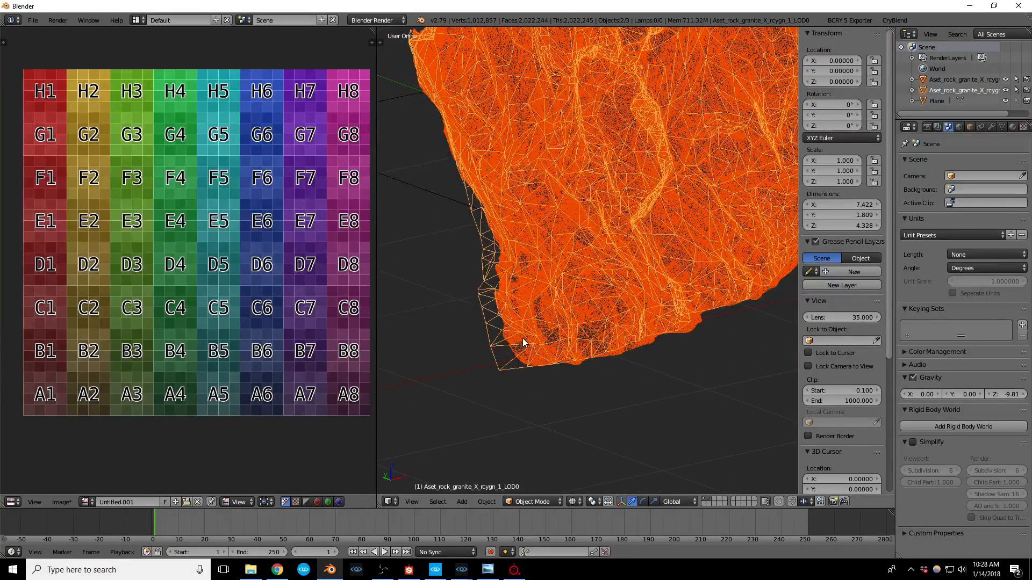
scroll(498, 351, up, 3)
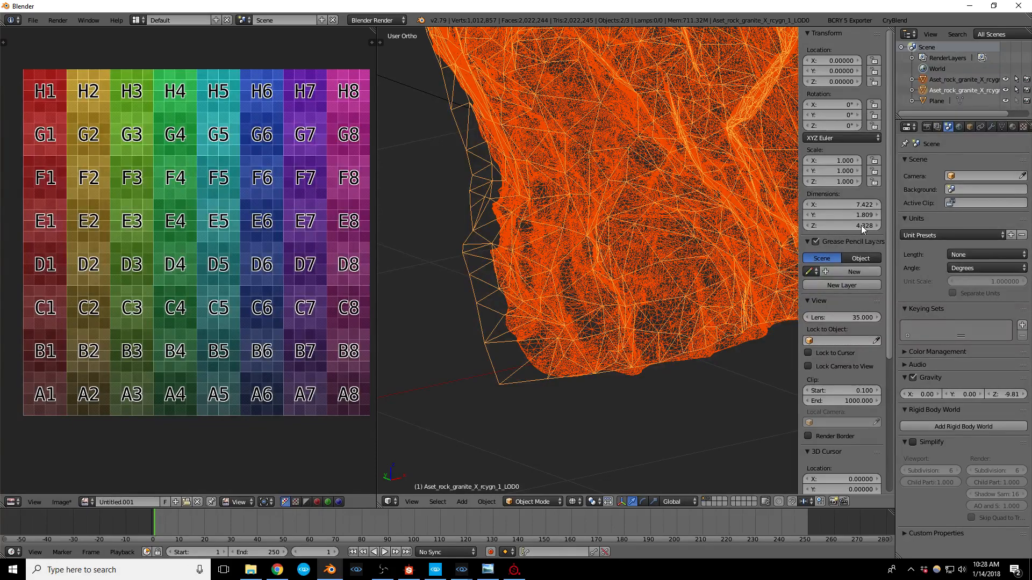
right_click(670, 314)
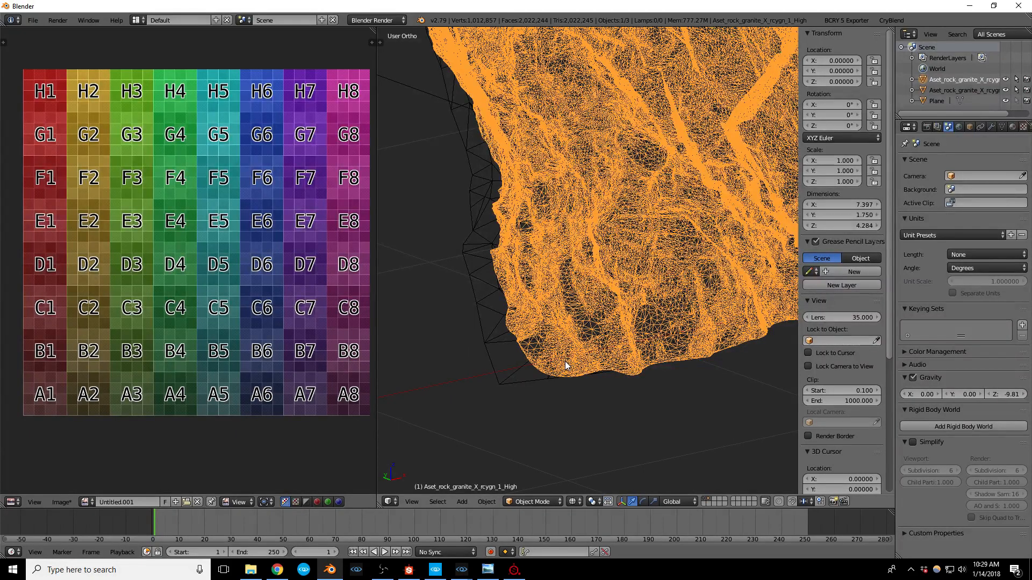
scroll(478, 382, down, 2)
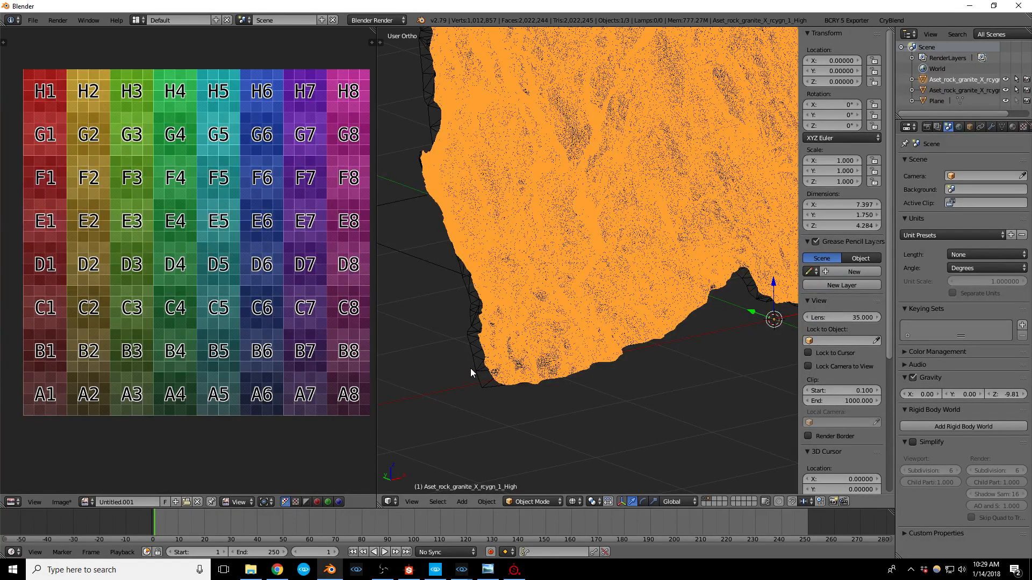
scroll(470, 371, down, 2)
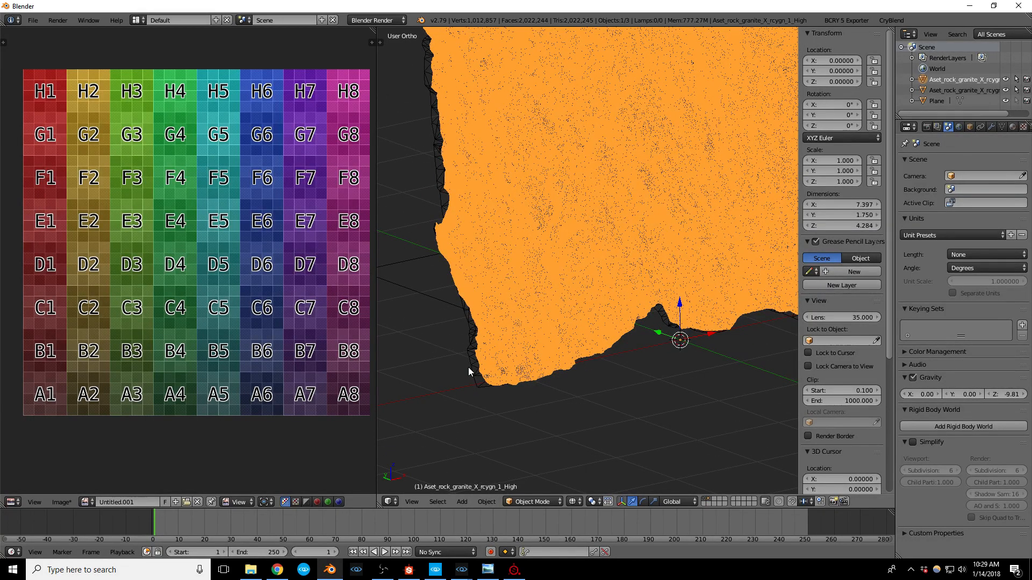
Step: Select the high-poly rock and export only it as rock_granite_hp.fbx into the stream folder
right_click(469, 366)
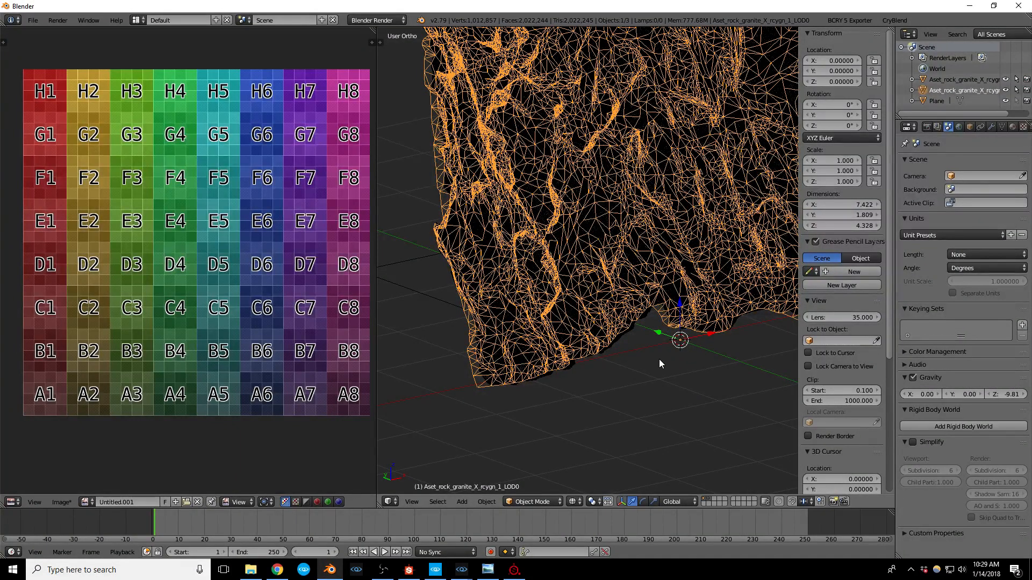
right_click(582, 370)
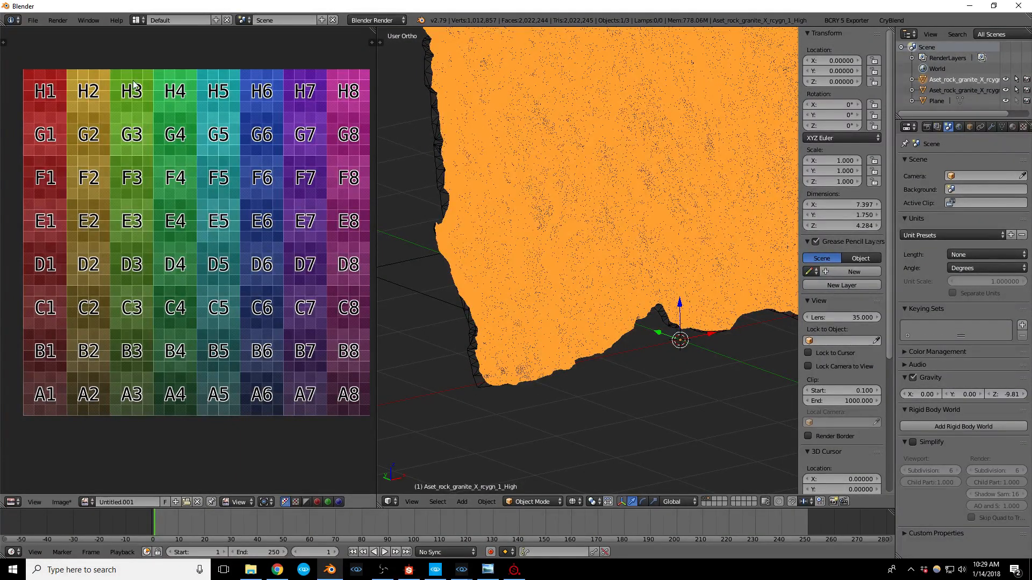
click(25, 20)
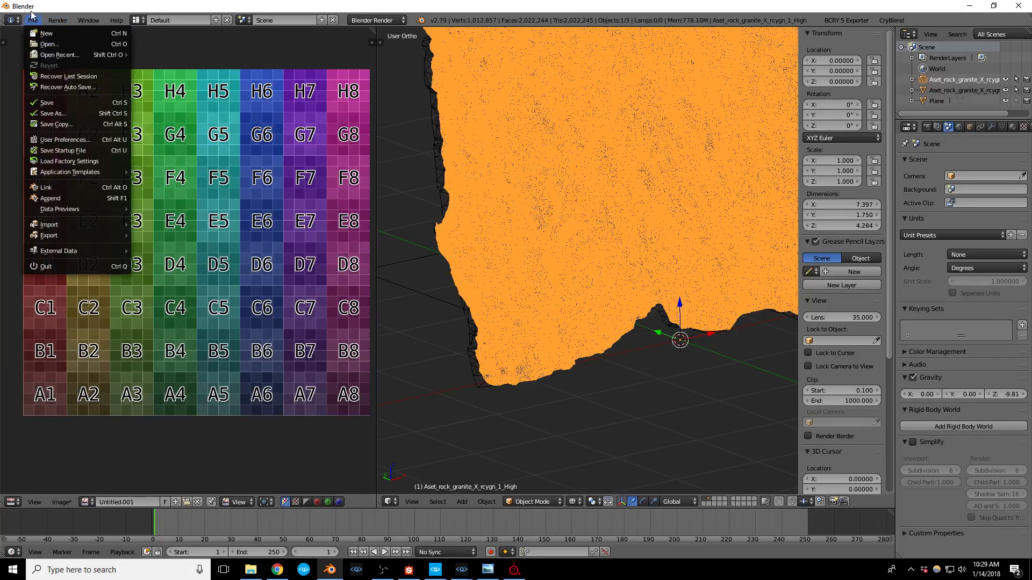
mouse_move(70, 234)
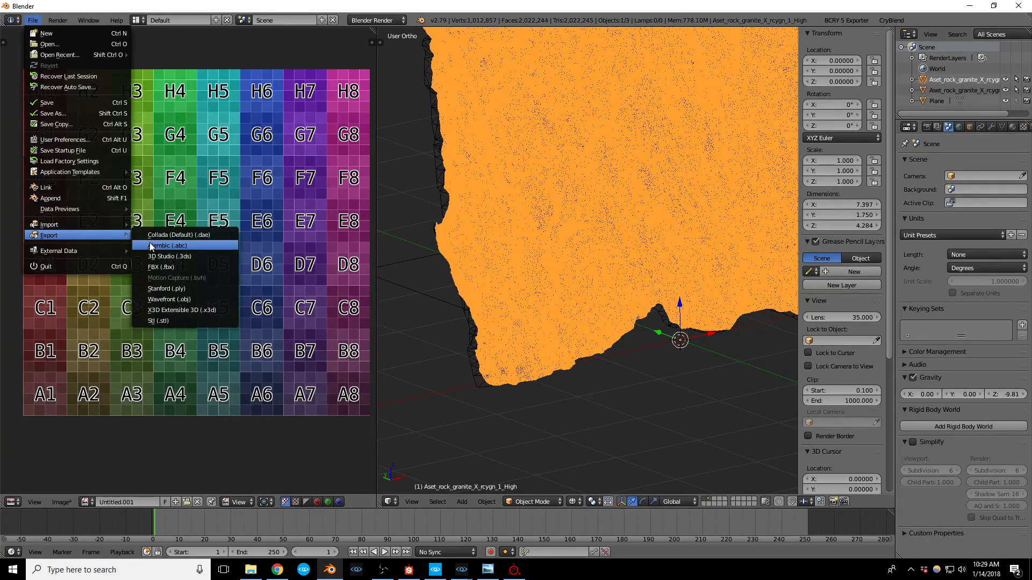
click(160, 267)
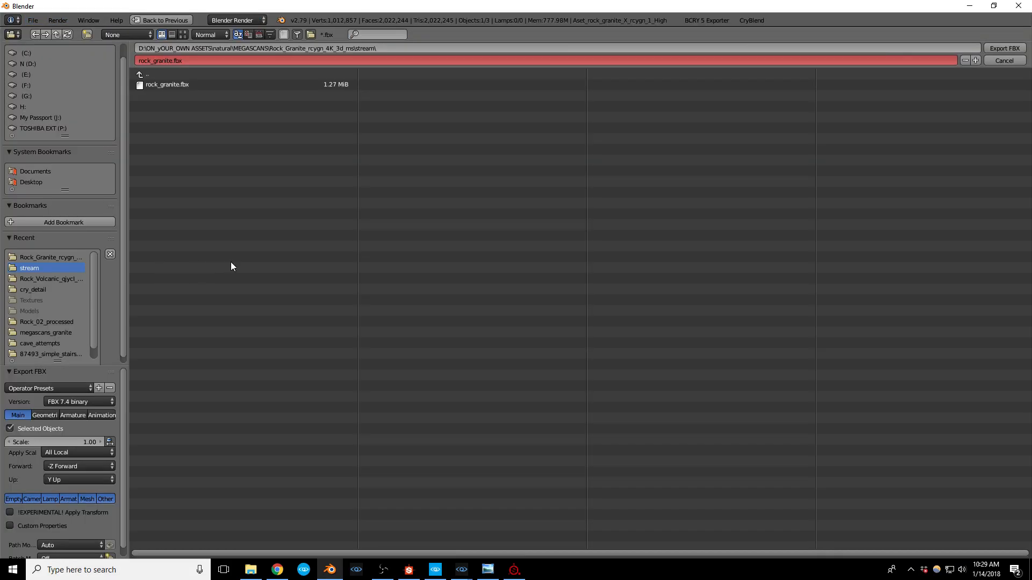
click(171, 60)
click(171, 60)
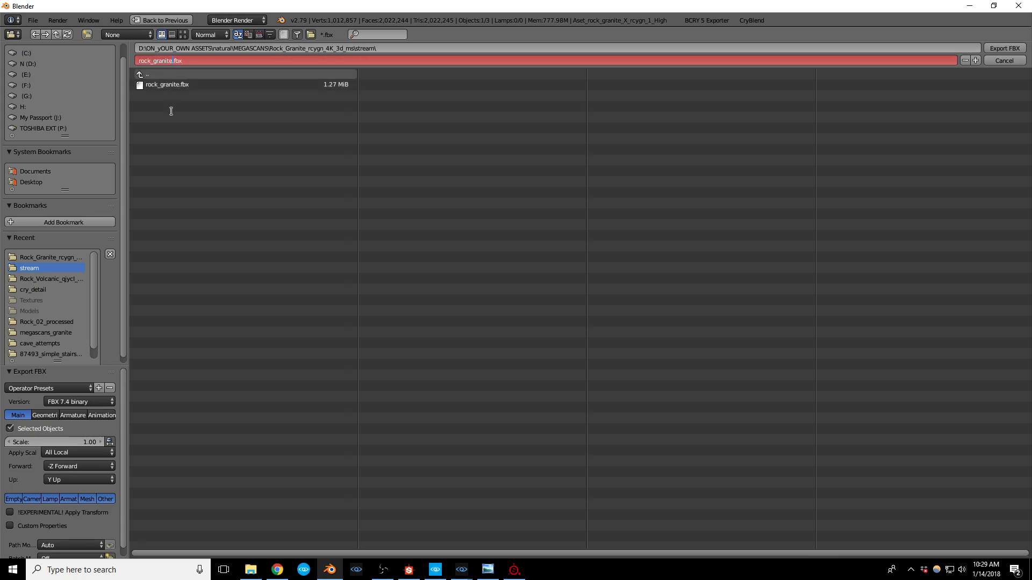
text(_hp)
click(1000, 47)
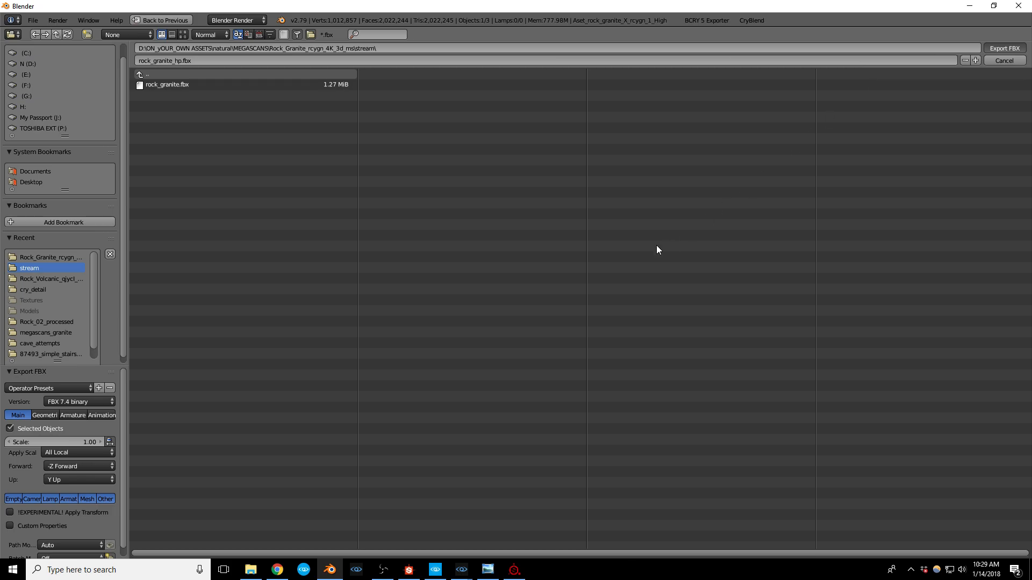
mouse_move(522, 576)
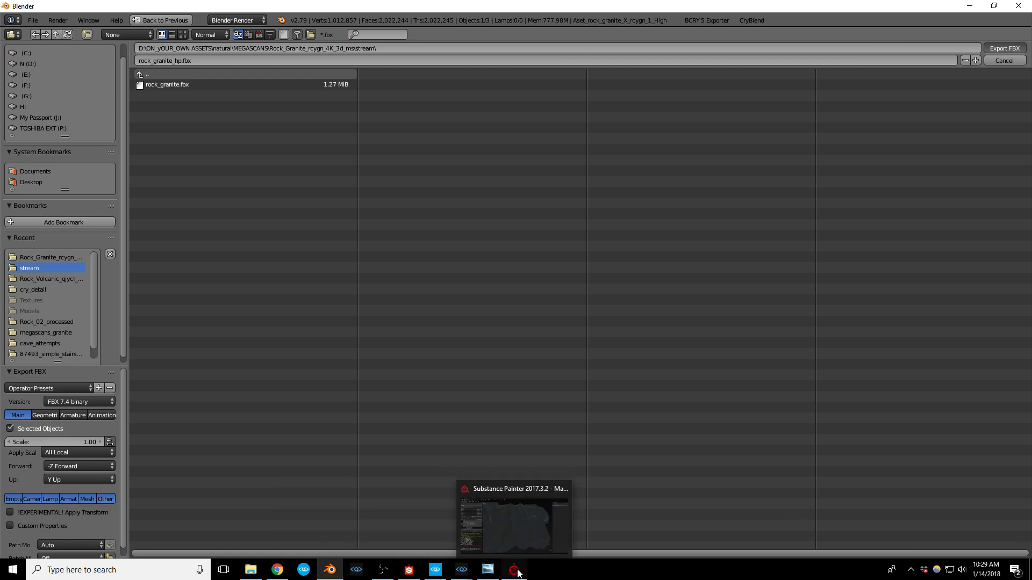
mouse_move(407, 576)
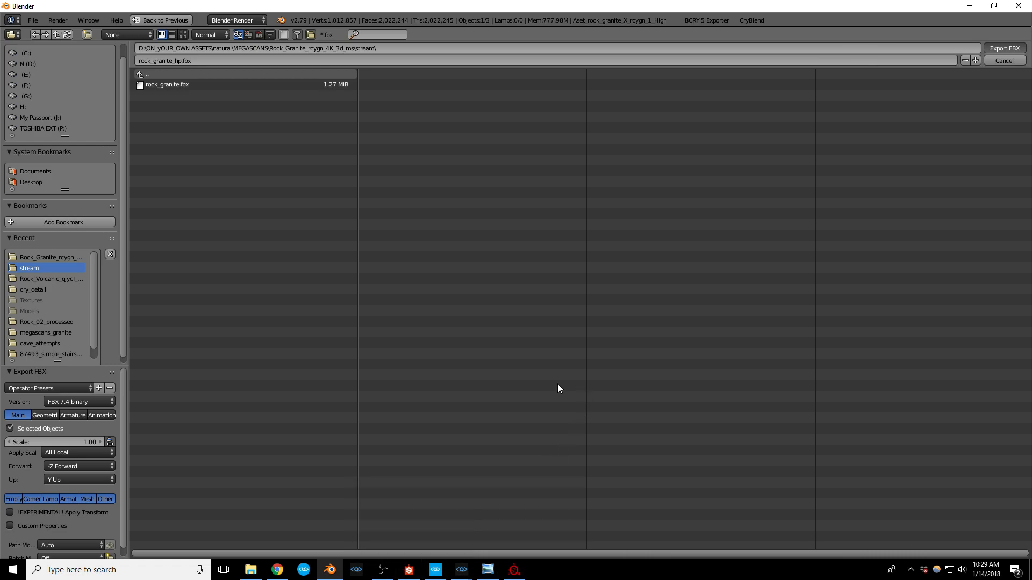
key(Return)
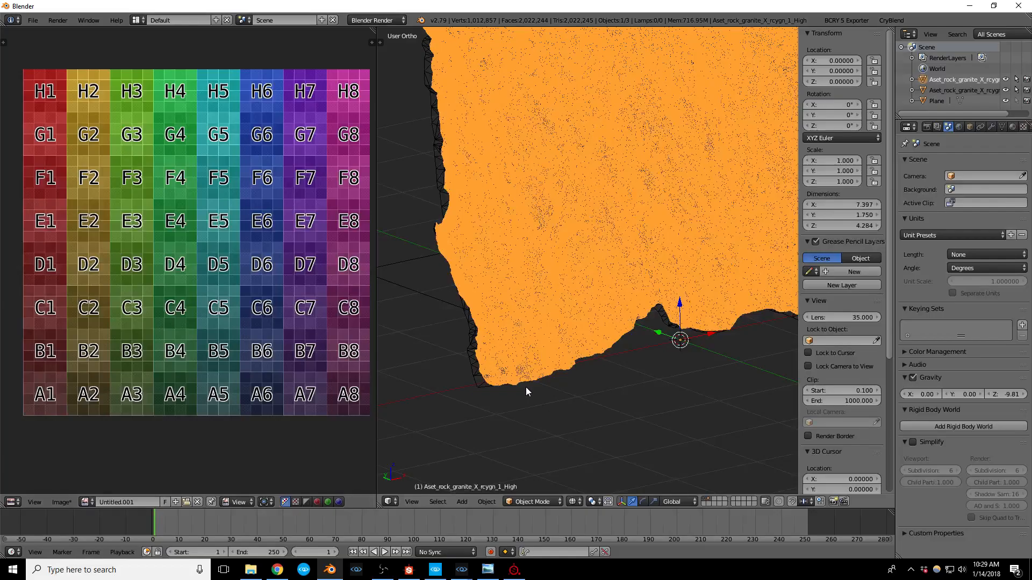
Step: Select the low-poly rock and export it as FBX, overwriting rock_granite.fbx in the stream folder
right_click(461, 350)
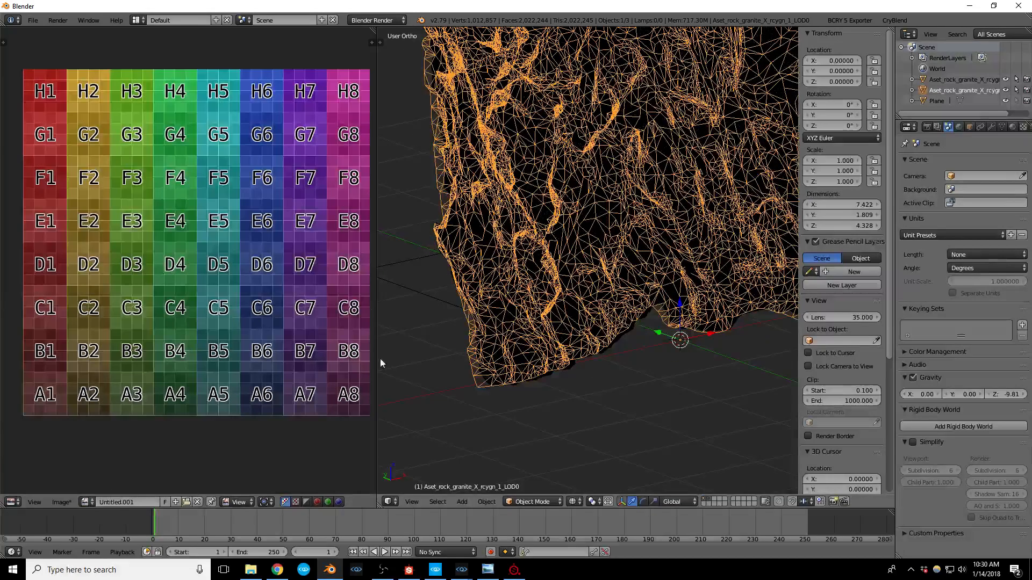
click(32, 20)
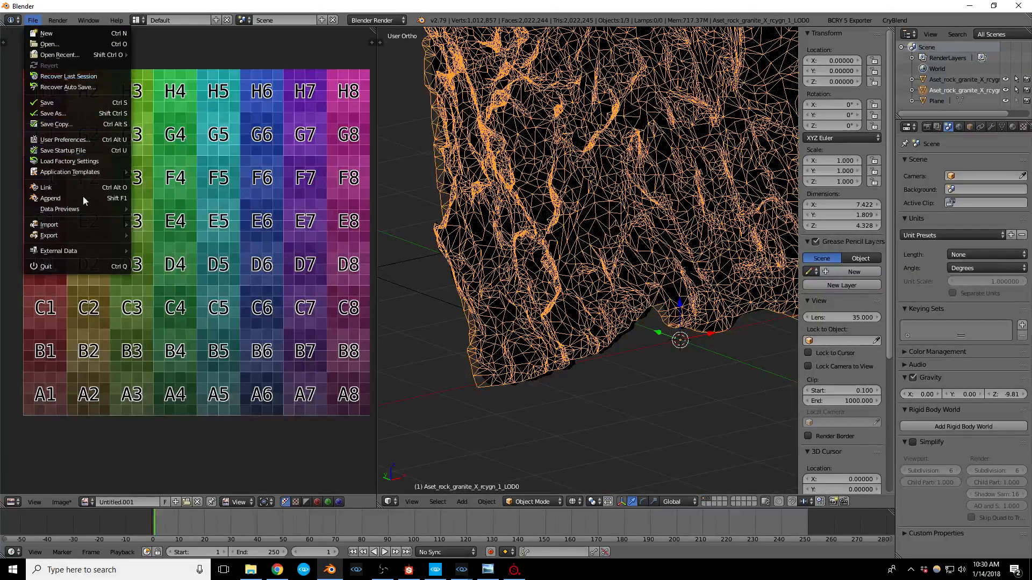
mouse_move(81, 237)
click(175, 275)
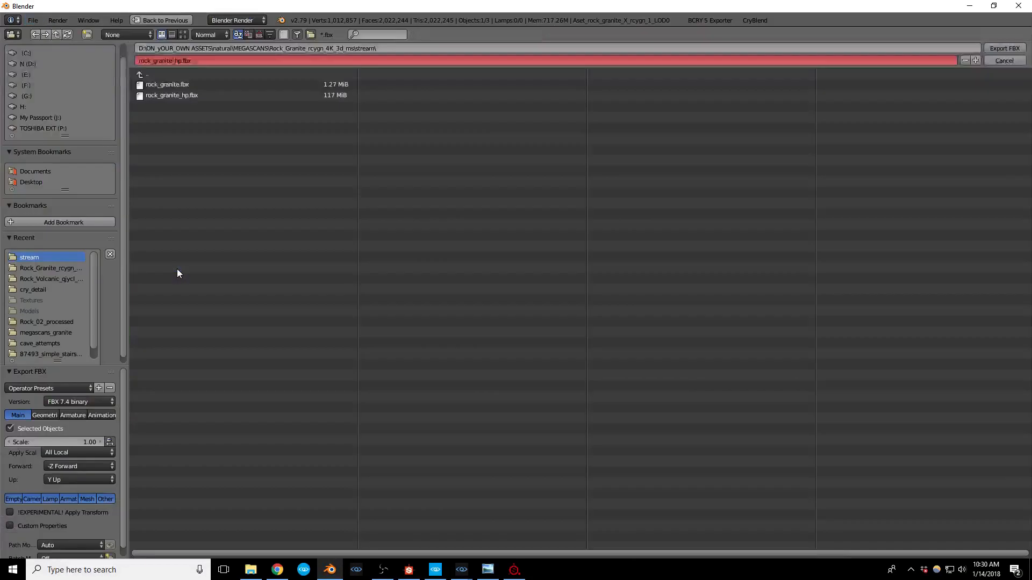
double_click(176, 85)
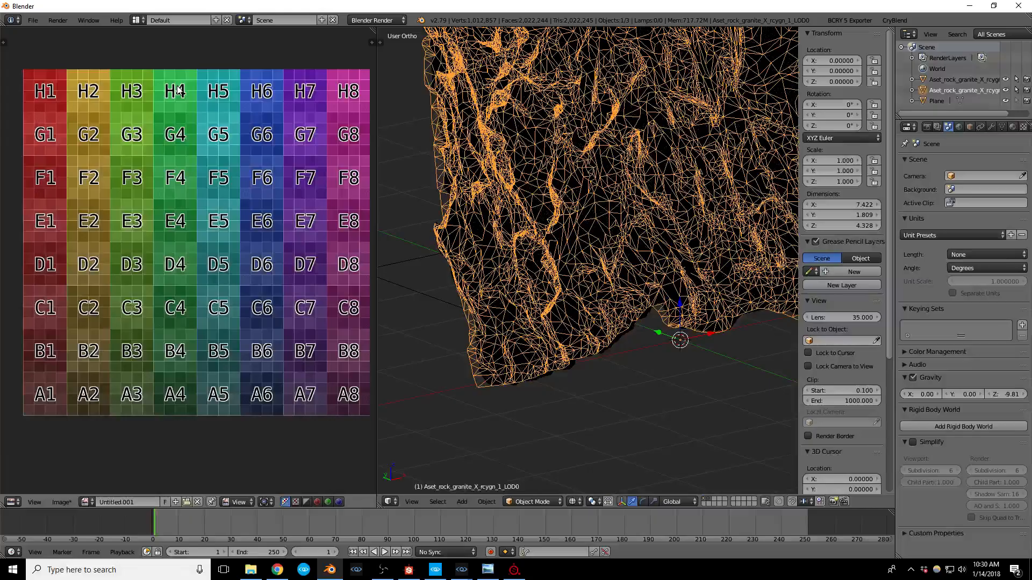
Step: Switch to Substance Painter and try to replace the project's mesh with the re-exported rock_granite.fbx
click(512, 570)
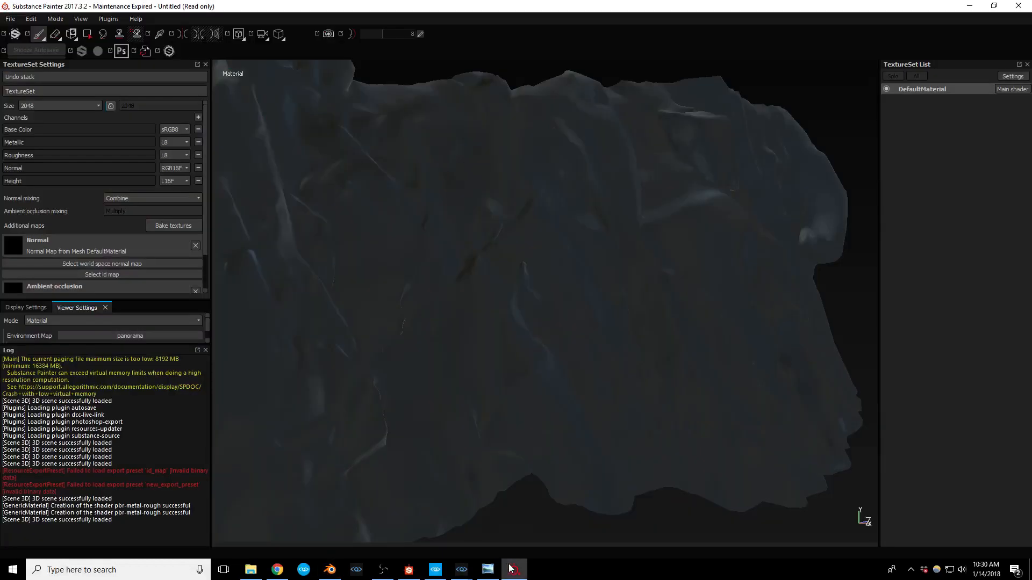
click(33, 23)
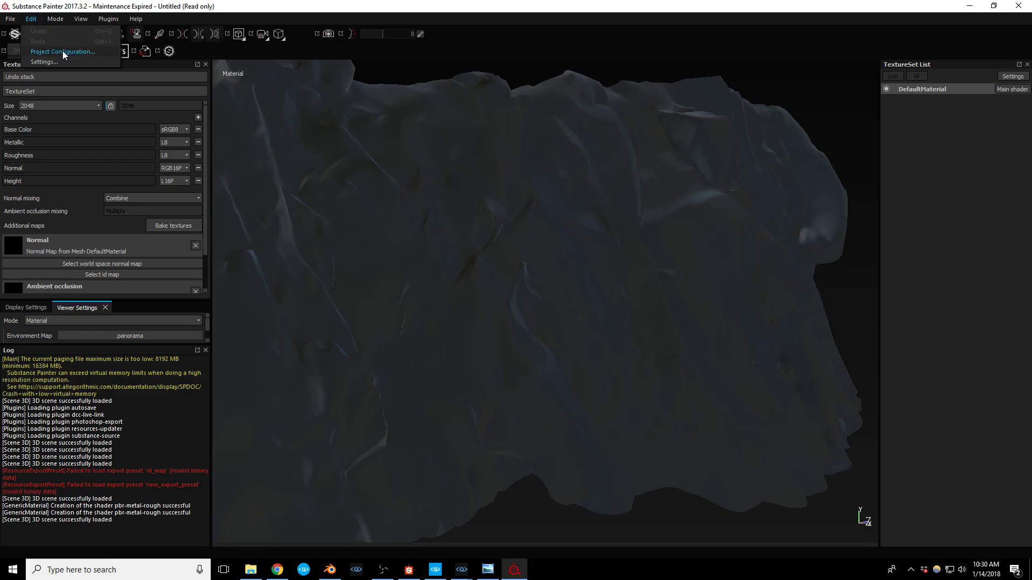
click(62, 51)
click(619, 250)
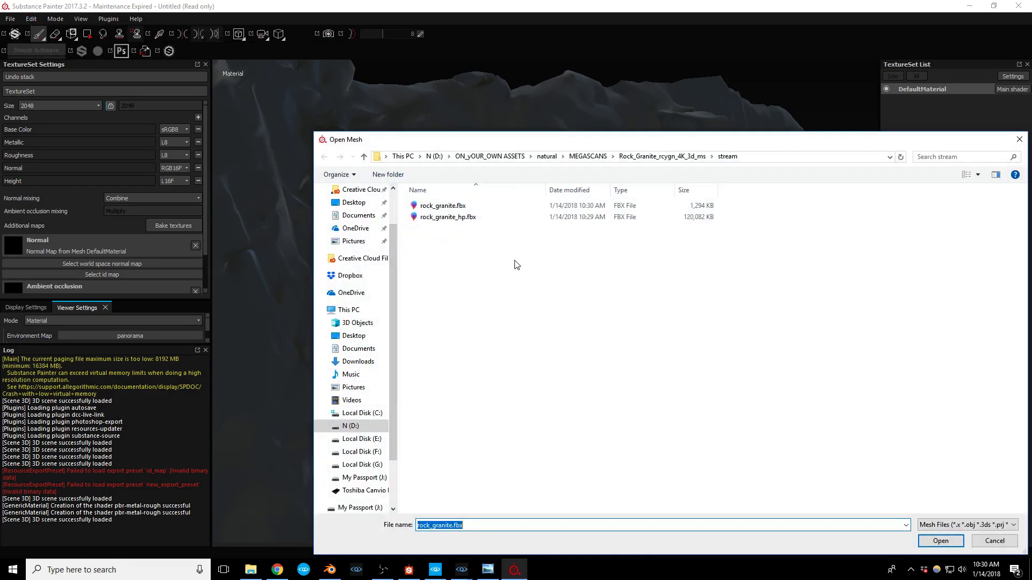
double_click(462, 203)
click(565, 318)
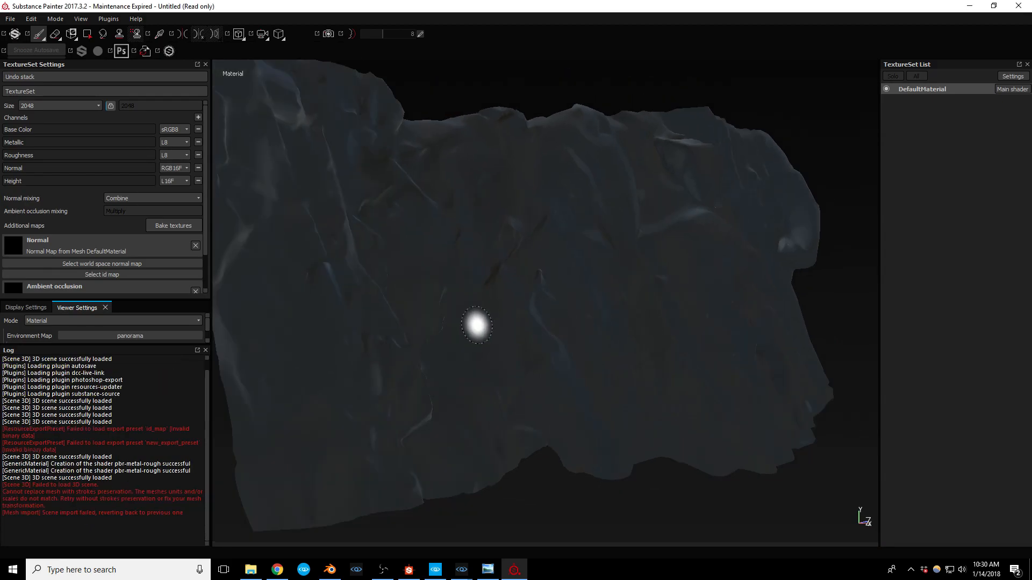
scroll(500, 312, up, 3)
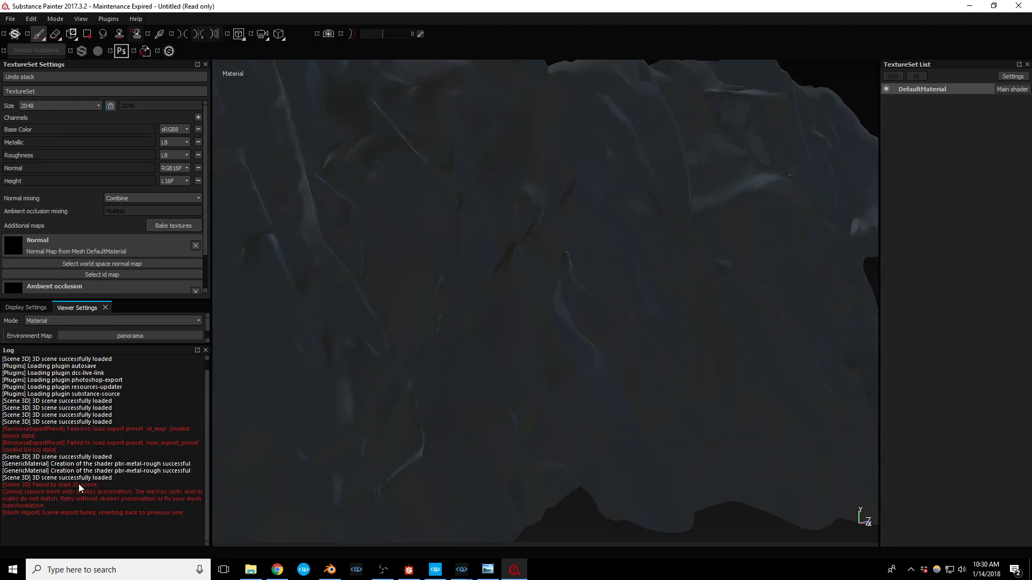
Step: Create a new project using rock_granite.fbx from the stream folder as the mesh
click(11, 19)
click(24, 31)
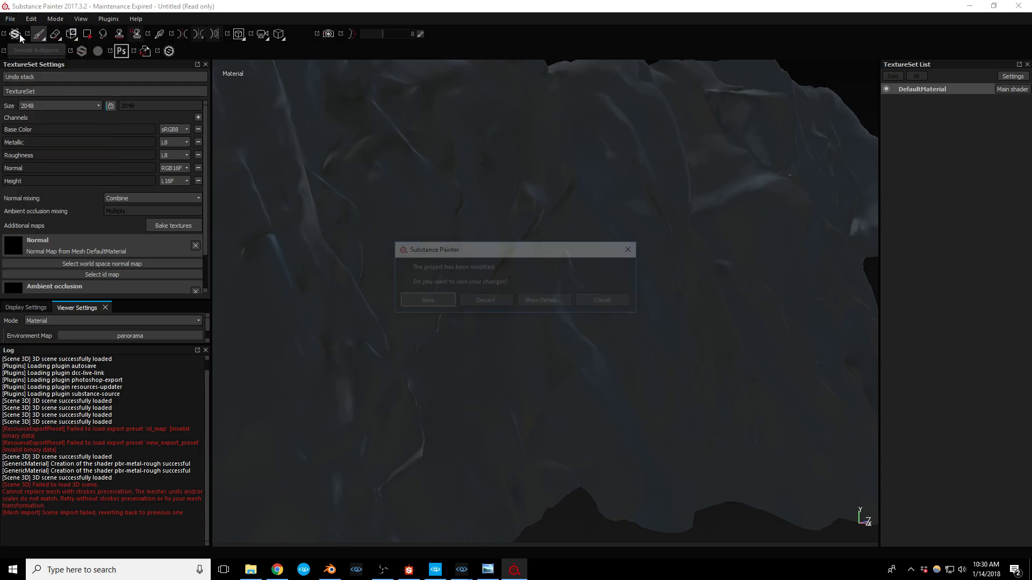
click(438, 300)
click(600, 182)
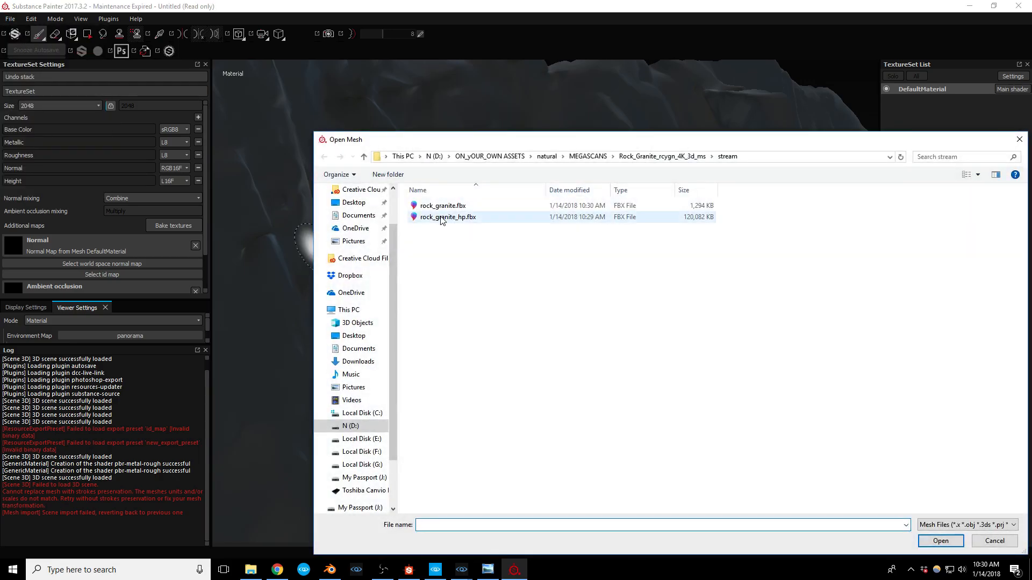
double_click(443, 208)
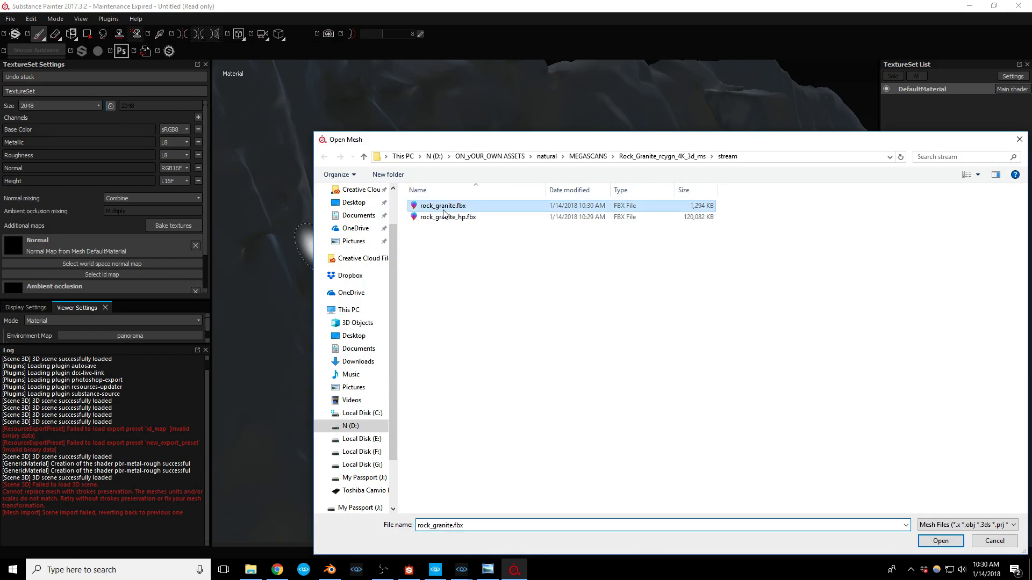
click(552, 406)
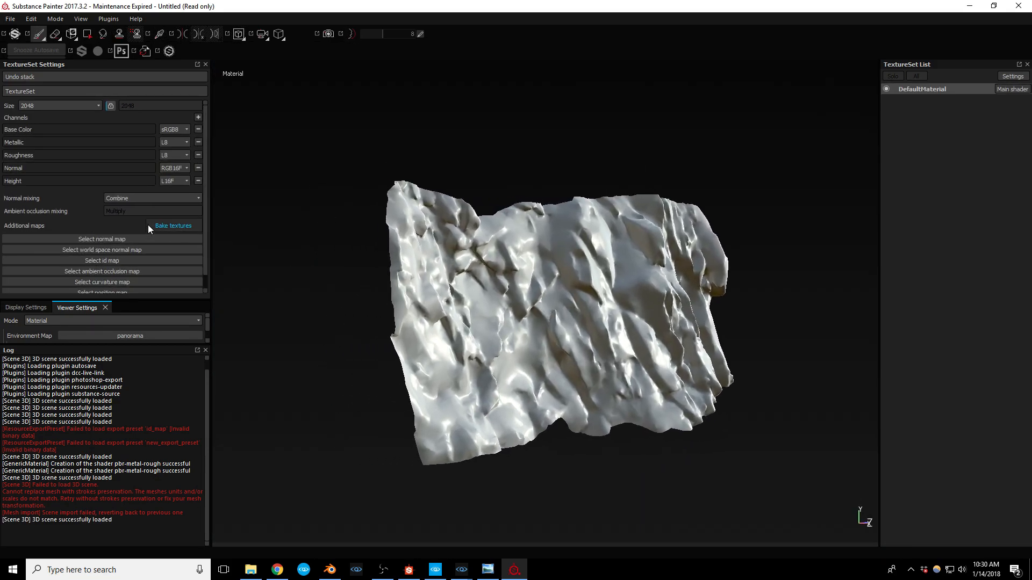
Step: Set the texture baking output size to 2048 and enable only the Normal and Ambient occlusion maps
click(161, 226)
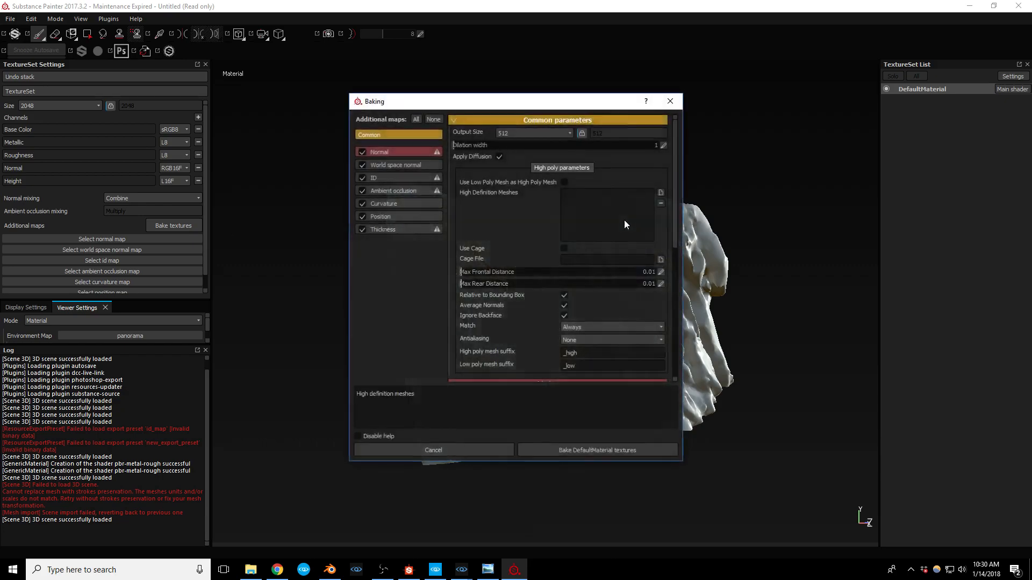
click(547, 136)
click(508, 182)
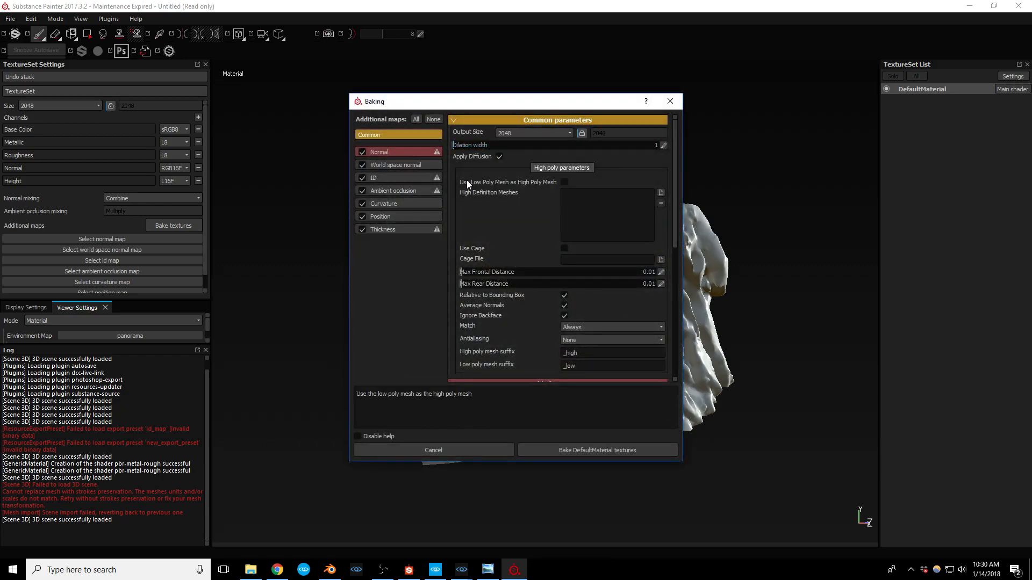
click(362, 152)
click(362, 164)
click(362, 178)
click(361, 152)
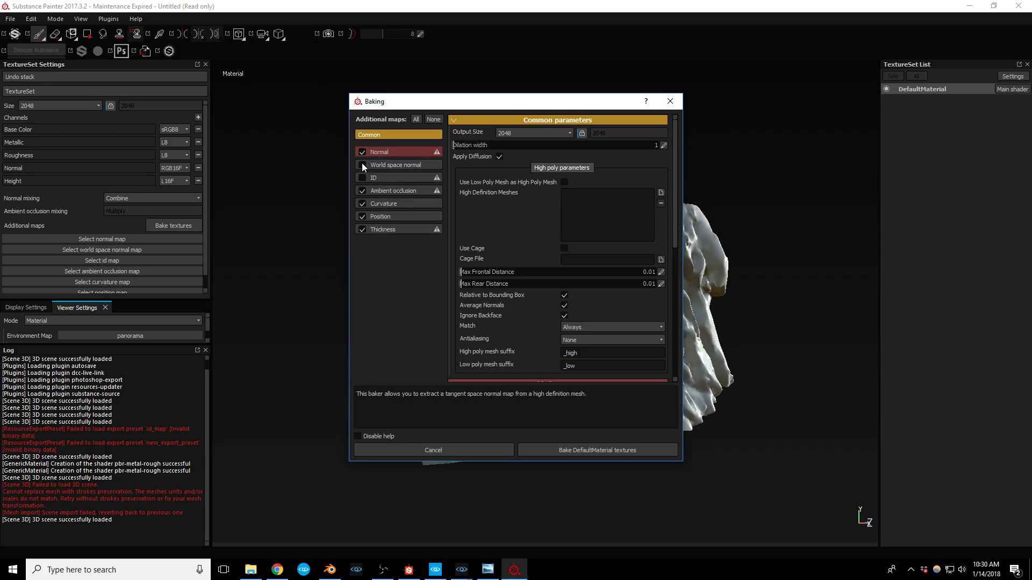
click(363, 204)
click(362, 217)
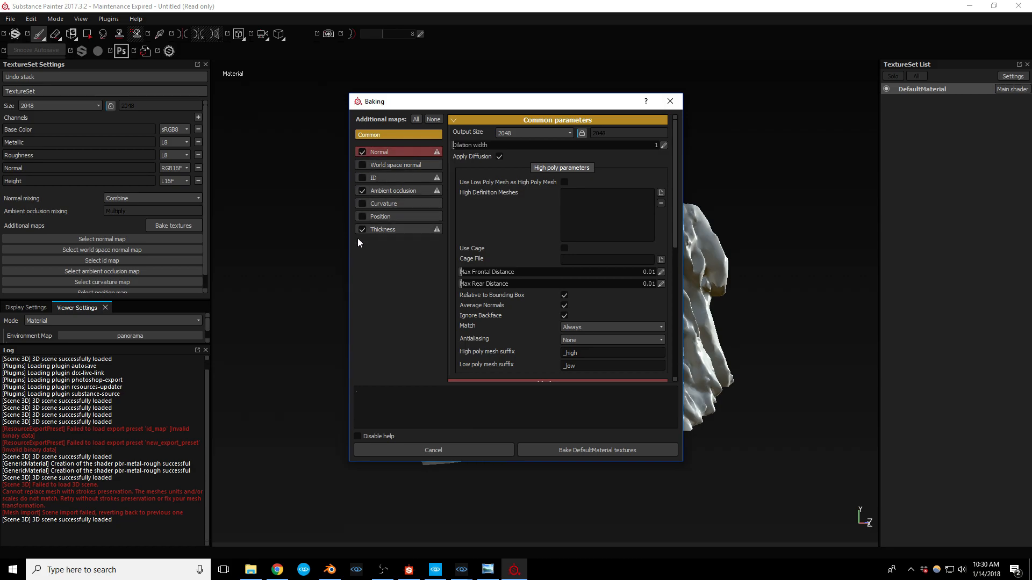
click(362, 230)
Step: Add rock_granite_hp.fbx as the high definition mesh and bake the DefaultMaterial textures
click(661, 193)
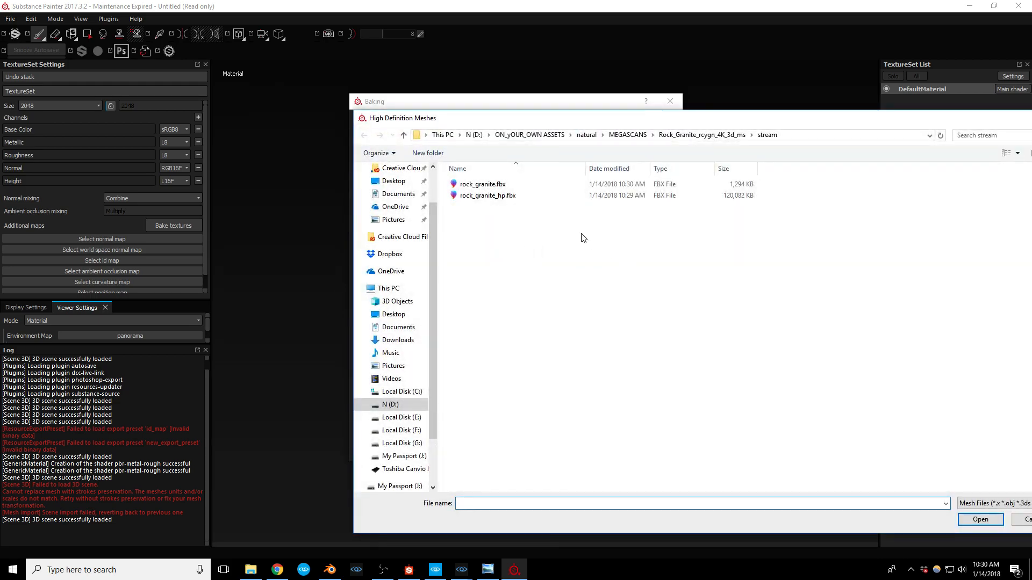
double_click(507, 196)
click(586, 450)
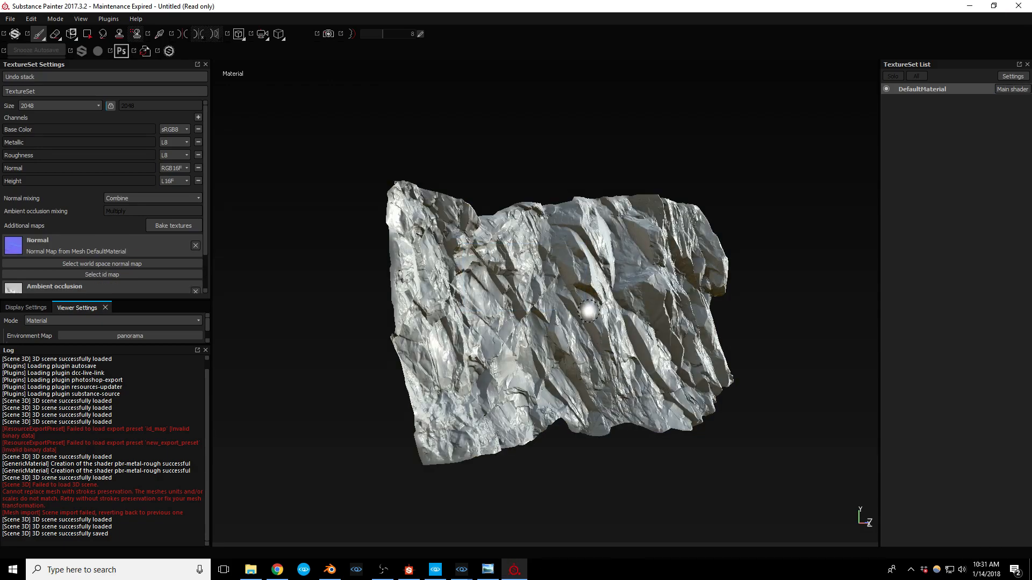
Step: Examine the baked surface detail on the rock from different angles and distances
alt+drag(585, 314, 524, 327)
scroll(561, 328, up, 3)
scroll(562, 328, up, 3)
mouse_move(618, 317)
alt+mouse_down()
mouse_move(671, 290)
mouse_move(584, 308)
mouse_move(623, 320)
mouse_move(608, 305)
alt+mouse_up()
scroll(632, 286, down, 5)
scroll(627, 323, up, 4)
scroll(635, 322, down, 3)
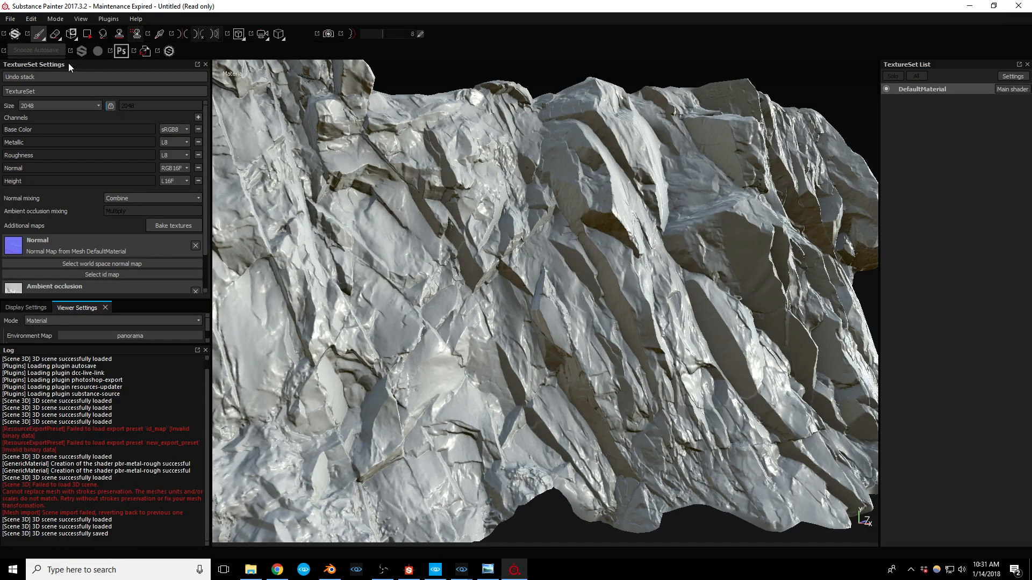
Step: Open the texture export settings and review the list of maps that DefaultMaterial will output
click(11, 19)
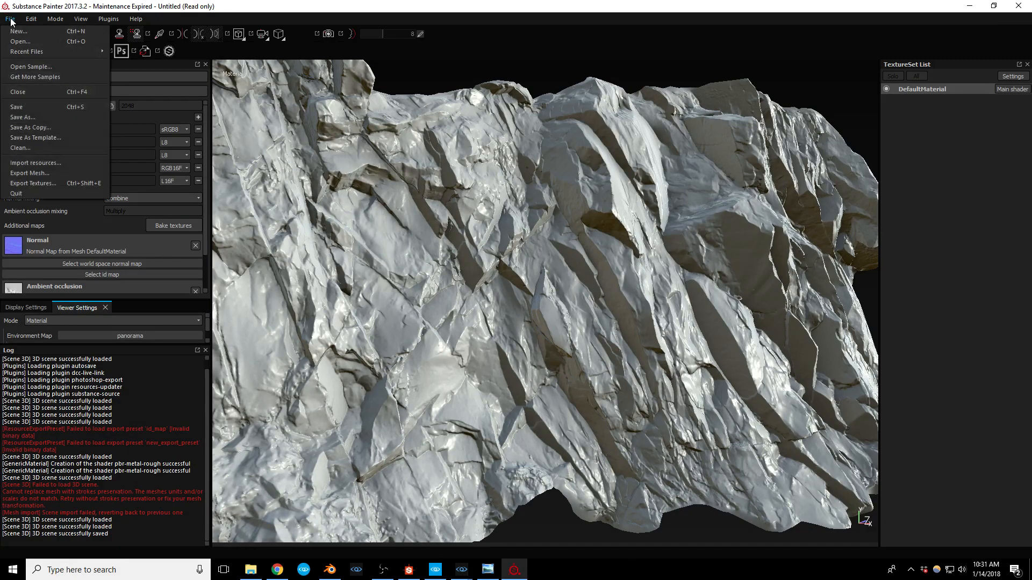
click(37, 184)
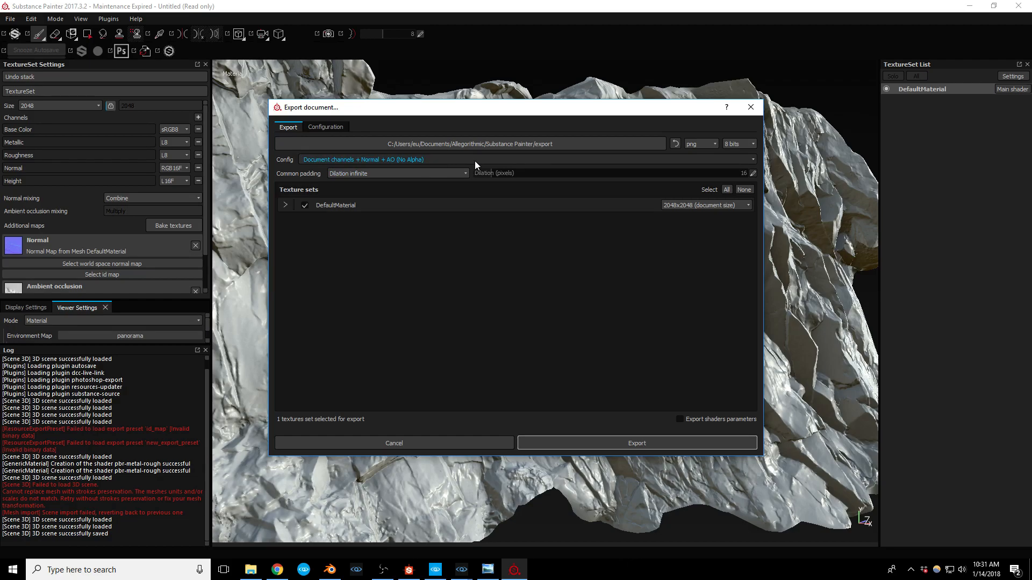
click(284, 206)
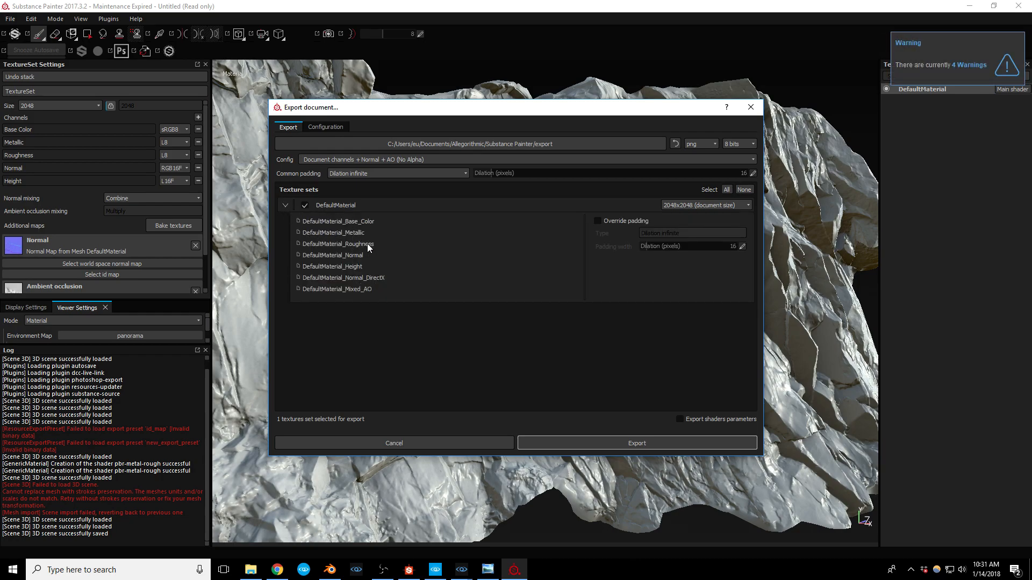
click(284, 205)
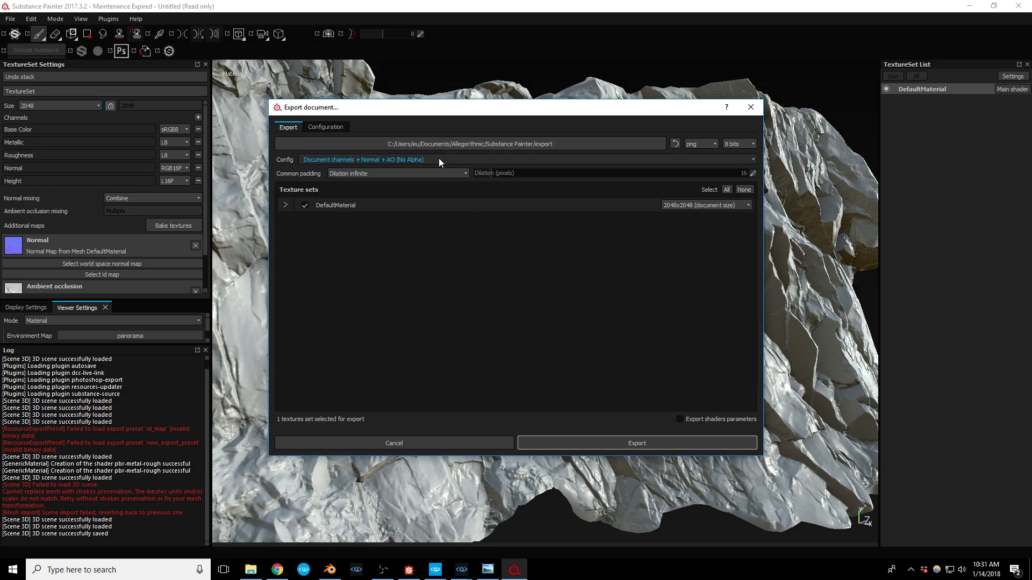
Step: Set the export folder to the stream folder inside Rock_Granite_rcygn_4K_3d_ms and export the DefaultMaterial textures as 8-bit PNG
click(249, 570)
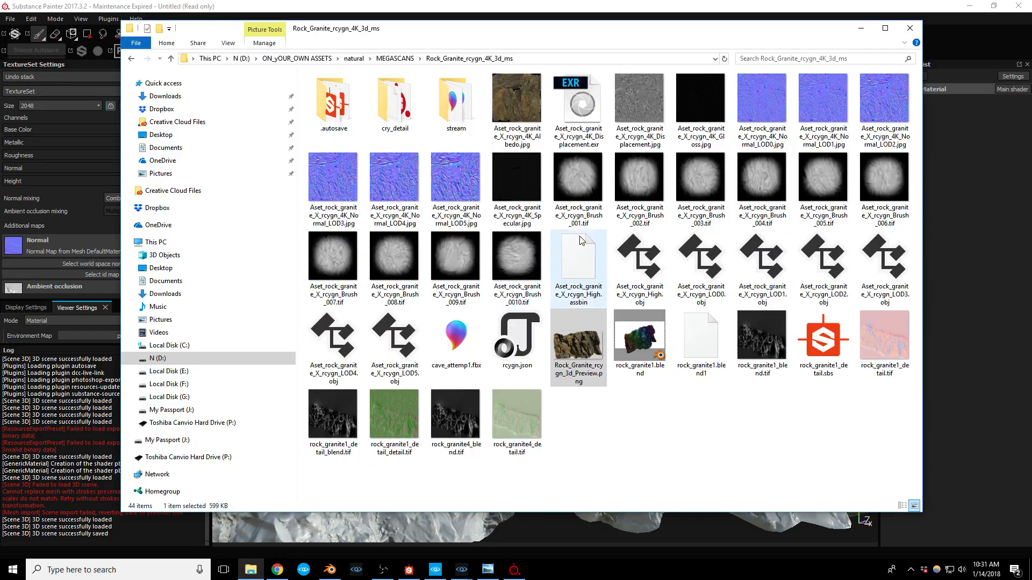
double_click(544, 69)
click(559, 60)
key(ctrl+c)
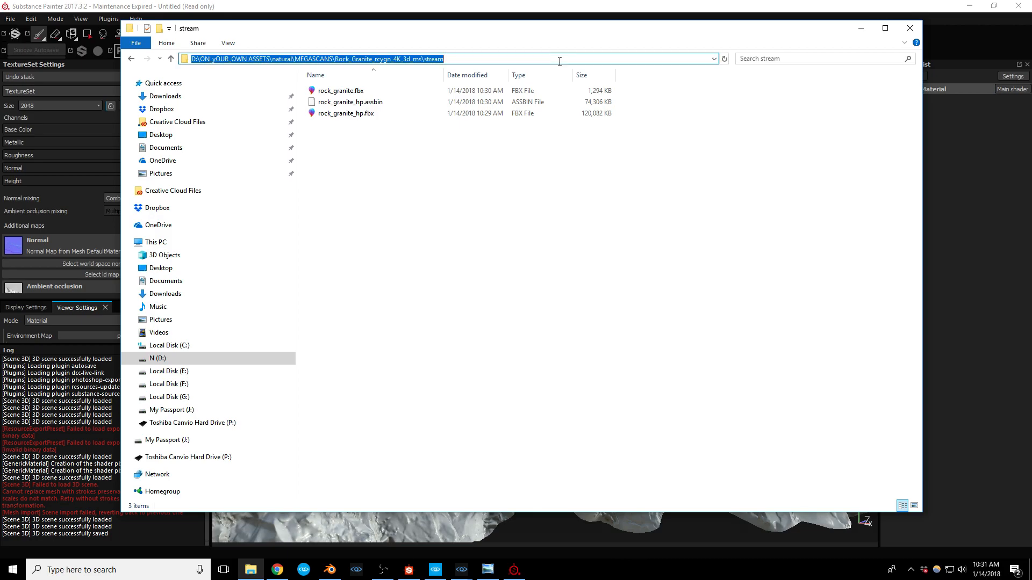
key(alt+Tab)
click(588, 142)
click(590, 142)
key(ctrl+v)
key(Return)
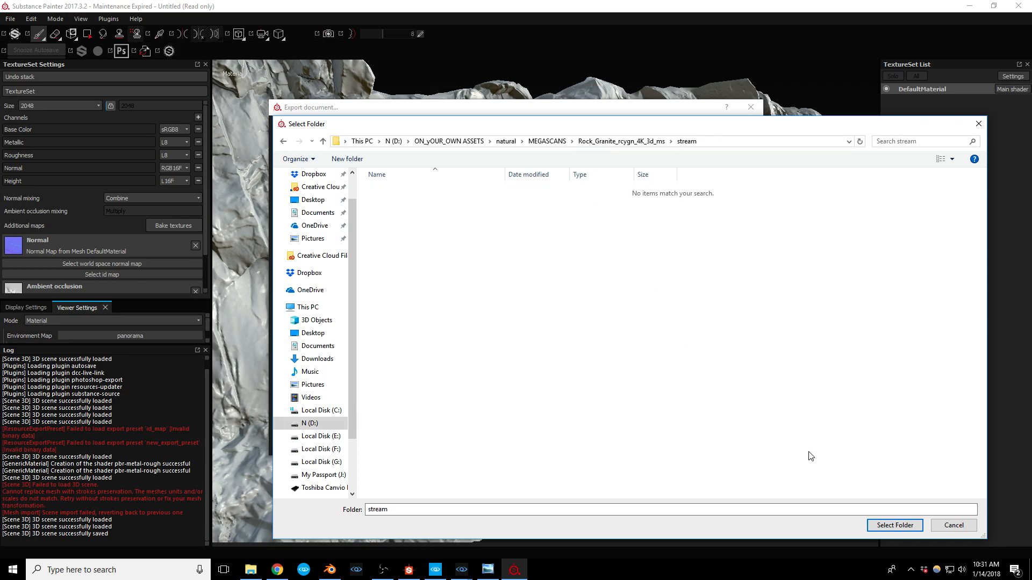
click(893, 525)
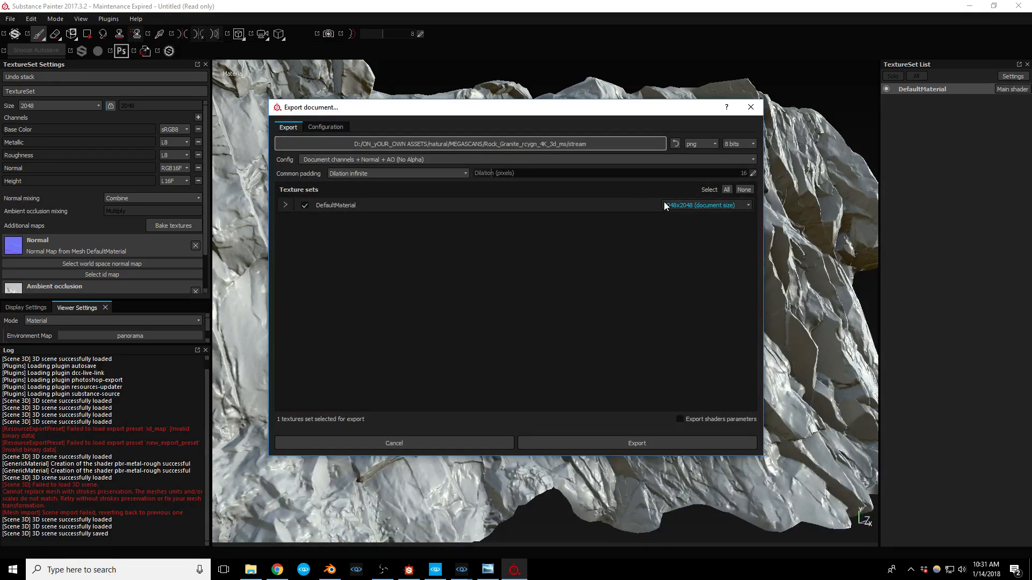
click(601, 446)
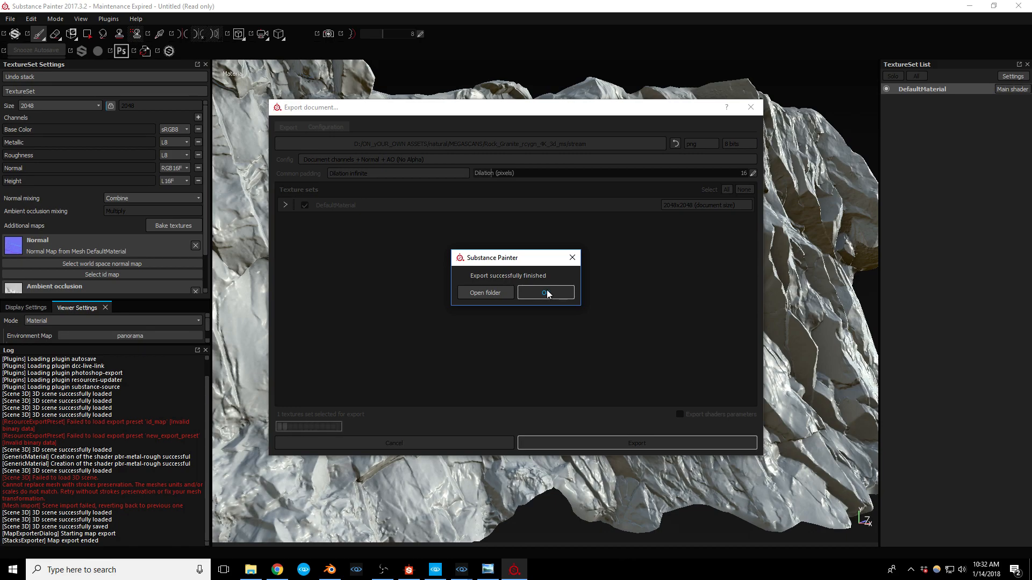
click(545, 293)
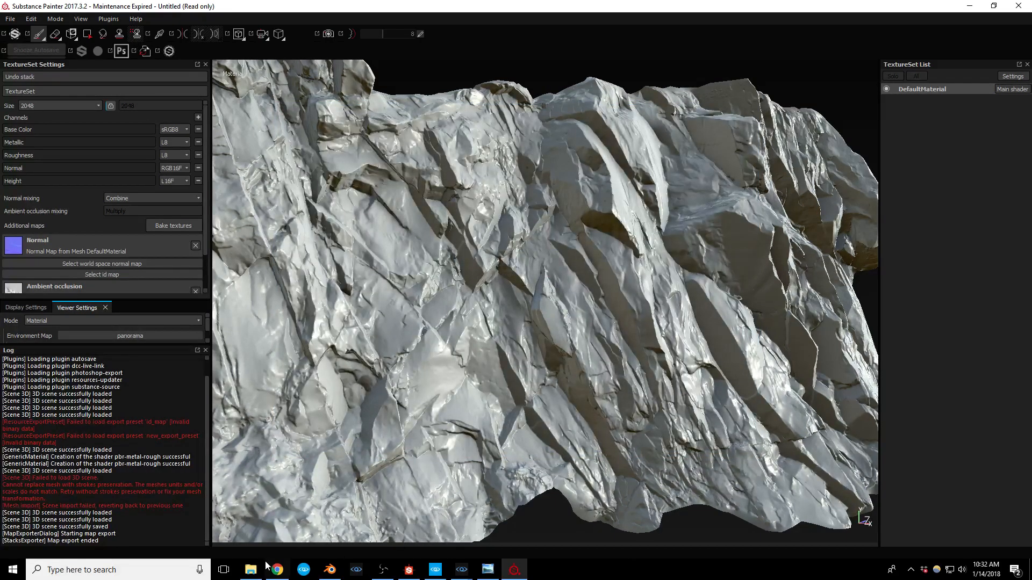
Step: Show the stream folder's files as large icons and inspect DefaultMaterial_Mixed_AO.png and DefaultMaterial_Normal_DirectX.png
click(250, 570)
right_click(498, 269)
mouse_move(564, 275)
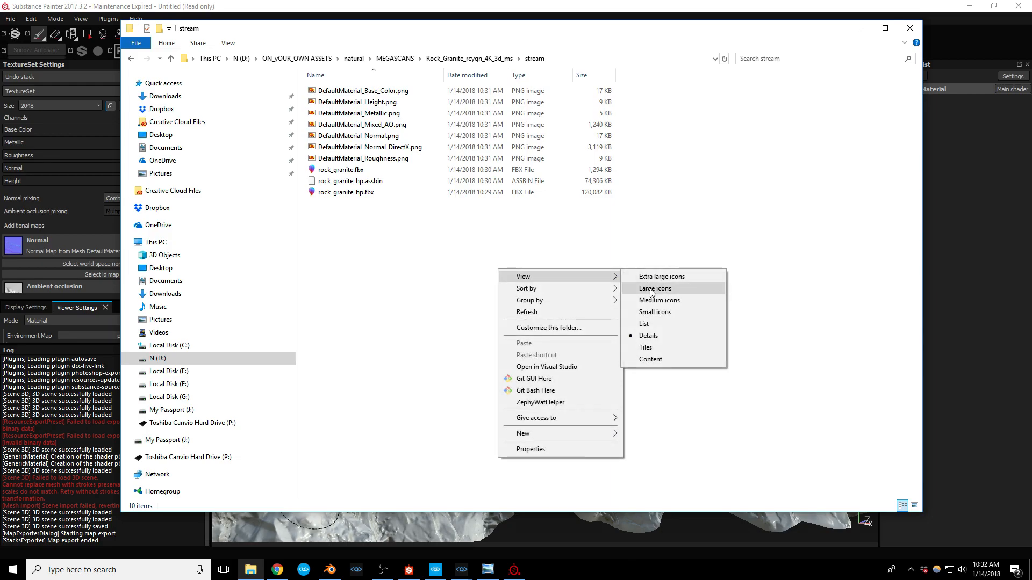
click(651, 290)
click(513, 109)
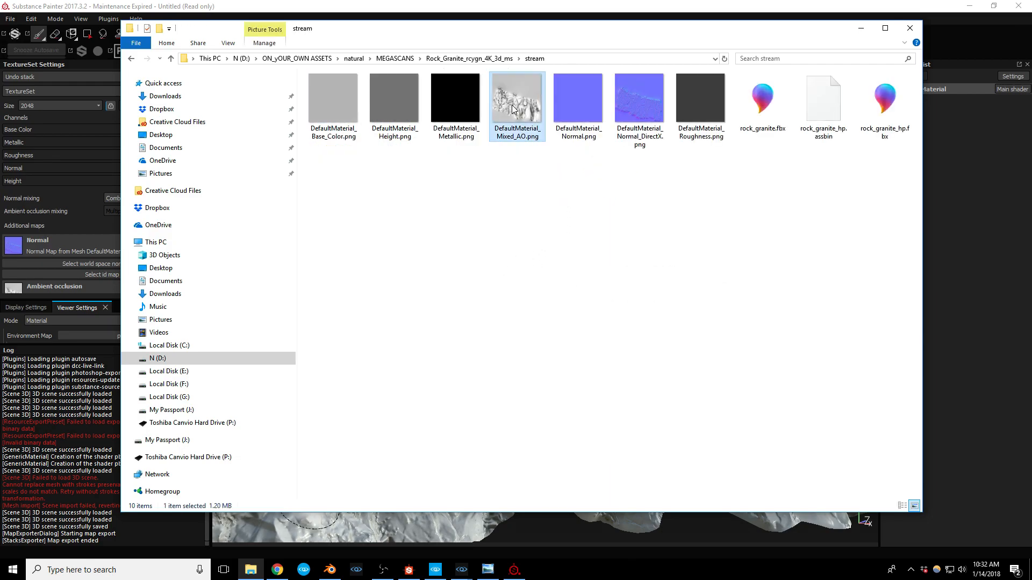
double_click(513, 109)
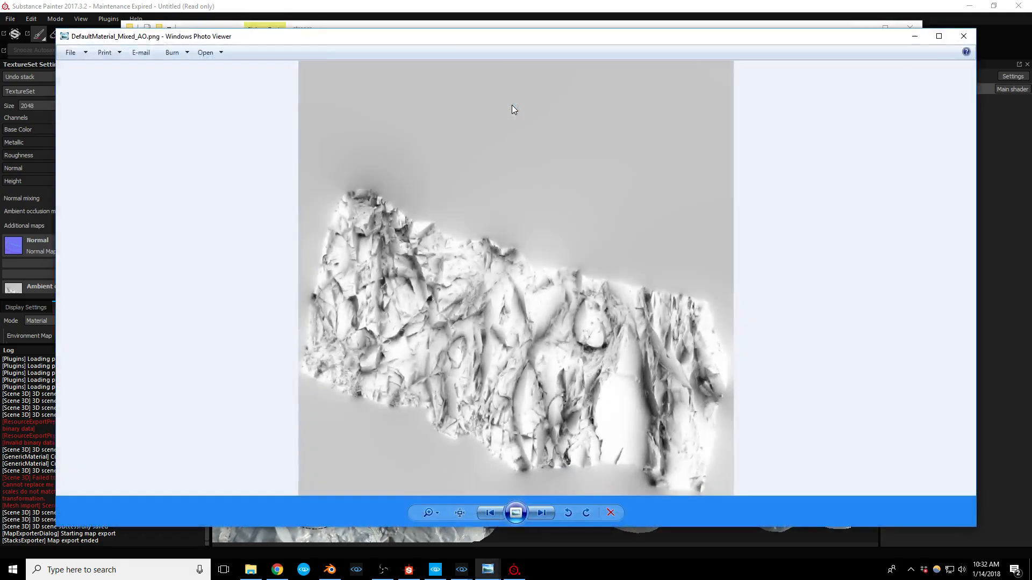
click(958, 40)
double_click(636, 104)
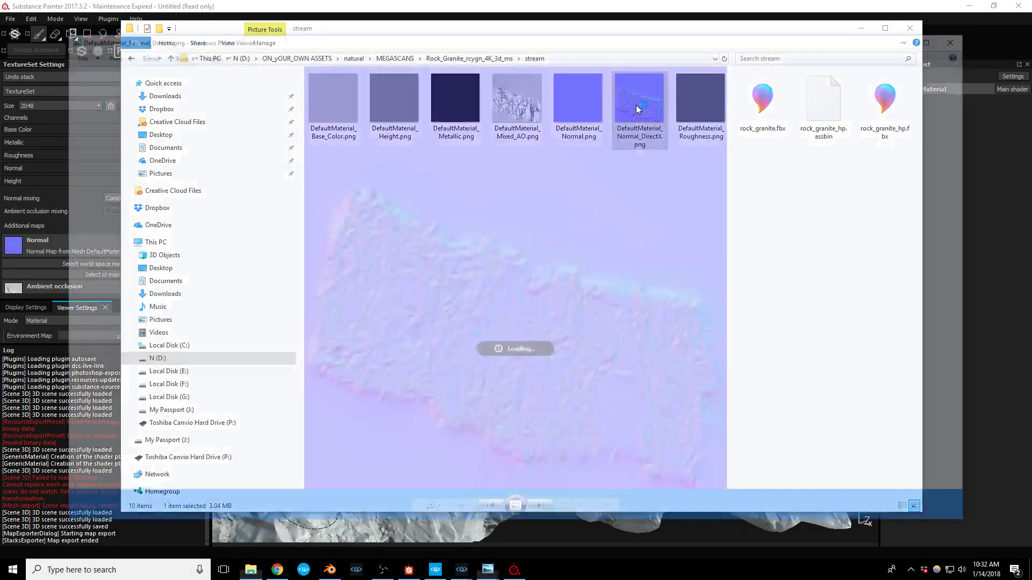
click(963, 36)
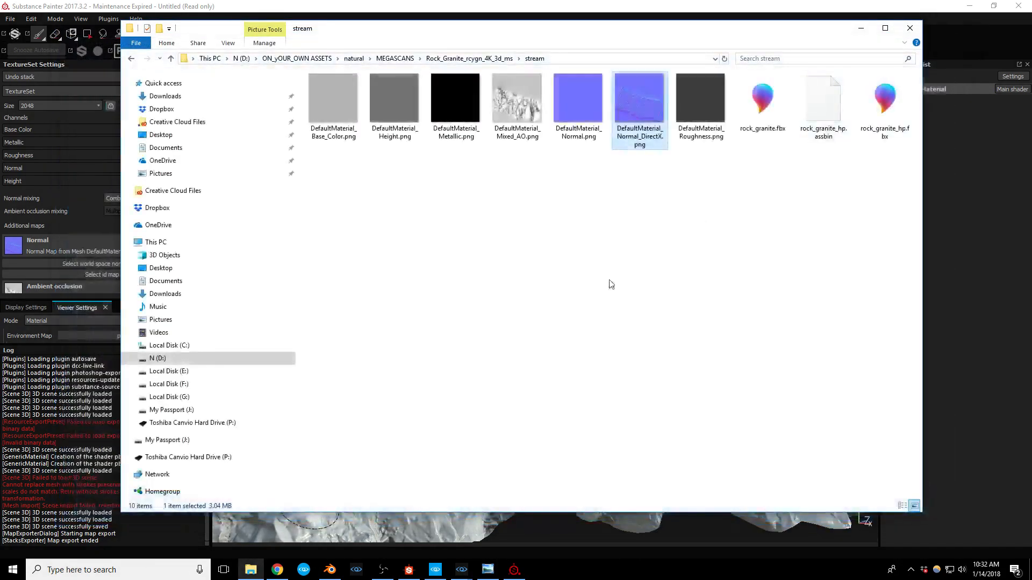
click(761, 105)
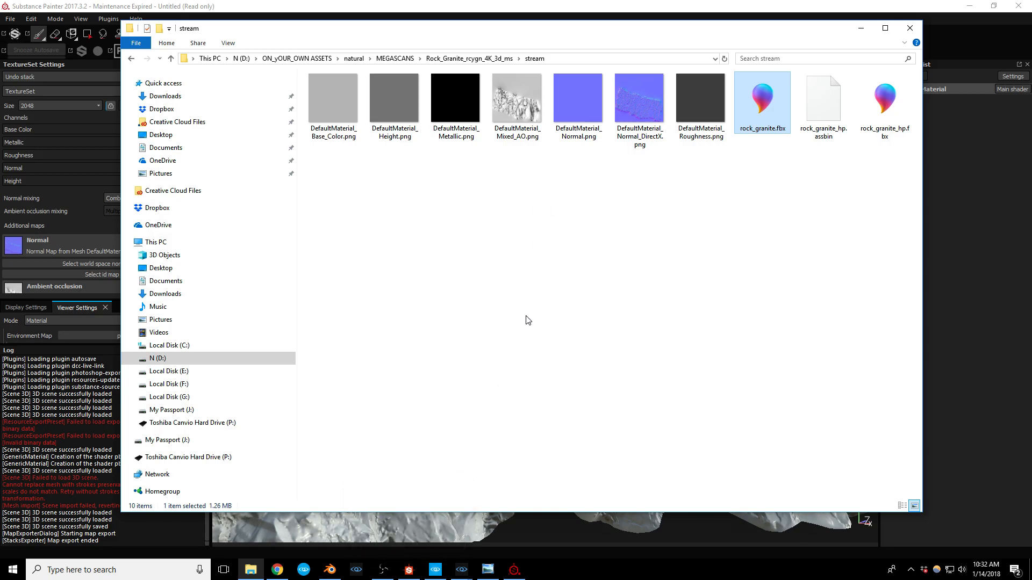
Step: Switch to Substance Designer and look over the rock_granite1 graph, especially the baked normal and ambient occlusion bitmap nodes
click(409, 571)
drag(0, 258, 585, 1)
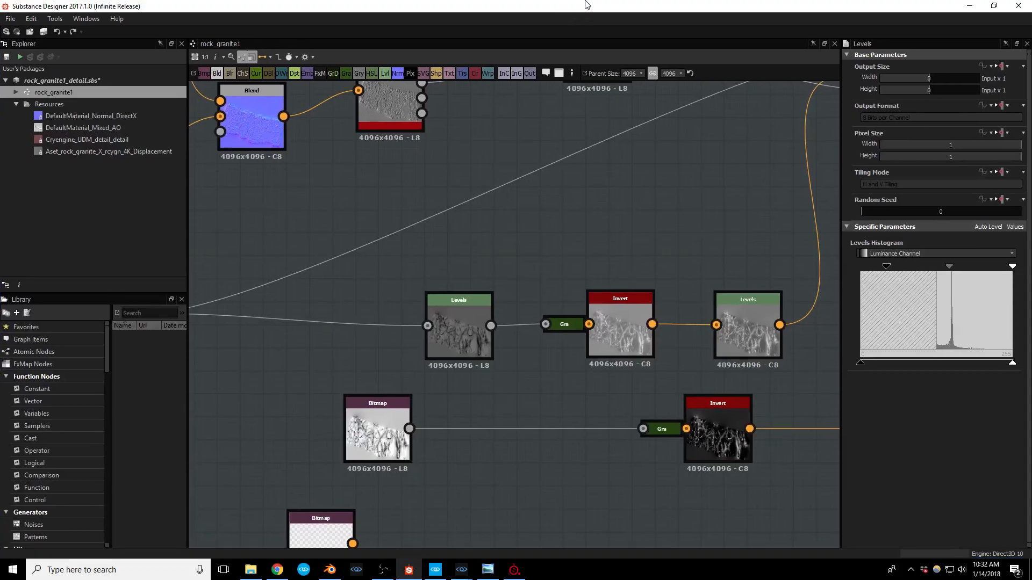
scroll(468, 248, down, 5)
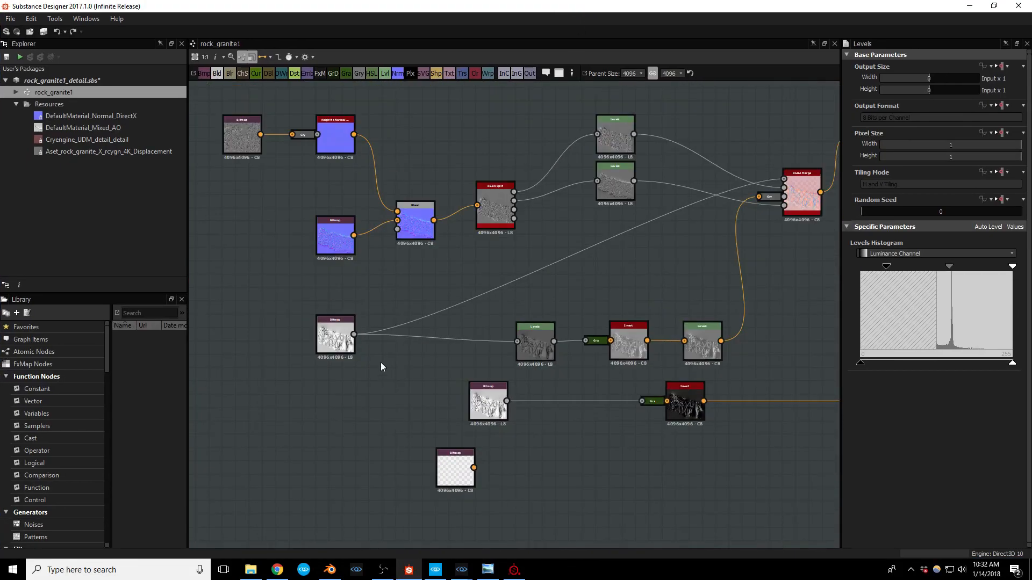
middle_drag(405, 272, 377, 290)
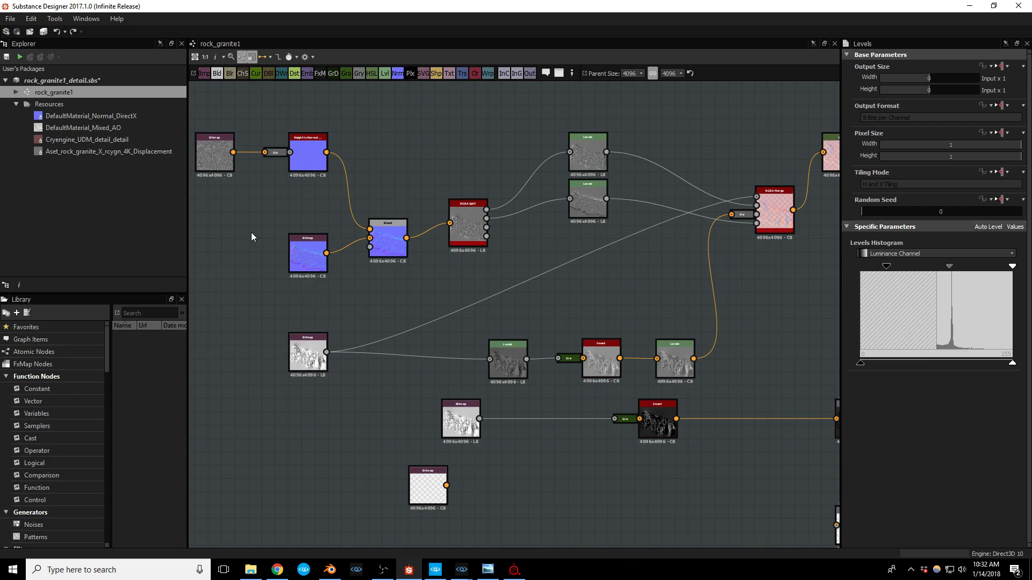
middle_drag(254, 283, 323, 295)
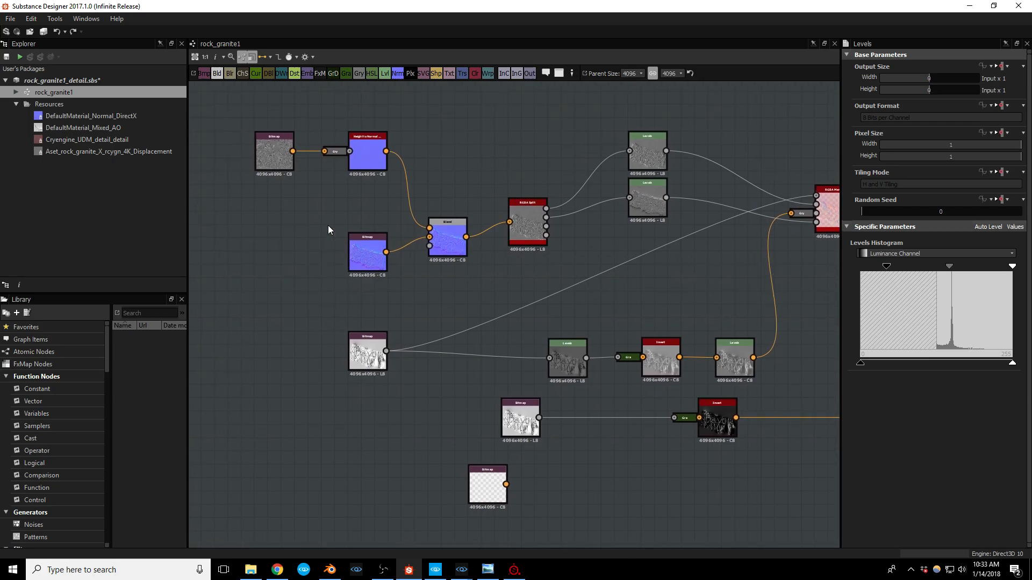
scroll(348, 302, up, 4)
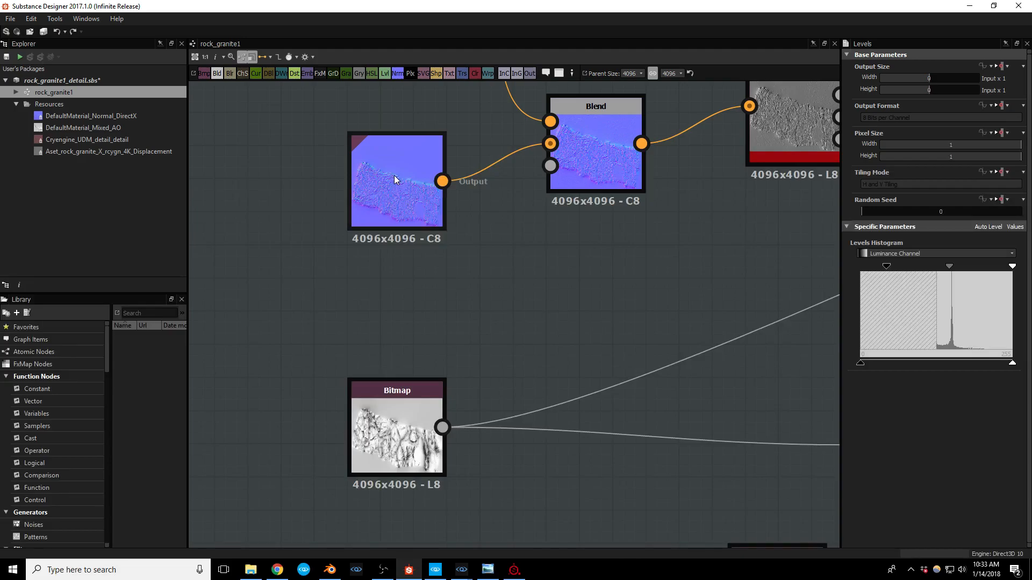
Step: Bring up the 2D preview beneath the node graph and resize it so the graph stays usable
drag(1031, 453, 556, 518)
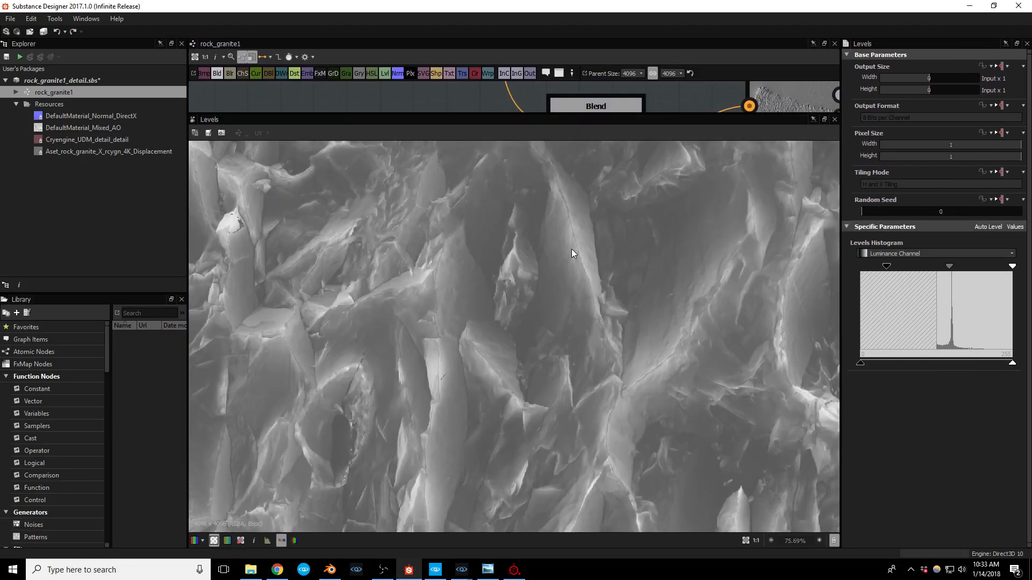
drag(547, 115, 523, 326)
middle_drag(528, 240, 500, 301)
scroll(481, 258, down, 1)
middle_drag(411, 160, 411, 129)
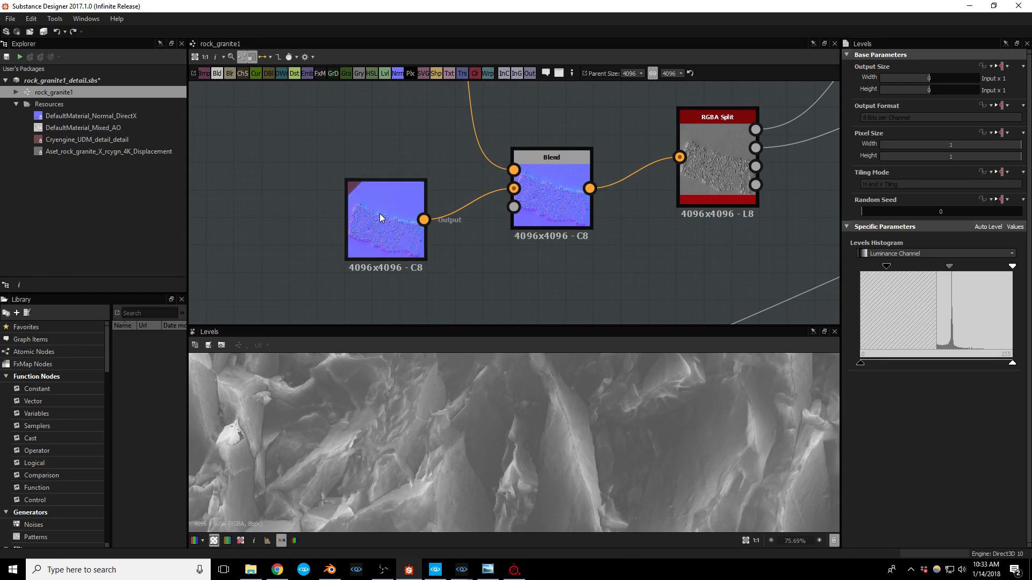
Step: Preview the DefaultMaterial_Normal_DirectX and DefaultMaterial_Mixed_AO bitmap nodes in the 2D view
double_click(378, 218)
scroll(479, 297, down, 2)
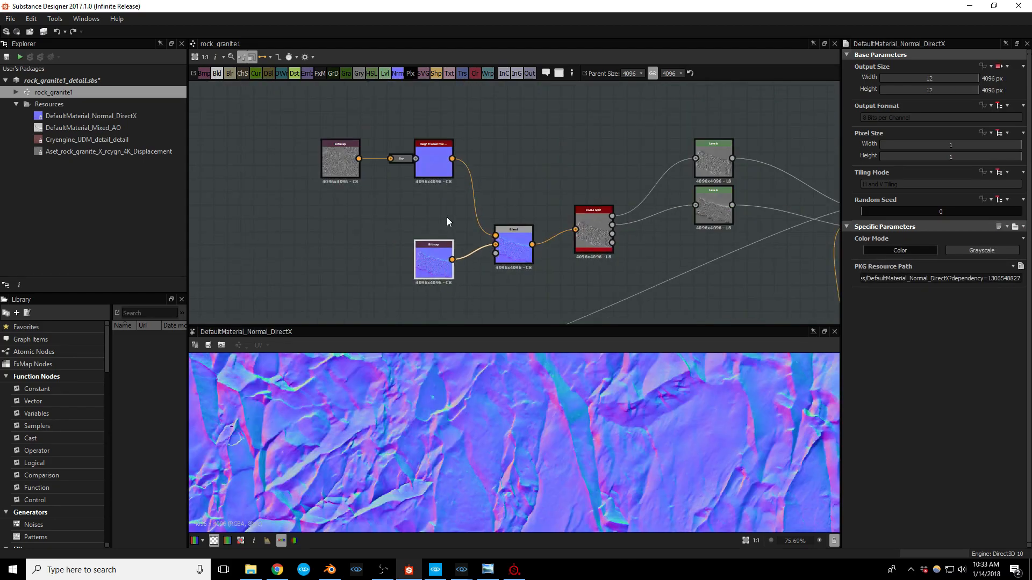
middle_drag(447, 221, 430, 83)
double_click(423, 217)
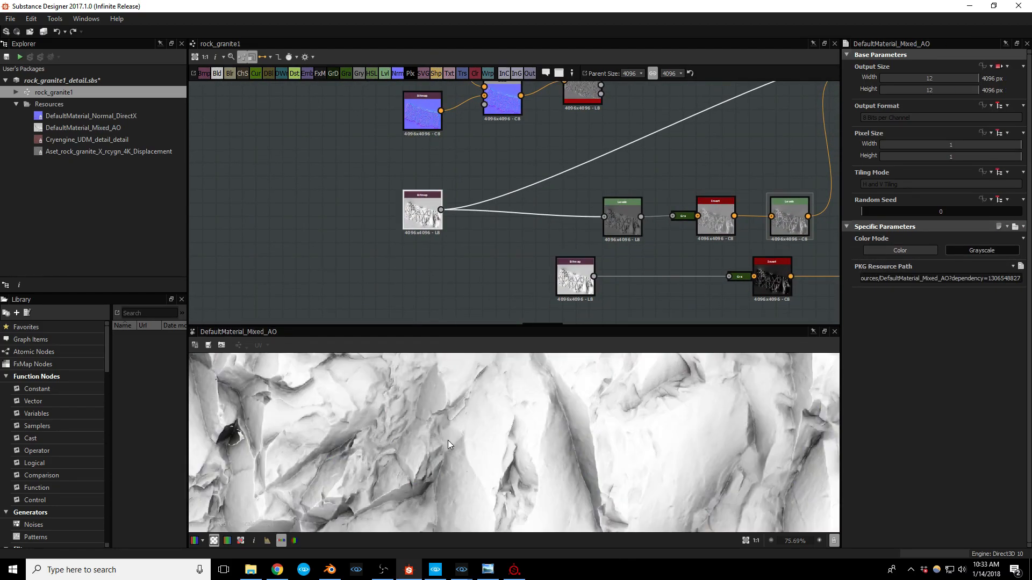
Step: Preview the detail output node's combined texture in the 2D view
scroll(446, 442, down, 3)
middle_drag(698, 177, 386, 231)
middle_drag(587, 196, 490, 282)
double_click(616, 175)
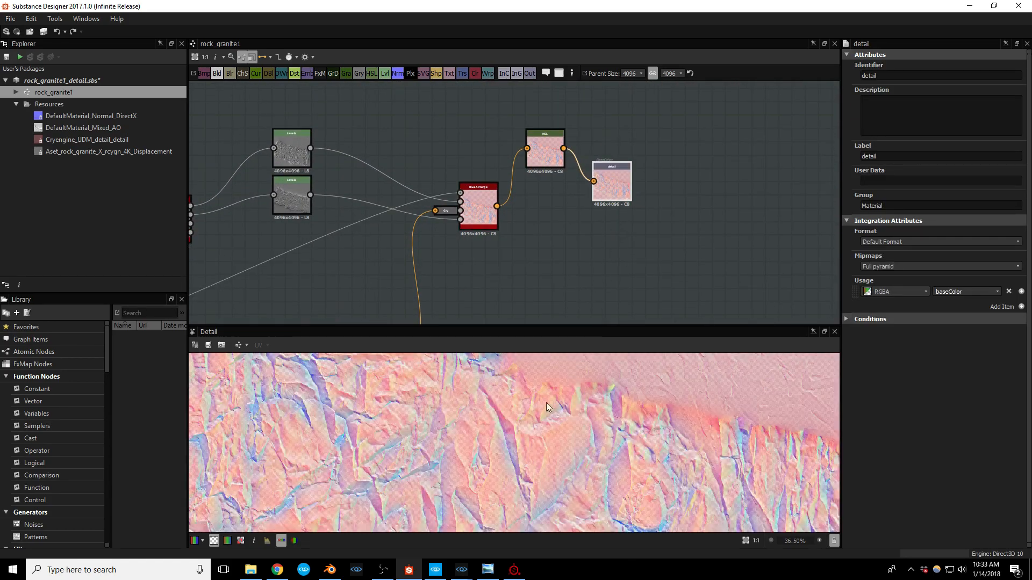
scroll(517, 430, down, 3)
scroll(518, 434, up, 2)
Step: Set the opacity to 0 on the Blend node that overlays the Height to Normal result on the baked normal bitmap
middle_drag(518, 243, 756, 213)
middle_drag(426, 241, 598, 228)
middle_drag(507, 230, 467, 270)
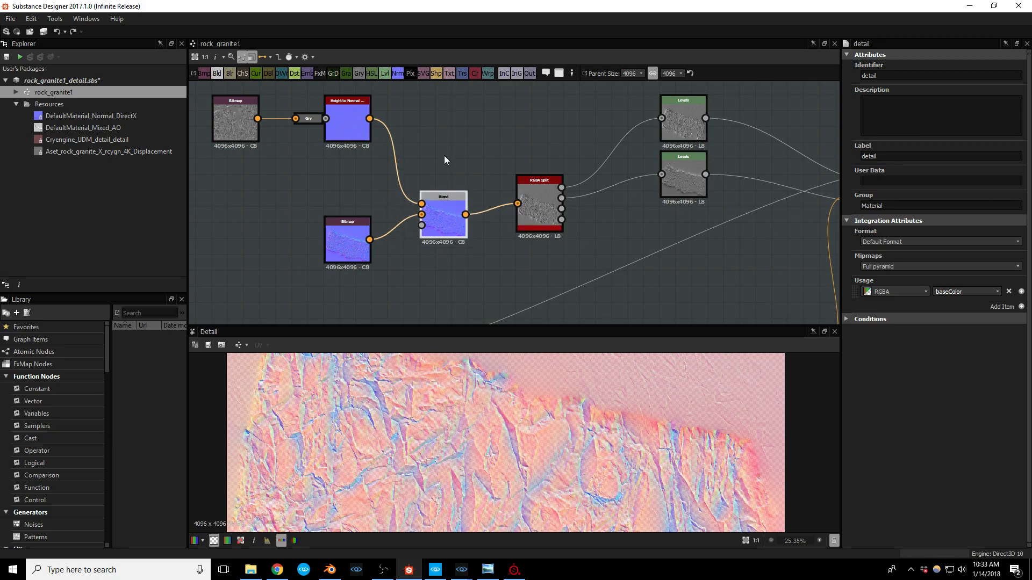
key(space)
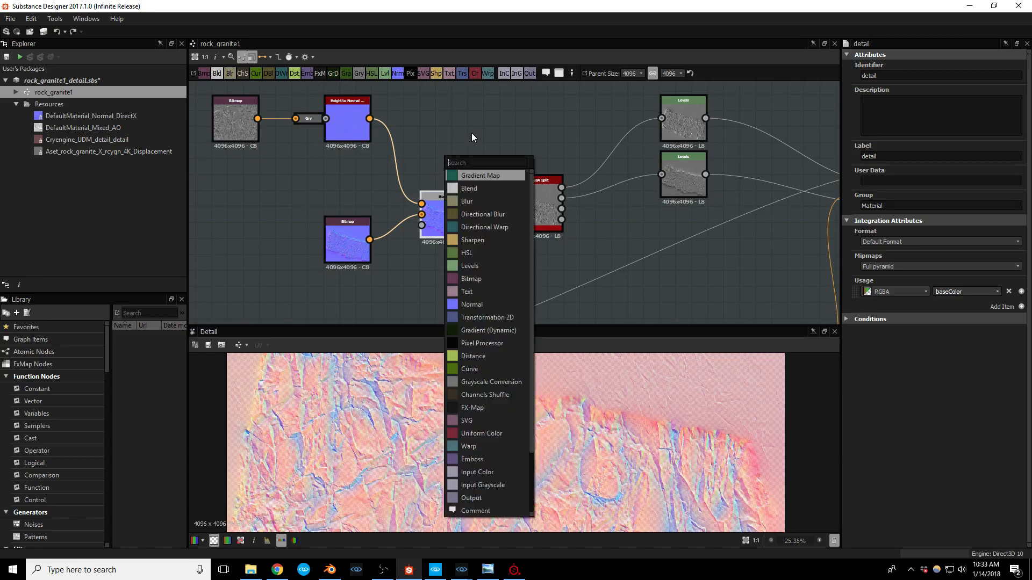
key(Escape)
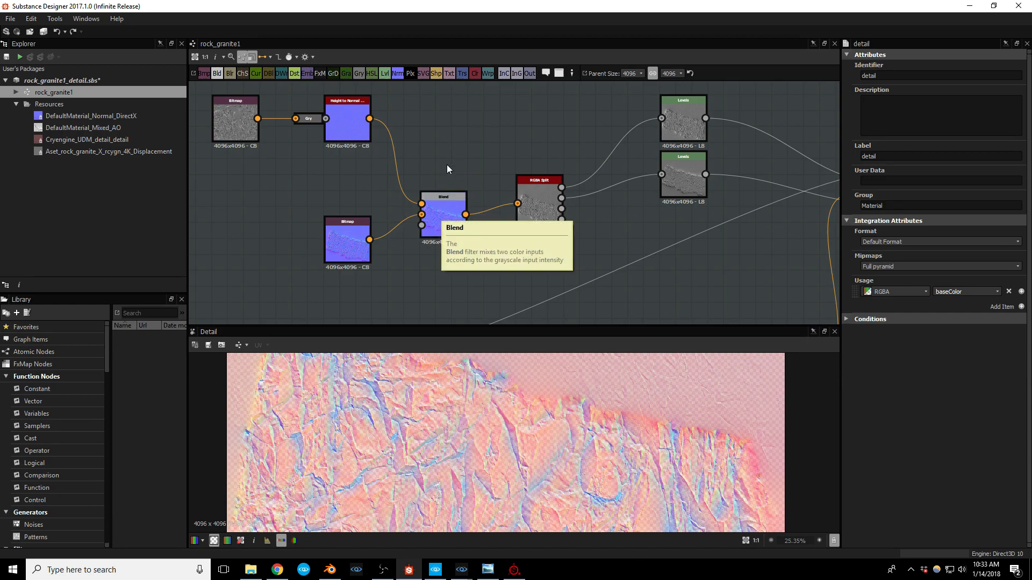
middle_drag(446, 166, 453, 169)
click(447, 218)
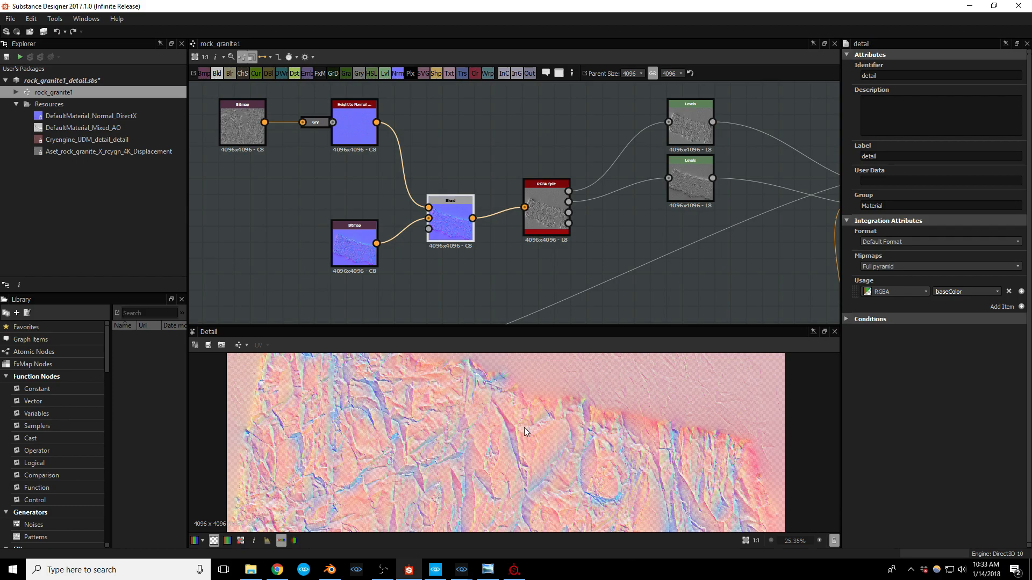
scroll(512, 462, up, 5)
scroll(462, 439, up, 3)
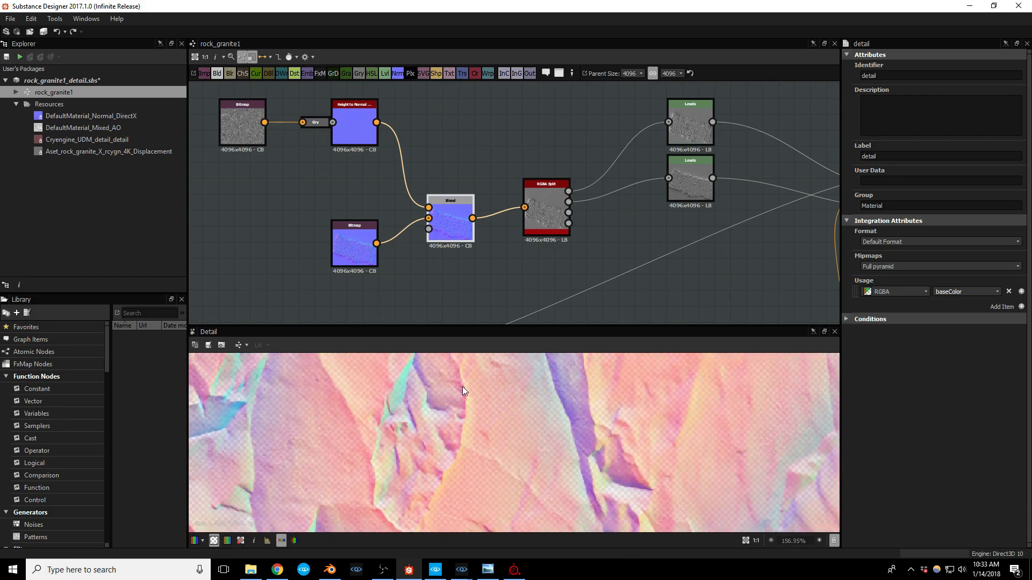
click(443, 212)
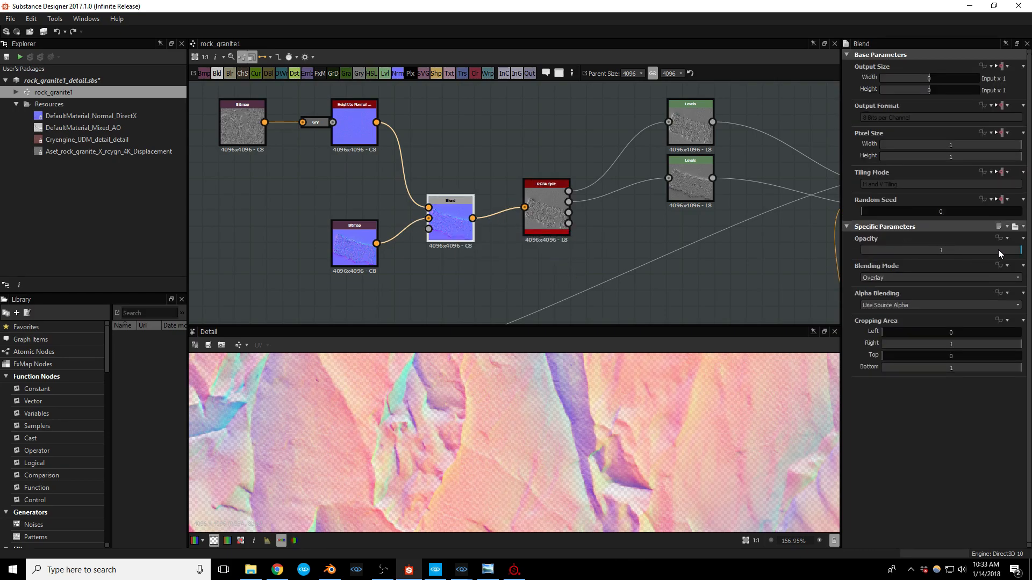
drag(997, 249, 909, 259)
Step: Select the RGBA Split node fed by the Blend node and examine its channel outputs to the Levels nodes
middle_drag(624, 243, 450, 252)
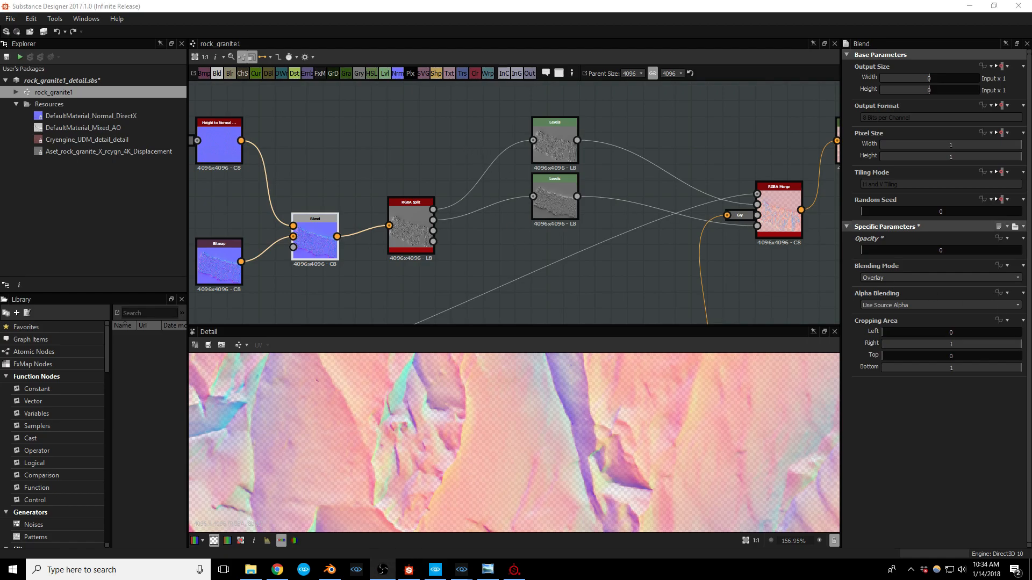
click(417, 221)
scroll(379, 225, up, 3)
scroll(379, 224, up, 1)
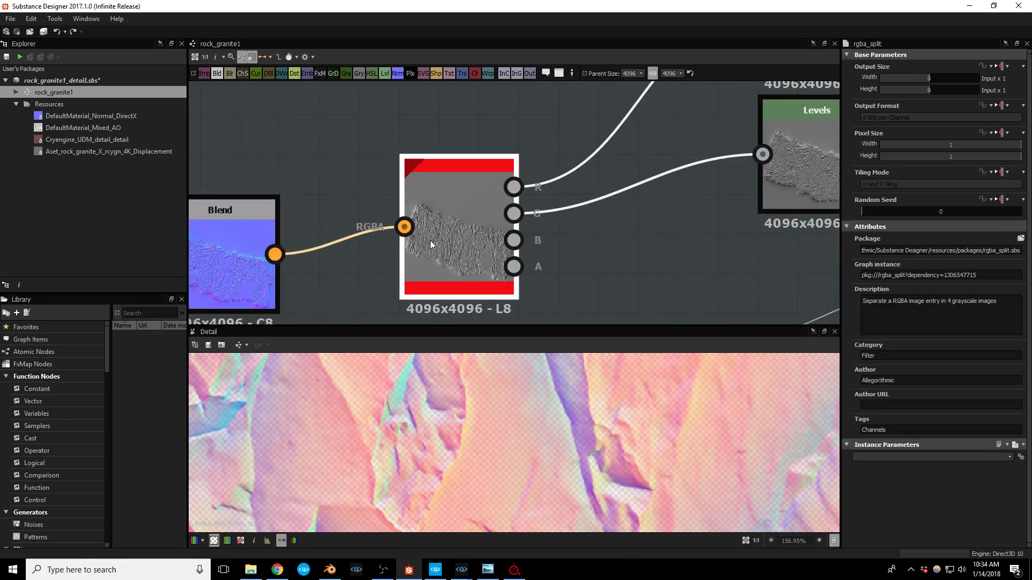
scroll(464, 241, down, 1)
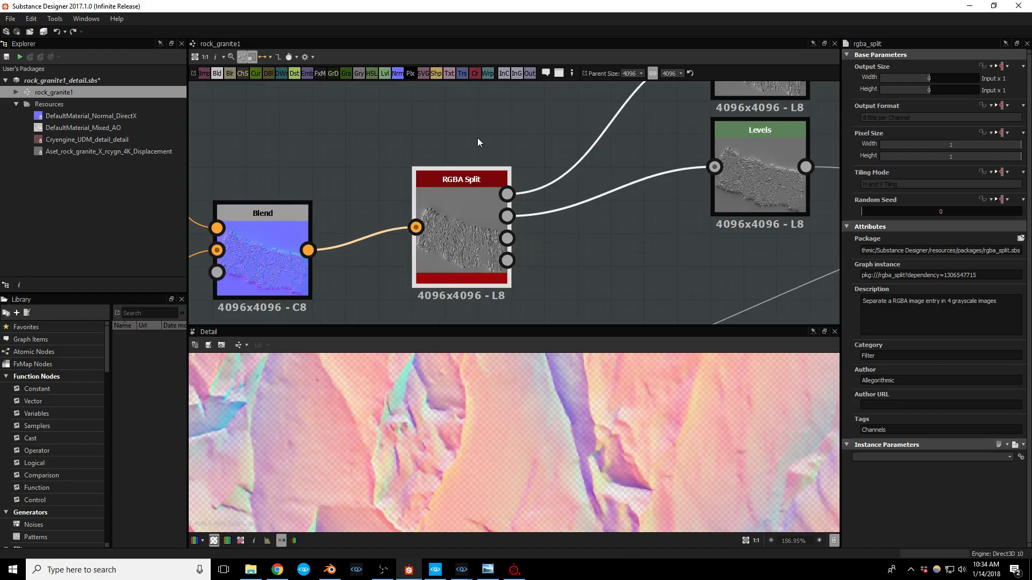
Step: Search the graph's node list for "rgb" to look over the available split and merge nodes
key(space)
text(rgb)
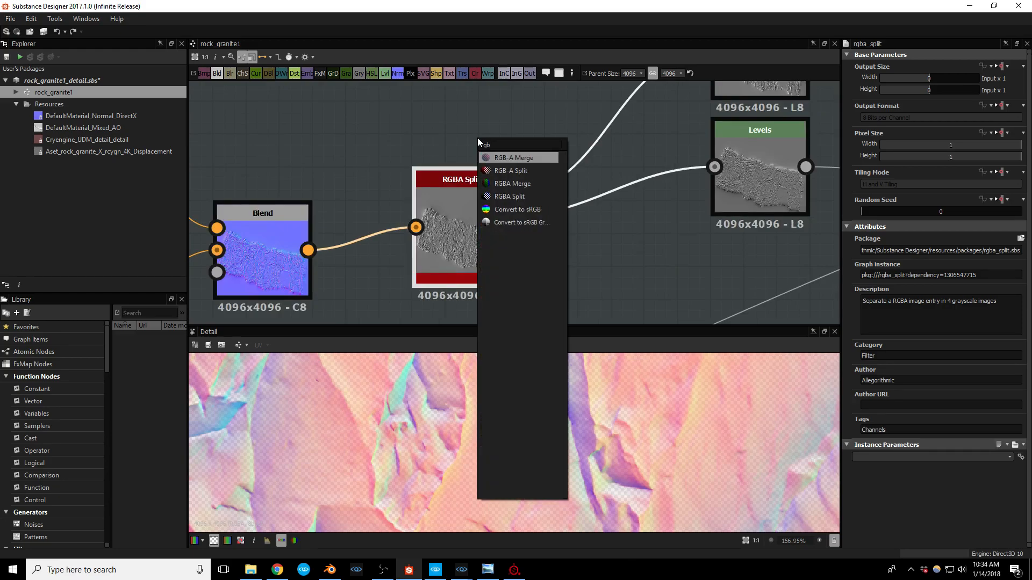
key(Down)
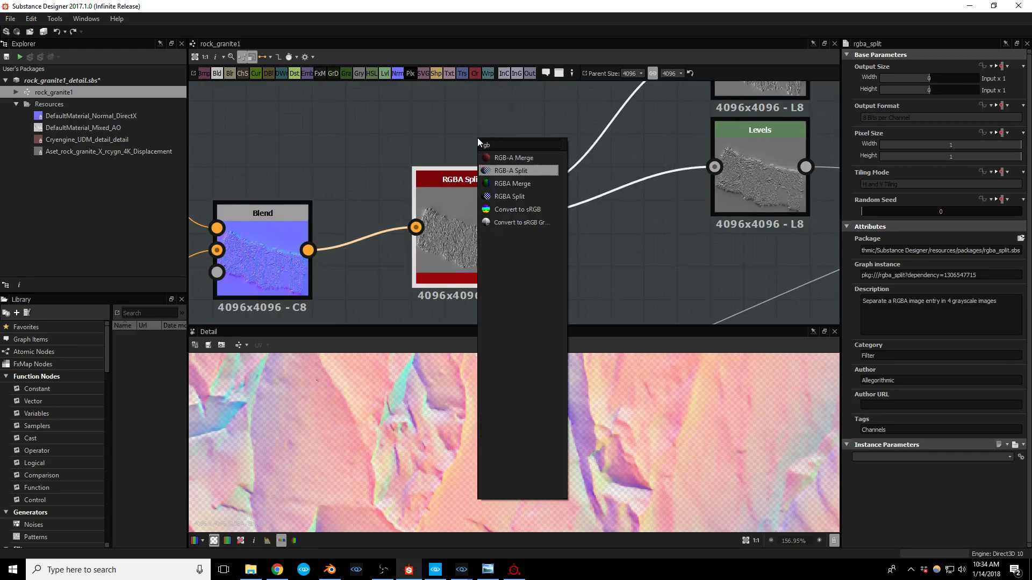
key(Return)
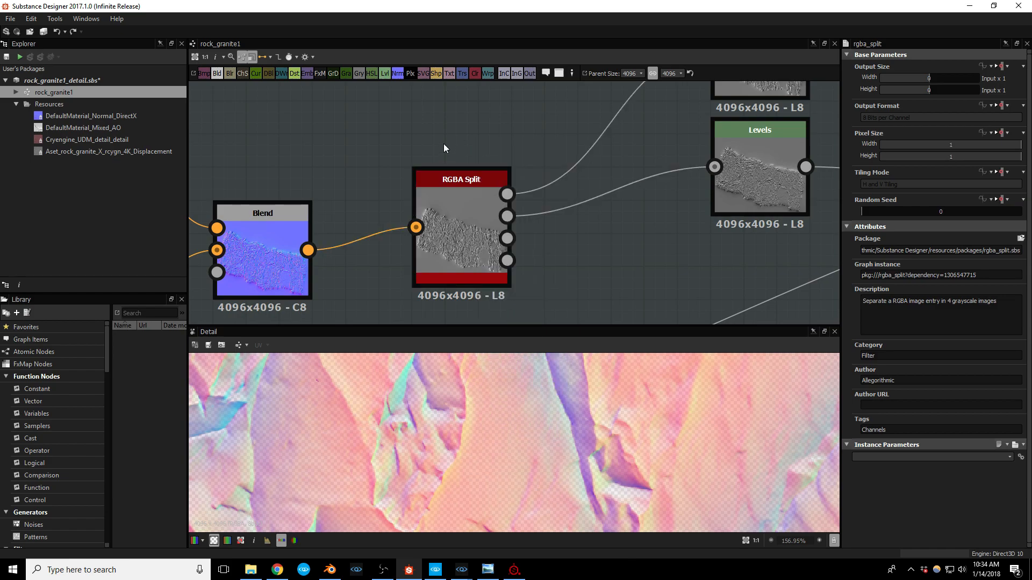
Step: Move the RGBA Merge node slightly closer to the two Levels nodes that feed it
middle_drag(544, 131, 501, 169)
click(427, 261)
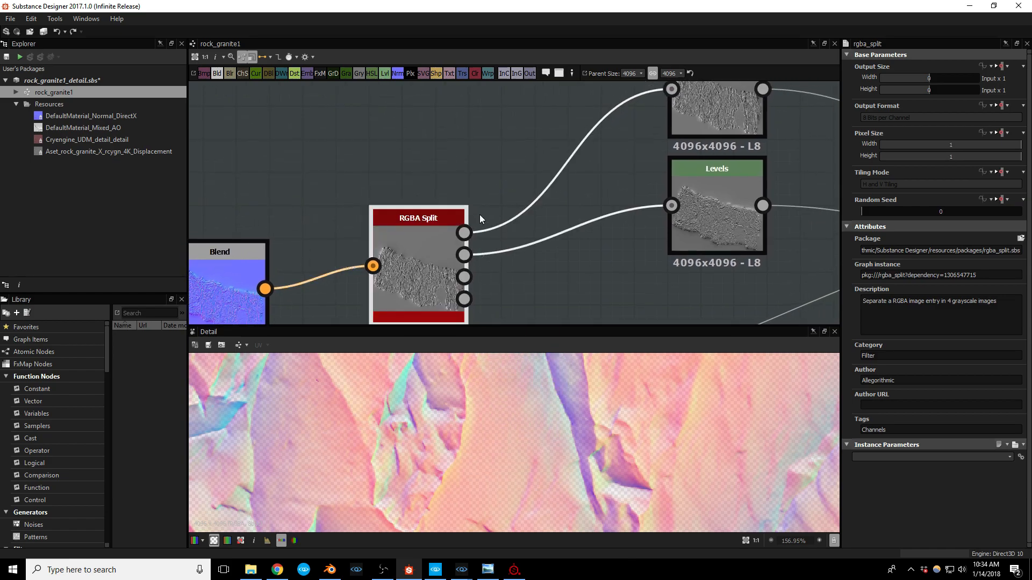
middle_drag(509, 152, 379, 186)
scroll(379, 186, down, 4)
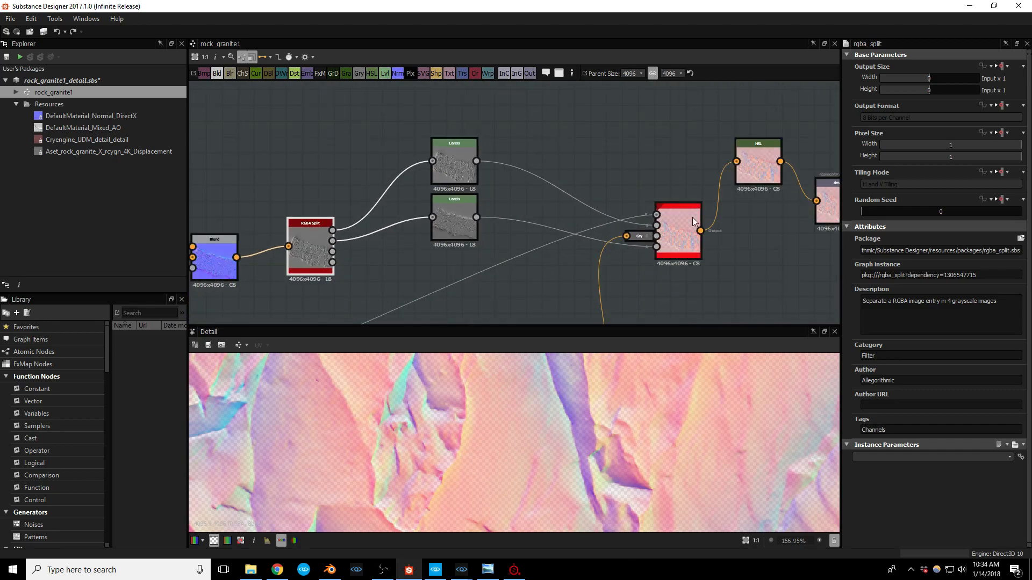
drag(686, 233, 660, 233)
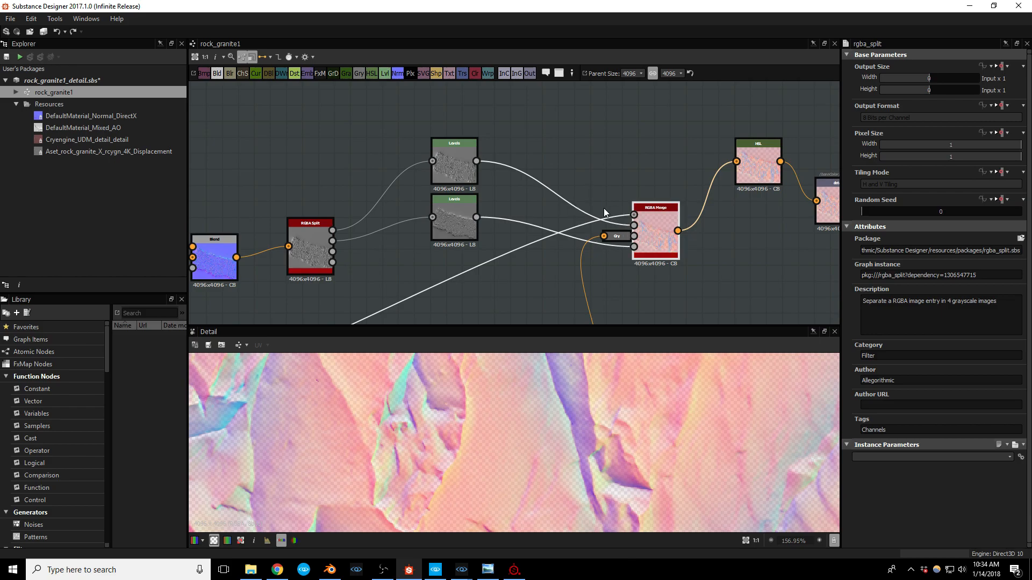
scroll(633, 215, up, 3)
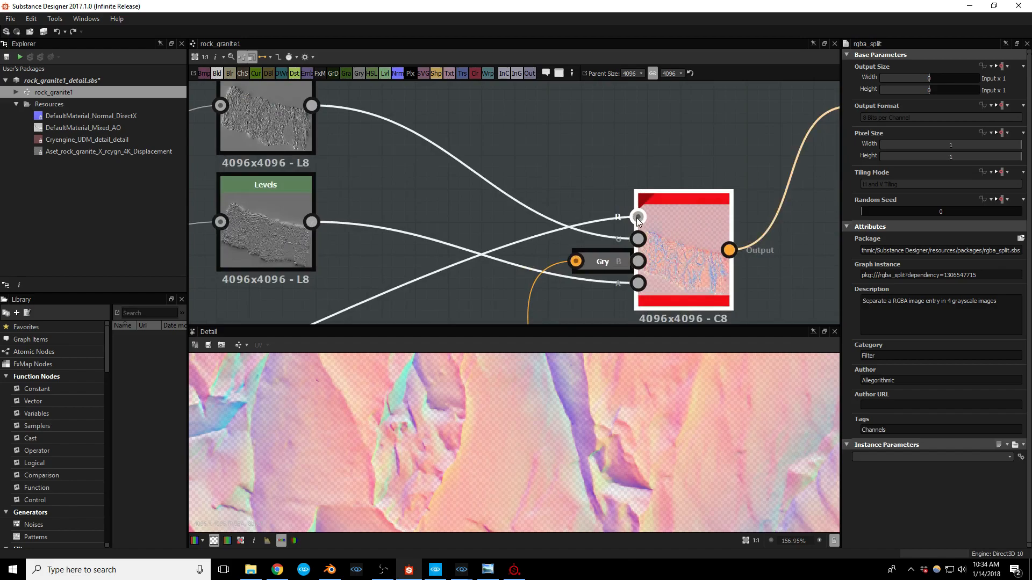
scroll(631, 123, down, 3)
middle_drag(438, 257, 472, 299)
scroll(620, 230, up, 3)
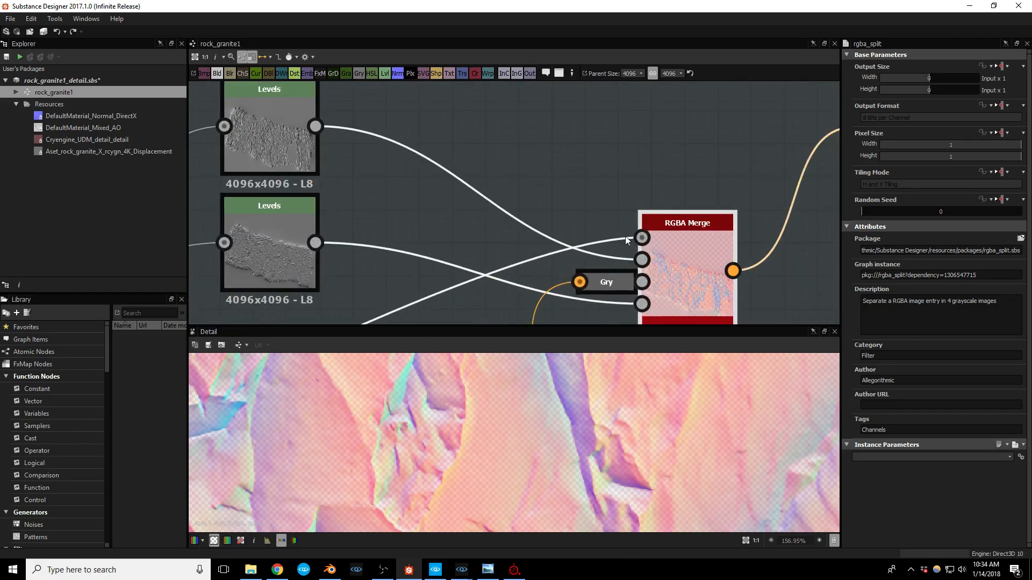
middle_drag(585, 178, 756, 188)
scroll(582, 205, down, 2)
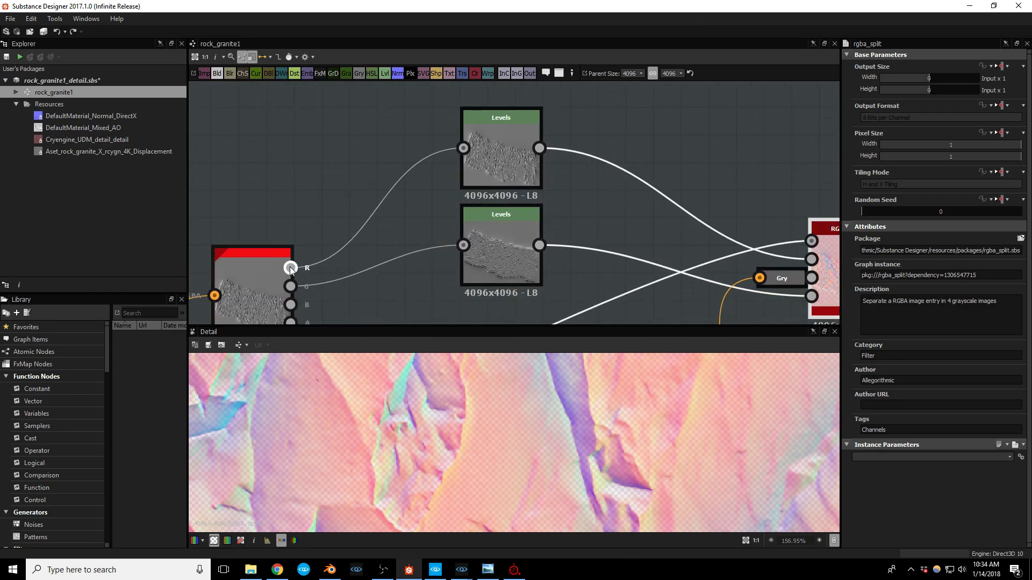
middle_drag(293, 228, 548, 159)
middle_drag(456, 134, 307, 176)
middle_drag(631, 222, 518, 181)
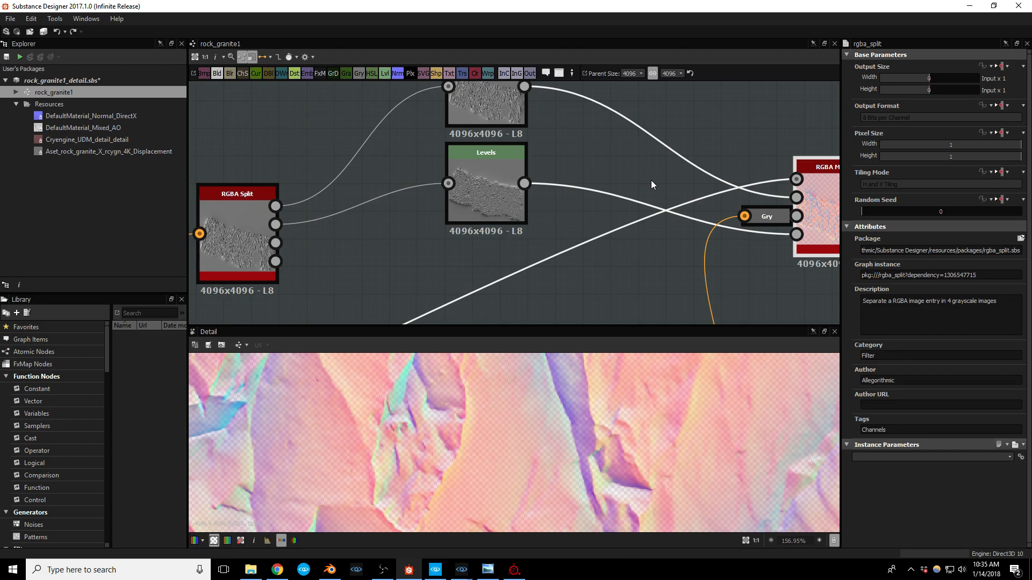
middle_drag(652, 185, 568, 195)
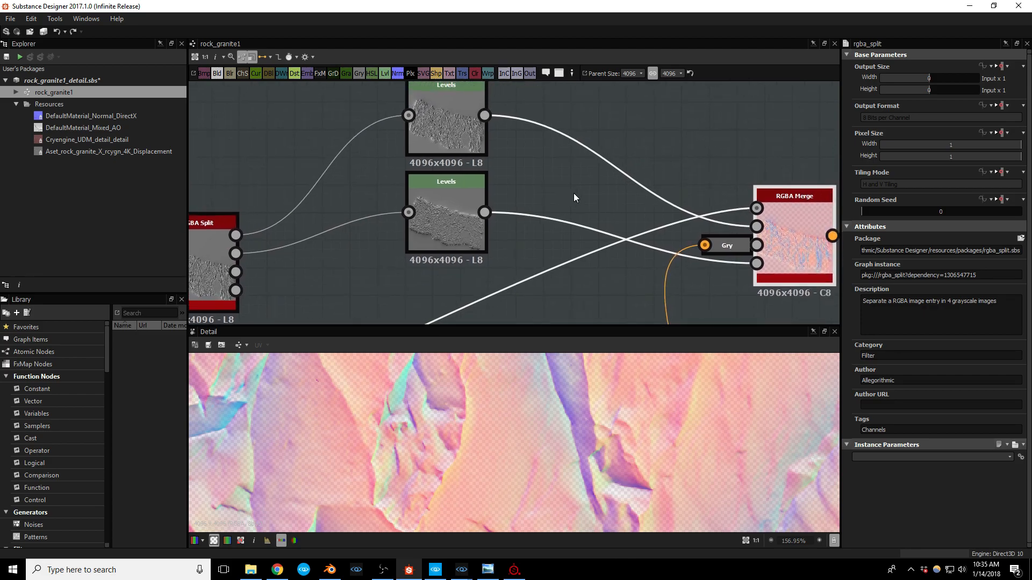
middle_drag(471, 239, 387, 253)
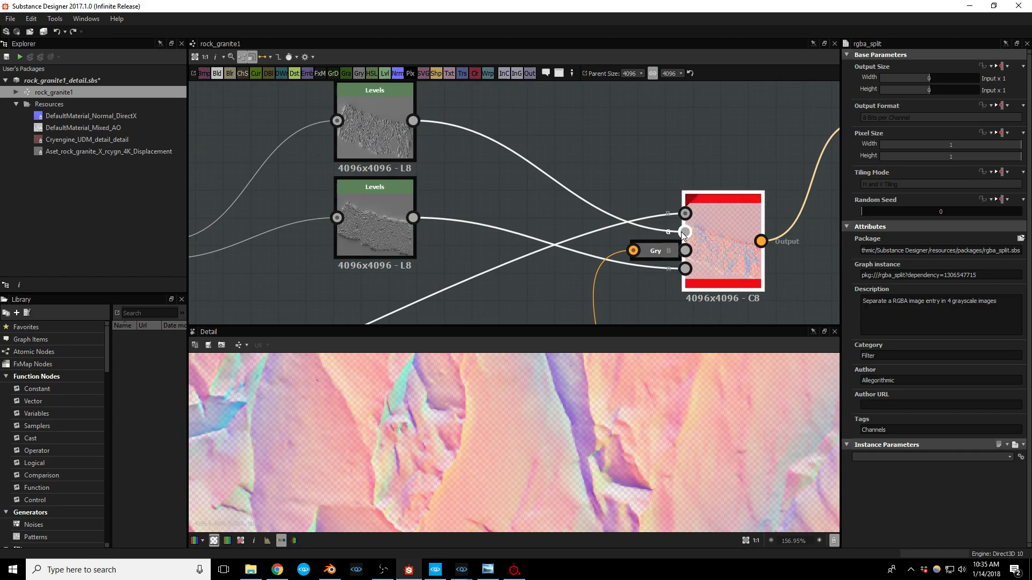
middle_drag(472, 171, 533, 99)
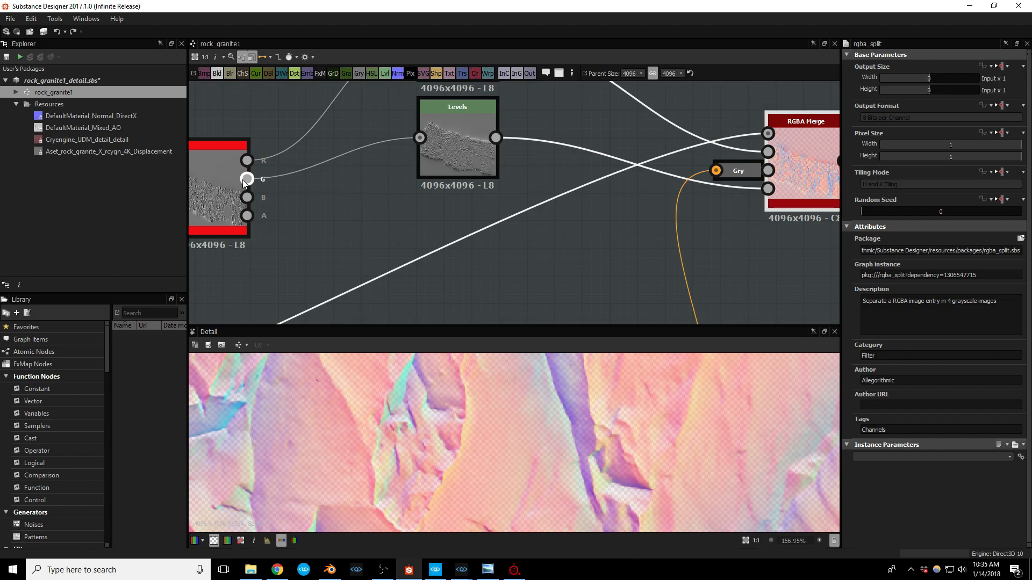
middle_drag(625, 216, 602, 205)
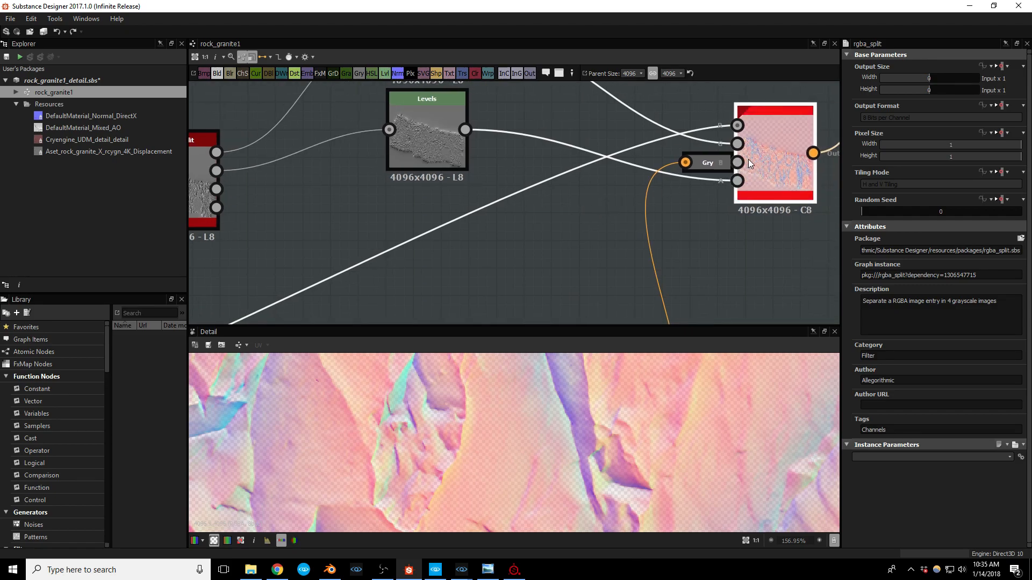
Step: Select the first Levels node in the ambient occlusion branch and move it farther away from the Invert node
middle_drag(700, 249, 718, 99)
scroll(632, 186, down, 3)
middle_drag(603, 188, 616, 207)
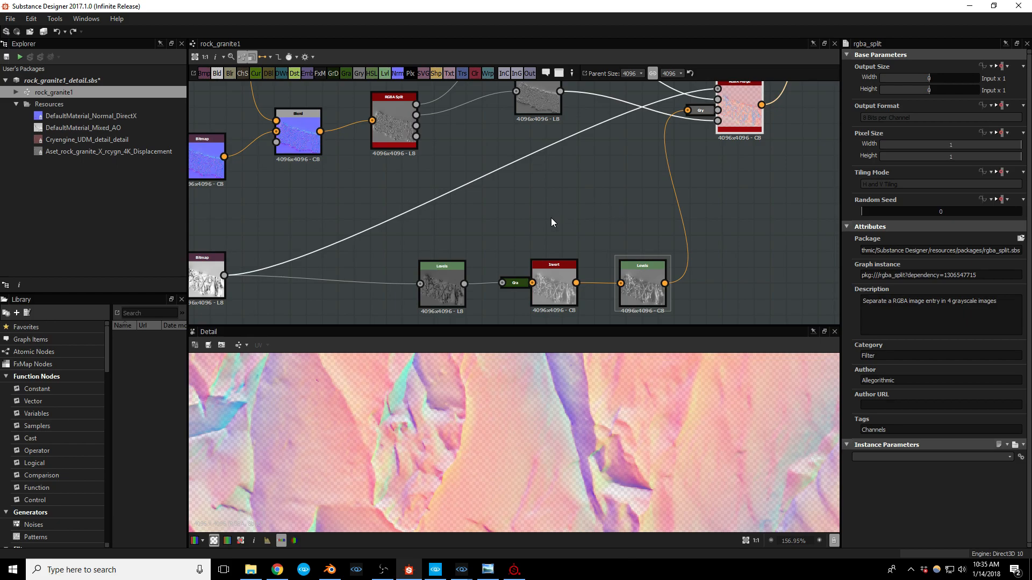
mouse_move(486, 229)
middle_down()
mouse_move(490, 219)
mouse_move(454, 224)
mouse_move(493, 219)
middle_up()
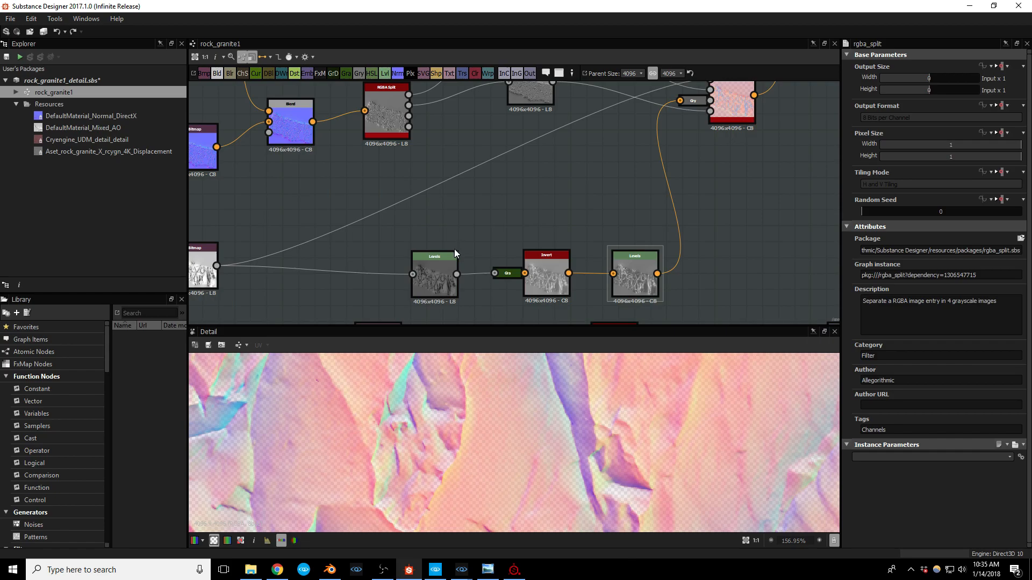
click(434, 281)
scroll(445, 279, up, 2)
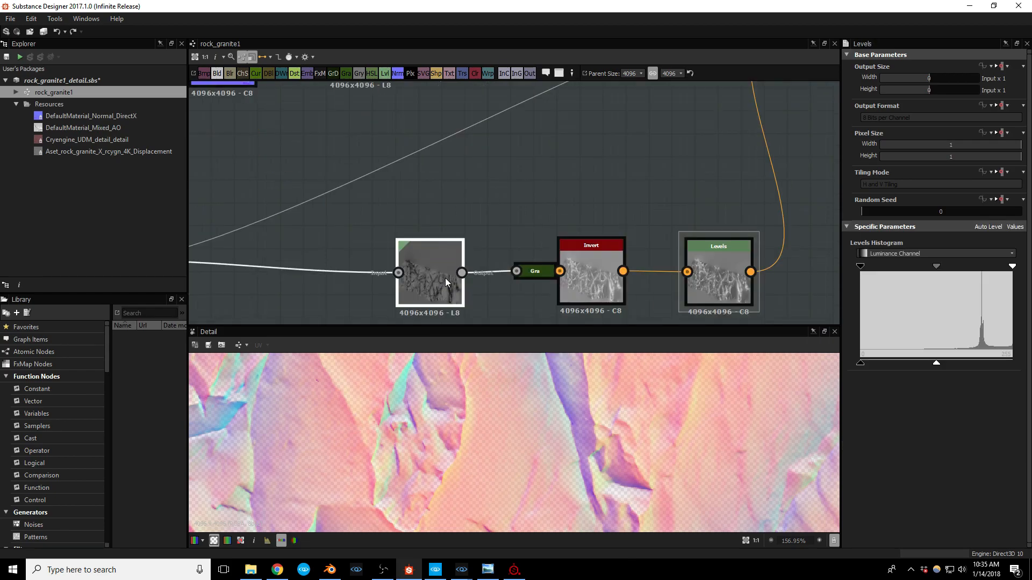
middle_drag(520, 216, 494, 193)
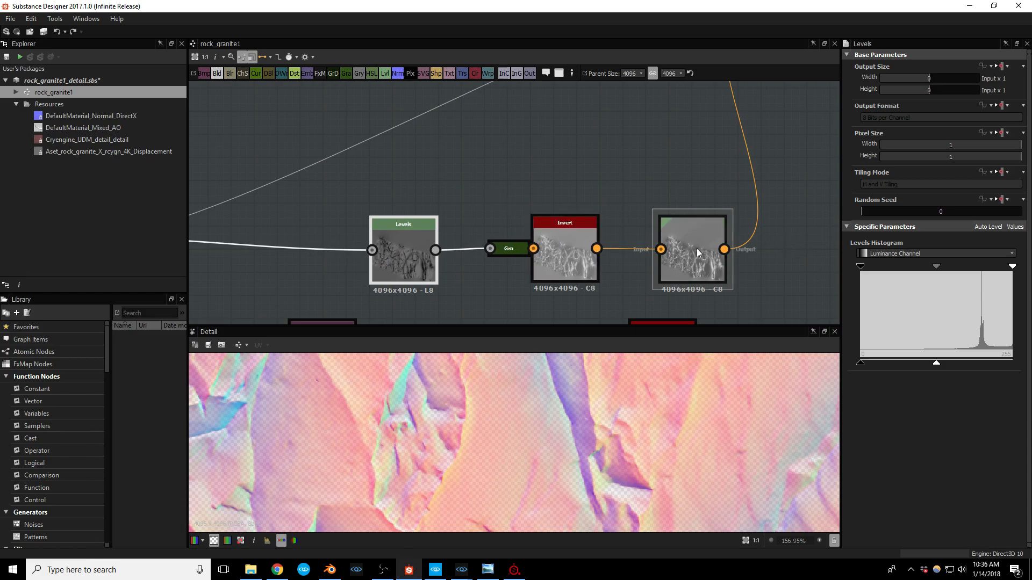
drag(402, 243, 356, 240)
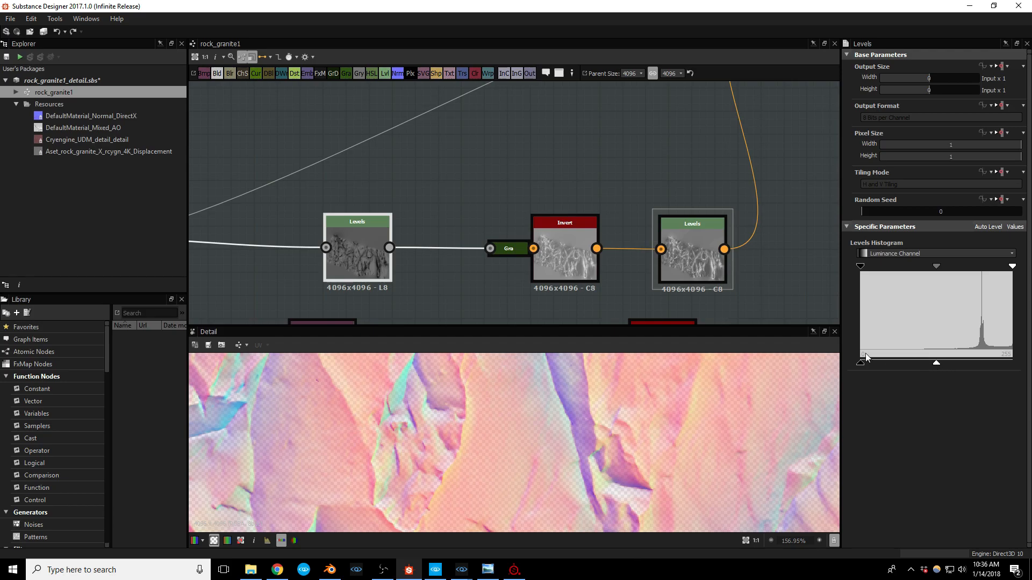
Step: Preview the ambient occlusion branch's Invert node and the Levels node after it in the 2D view
middle_drag(627, 182, 538, 182)
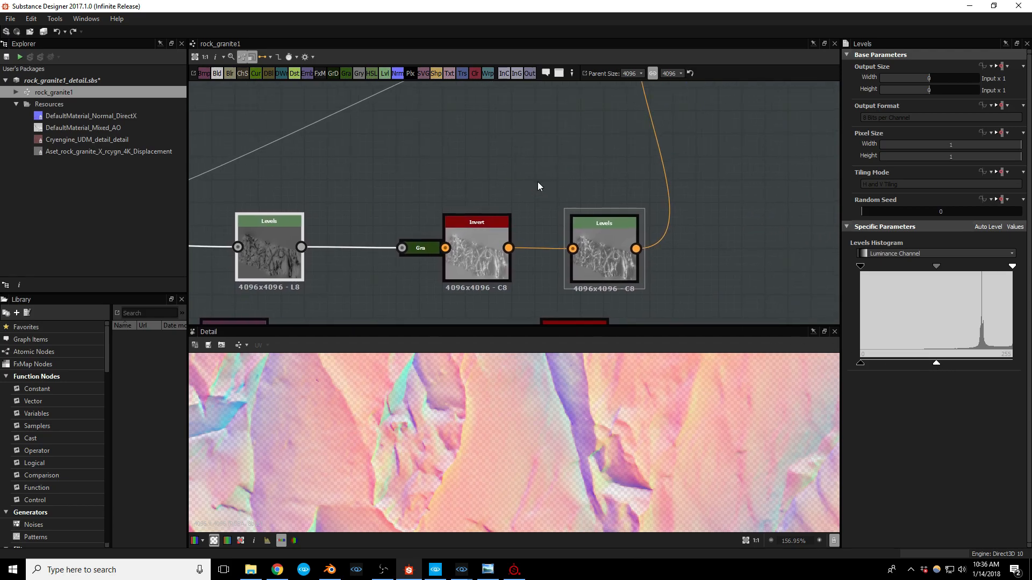
click(476, 240)
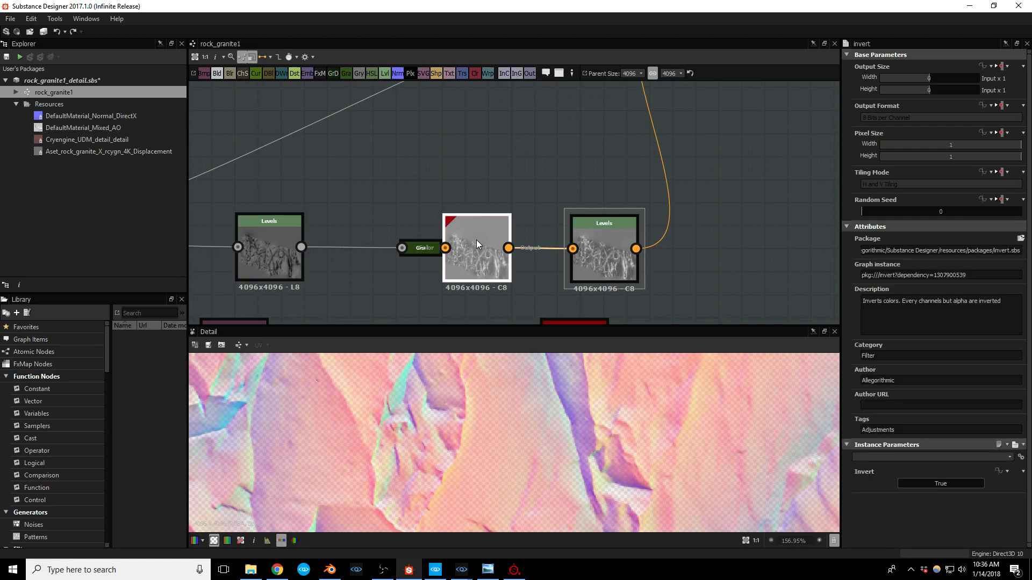
double_click(475, 256)
scroll(533, 420, down, 8)
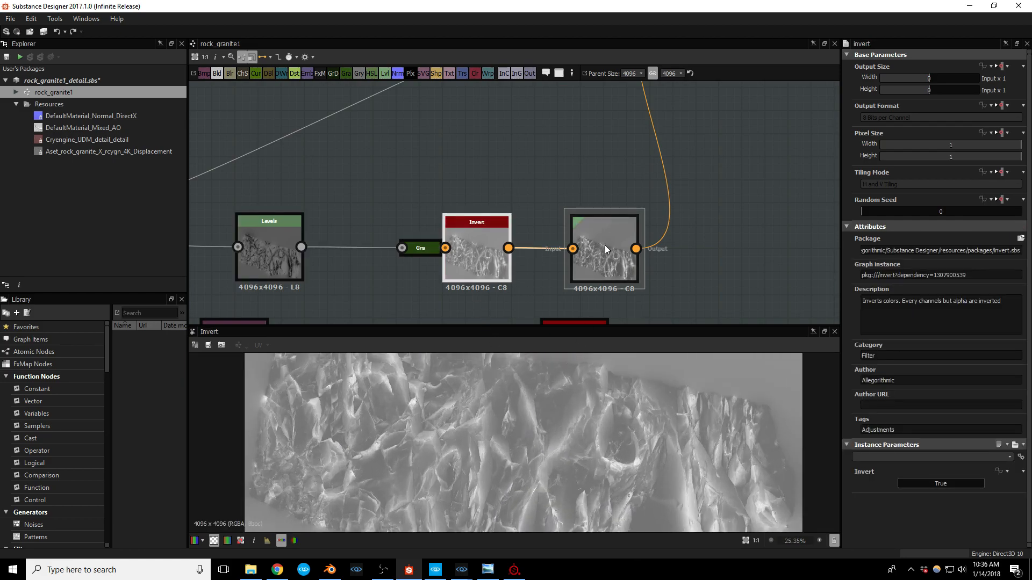
click(605, 244)
double_click(604, 245)
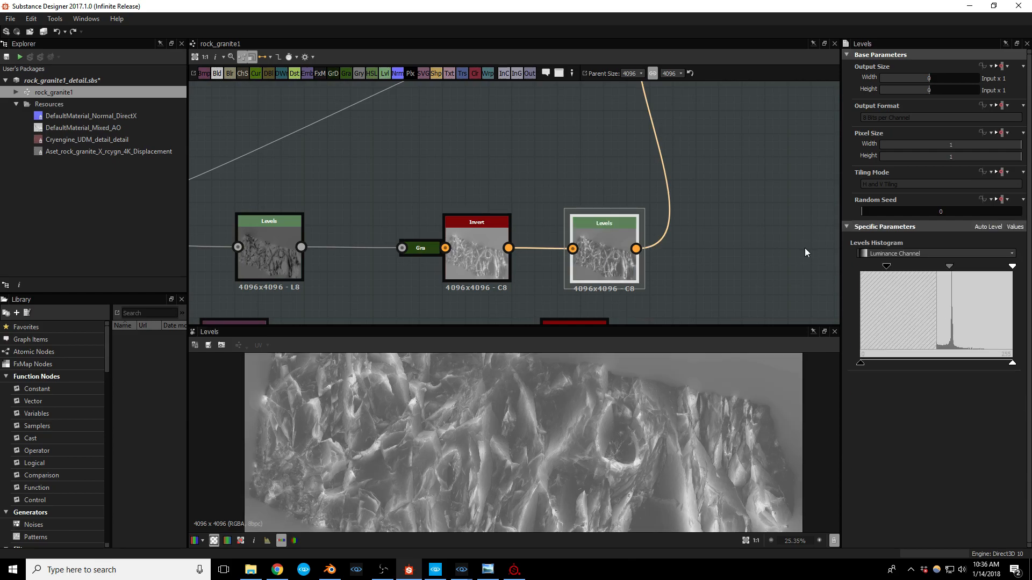
scroll(560, 445, up, 4)
scroll(559, 446, down, 4)
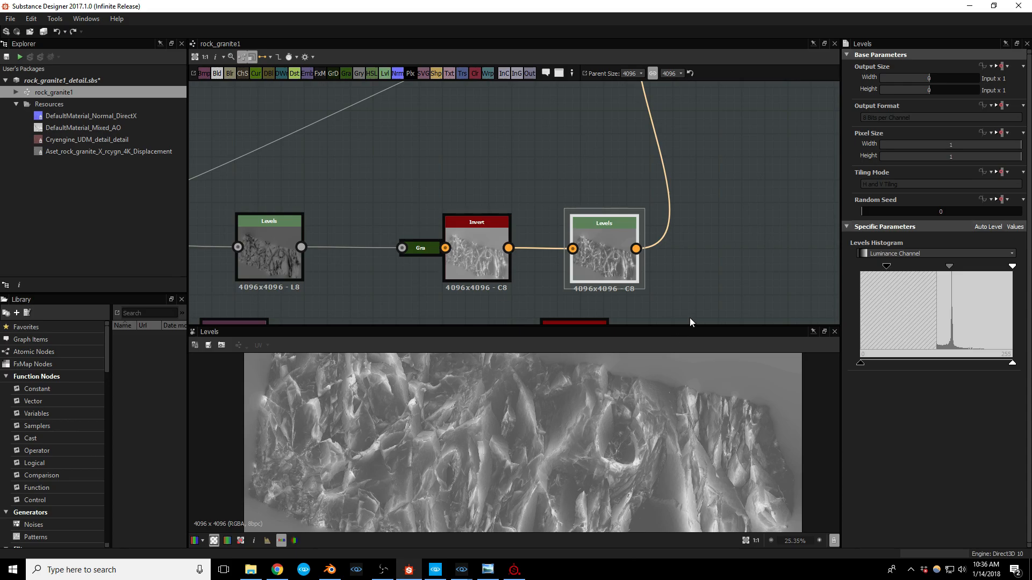
Step: Check the RGBA Merge inputs, preview the HSL node in the 2D view, and review the chain back to the source bitmaps
middle_drag(737, 187, 661, 414)
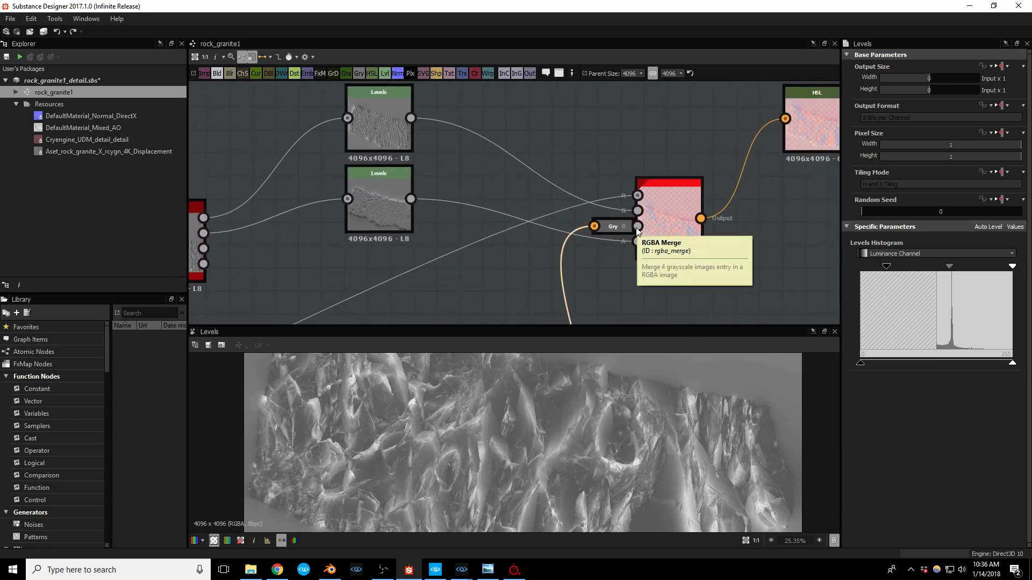
middle_drag(764, 226, 586, 274)
click(634, 175)
double_click(634, 174)
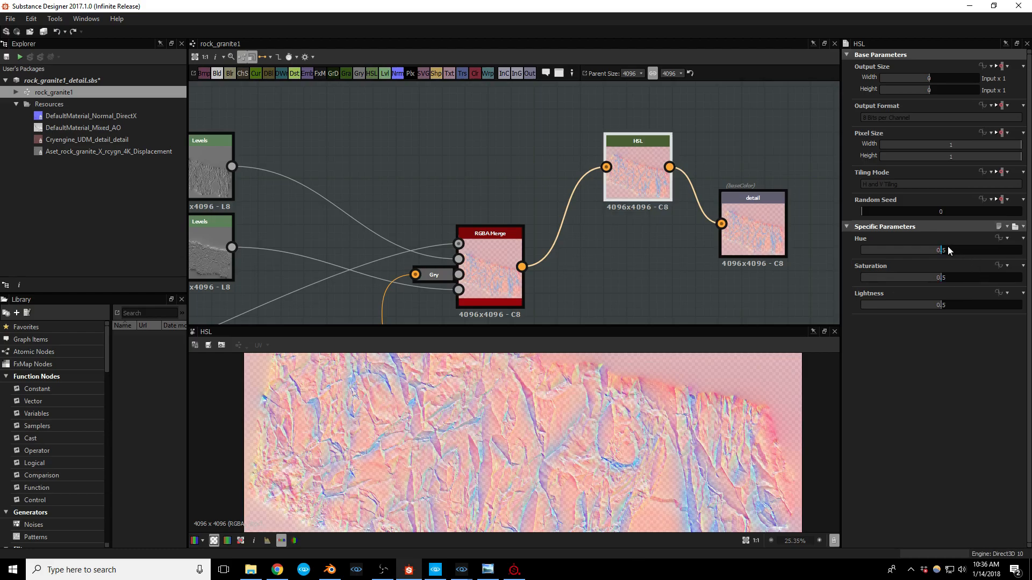
middle_drag(616, 255, 762, 265)
middle_drag(426, 223, 559, 198)
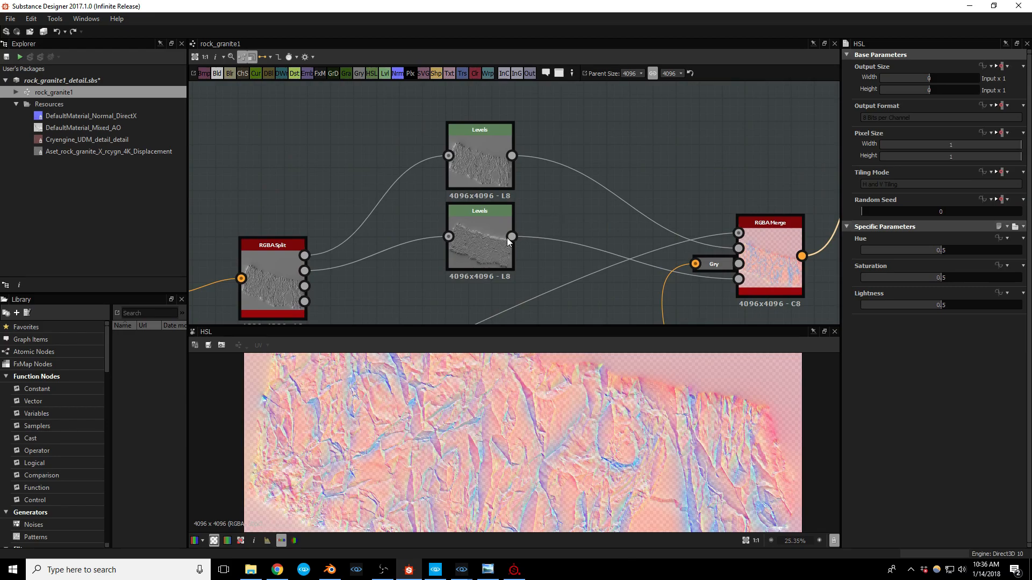
middle_drag(367, 291, 456, 238)
scroll(457, 235, down, 4)
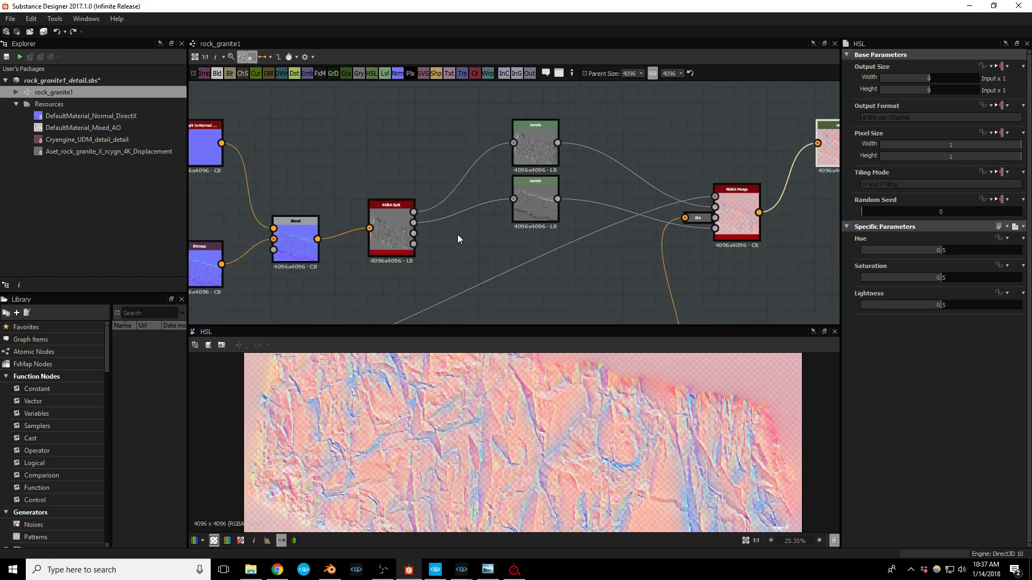
middle_drag(353, 275, 497, 196)
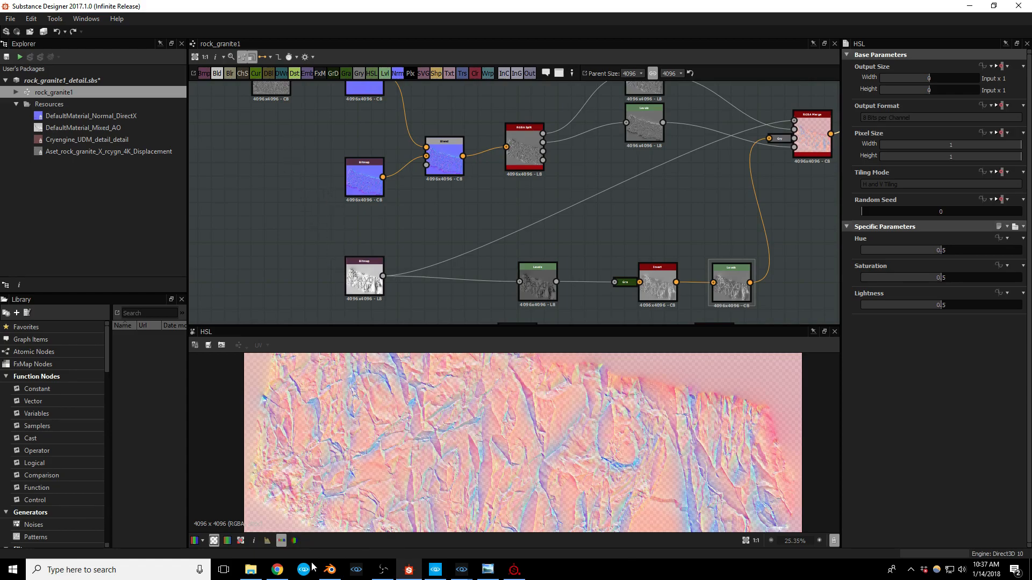
Step: Import DefaultMaterial_Mixed_AO.png and DefaultMaterial_Normal_DirectX.png from the stream folder into the rock_granite1 graph as bitmap nodes
click(251, 569)
drag(525, 28, 671, 99)
click(665, 171)
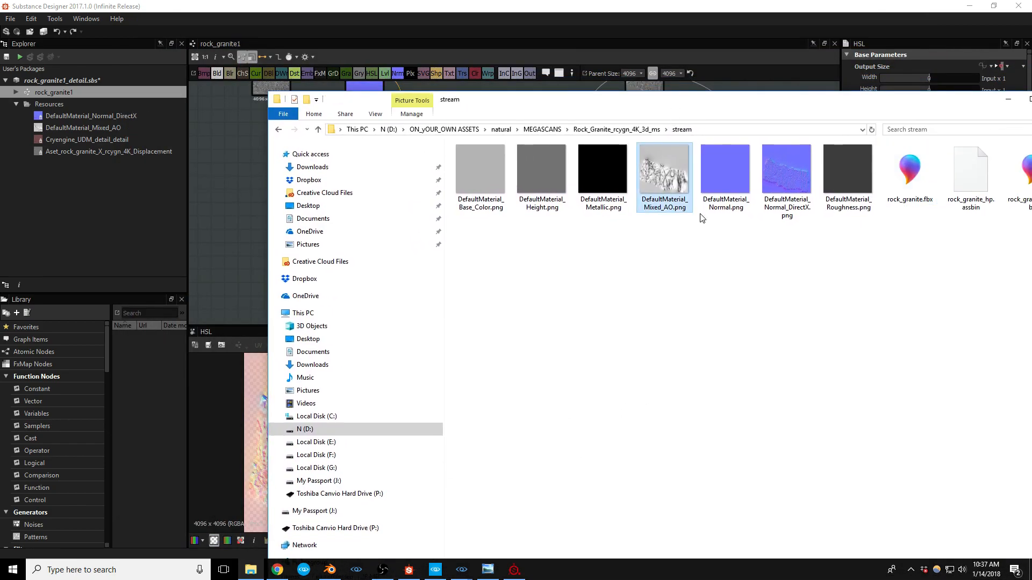
ctrl+click(790, 182)
drag(792, 177, 236, 214)
click(259, 220)
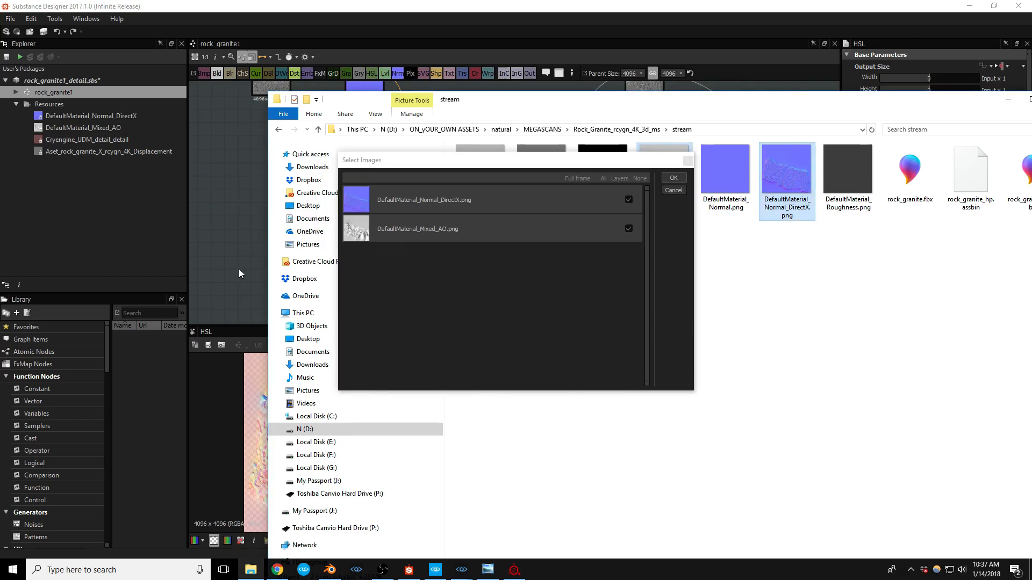
click(673, 178)
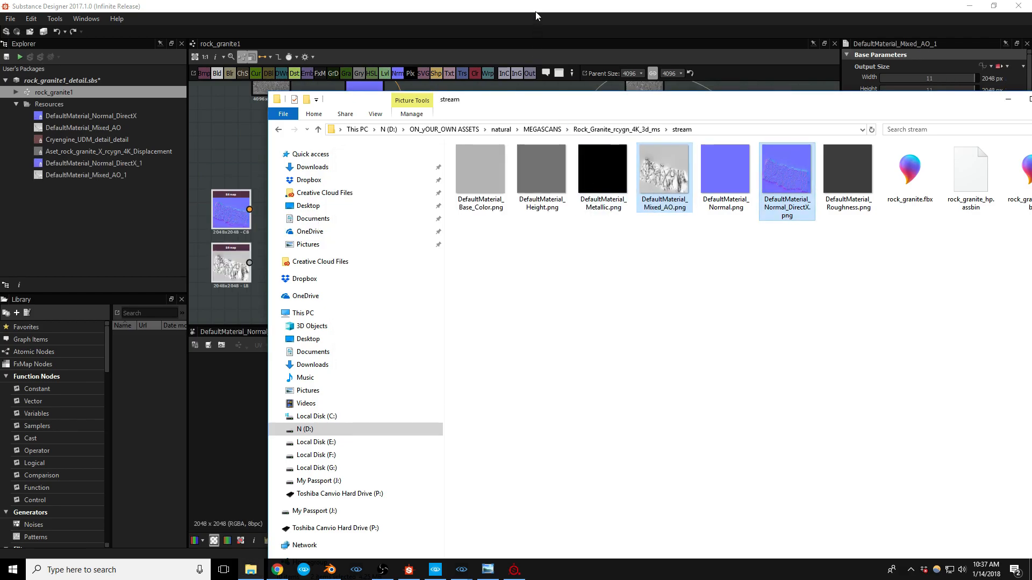
click(535, 11)
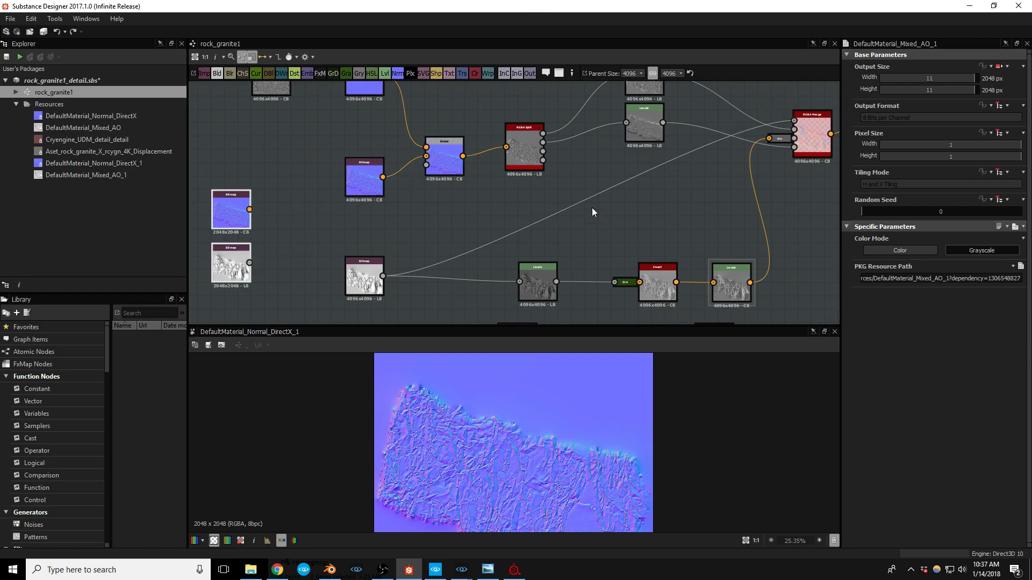
Step: Select the HSL node between RGBA Merge and the detail output and move it lower in the graph
middle_drag(671, 215, 444, 260)
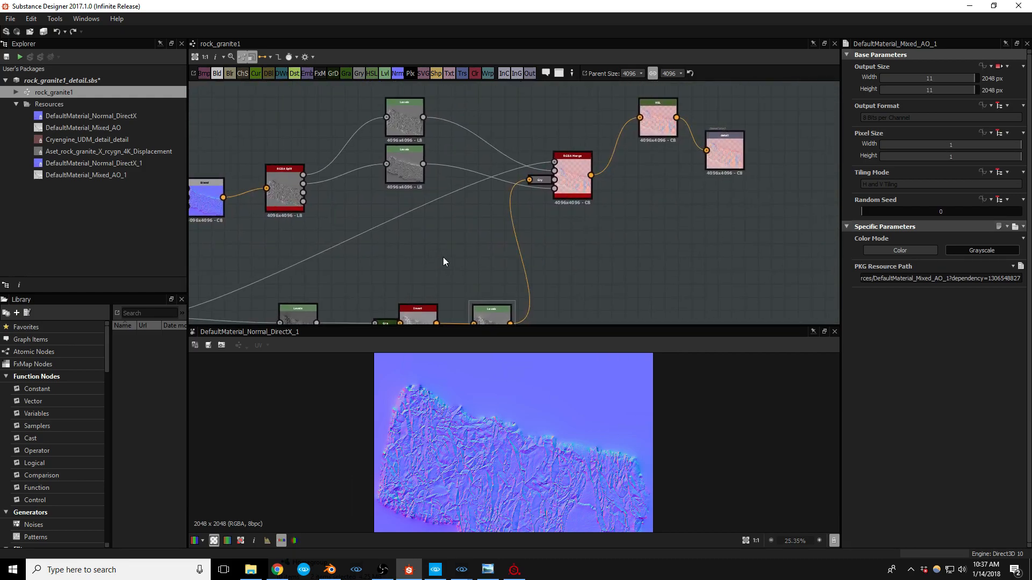
middle_drag(661, 216, 591, 225)
drag(580, 183, 581, 223)
middle_drag(558, 295, 649, 170)
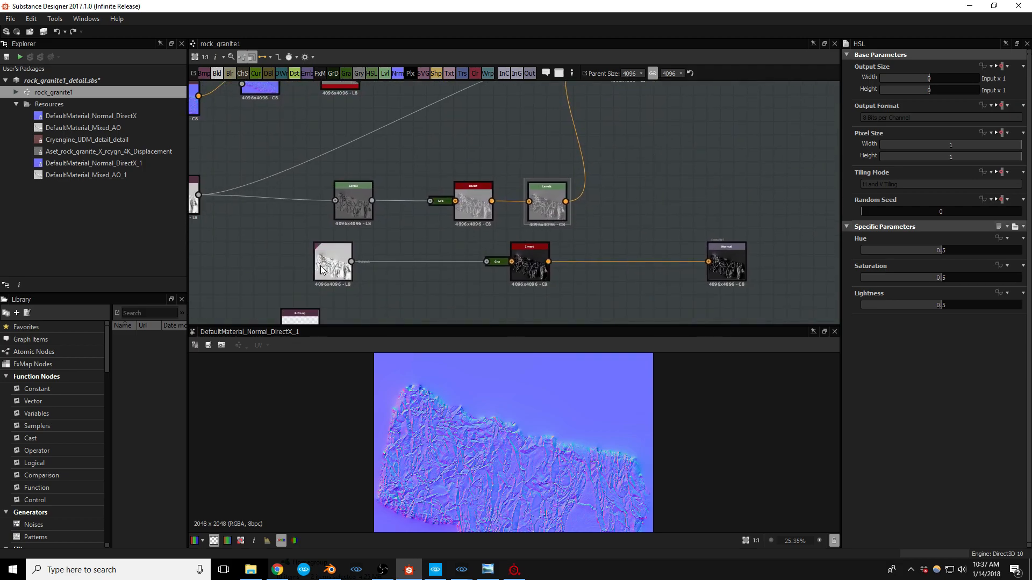
Step: Review the blend branch by previewing the mixed AO bitmap, its Invert node and the blend output in the 2D view
scroll(349, 255, up, 5)
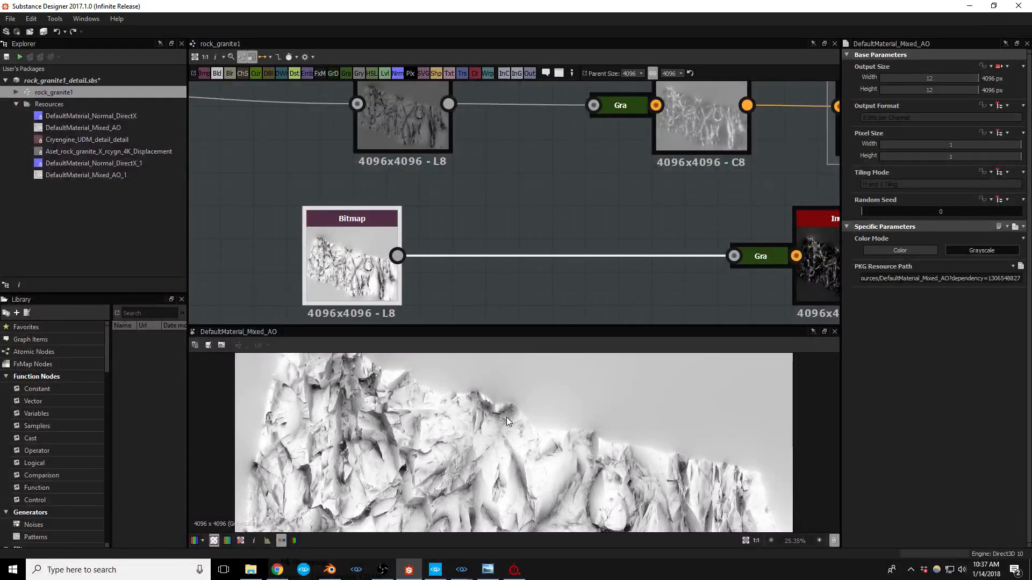
middle_drag(637, 217, 538, 194)
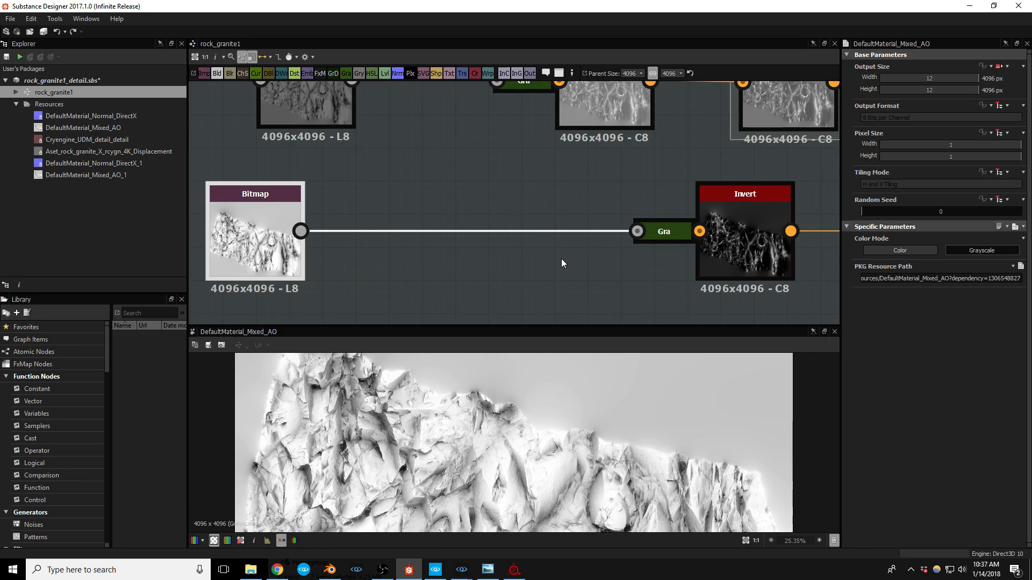
middle_drag(605, 269, 526, 272)
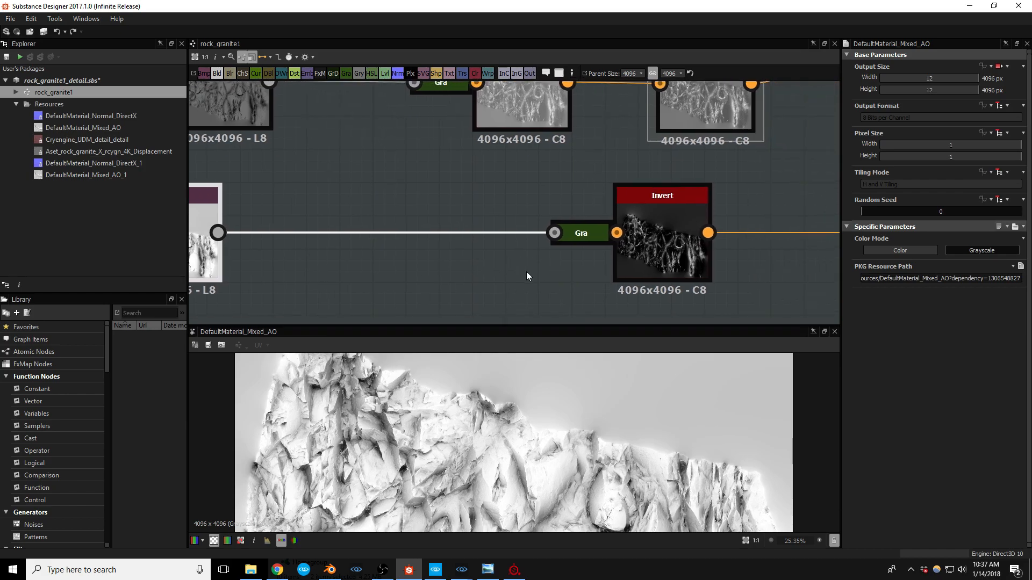
scroll(539, 276, down, 1)
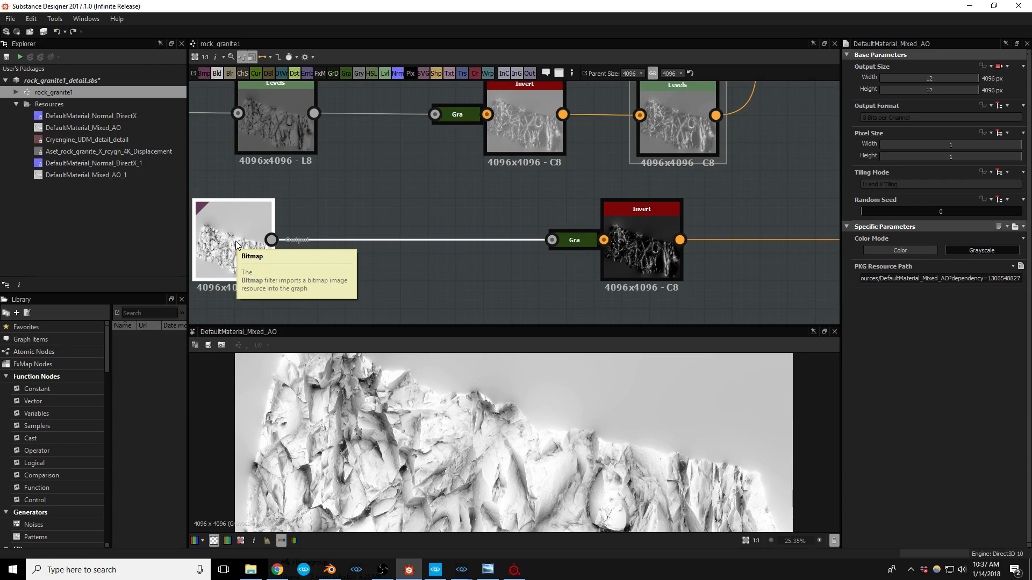
middle_drag(559, 308, 466, 300)
click(534, 243)
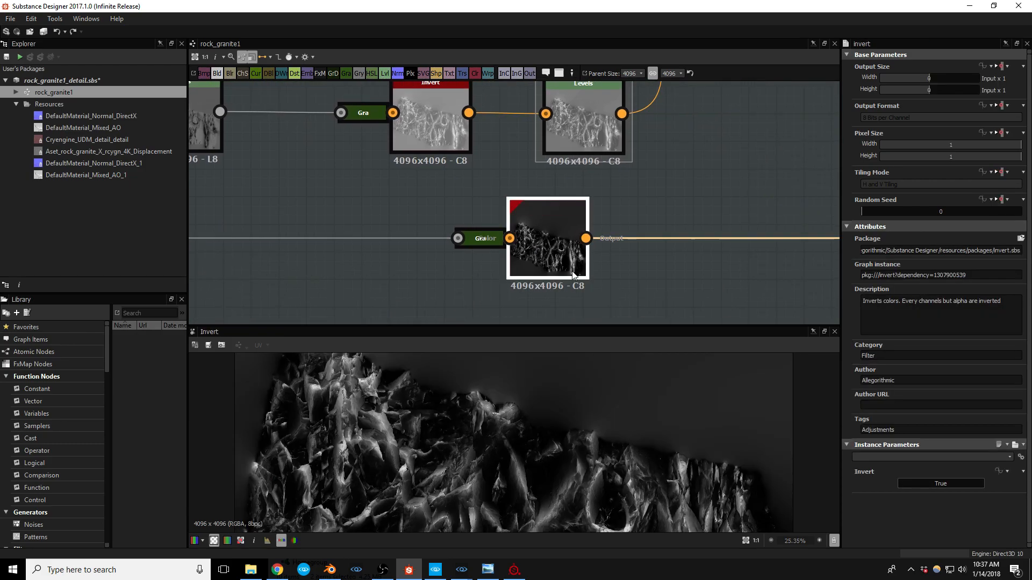
middle_drag(658, 267, 570, 265)
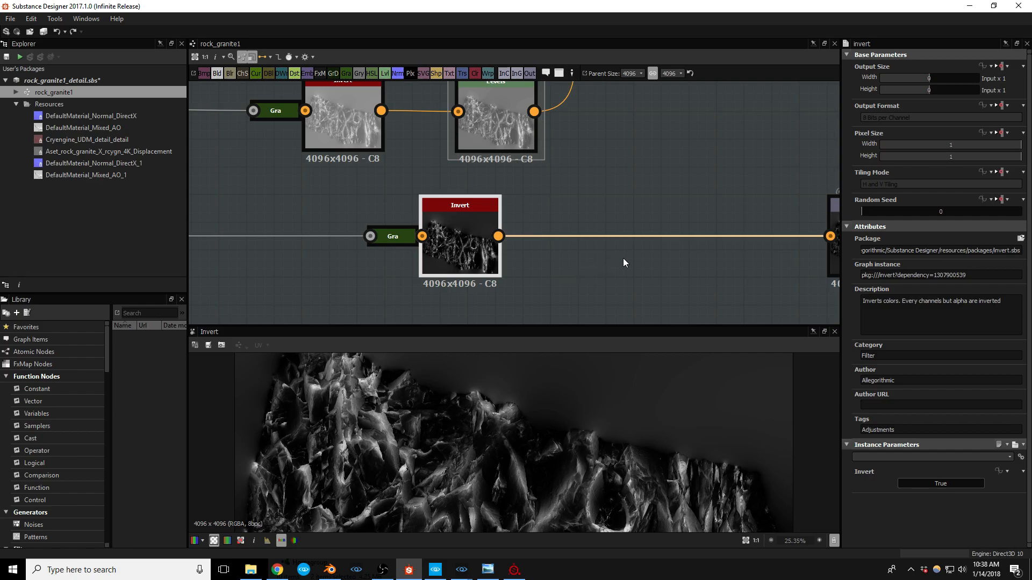
middle_drag(618, 260, 491, 255)
click(726, 237)
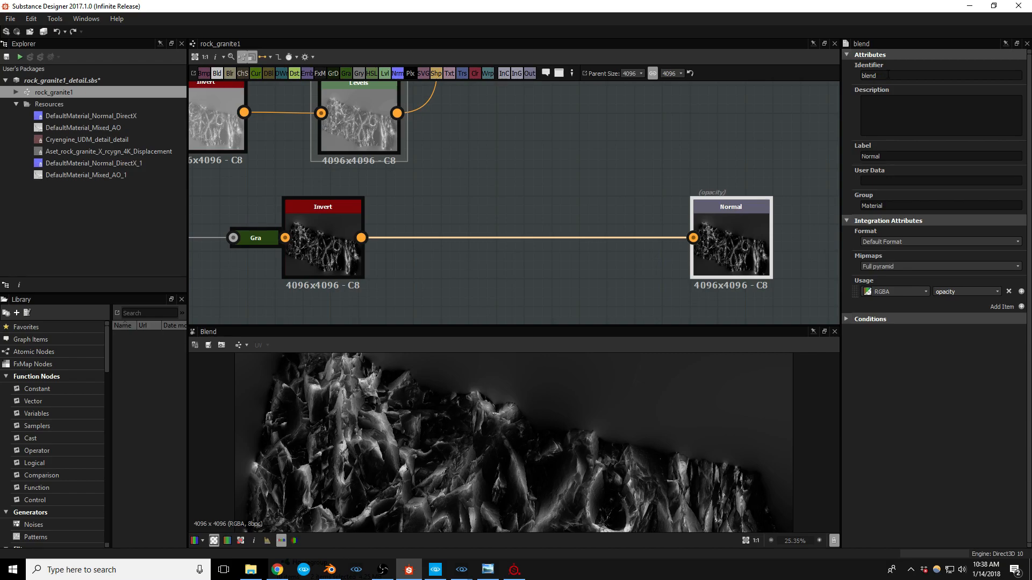
Step: Move the blend output node so it lines up below the detail output node in the graph
middle_drag(711, 137, 621, 259)
scroll(624, 257, down, 3)
scroll(672, 168, down, 1)
drag(653, 305, 688, 290)
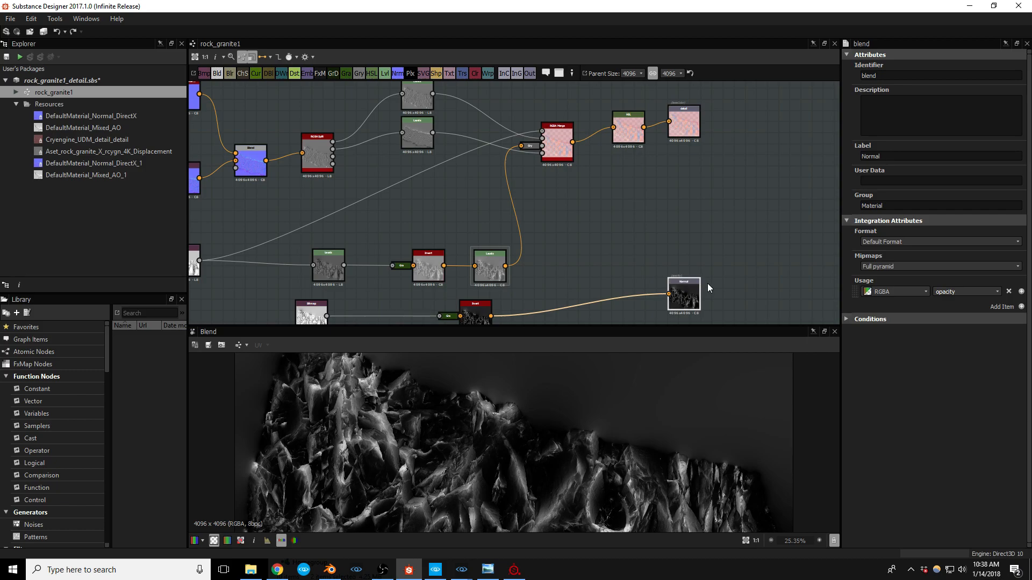
Step: Compare the detail output with the blend output by previewing each in the 2D view
click(682, 119)
scroll(531, 414, down, 2)
scroll(530, 415, up, 3)
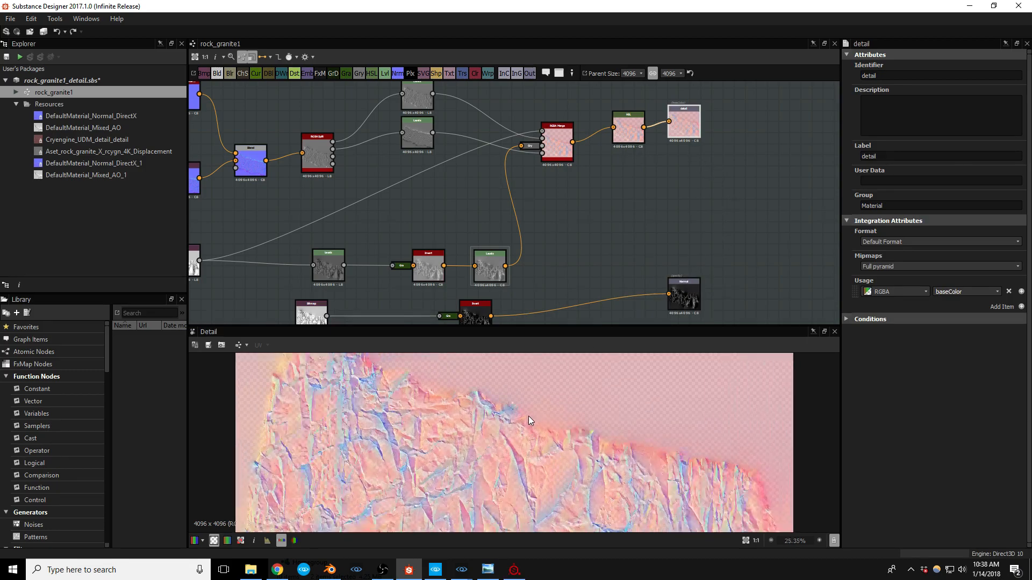
click(675, 298)
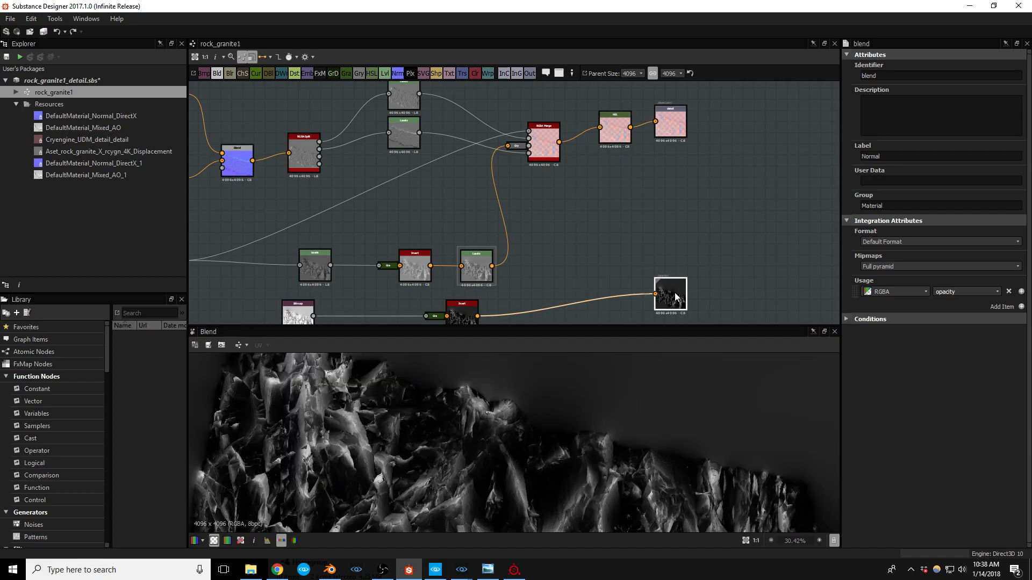
Step: Create a new Physically Based (Specular/Glossiness) substance graph named rock_granite2
right_click(82, 93)
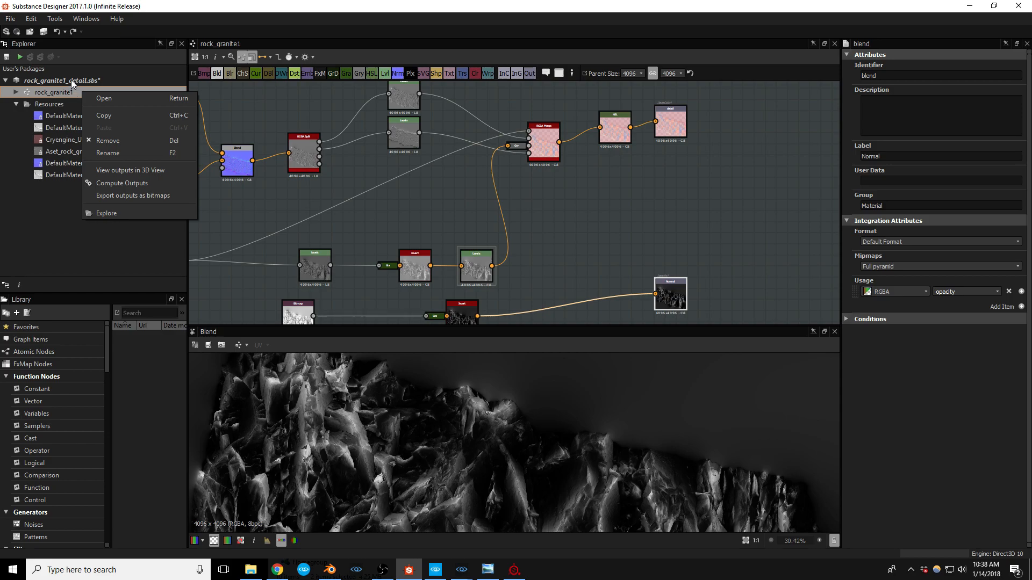
click(70, 79)
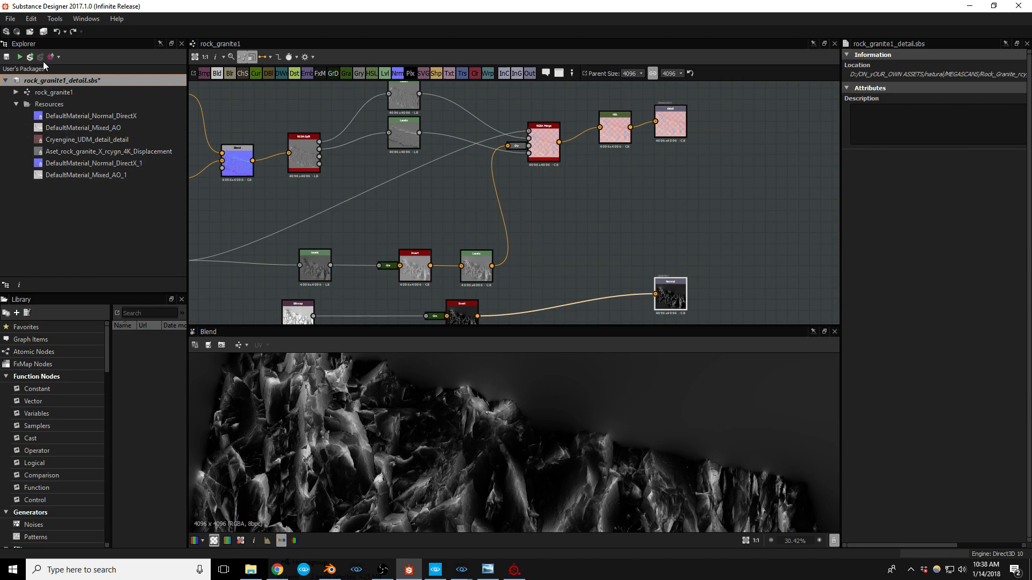
click(11, 19)
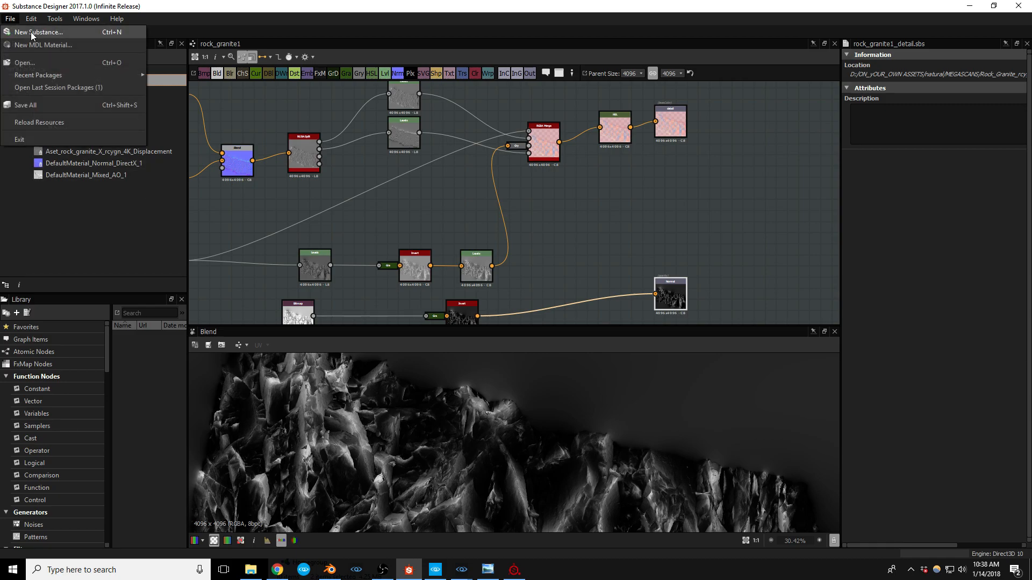
click(30, 31)
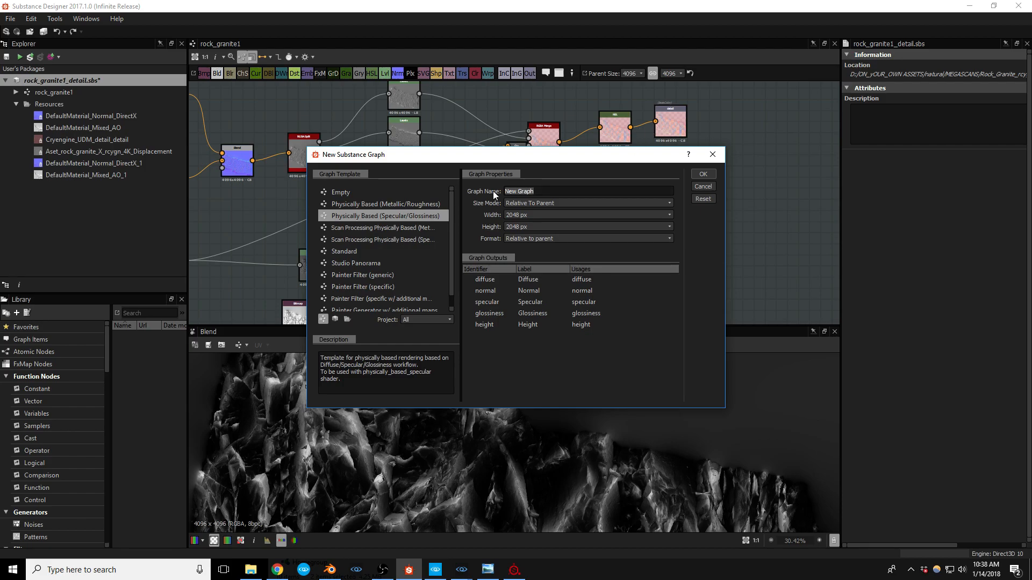
text(rock_granite2)
click(706, 177)
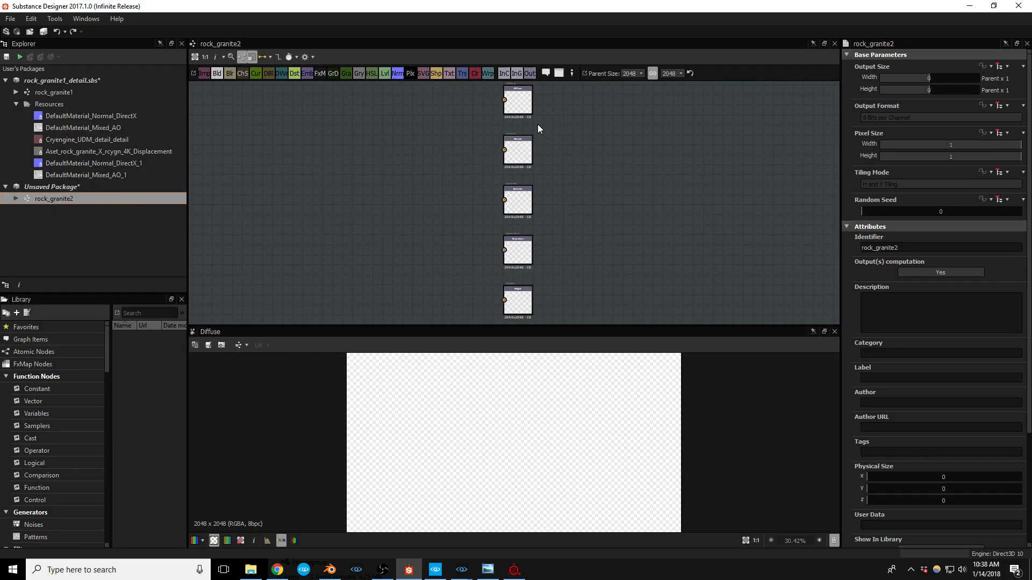
Step: Inspect the attributes and usage of the Diffuse and Normal output nodes in the rock_granite2 graph
scroll(543, 145, up, 5)
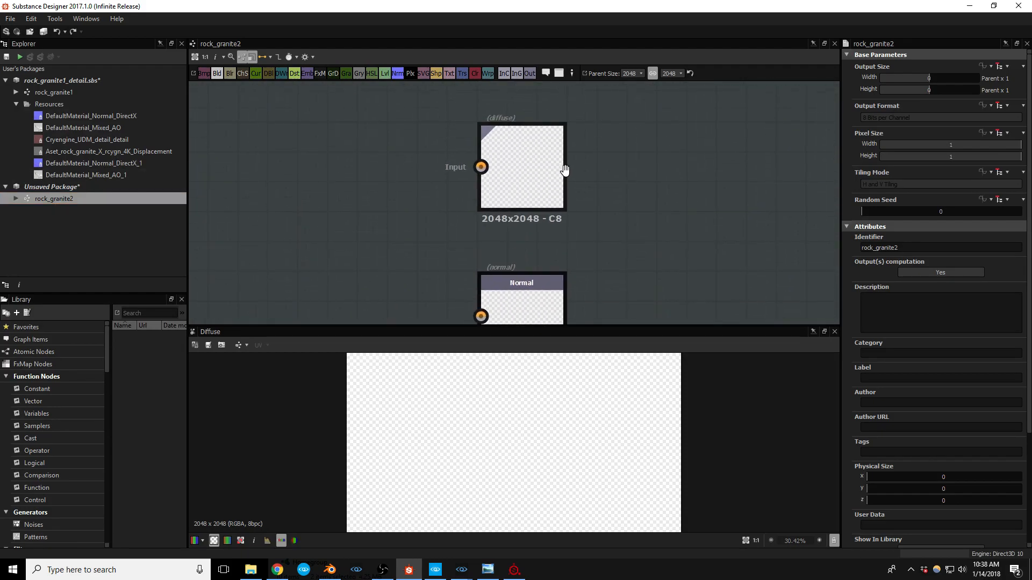
click(521, 166)
middle_drag(584, 247, 618, 223)
scroll(610, 199, down, 3)
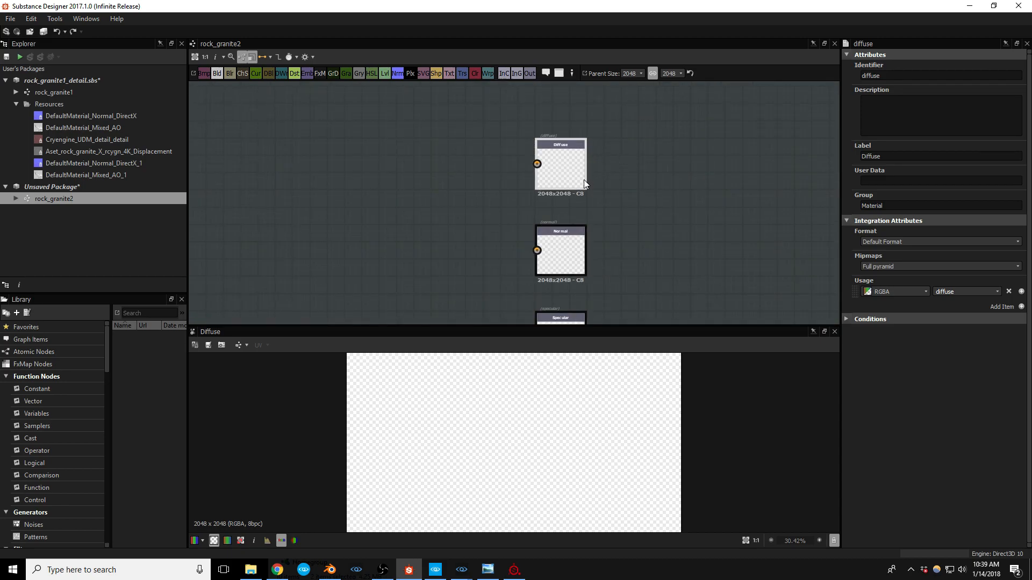
click(562, 253)
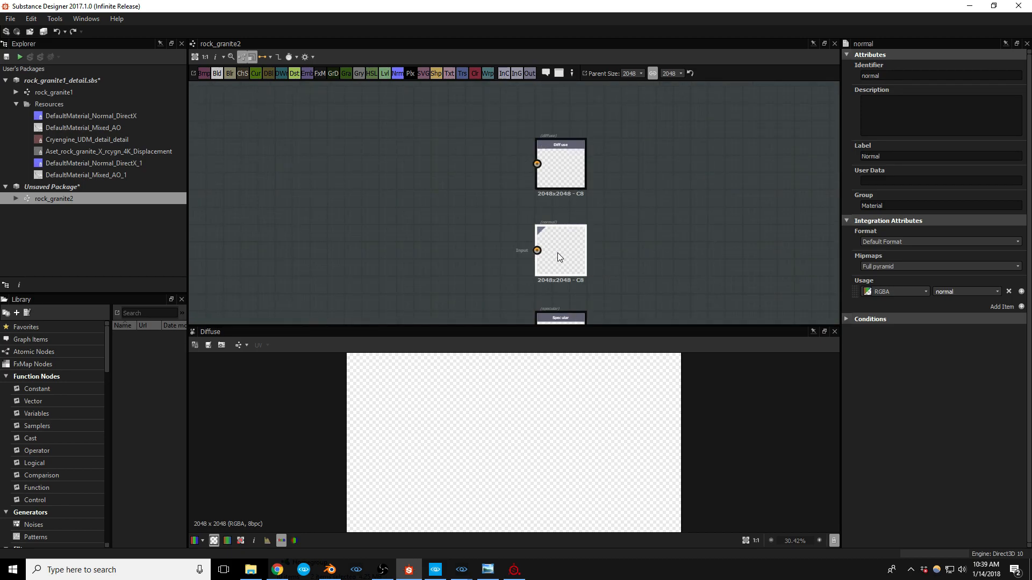
middle_drag(638, 179, 652, 191)
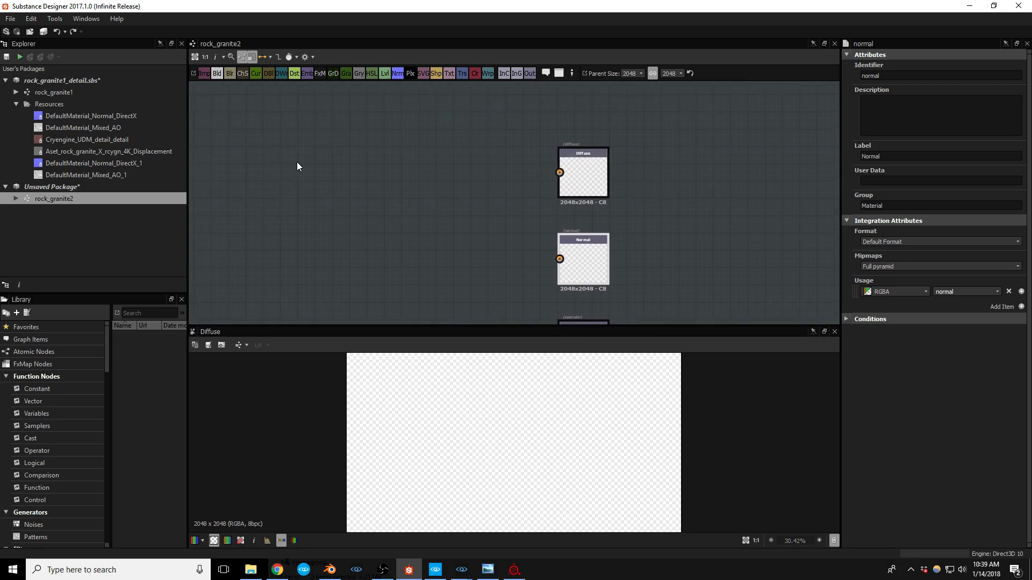
click(593, 176)
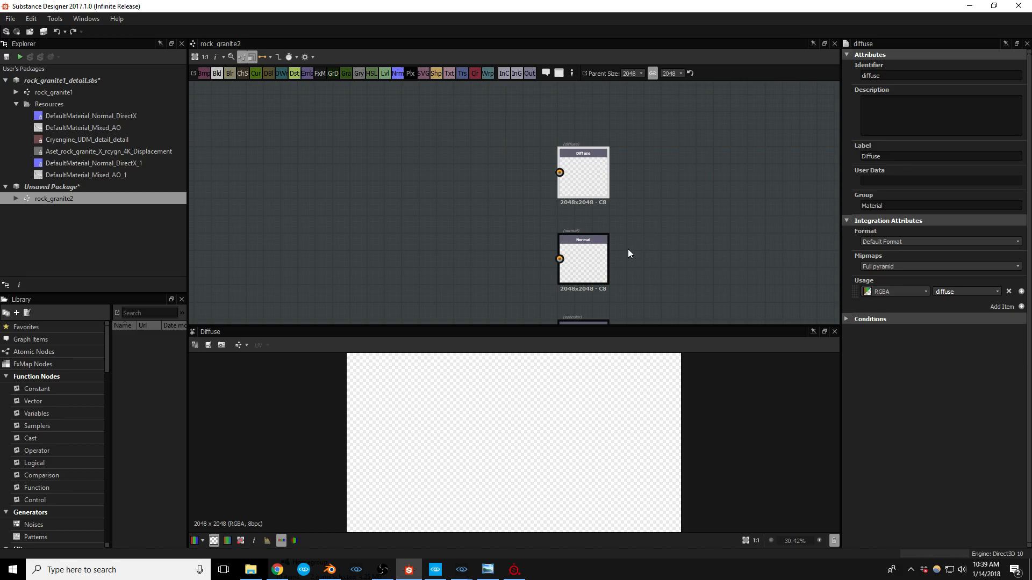
right_click(61, 201)
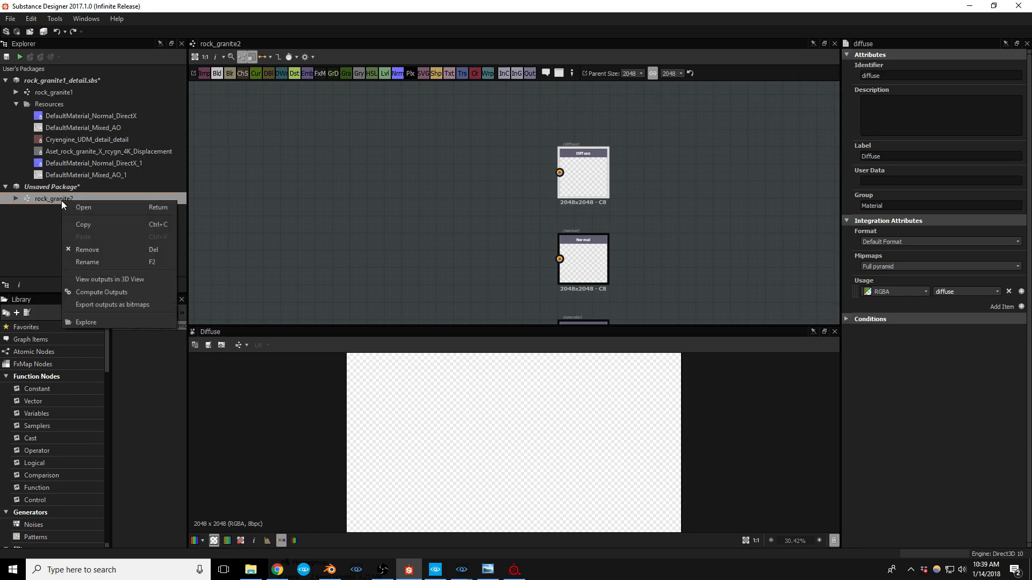
Step: Open the rock_granite1 graph and export its detail and blend outputs as TIFF bitmaps to the stream folder
click(49, 95)
double_click(56, 93)
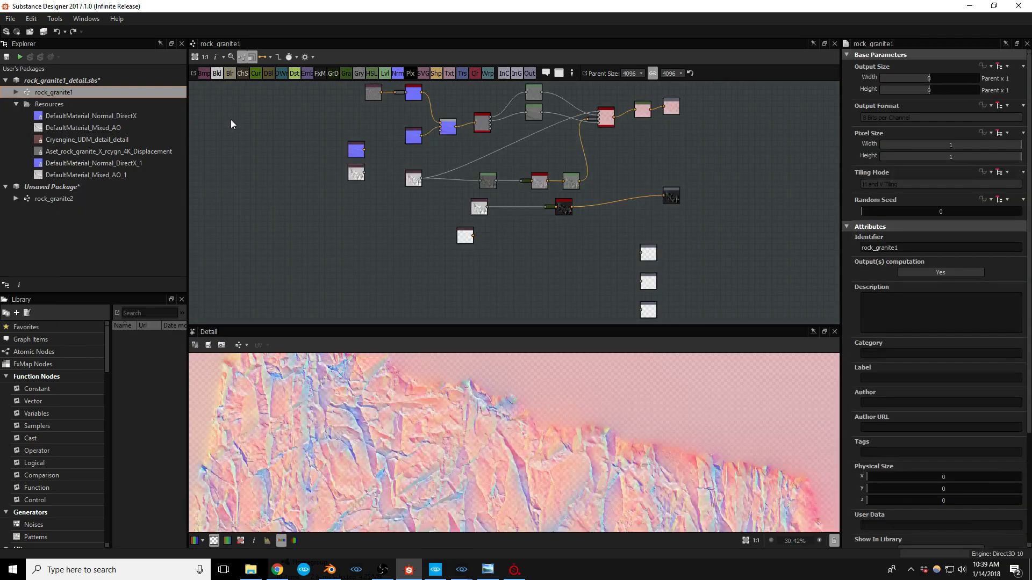
right_click(68, 94)
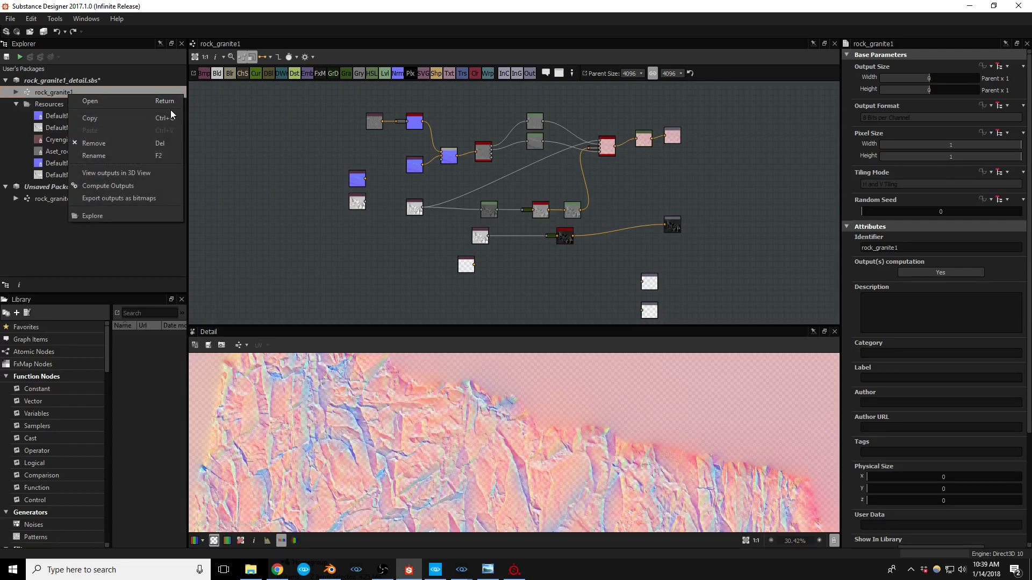
click(136, 199)
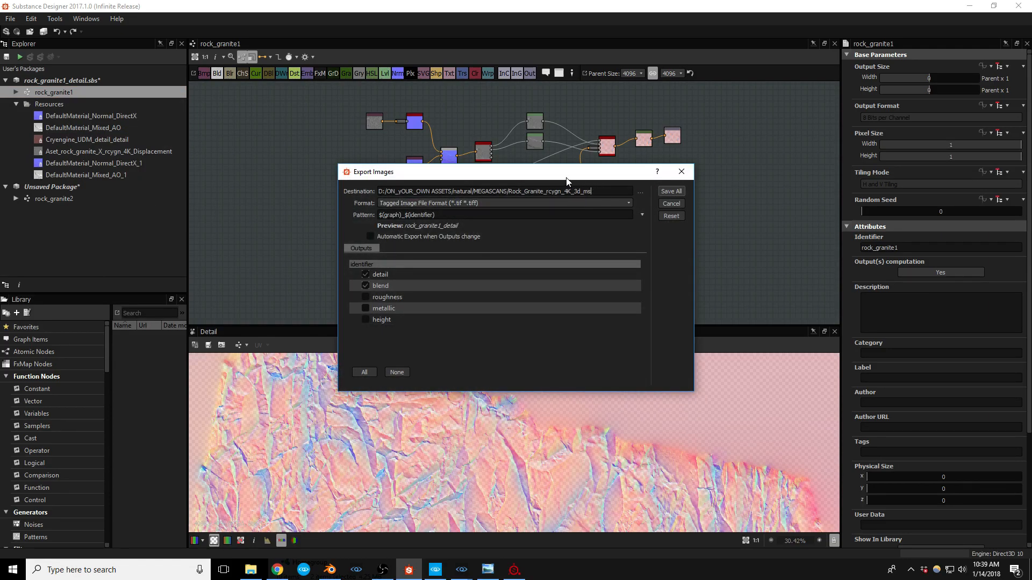
drag(517, 173, 473, 171)
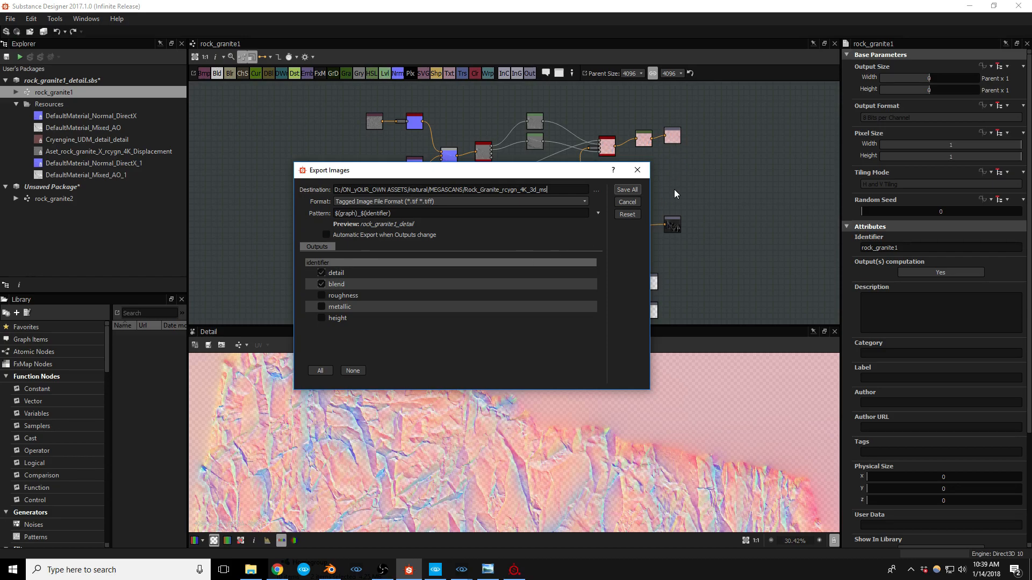
click(599, 191)
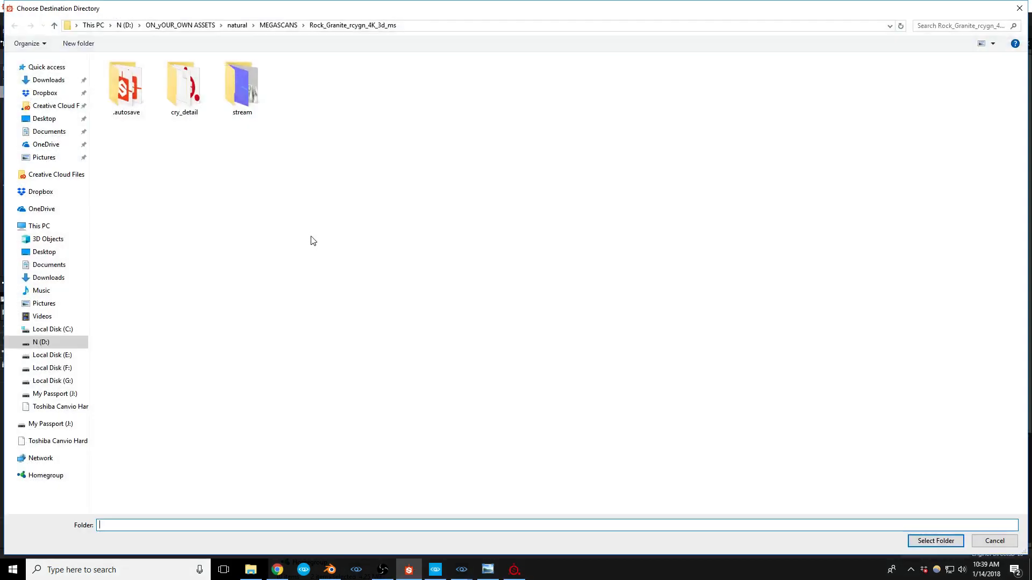
double_click(237, 87)
click(935, 540)
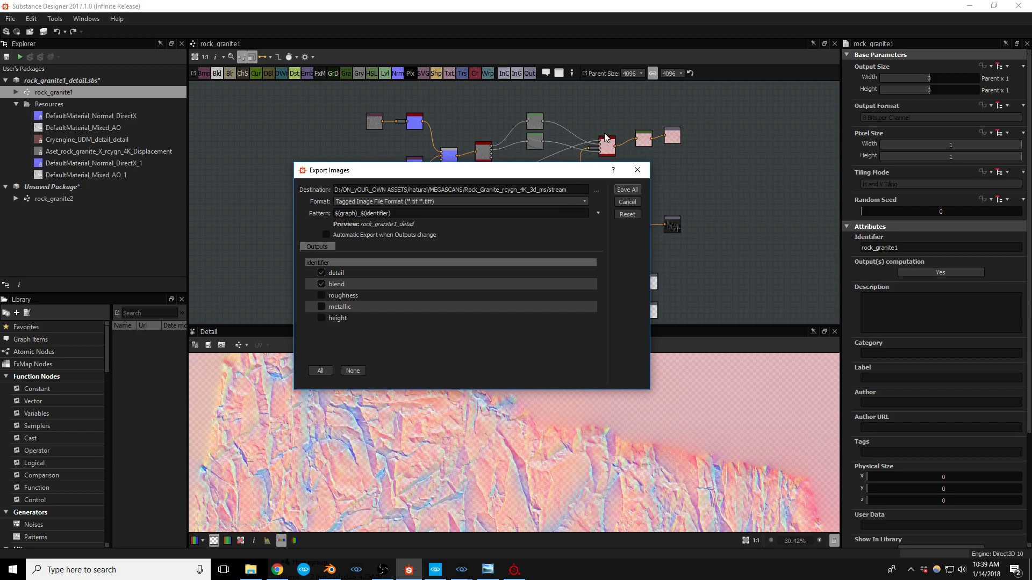
click(631, 191)
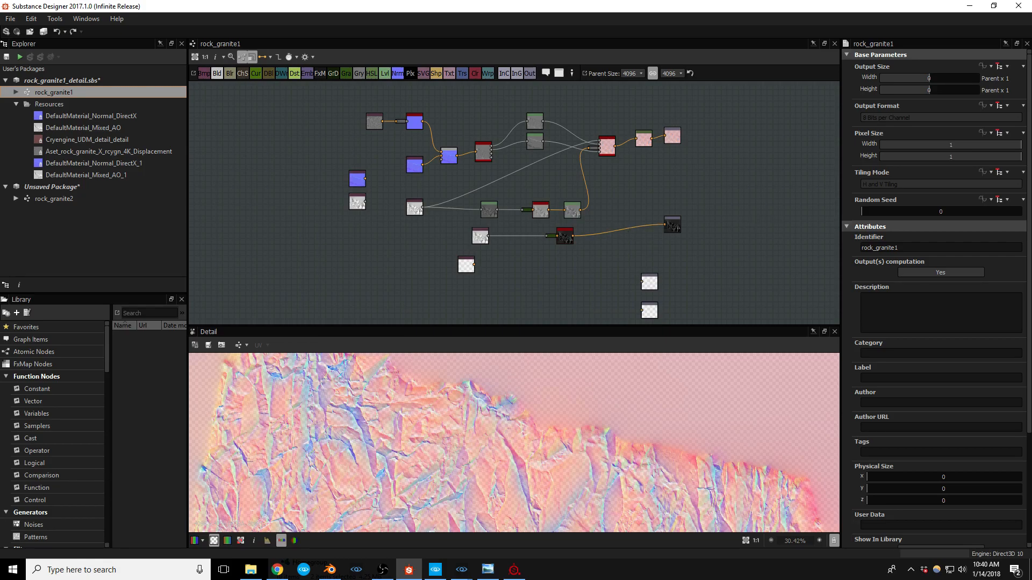
Step: Check the exported rock_granite1_blend.tif and rock_granite1_detail.tif in the stream folder in File Explorer, and put the window away
key(alt+Tab)
click(721, 386)
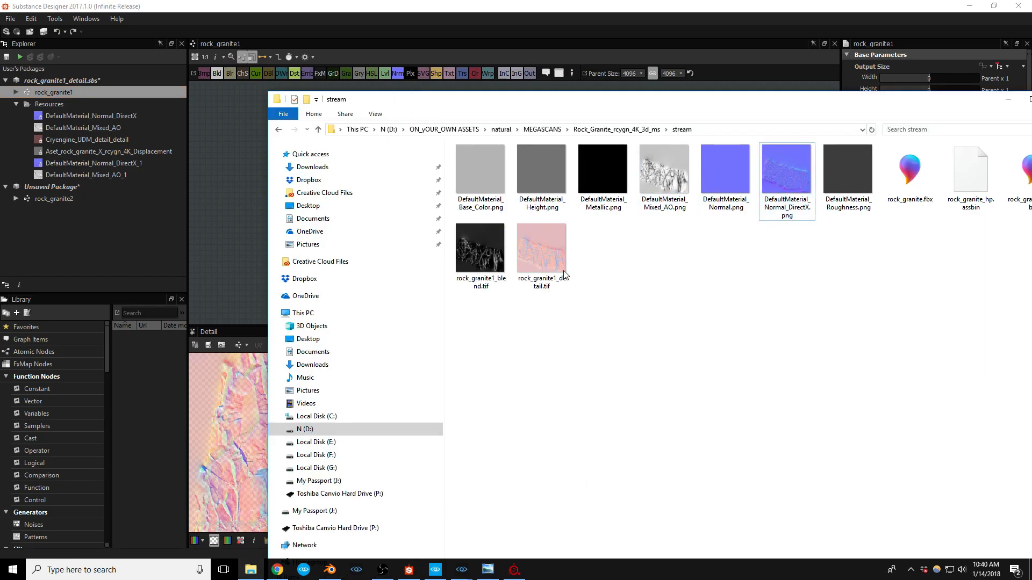
click(527, 256)
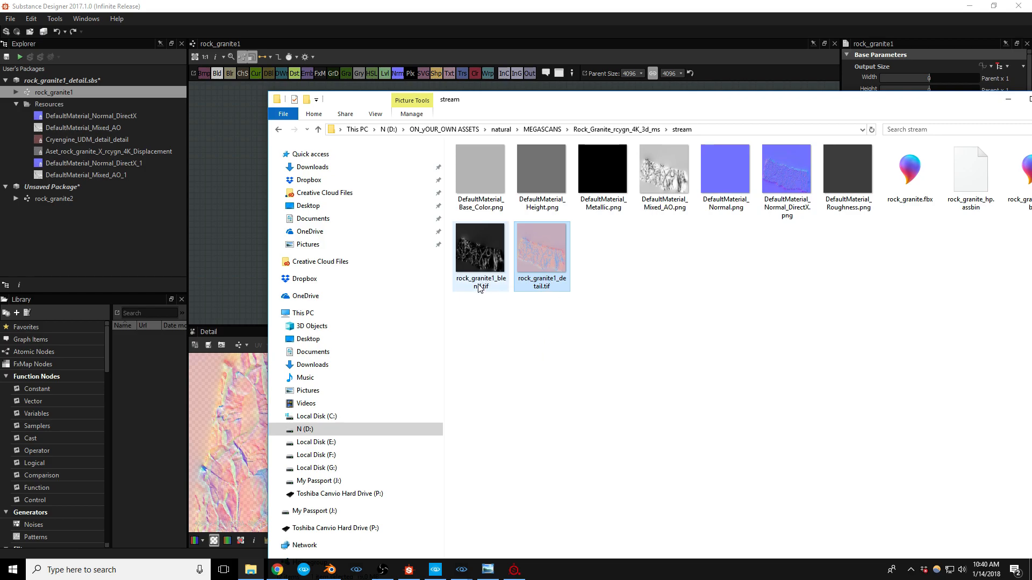
drag(608, 106, 1031, 139)
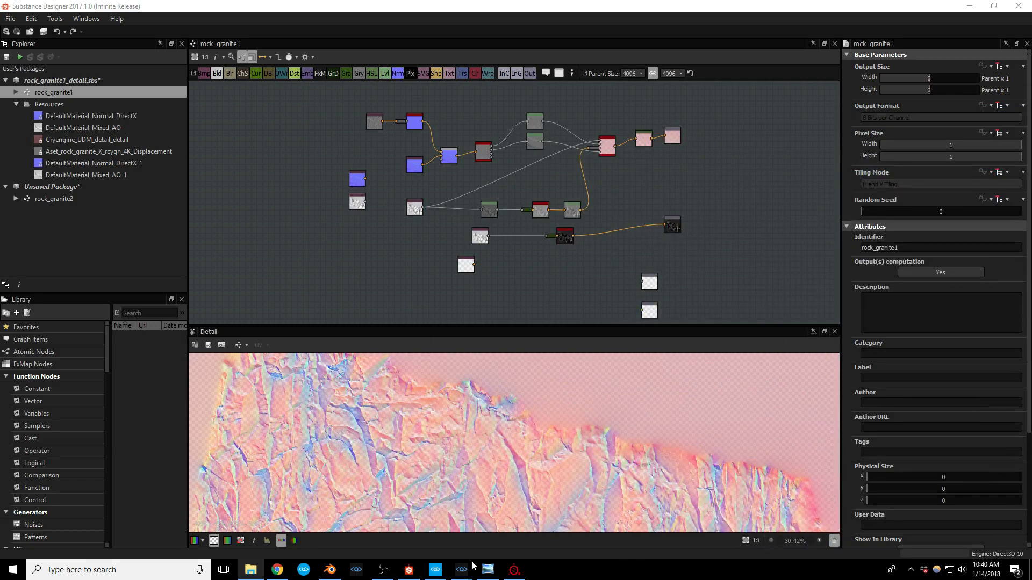
Step: Switch to the CRYENGINE Sandbox level and move the camera from the rock face to the open gravel ground
mouse_move(461, 569)
click(344, 521)
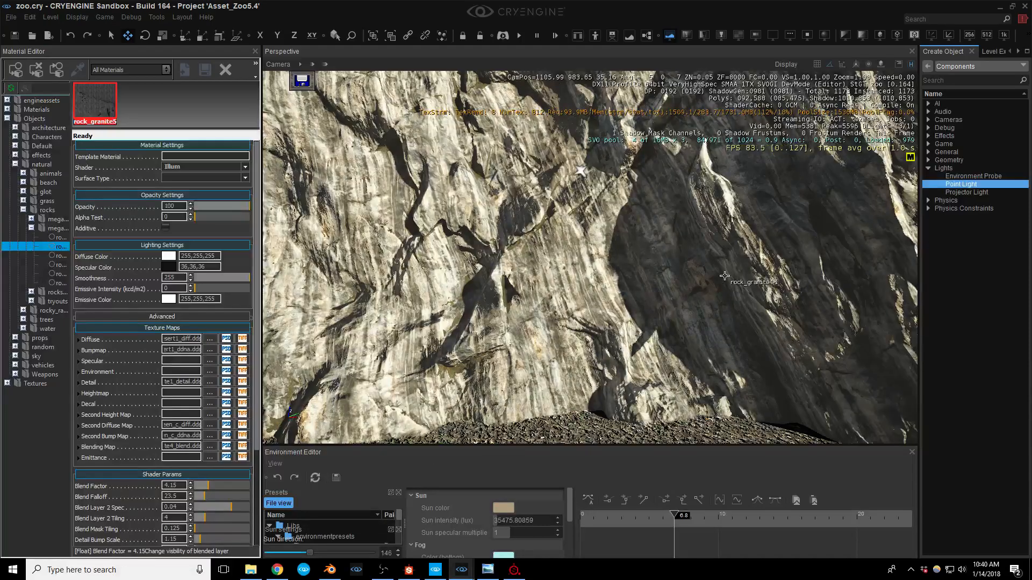
mouse_move(581, 327)
right_down()
mouse_move(655, 360)
mouse_move(774, 364)
mouse_move(672, 370)
mouse_move(564, 336)
mouse_move(571, 312)
right_up()
key(s)
middle_drag(572, 309, 583, 240)
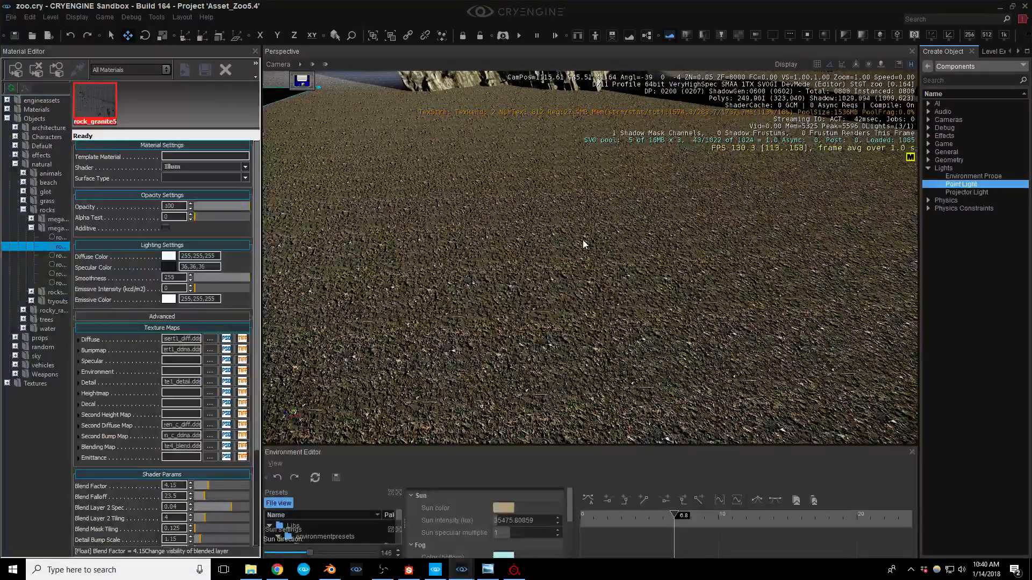
right_drag(467, 198, 470, 178)
right_drag(380, 92, 379, 185)
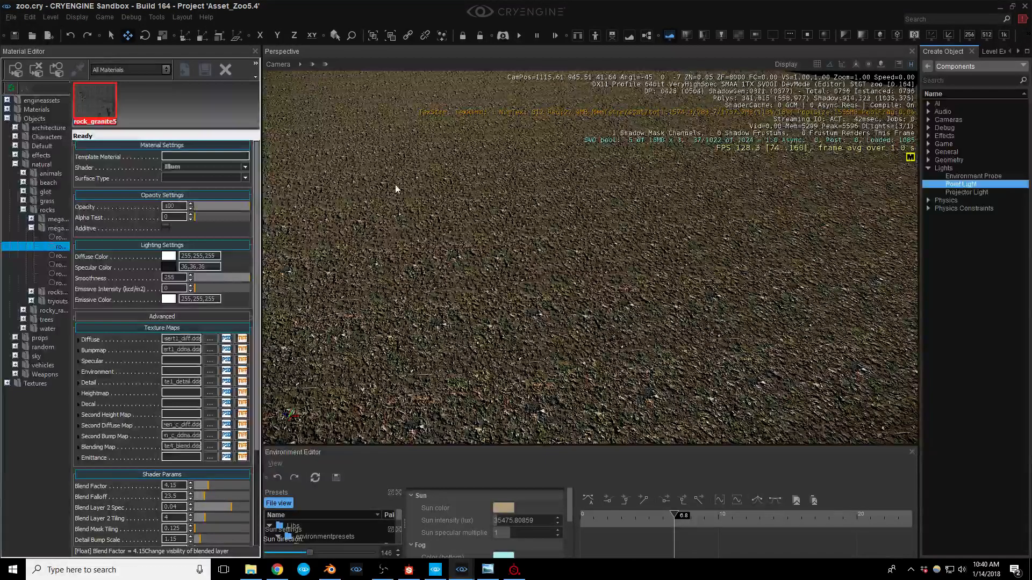
Step: Open the Asset Browser and go to the Objects/natural/rocks folder
click(156, 17)
mouse_move(176, 19)
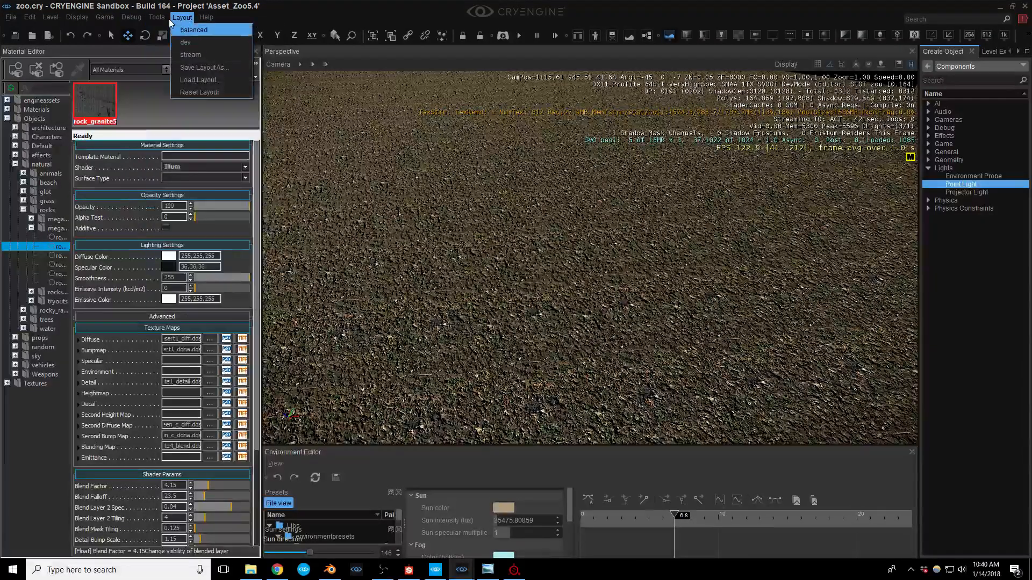
click(192, 61)
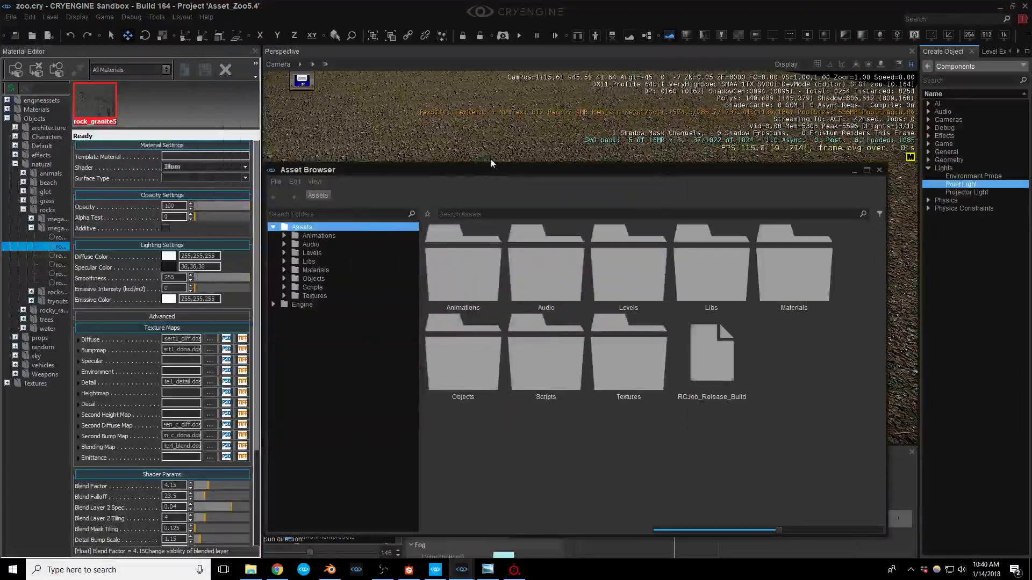
drag(482, 167, 489, 130)
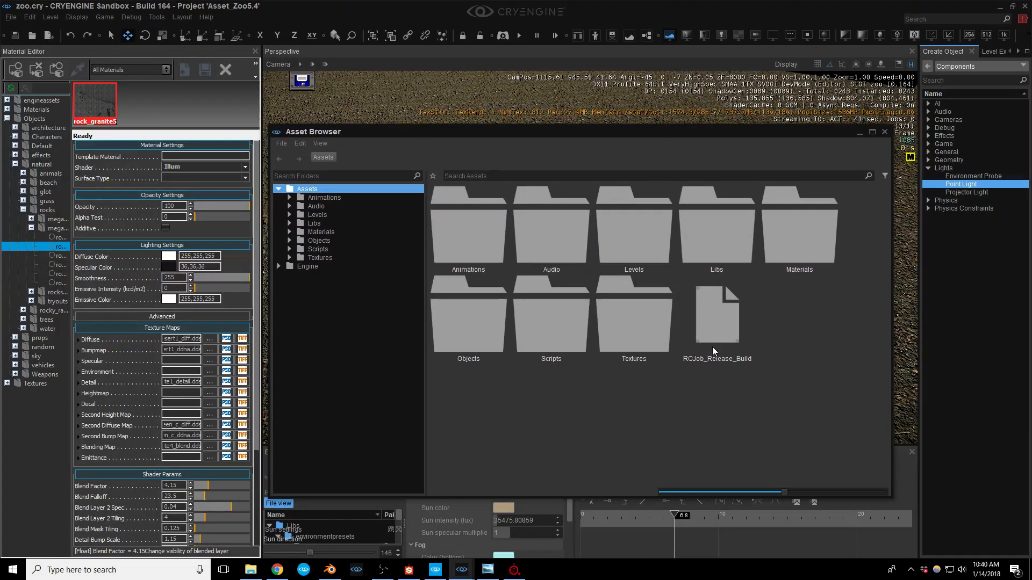
double_click(477, 330)
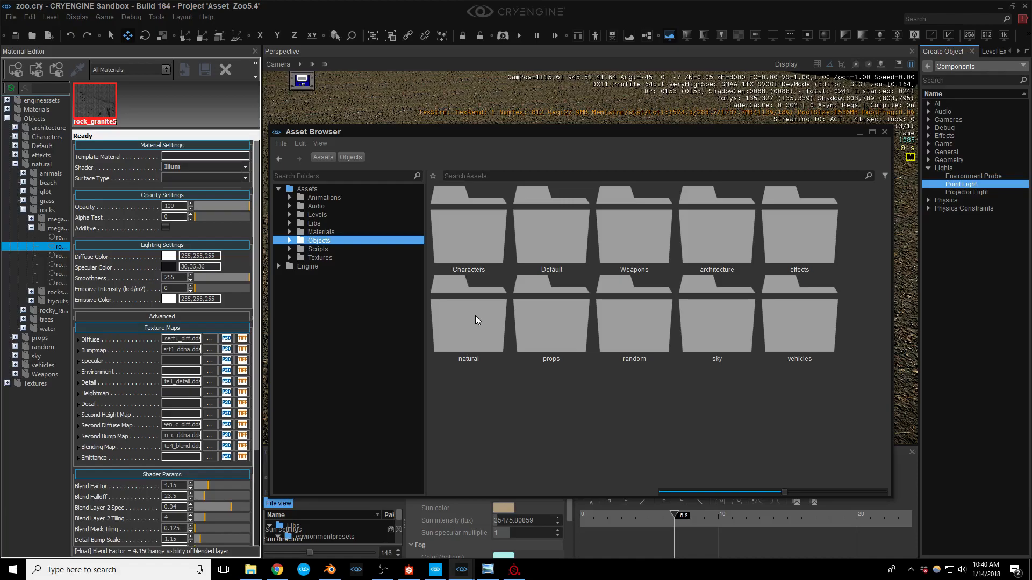
double_click(472, 336)
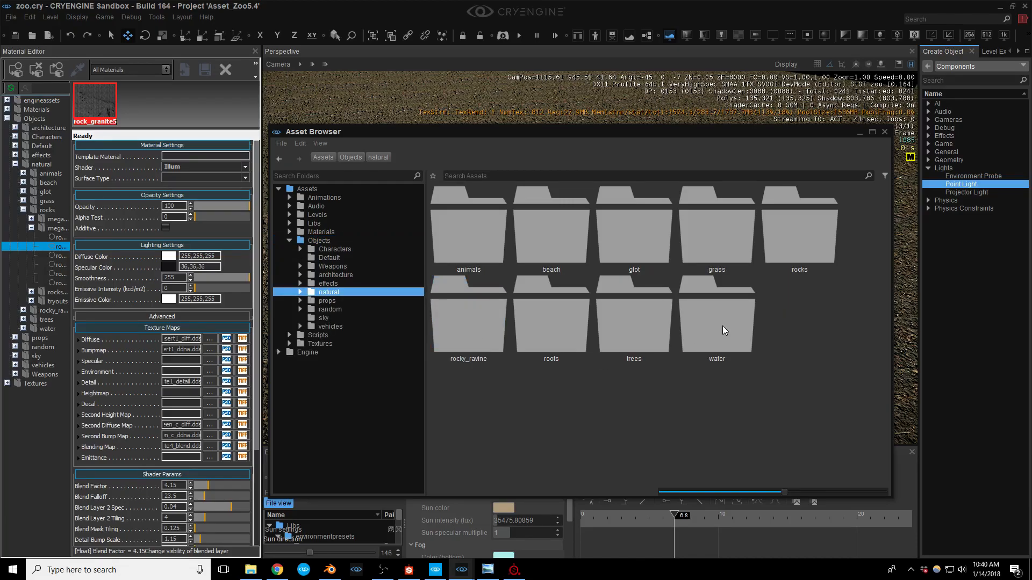
double_click(776, 259)
Step: Create a folder named megascans_stream inside the rocks folder and open it
right_click(606, 330)
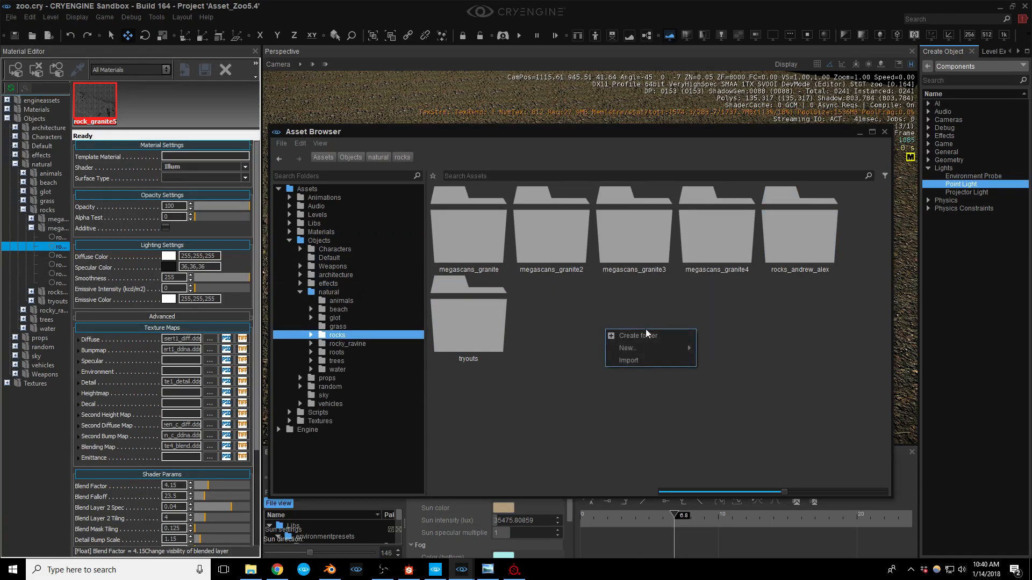
click(638, 333)
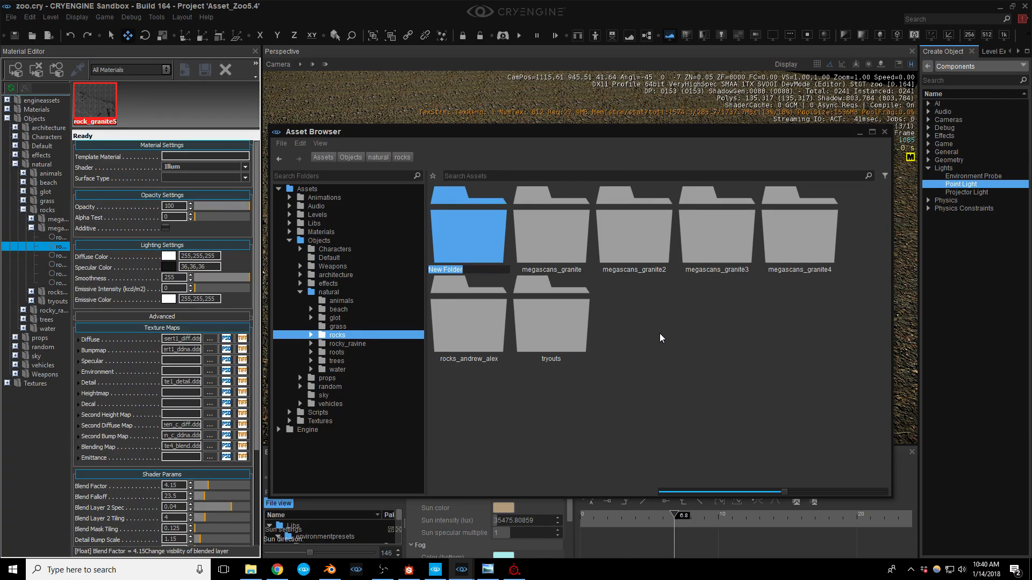
text(megascans_stream)
key(Return)
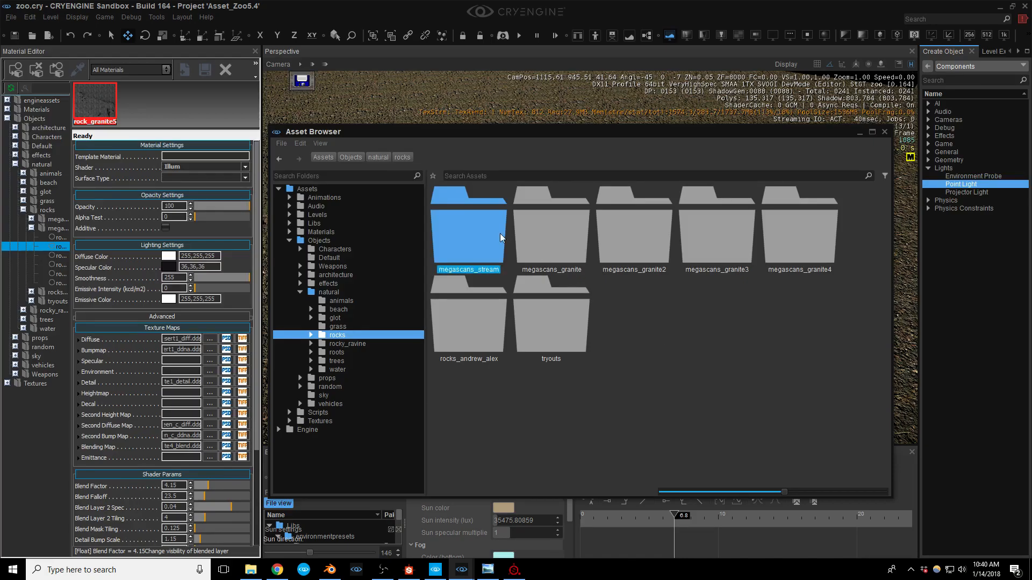
double_click(466, 237)
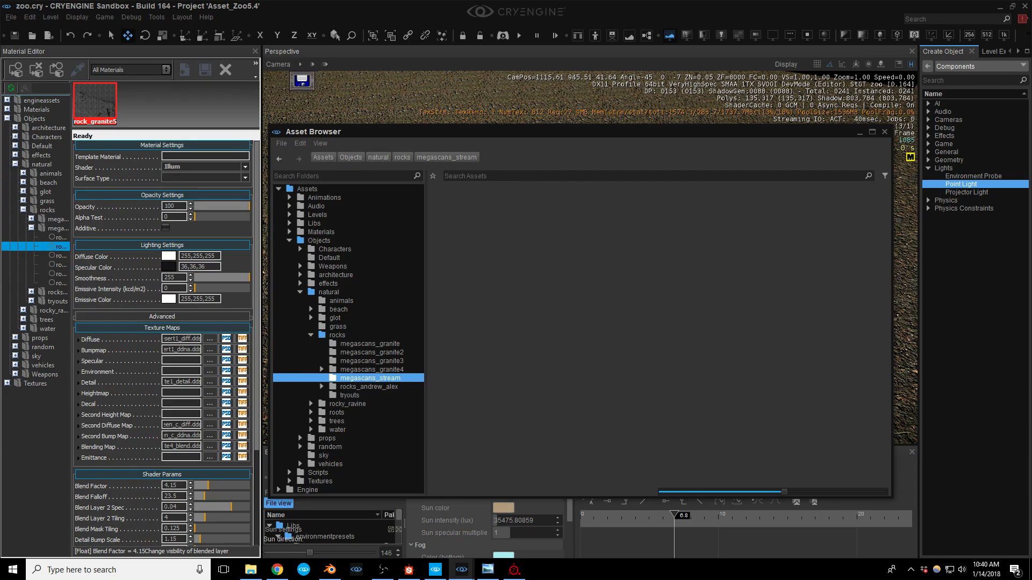
Step: Import rock_granite.fbx from the stream folder in File Explorer into the megascans_stream asset folder
drag(1031, 278, 425, 306)
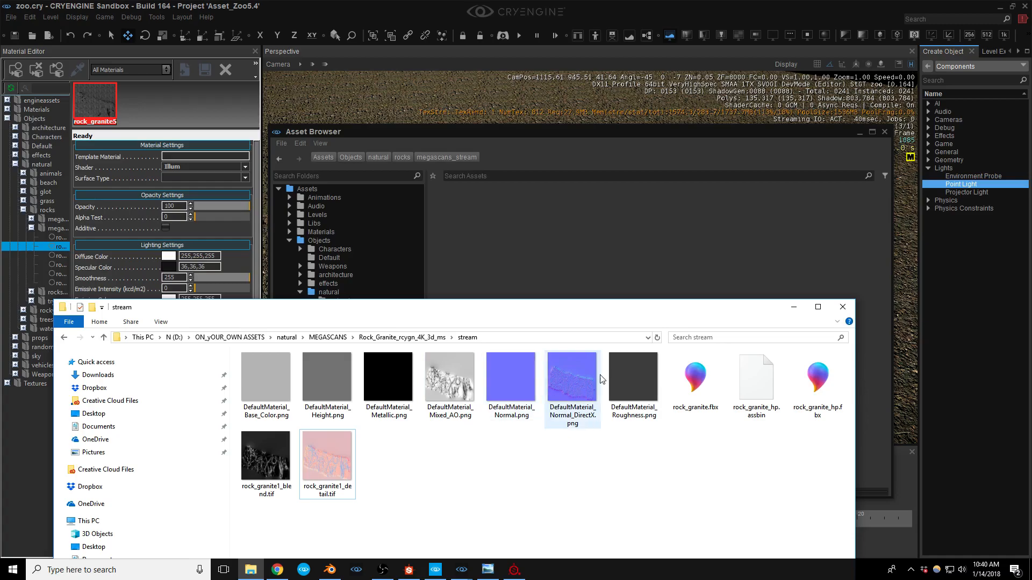
double_click(693, 383)
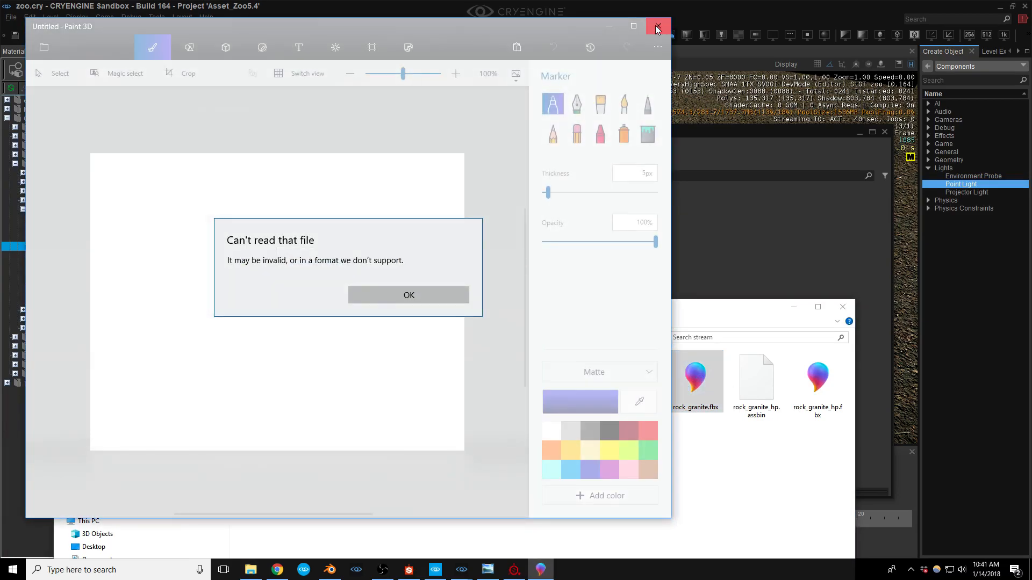
click(656, 26)
drag(694, 379, 654, 259)
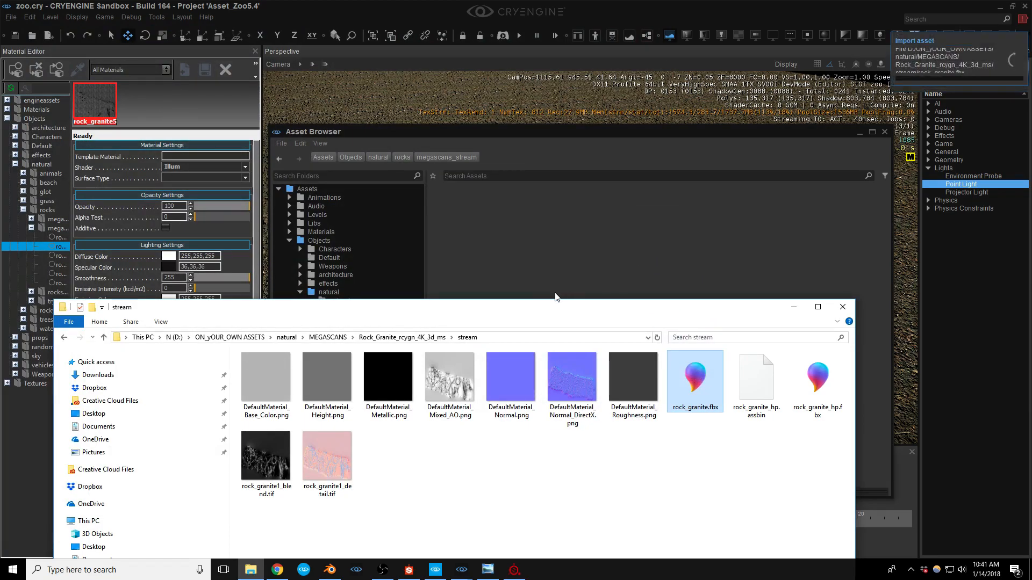
drag(526, 312, 1031, 350)
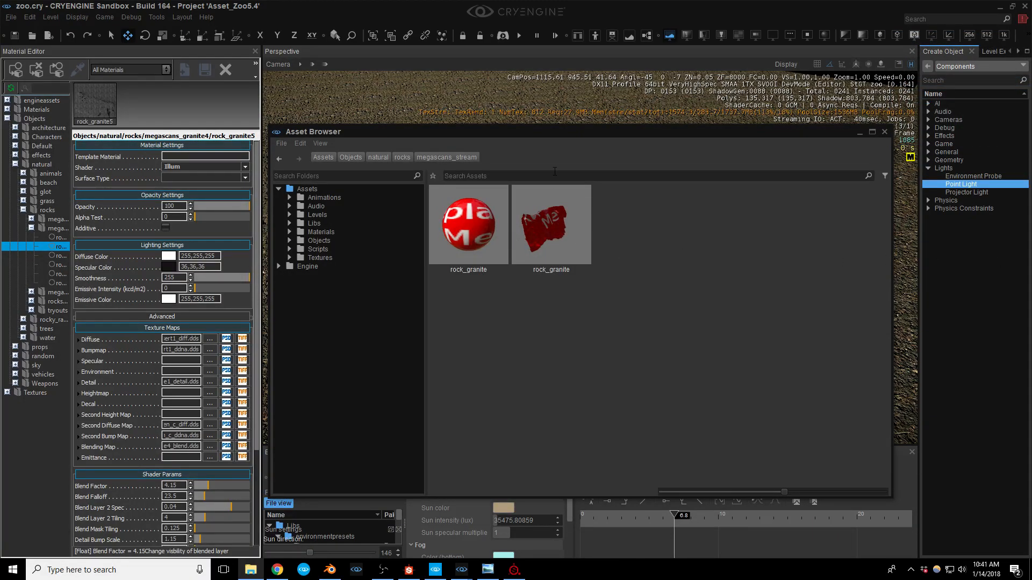
Step: Place the rock_granite mesh on the gravel ground in the level and frame it in the viewport
drag(546, 131, 860, 257)
drag(876, 344, 539, 220)
right_drag(537, 248, 539, 149)
key(w)
key(s)
key(w)
key(s)
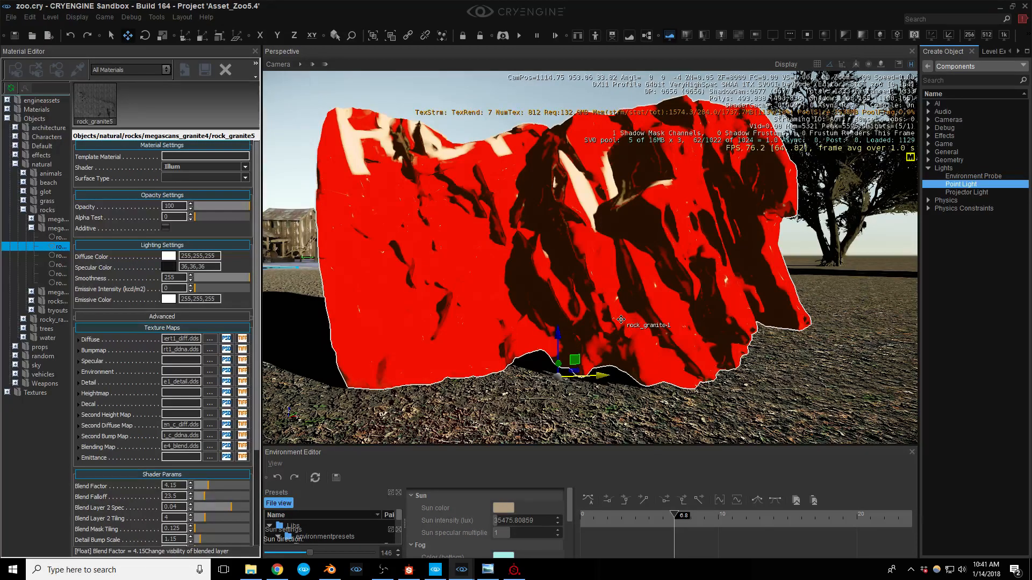
right_drag(644, 326, 613, 301)
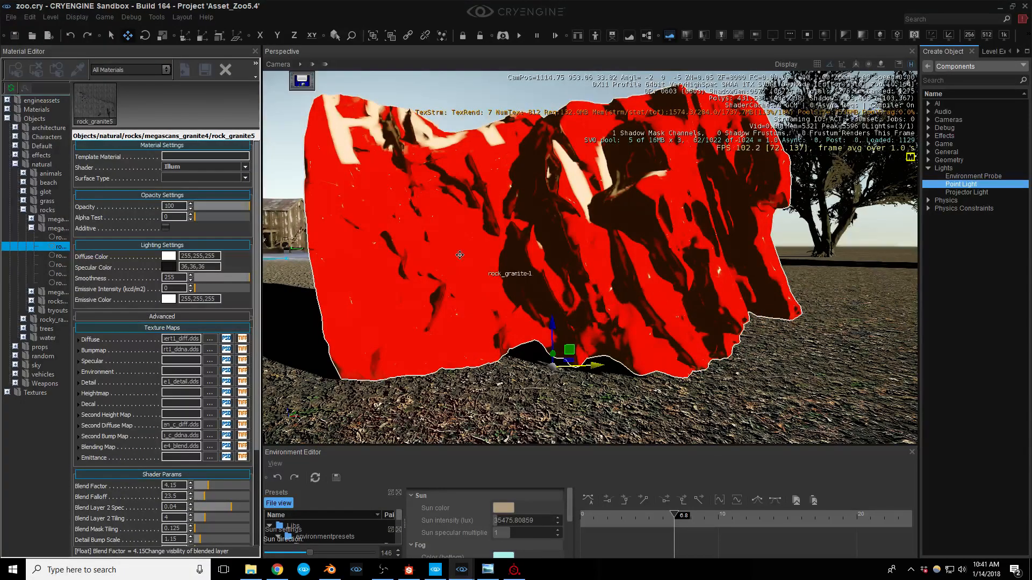
Step: Load the placed rock's rock_granite material into the Material Editor by picking it from the object
click(59, 74)
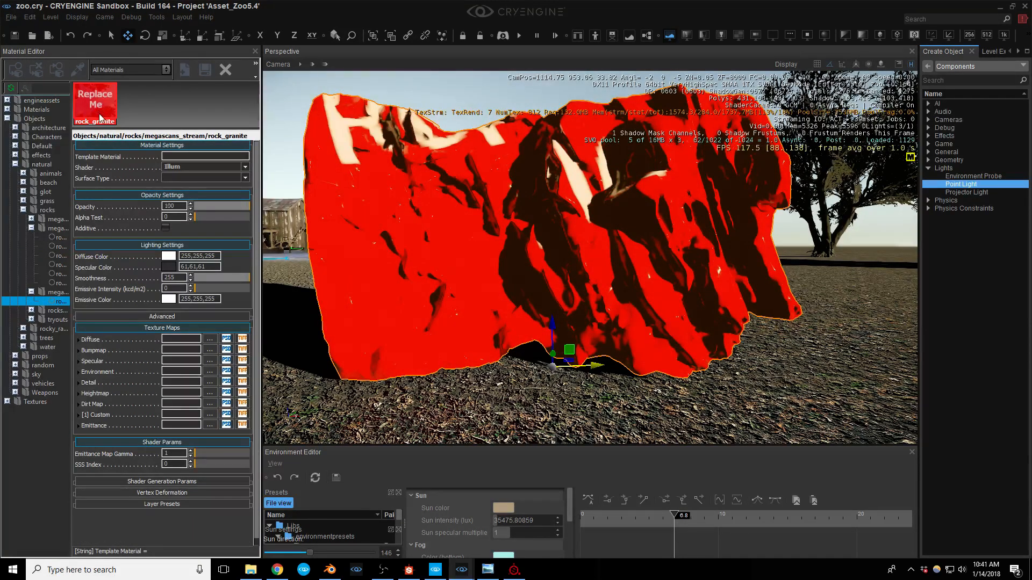
click(77, 69)
click(440, 269)
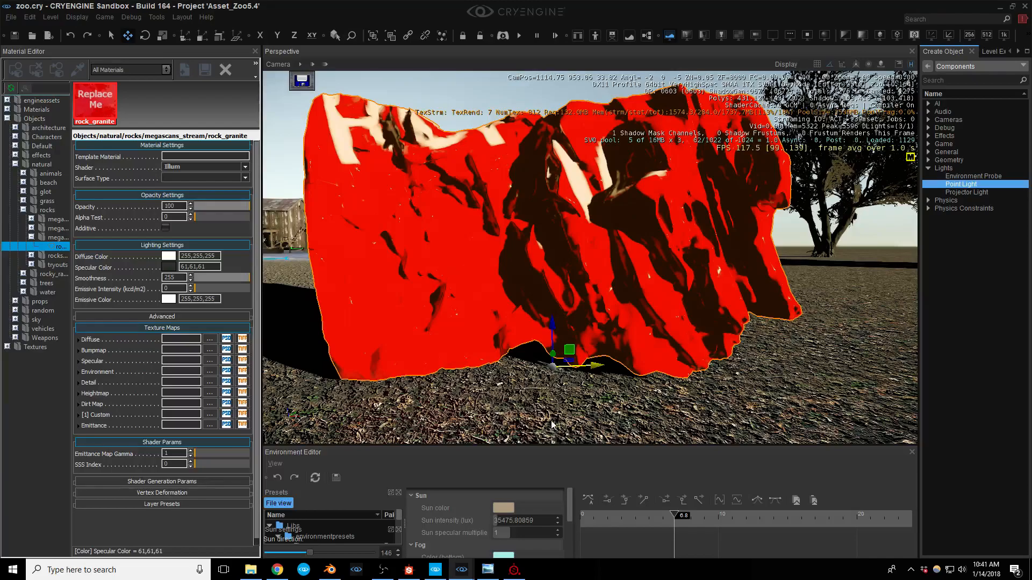
Step: Import rock_granite1_blend.tif and rock_granite1_detail.tif from the stream folder into the megascans_stream asset folder
mouse_move(463, 567)
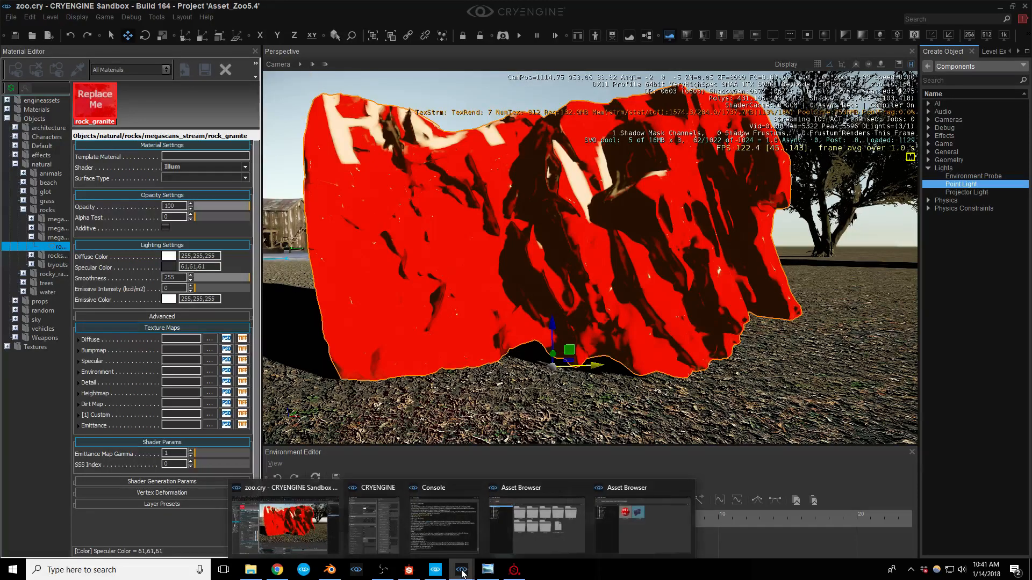
click(640, 527)
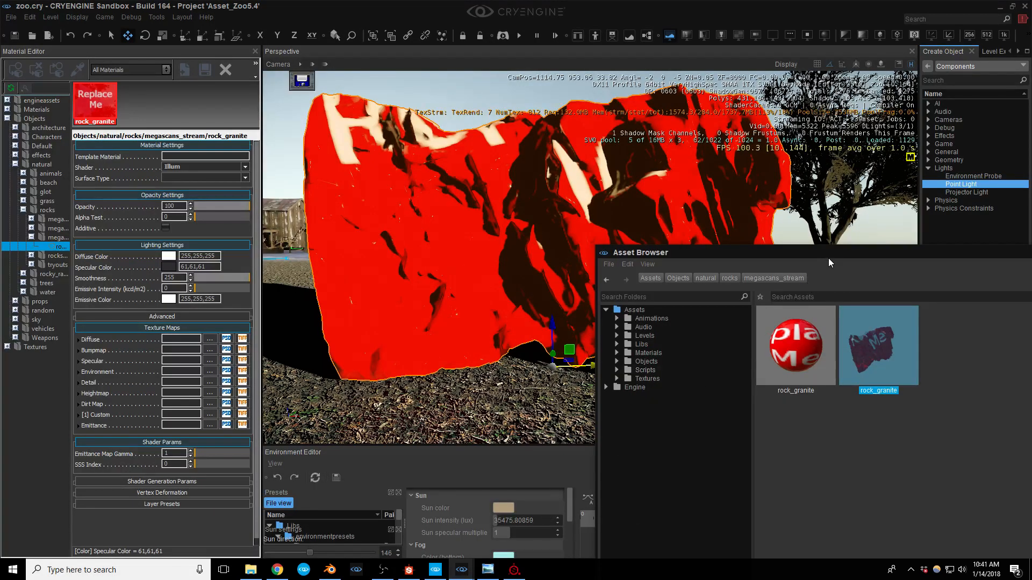
drag(830, 301, 484, 169)
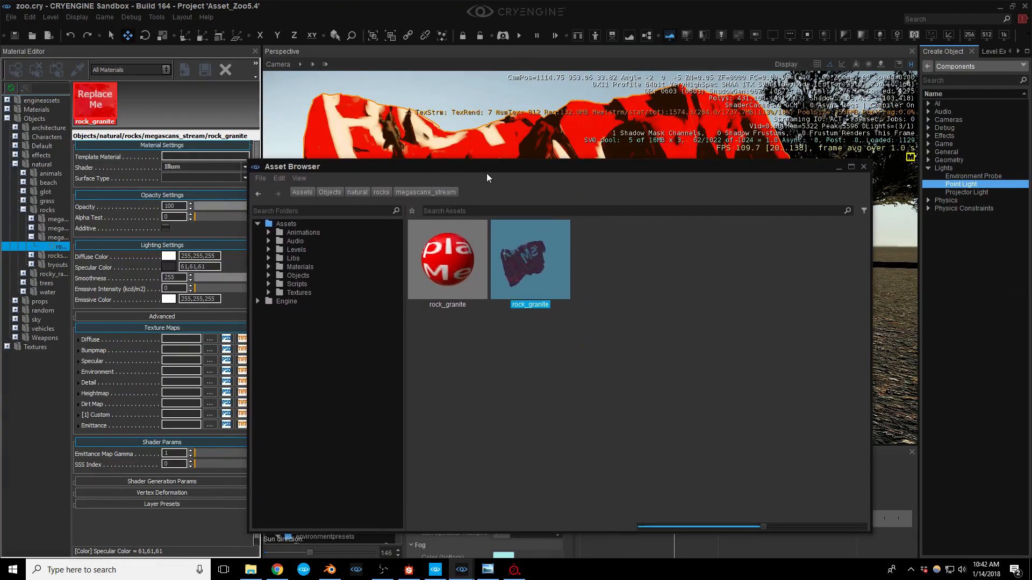
click(251, 569)
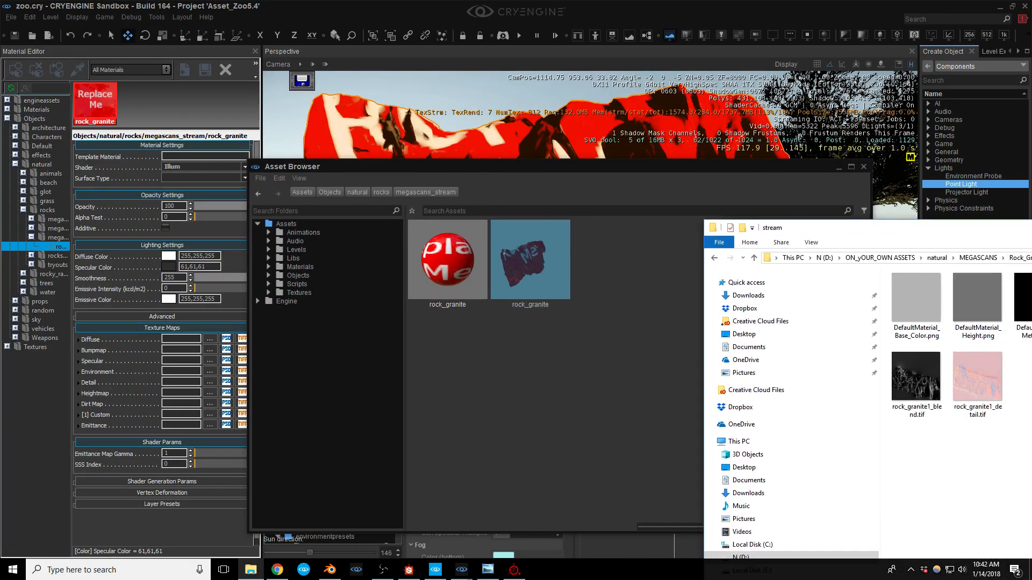
drag(830, 425, 704, 333)
drag(789, 360, 467, 389)
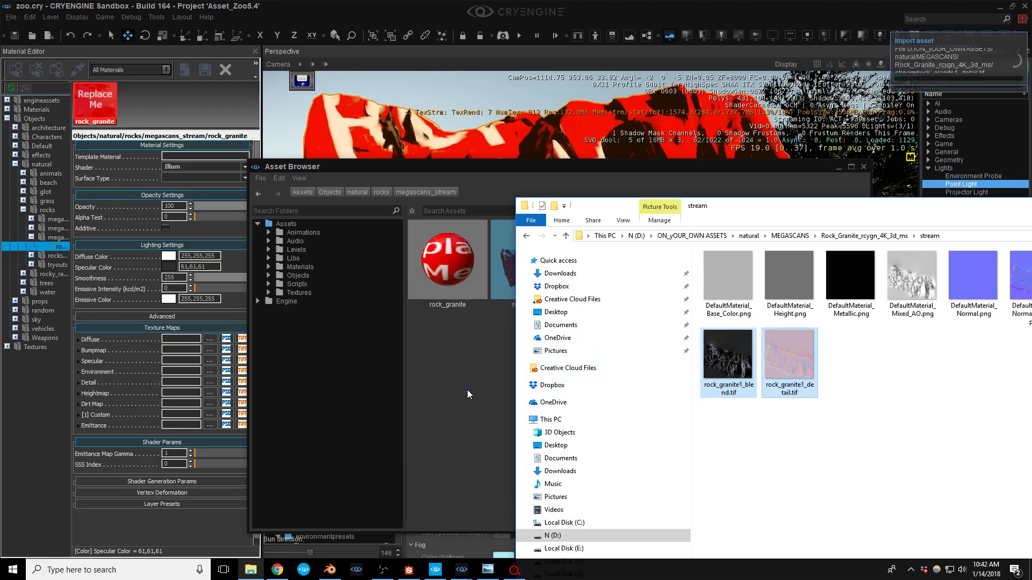
click(495, 163)
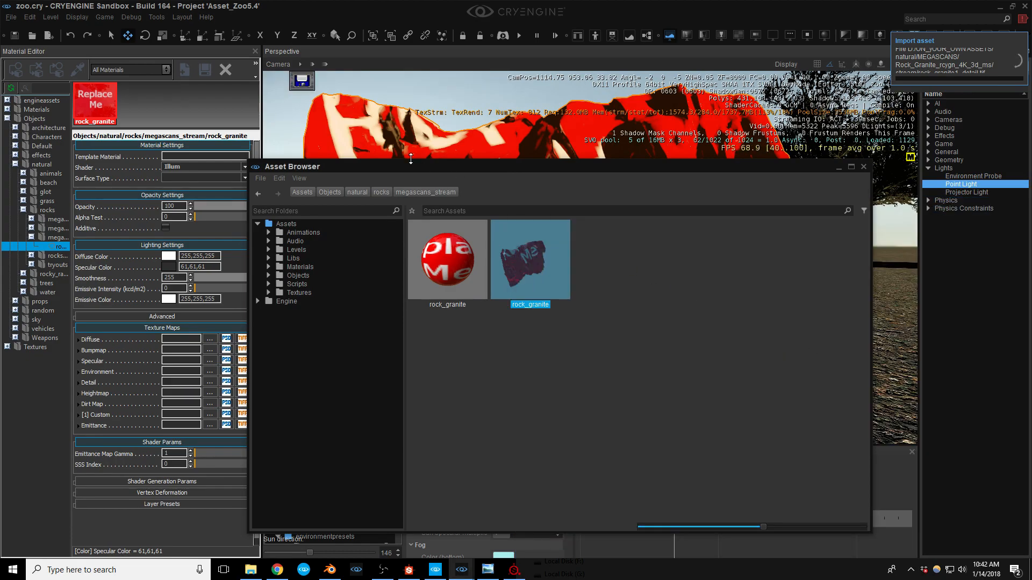
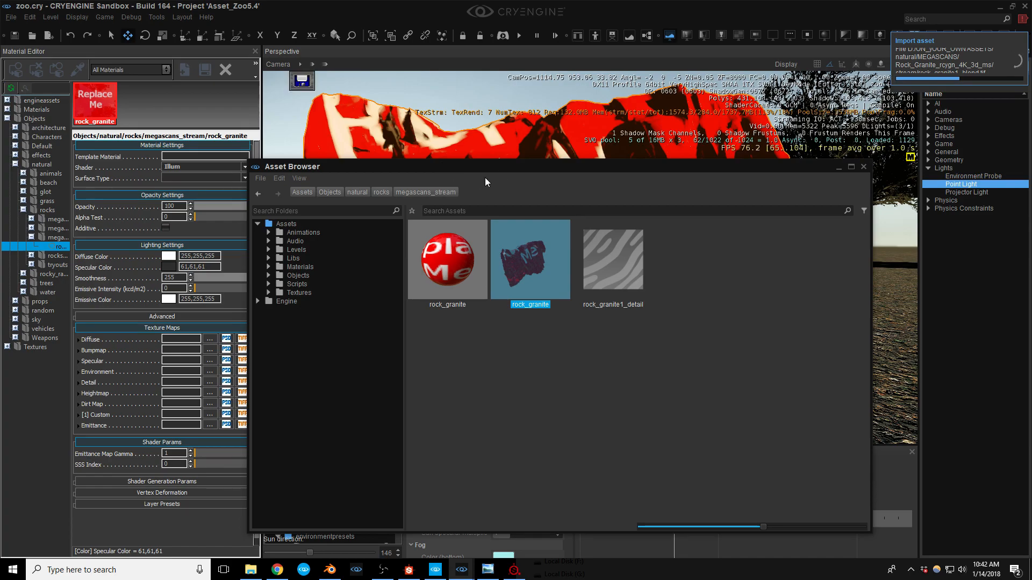
Step: Assign rock_desert1_diff from Textures/rock/custom/keep as the Diffuse map of the rock_granite material
key(w)
right_drag(538, 144, 532, 124)
right_drag(521, 191, 521, 206)
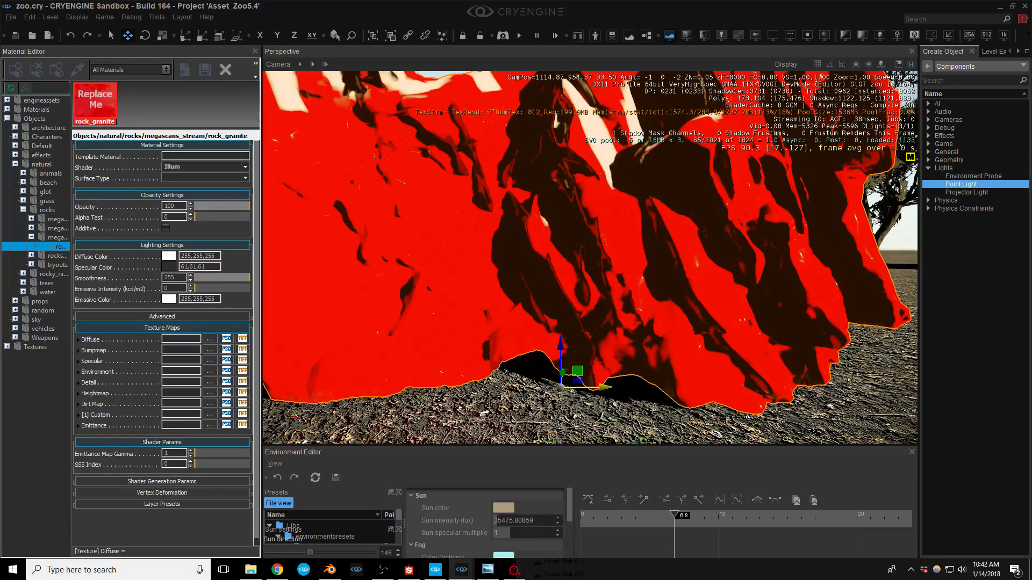
click(209, 338)
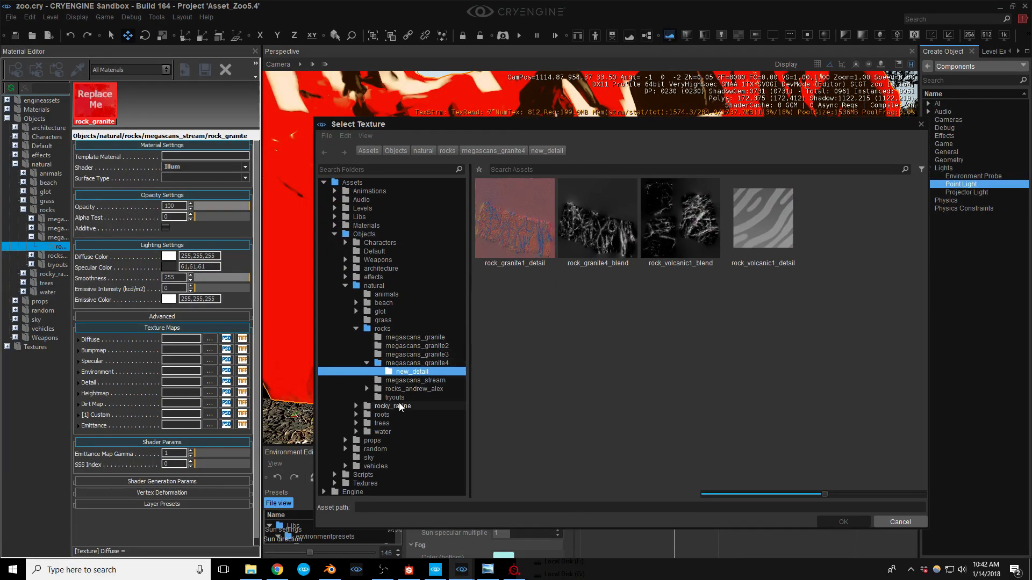
click(381, 329)
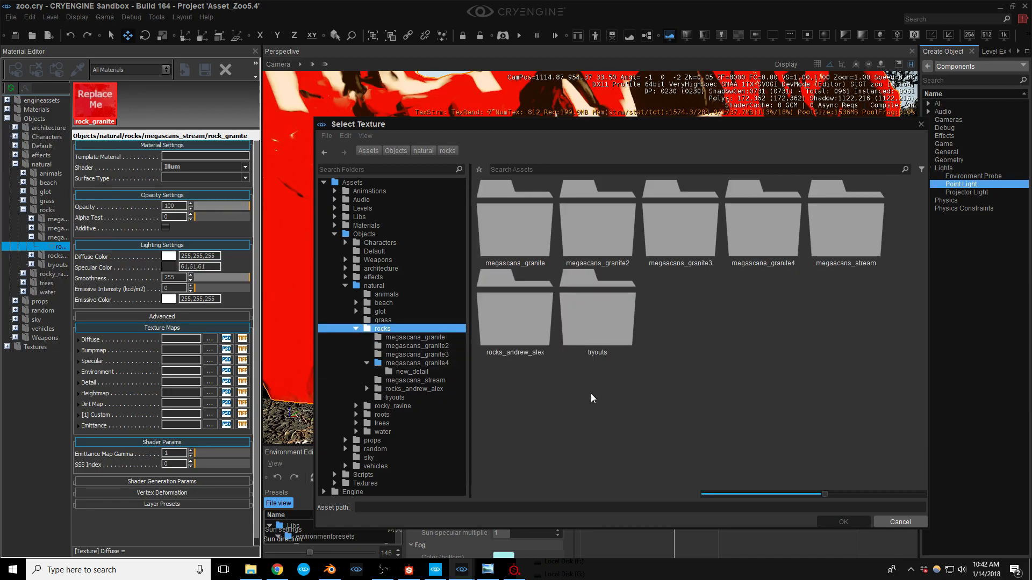
click(367, 485)
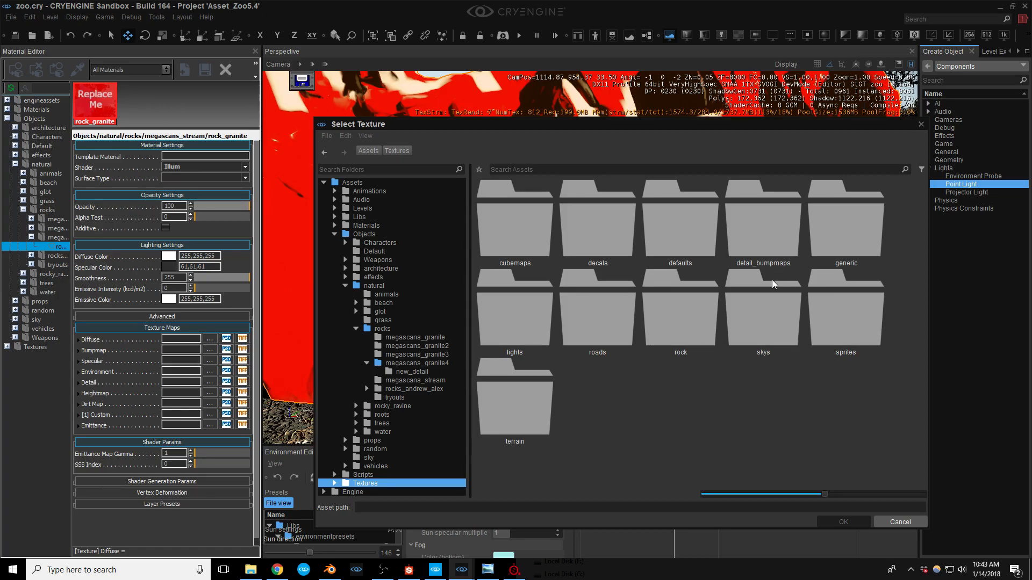
double_click(683, 339)
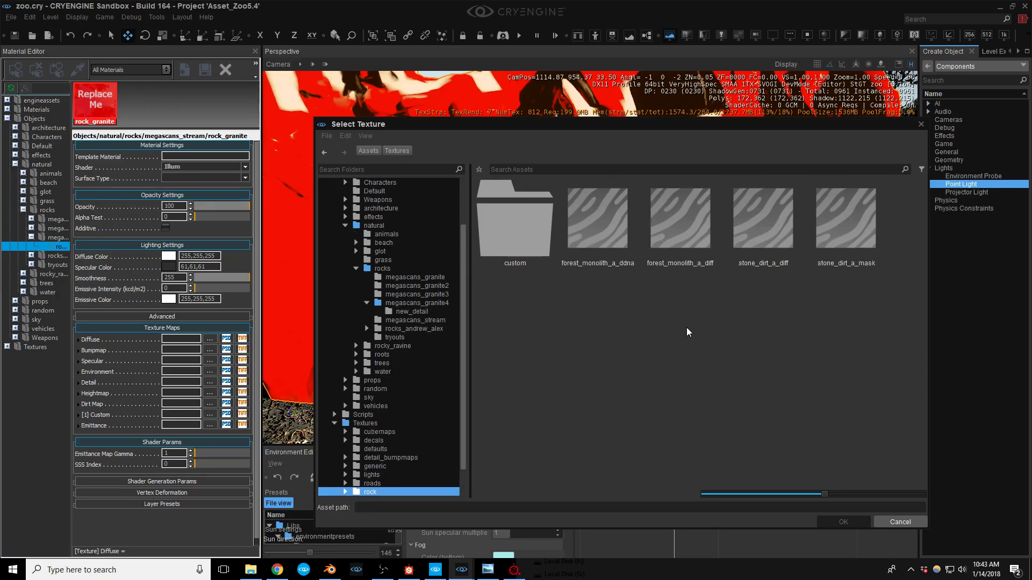
double_click(523, 237)
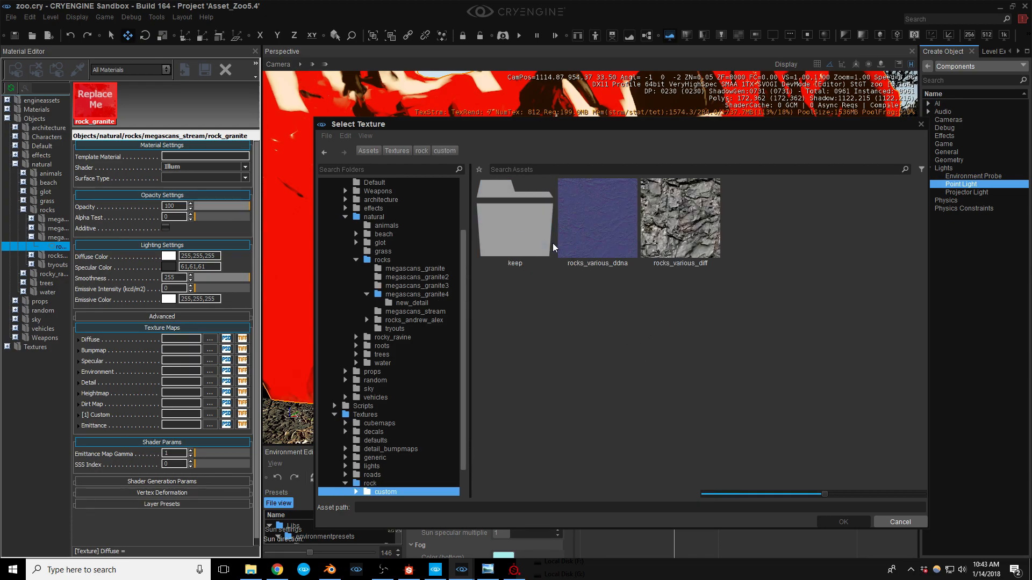
double_click(515, 239)
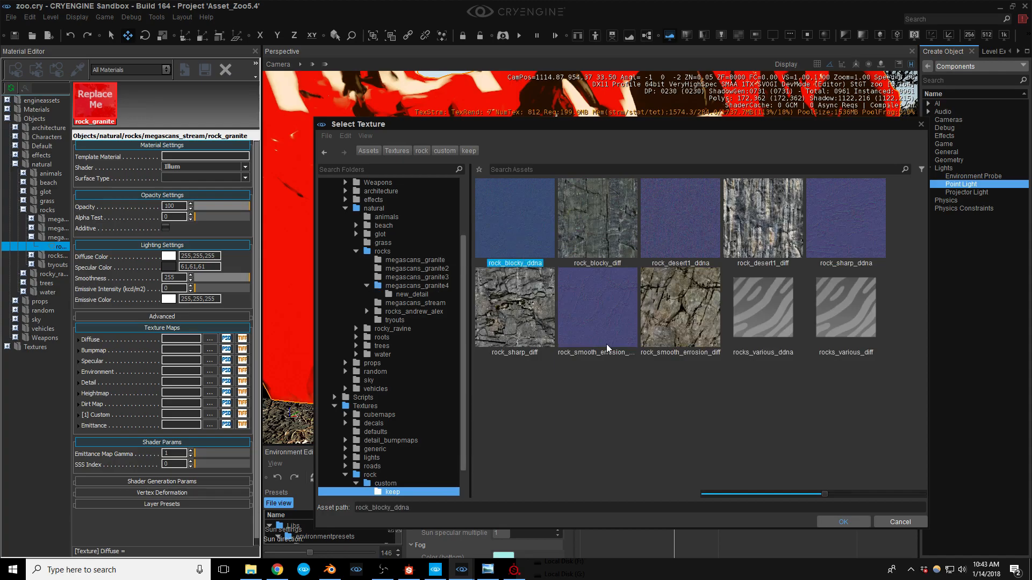
double_click(762, 241)
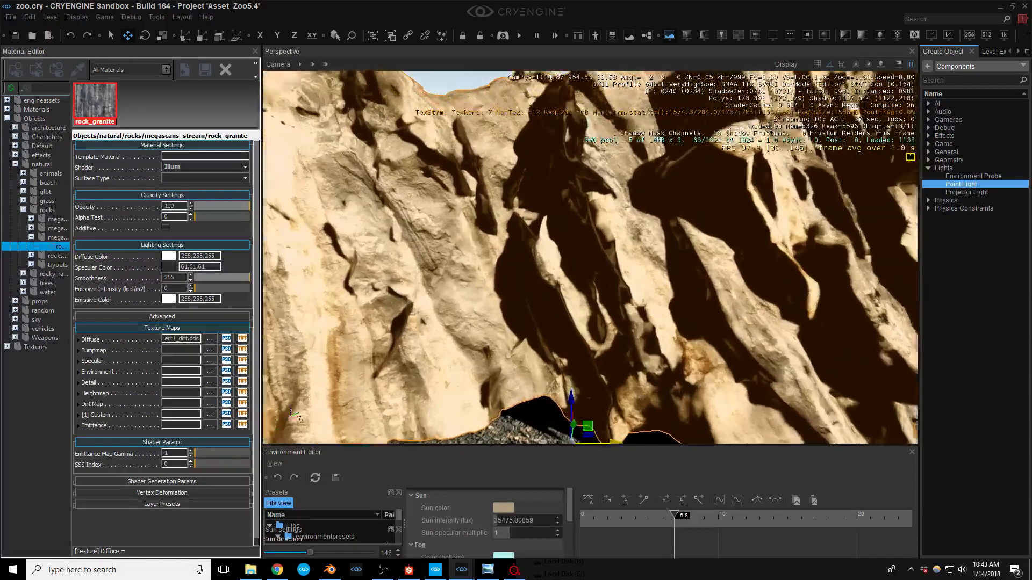
Step: Assign rock_desert1_ddna from the keep folder as the Bumpmap of the rock_granite material
right_drag(640, 309, 639, 277)
scroll(639, 277, down, 3)
scroll(639, 277, up, 2)
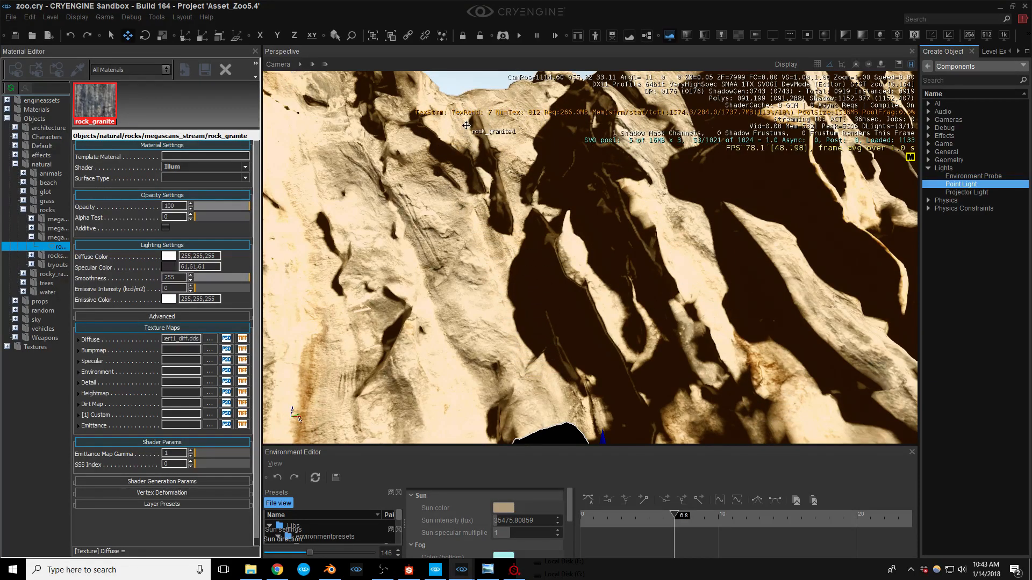
click(210, 350)
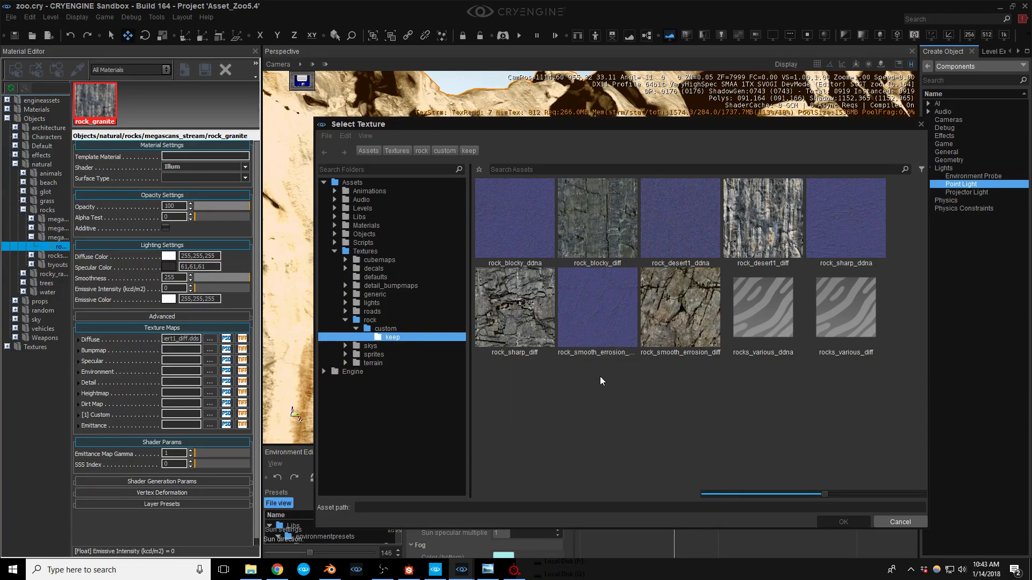
double_click(682, 218)
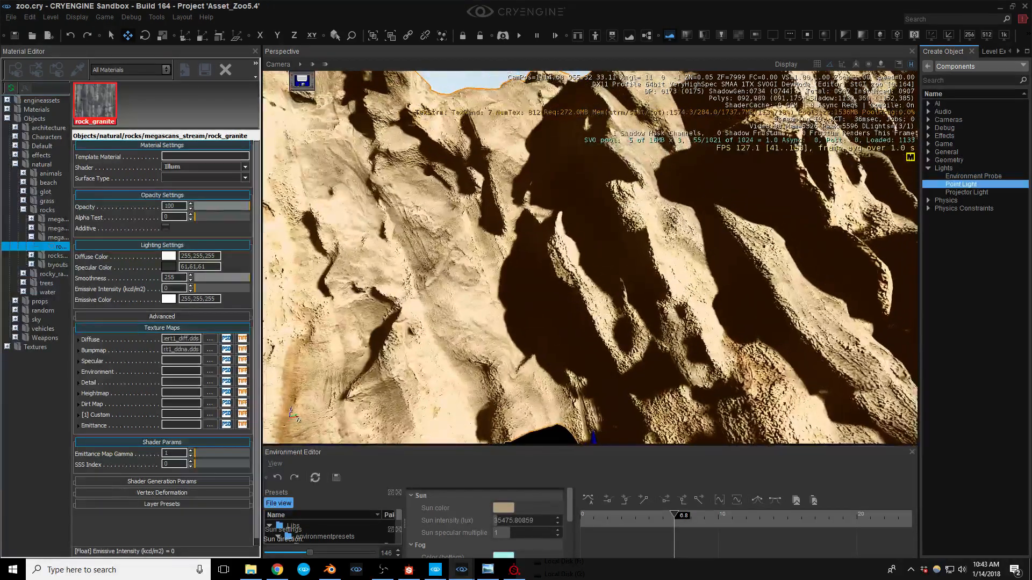
Step: Set the Diffuse map's TileU and TileV to 4 in the rock_granite material
mouse_move(115, 354)
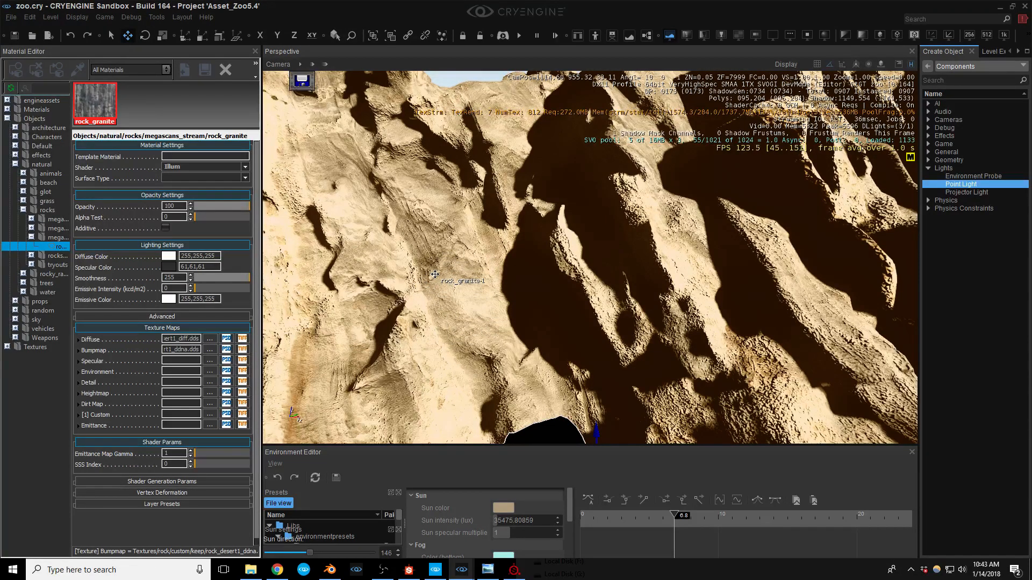
click(78, 340)
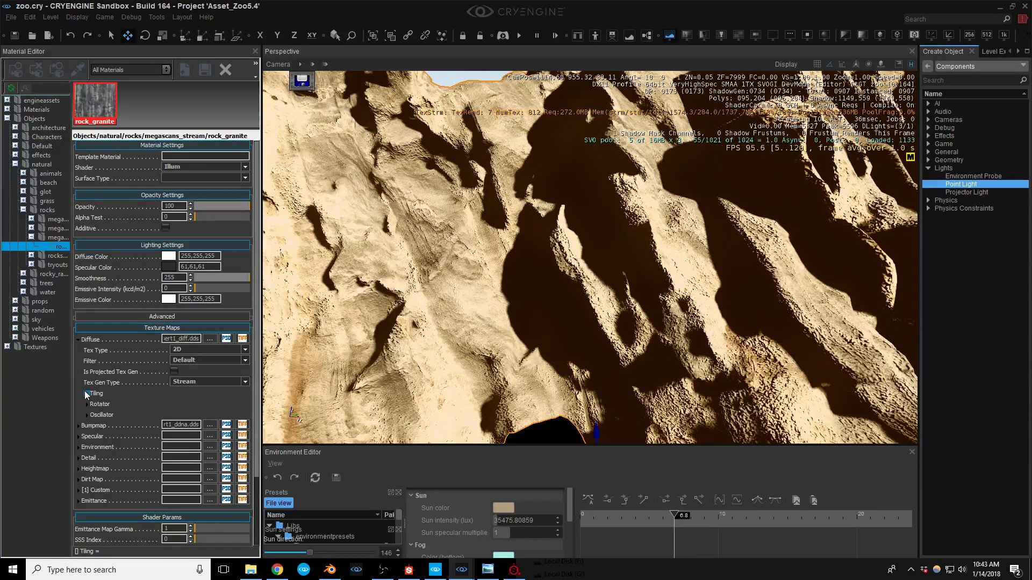
click(86, 393)
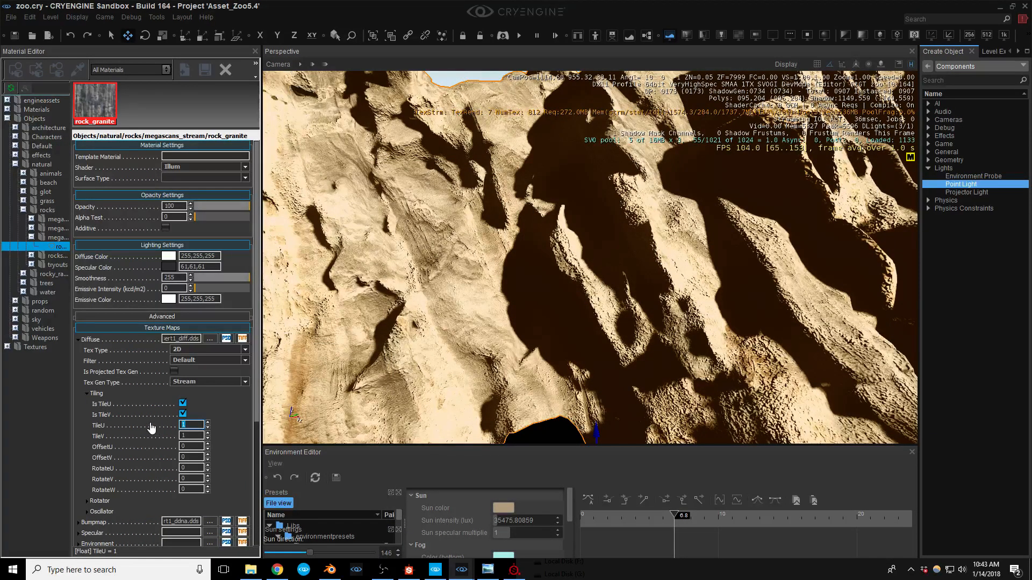
key(Tab)
text(4)
key(Tab)
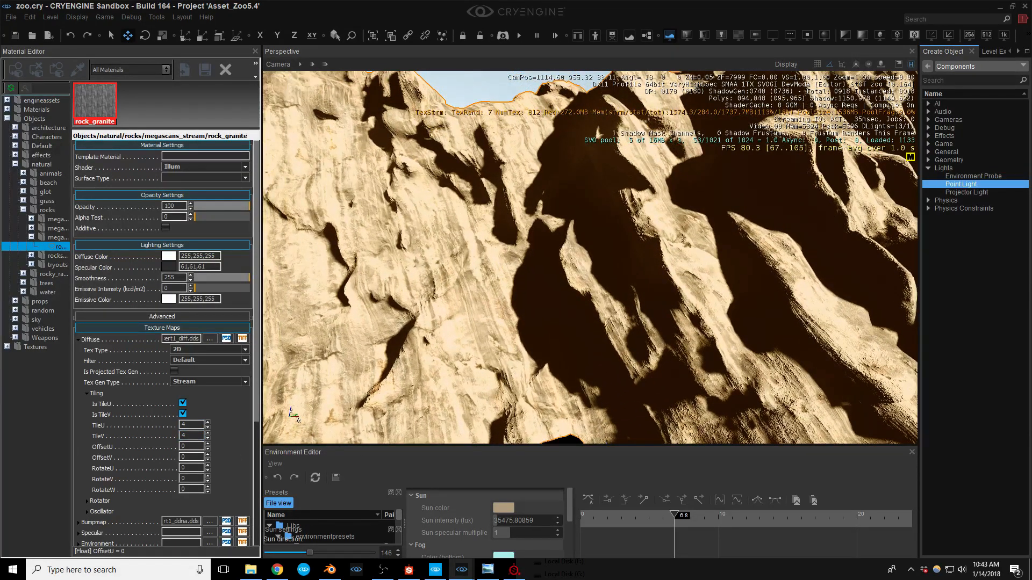
Step: Assign rock_granite1_detail from Objects/natural/rocks/megascans_stream as the Detail map of the rock_granite material
scroll(218, 411, down, 2)
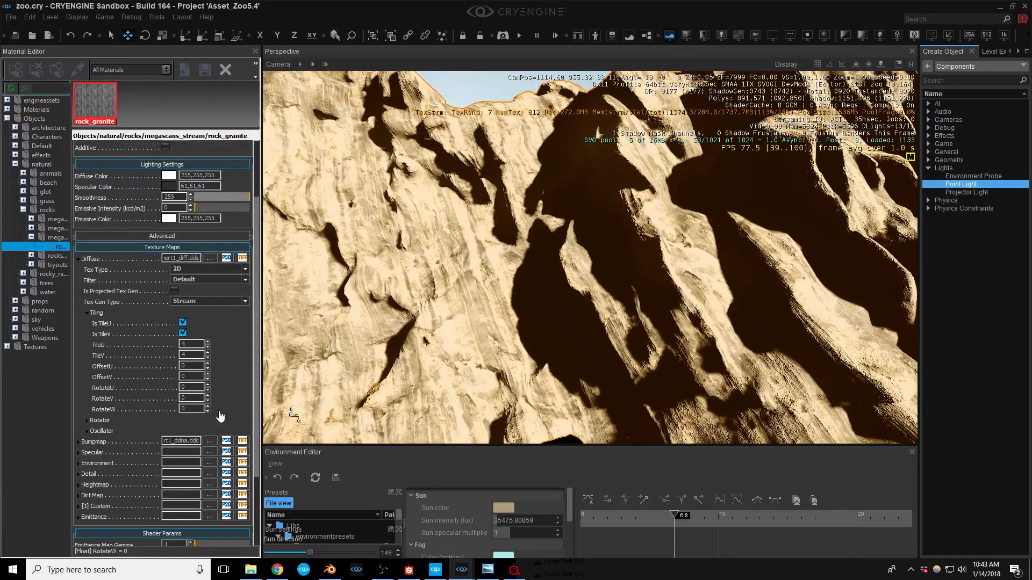
scroll(220, 417, down, 3)
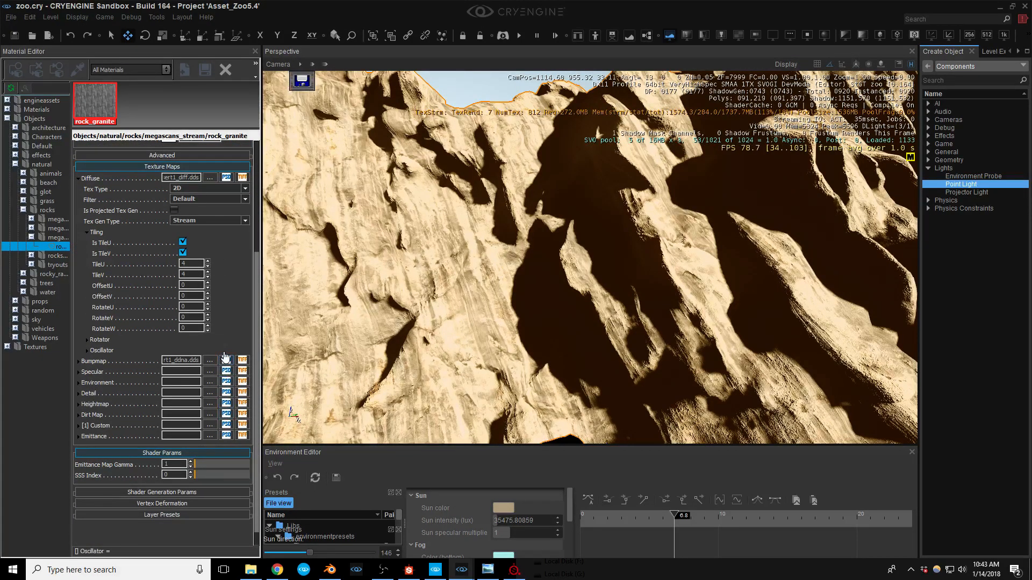
click(78, 394)
scroll(204, 382, down, 2)
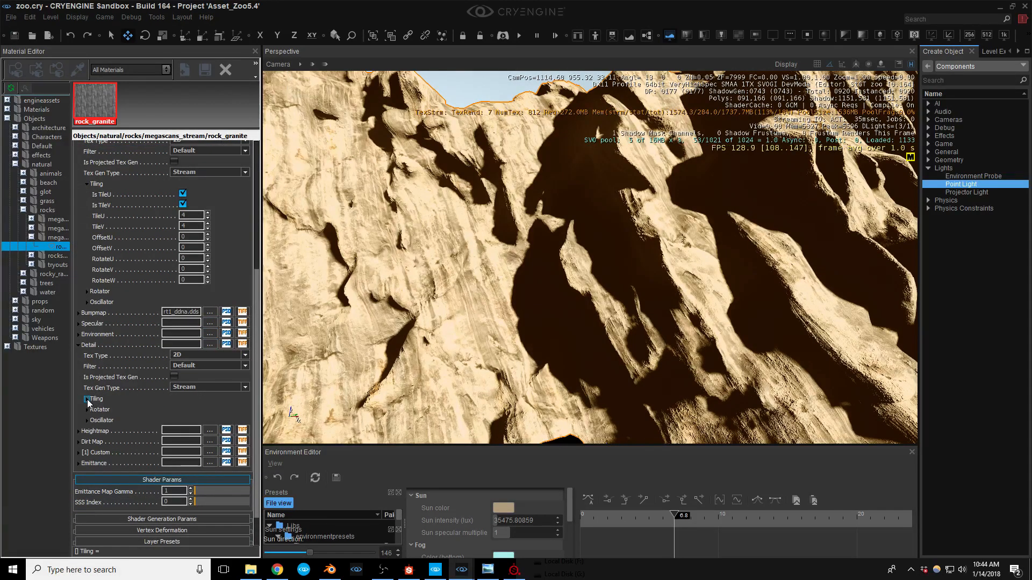
click(87, 399)
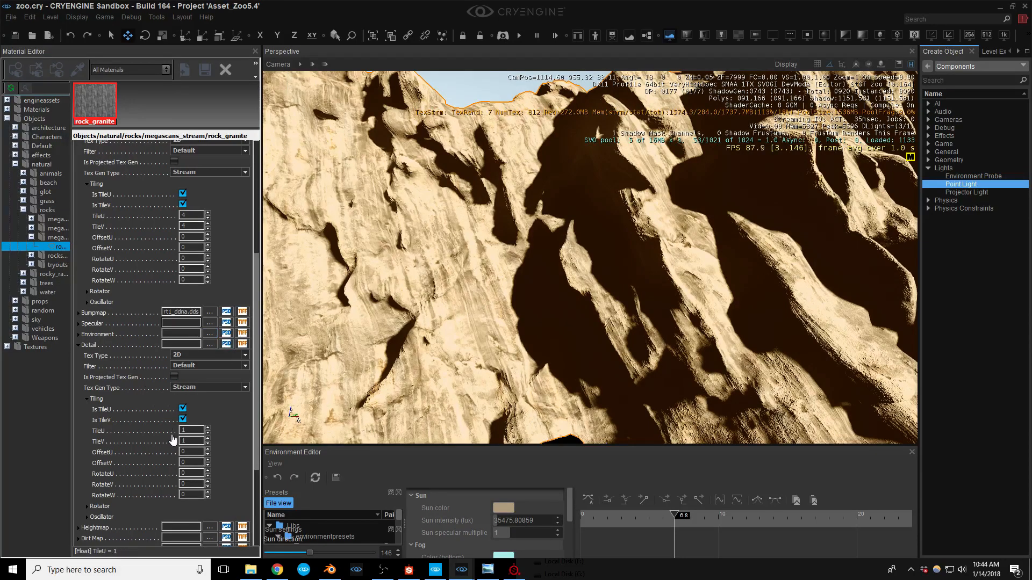
click(210, 344)
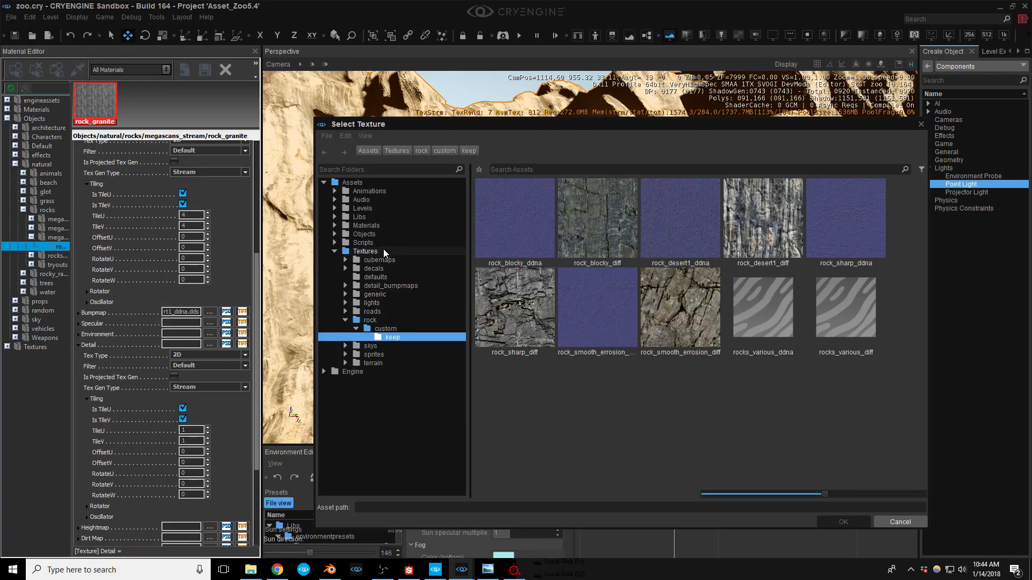
click(384, 234)
double_click(508, 332)
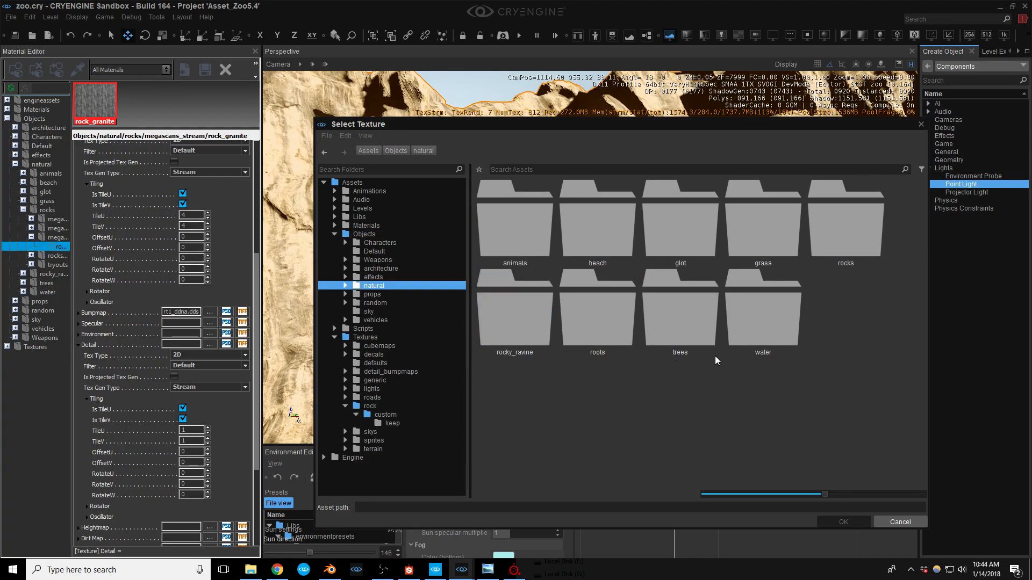
double_click(844, 238)
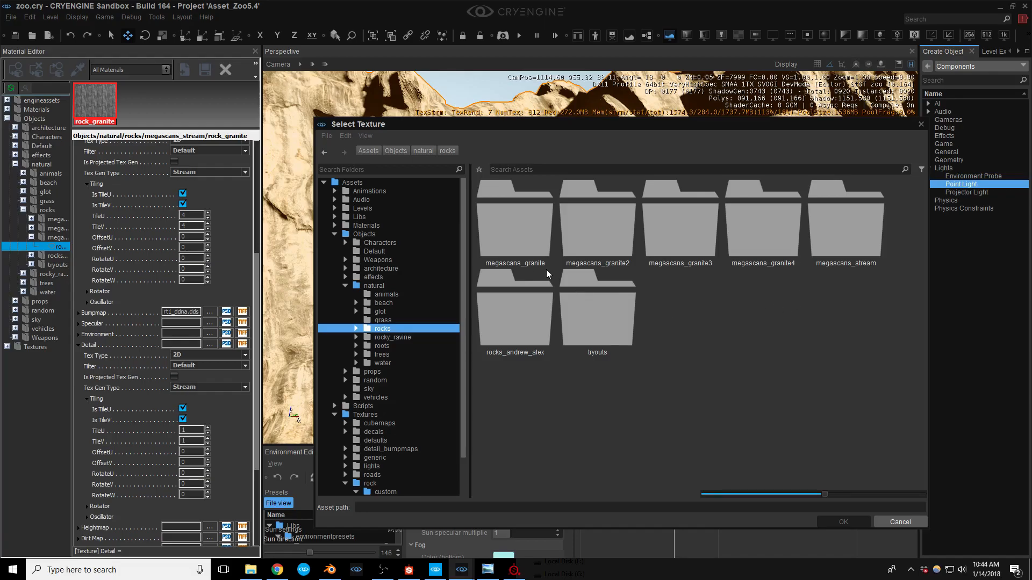
double_click(841, 247)
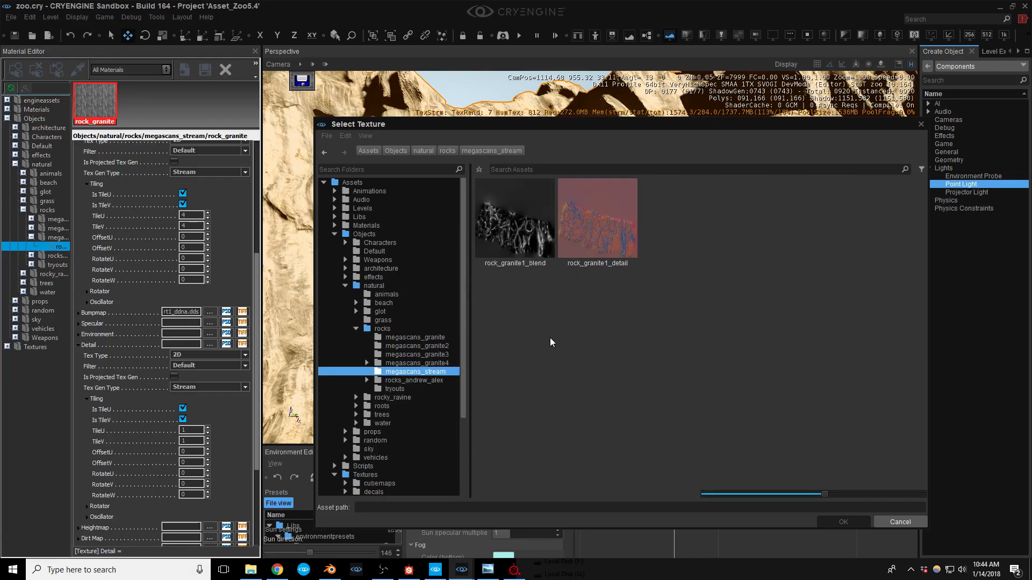
double_click(596, 243)
click(507, 308)
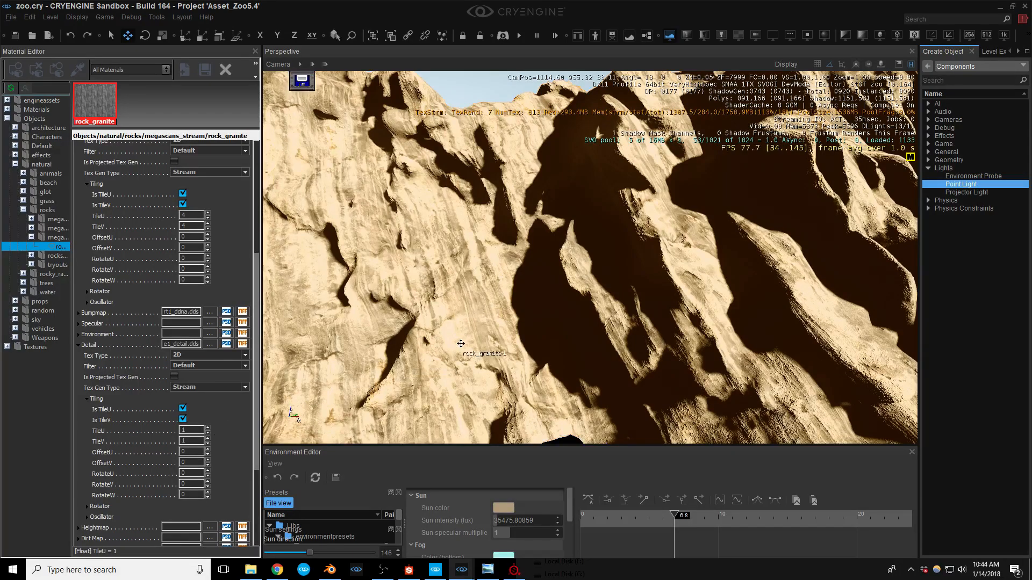
Step: Enable Detail Mapping in the rock_granite shader generation parameters and inspect the rock face
scroll(224, 432, down, 2)
scroll(224, 434, down, 3)
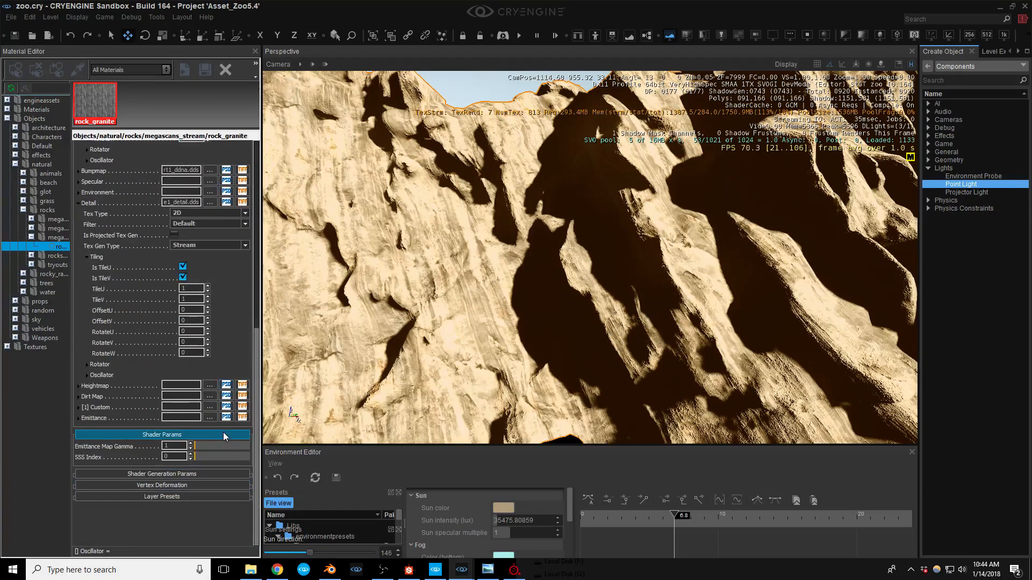
scroll(186, 476, down, 4)
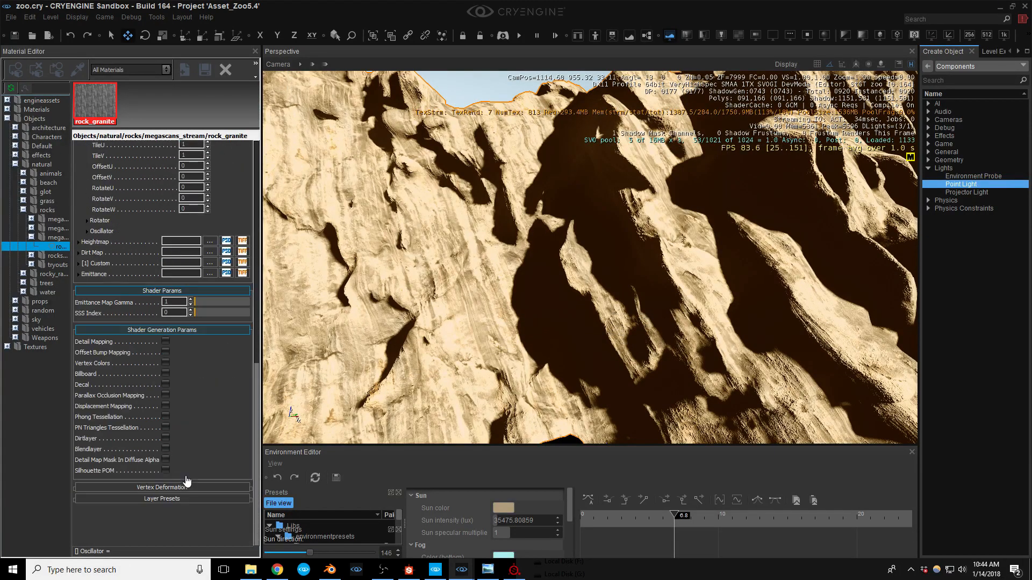
click(166, 342)
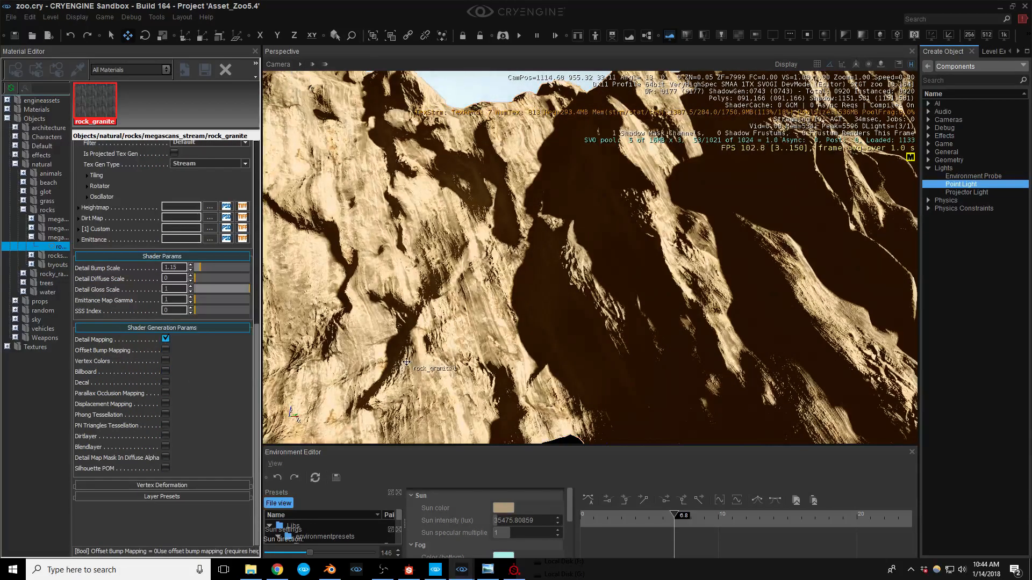
right_drag(589, 258, 564, 269)
mouse_move(564, 269)
middle_down()
mouse_move(662, 257)
mouse_move(572, 275)
middle_up()
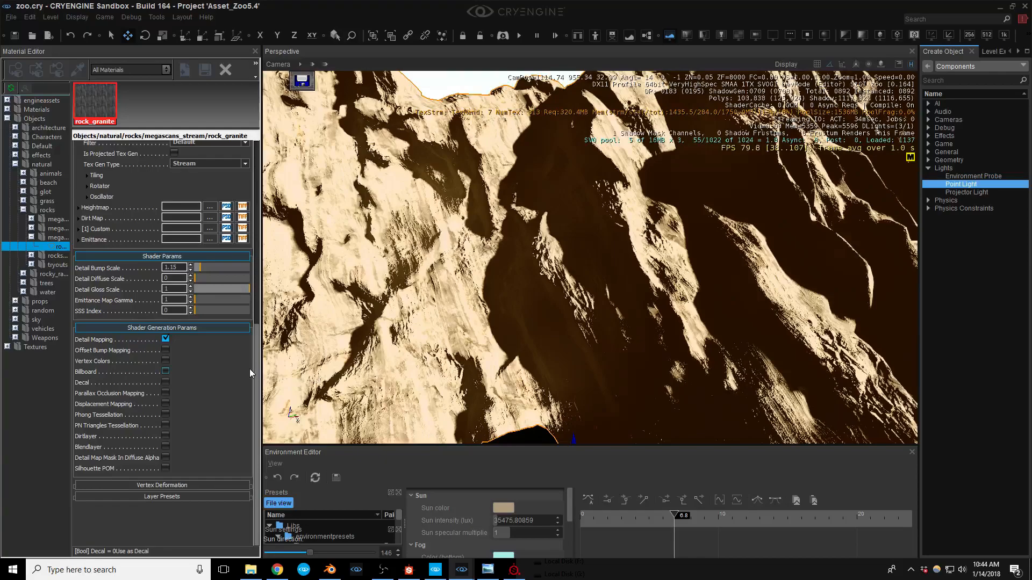
Step: Set the Detail map's TileU and TileV to 0.25
scroll(250, 380, up, 1)
scroll(260, 372, up, 10)
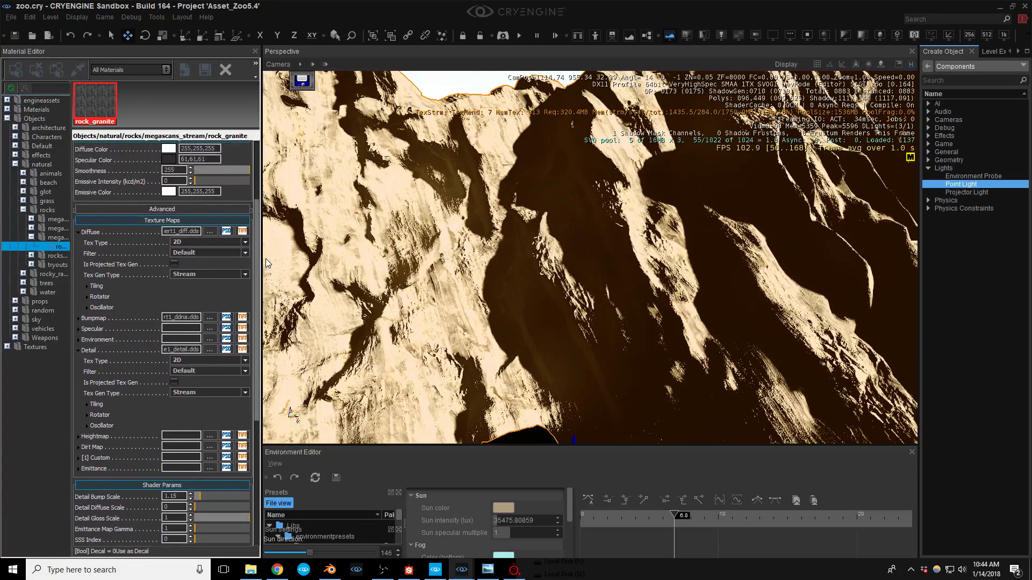
click(86, 404)
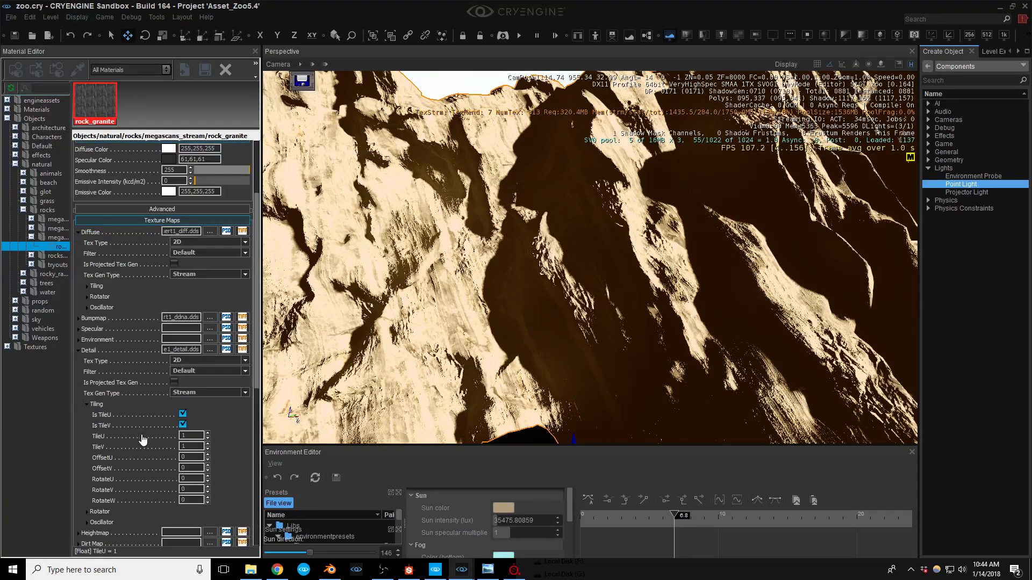
click(87, 287)
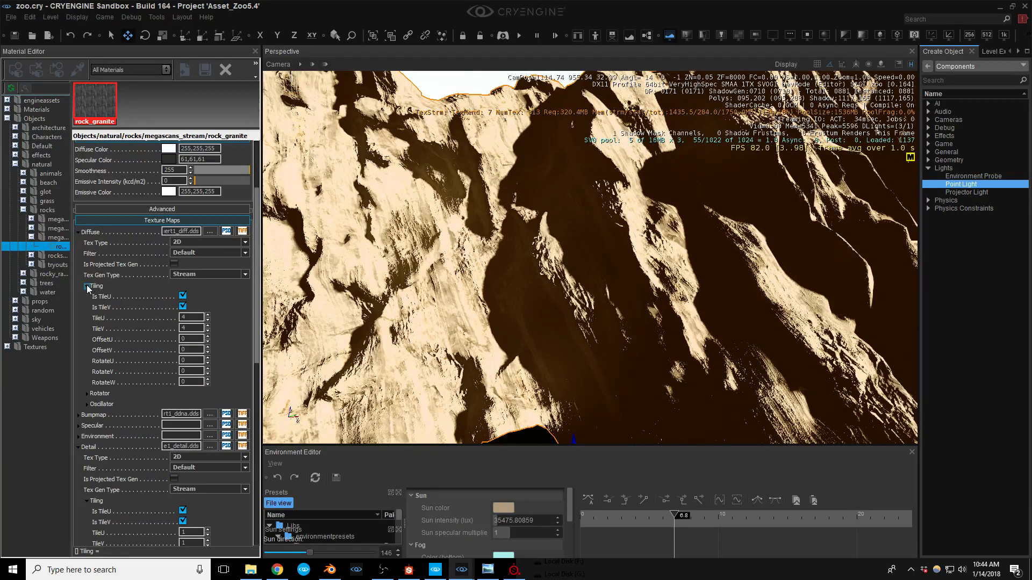
scroll(175, 509, down, 2)
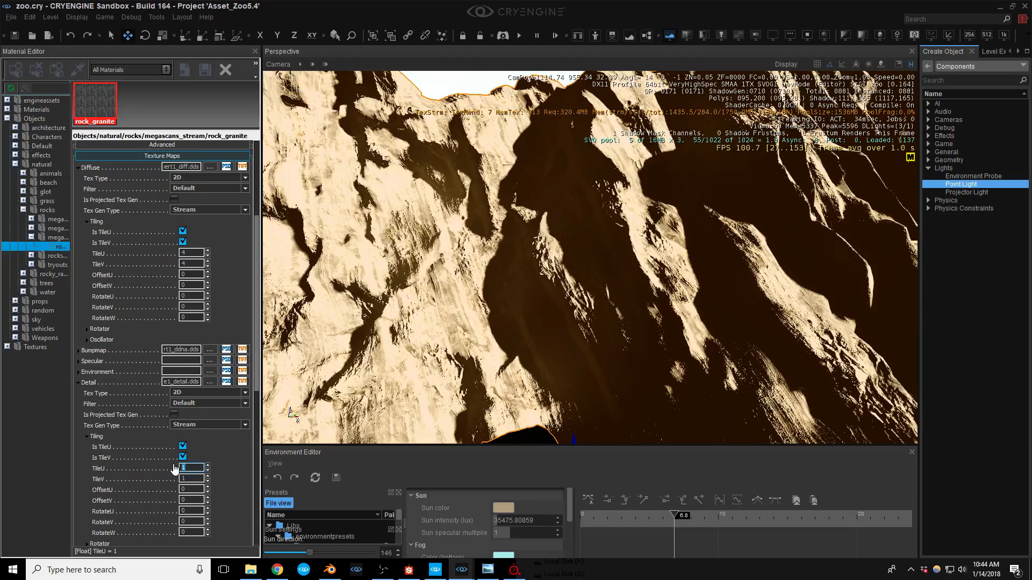
key(Tab)
text(.25)
key(Return)
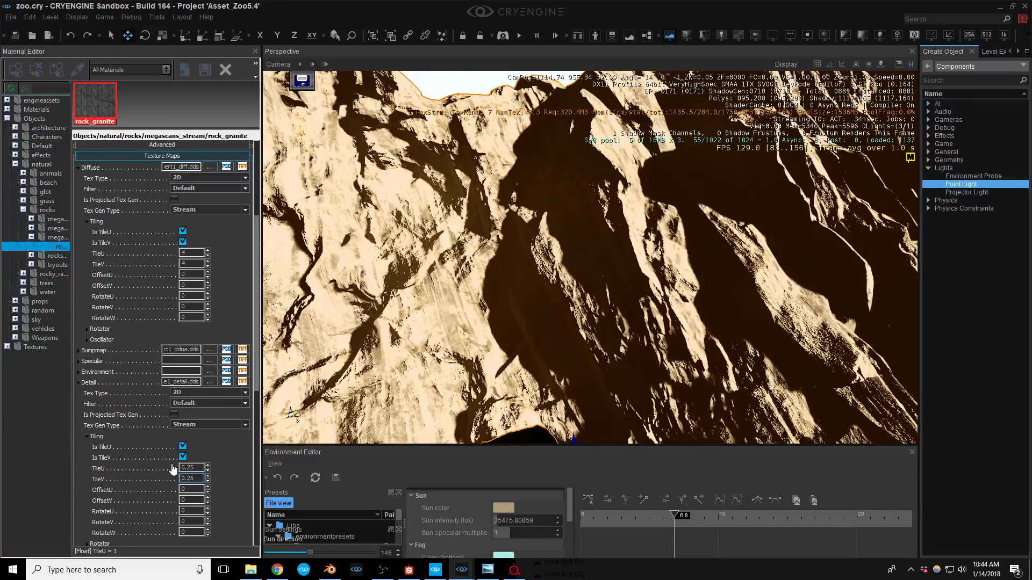
Step: Set the environment's sun direction to 85 to relight the rock face
right_drag(593, 332, 607, 326)
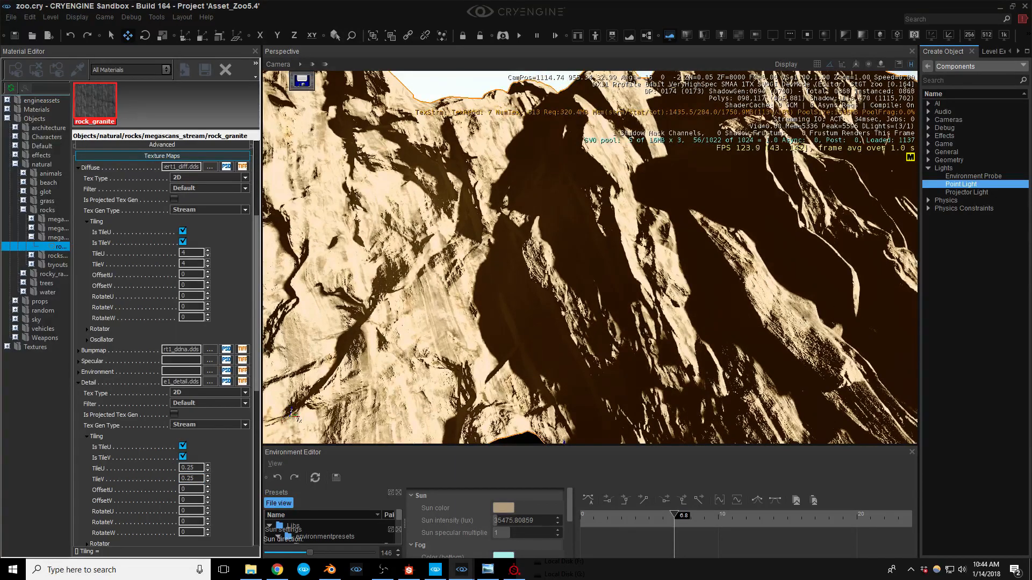
mouse_move(305, 554)
mouse_down()
mouse_move(315, 553)
mouse_move(288, 554)
mouse_move(293, 562)
mouse_up()
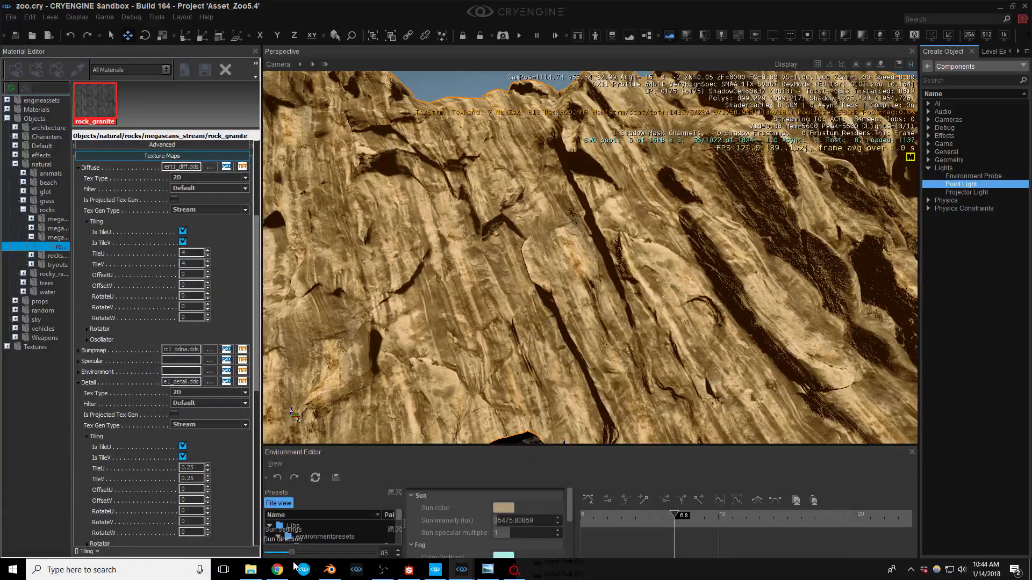
right_drag(702, 290, 699, 274)
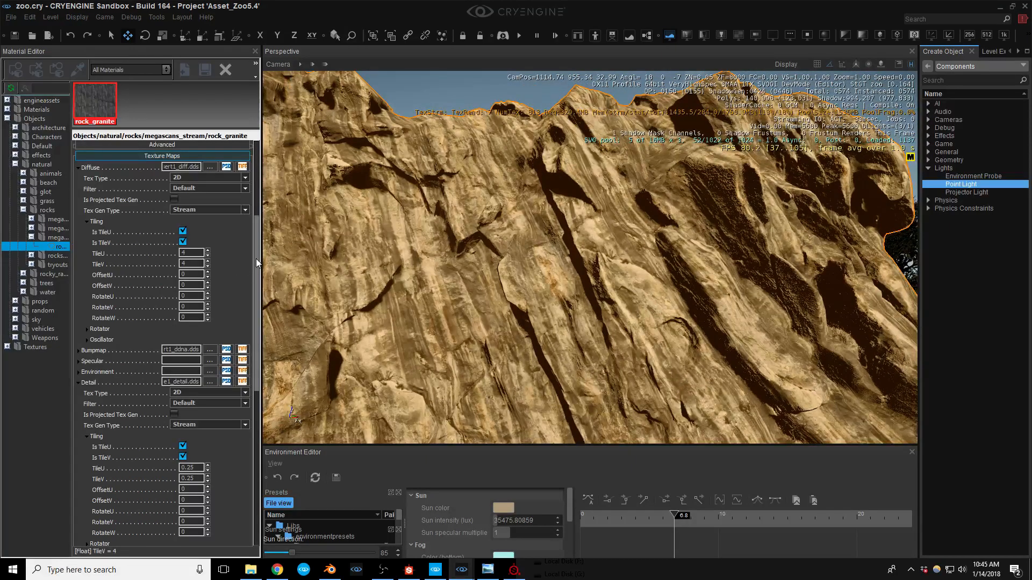
Step: Raise the material's Detail Bump Scale to 2.12, keeping Detail Diffuse Scale at 0 and Detail Gloss Scale at 1
drag(256, 259, 255, 302)
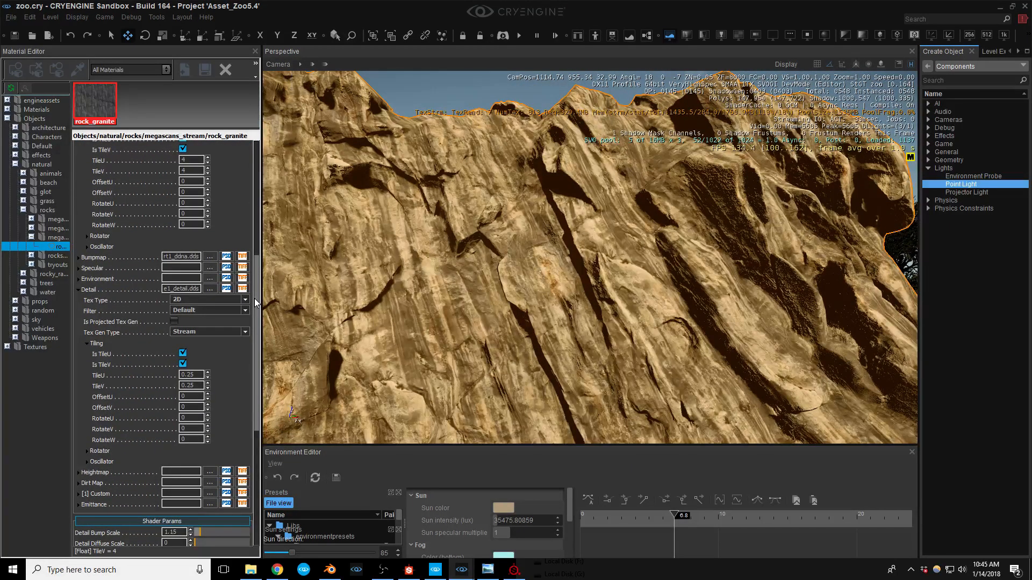
drag(255, 303, 258, 409)
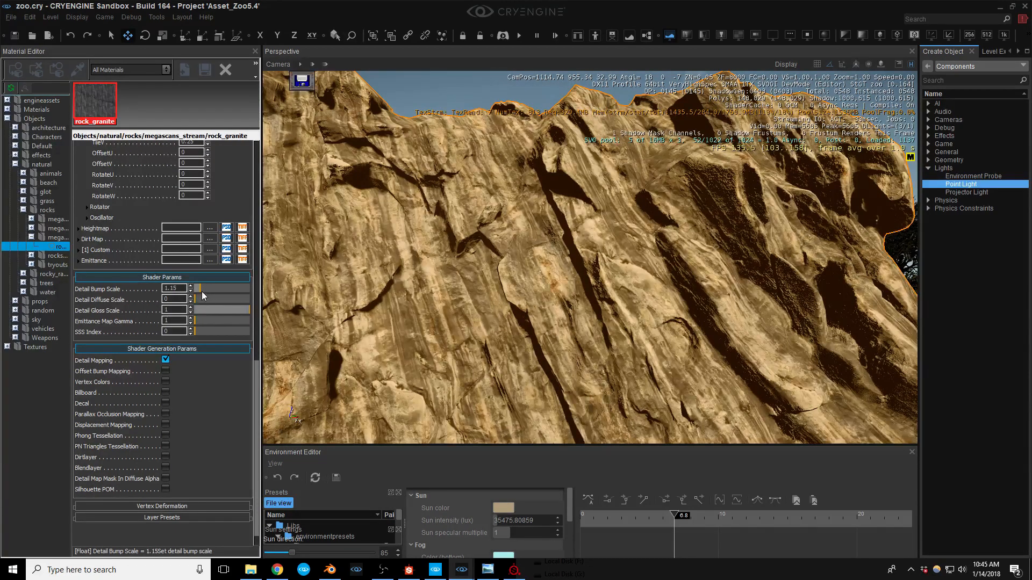
mouse_move(198, 289)
mouse_down()
mouse_move(214, 289)
mouse_move(194, 292)
mouse_move(205, 289)
mouse_up()
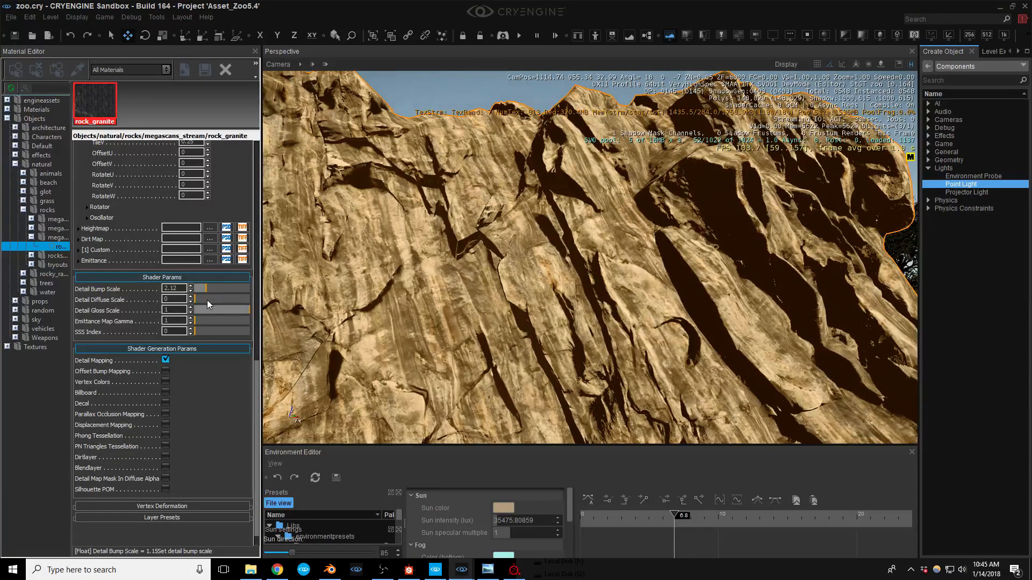
drag(200, 299, 182, 309)
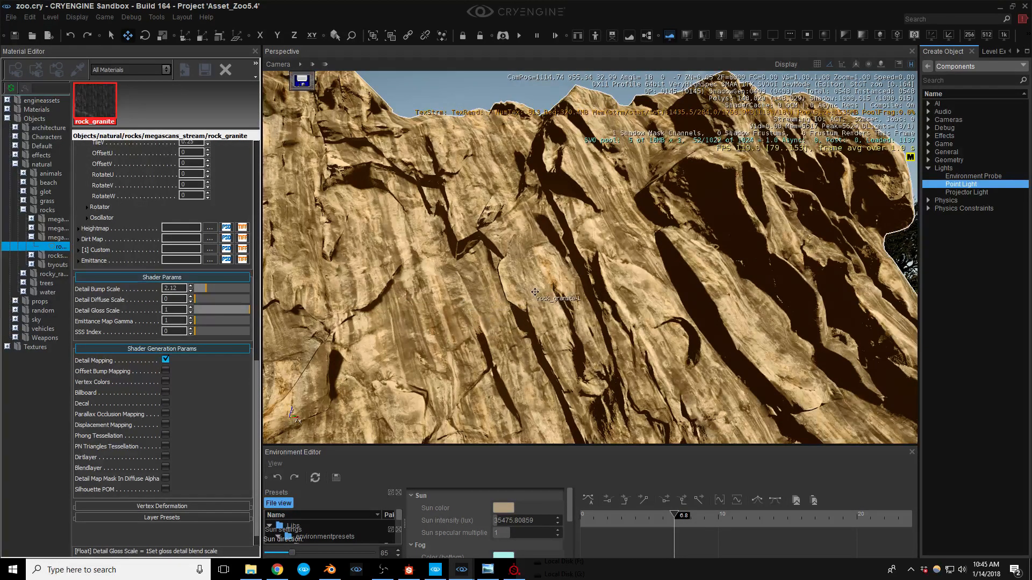
click(718, 261)
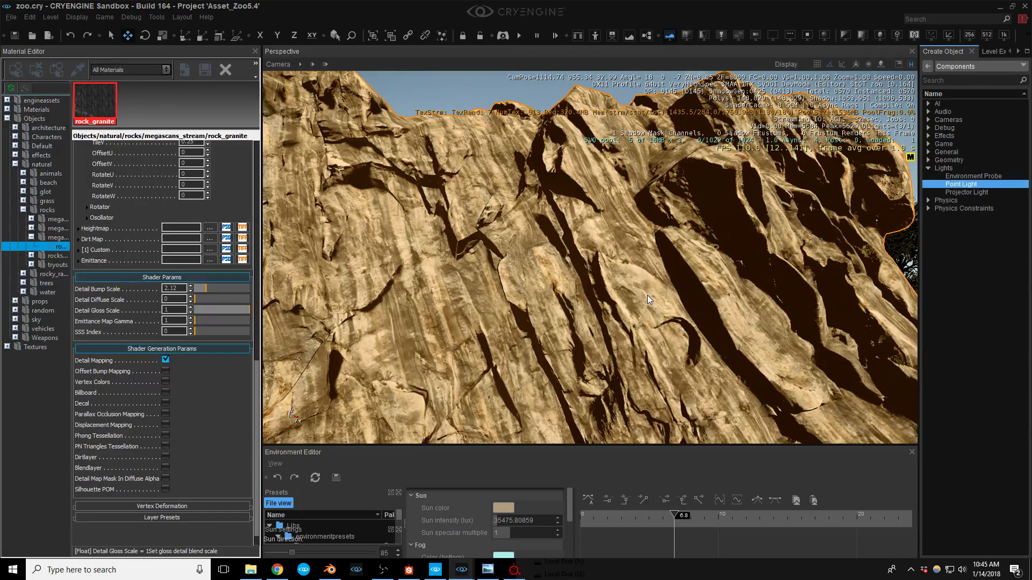
Step: Adjust the rock's lighting by setting the time of day to 6.9 and the sun direction to 66
right_drag(647, 295, 650, 315)
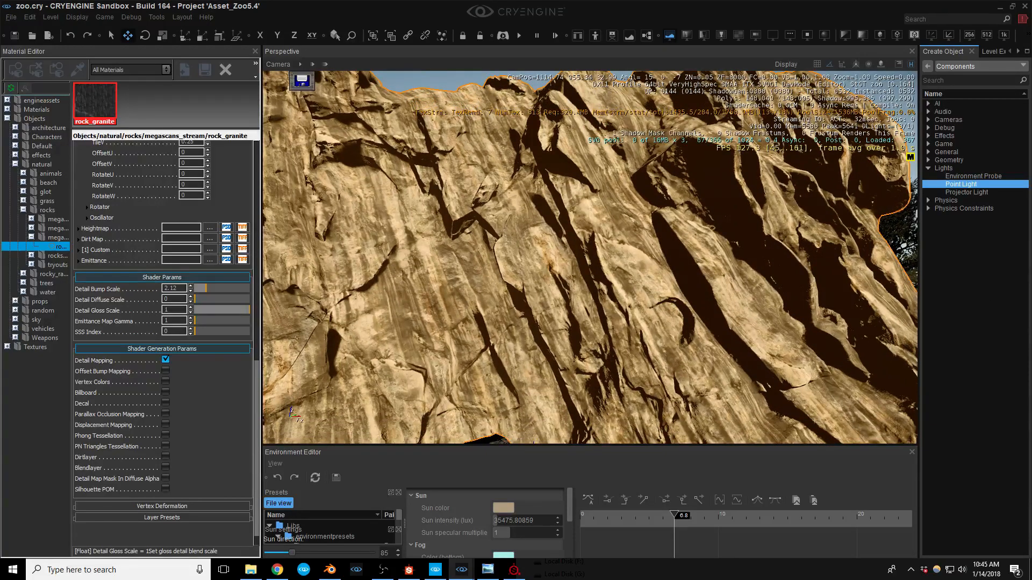
mouse_move(678, 516)
mouse_down()
mouse_move(688, 517)
mouse_move(665, 521)
mouse_up()
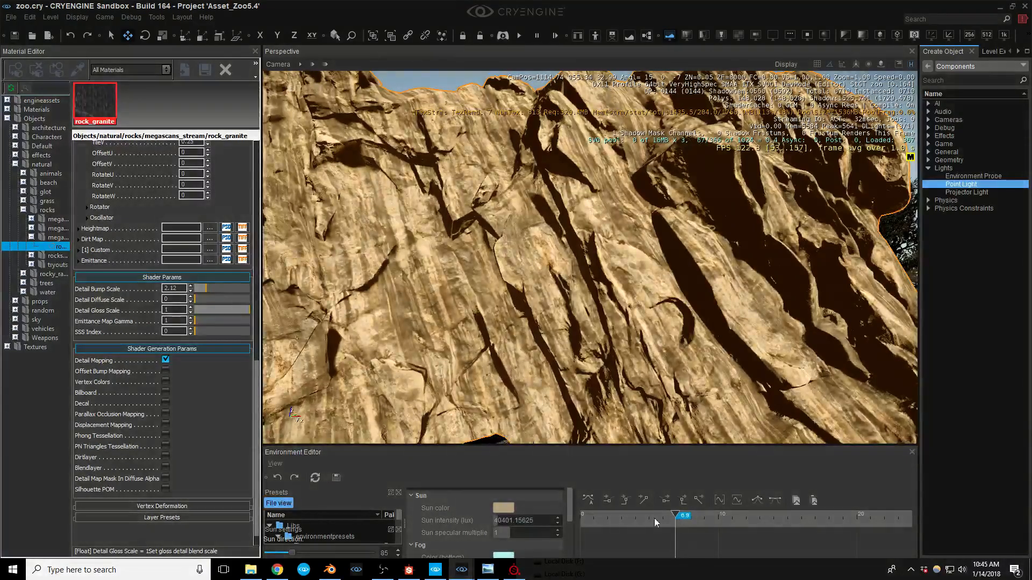
drag(295, 553, 289, 550)
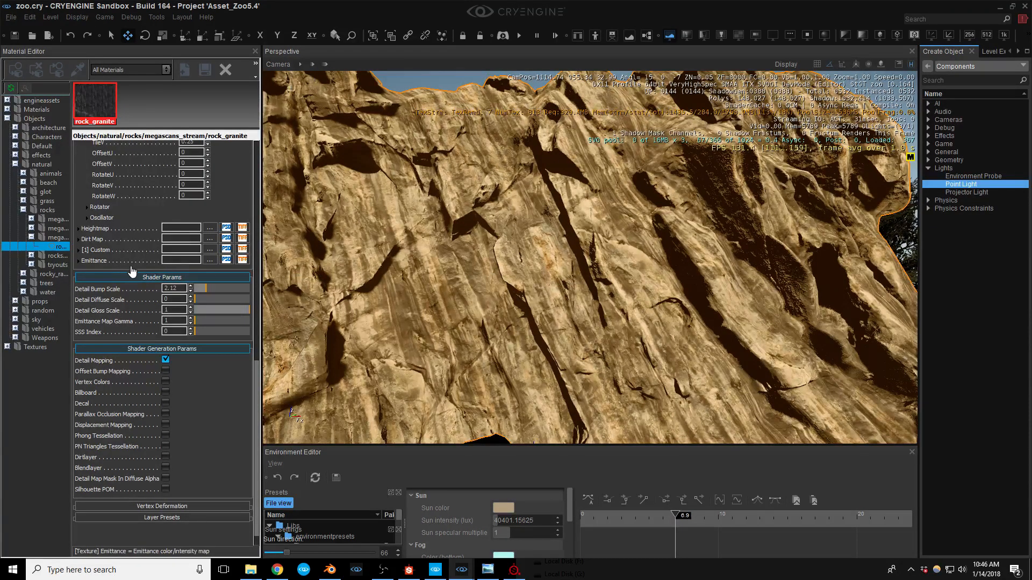
Step: Enable Blendlayer on the rock_granite material and assign rock_granite1_blend as its Blending Map
click(166, 468)
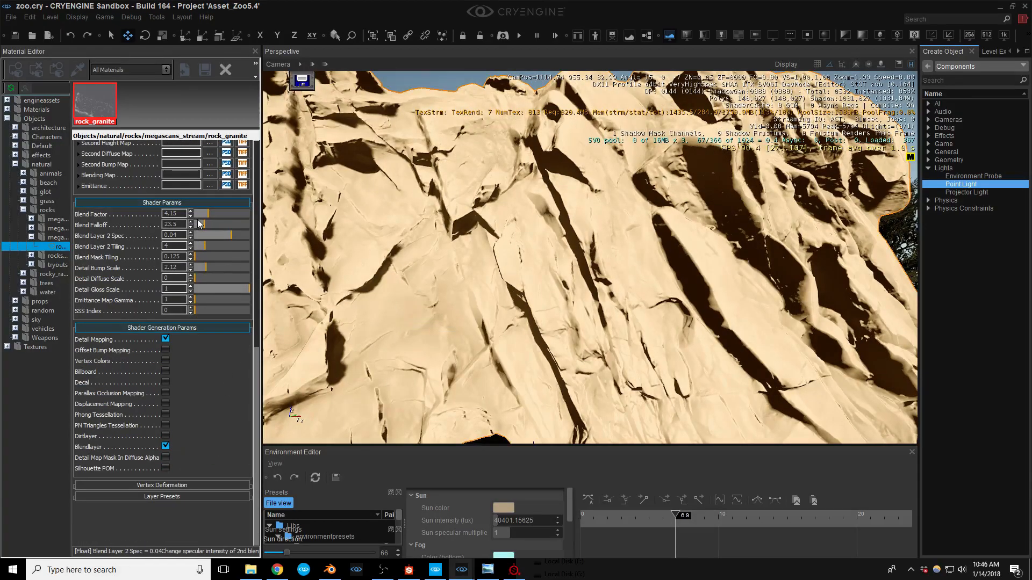
click(209, 175)
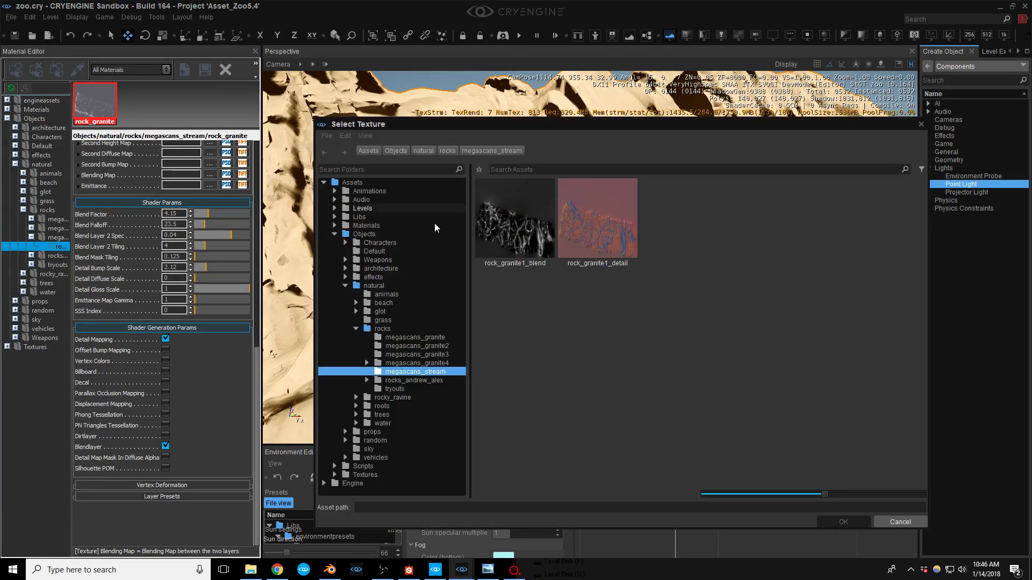
double_click(523, 253)
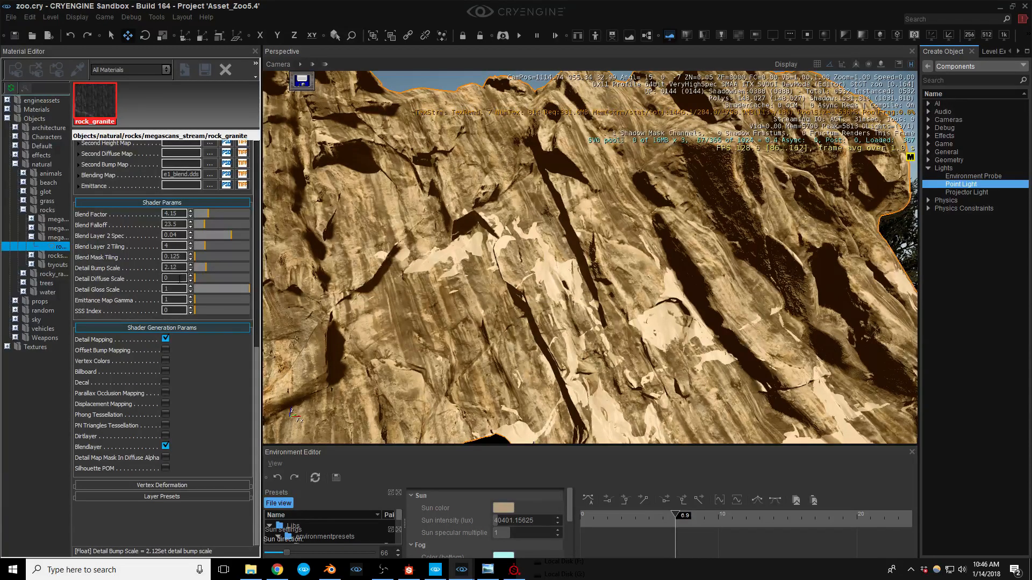
Step: Set the Blend Mask Tiling to 0.25, the Blend Factor to 5.38 and the Blend Falloff to 3.8
drag(183, 256, 163, 261)
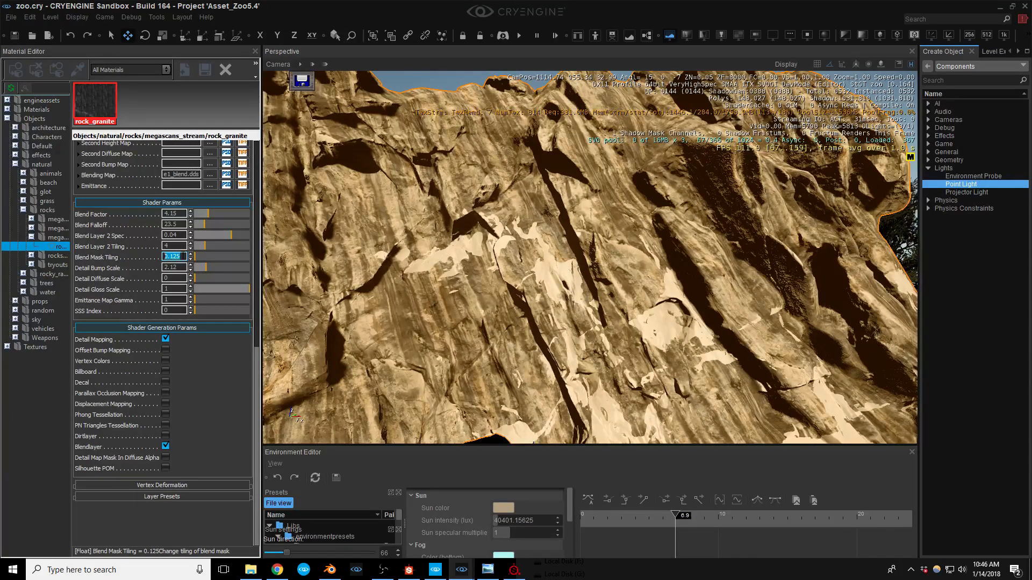
text(.25)
key(Return)
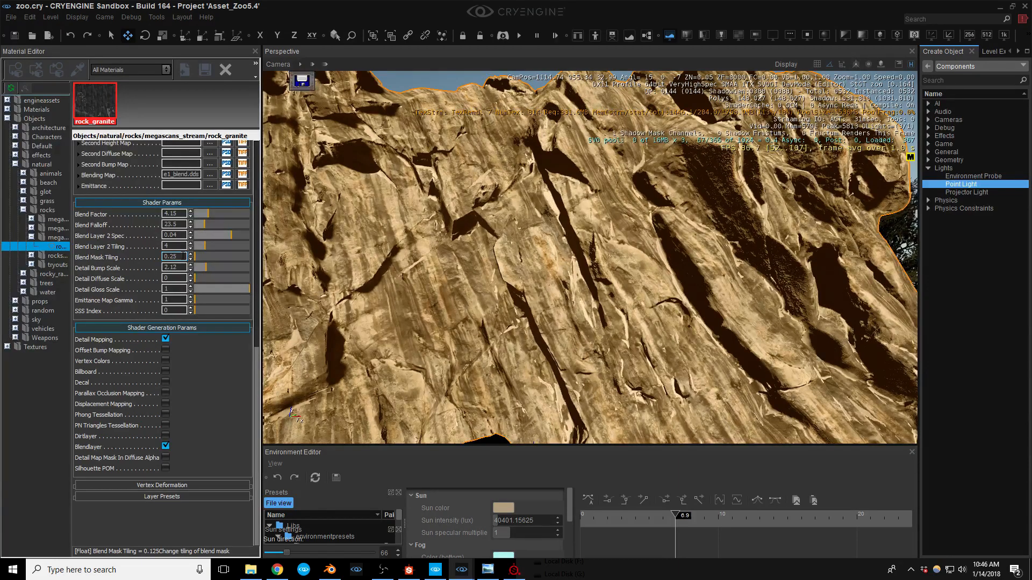
mouse_move(211, 214)
mouse_down()
mouse_move(245, 214)
mouse_move(196, 224)
mouse_up()
click(198, 223)
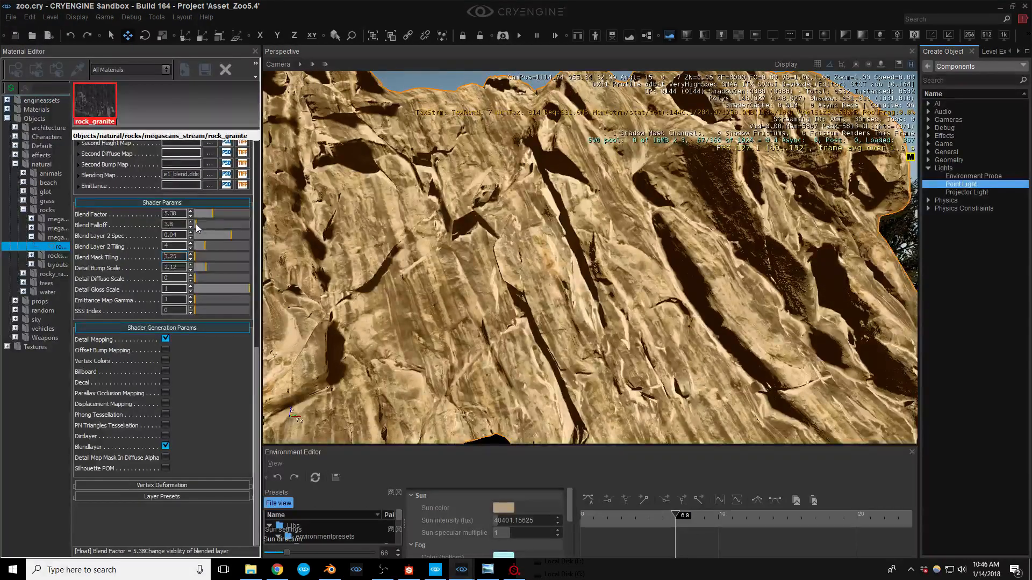
Step: Assign moss_green_c_diff from Textures/generic/moss as the material's Second Diffuse Map
scroll(231, 253, up, 3)
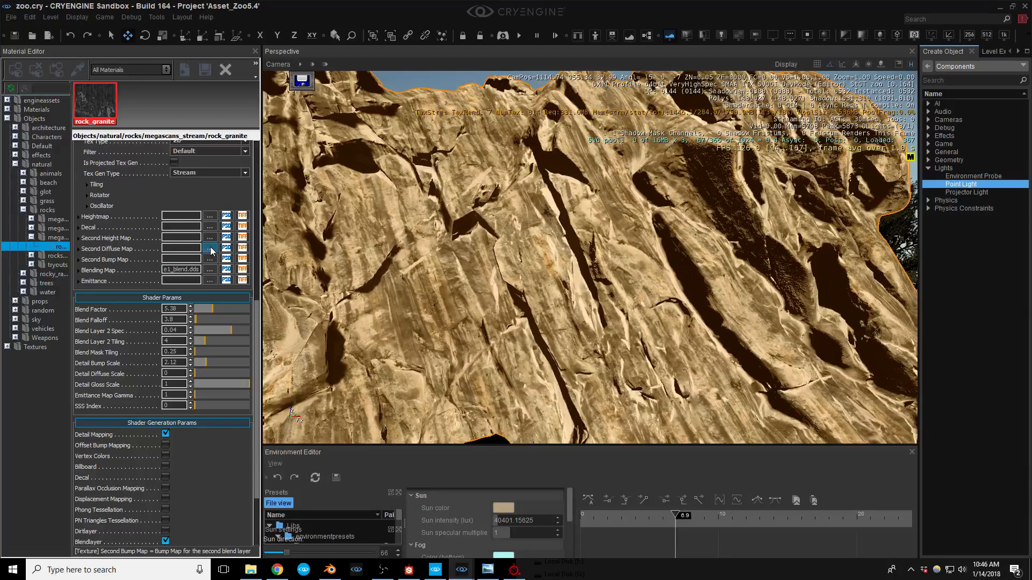
click(210, 248)
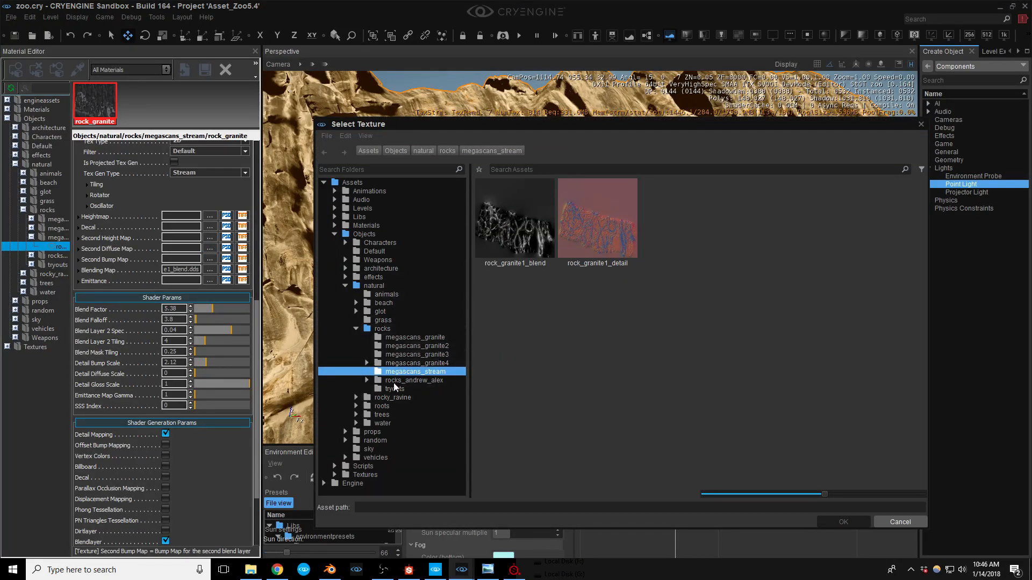
click(367, 476)
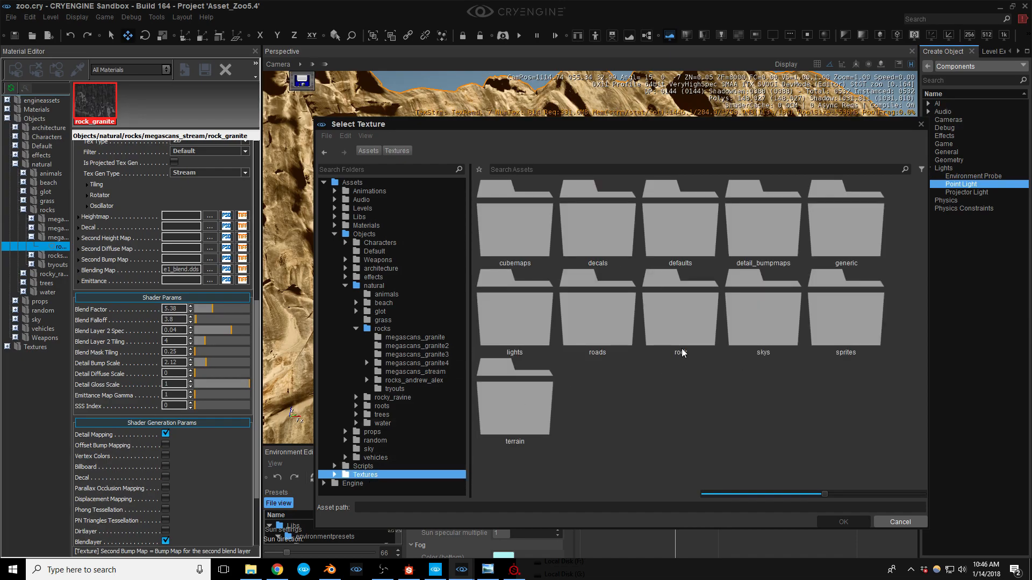
double_click(838, 242)
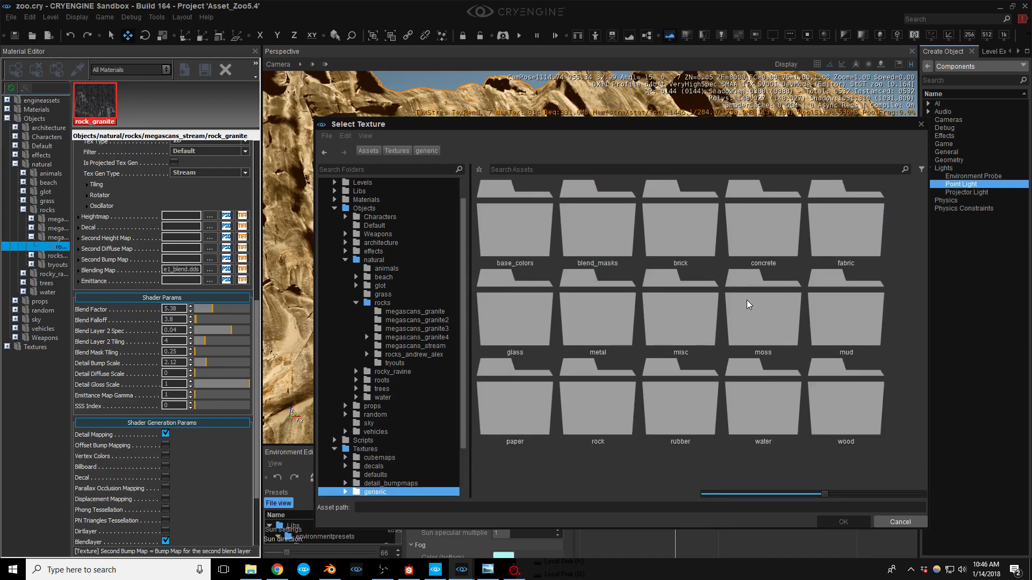
double_click(740, 324)
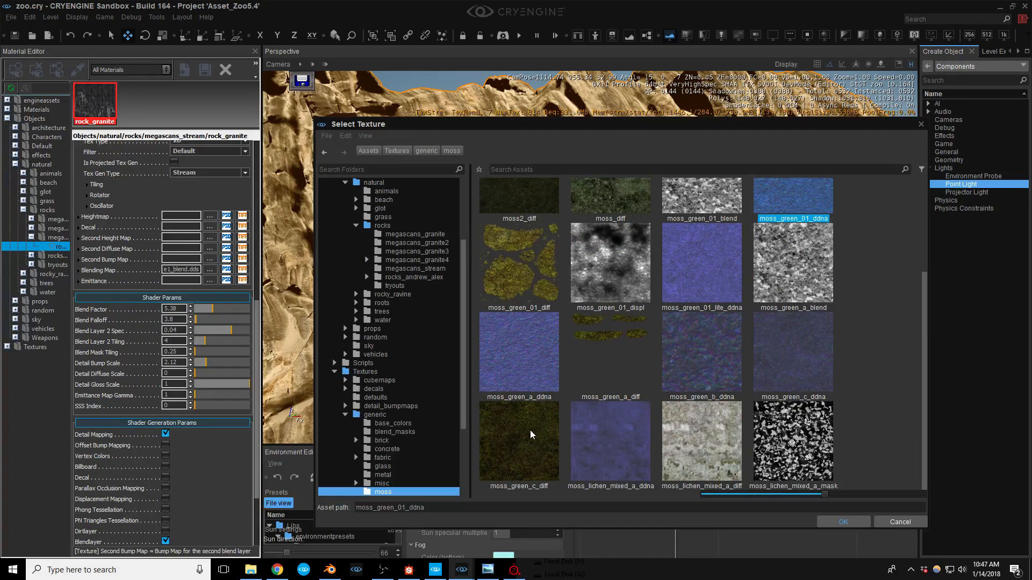
double_click(530, 434)
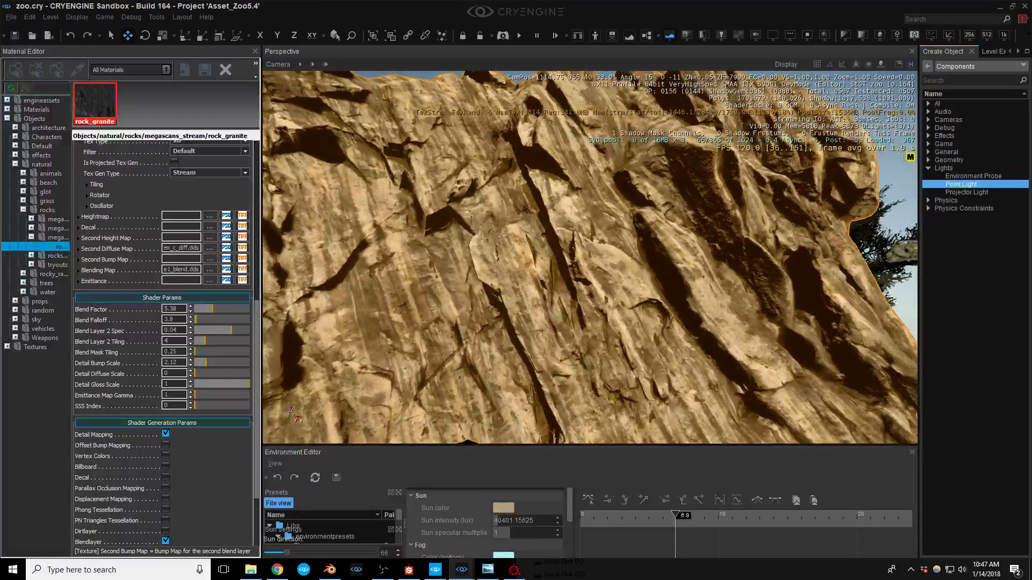
Step: Assign moss_green_c_ddna from the moss textures as the material's Second Bump Map
key(w)
key(s)
key(w)
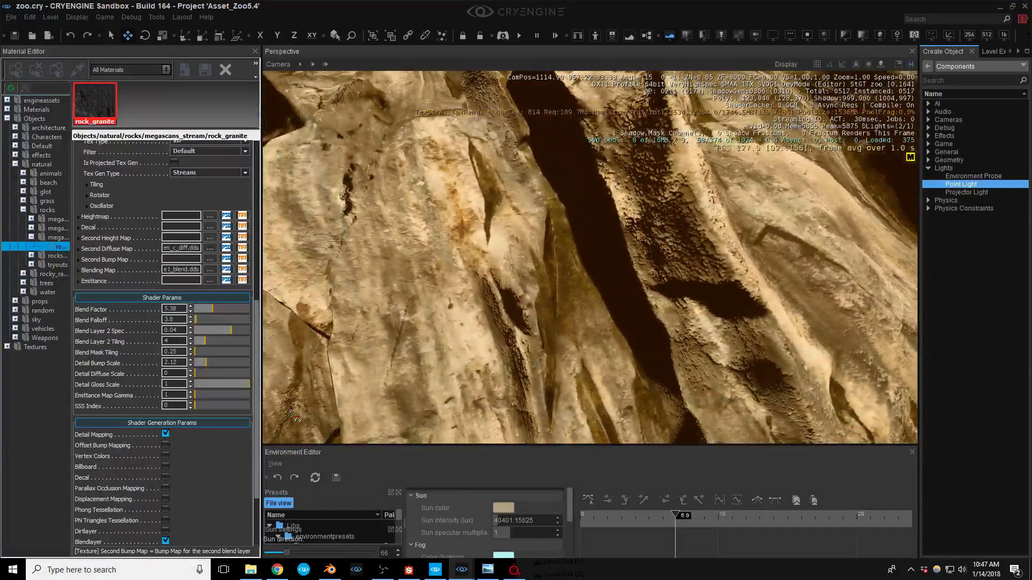
key(s)
key(w)
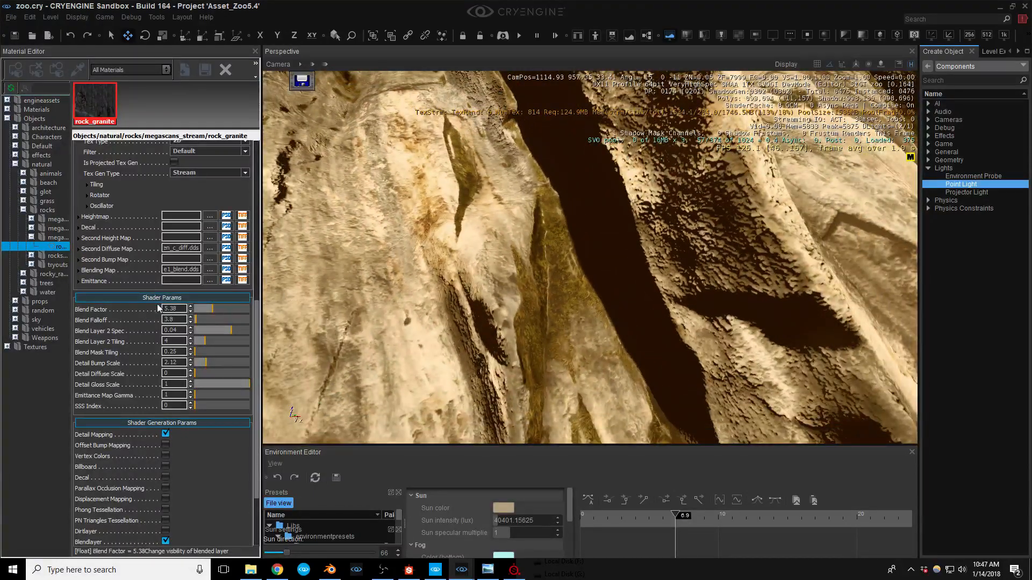
click(210, 269)
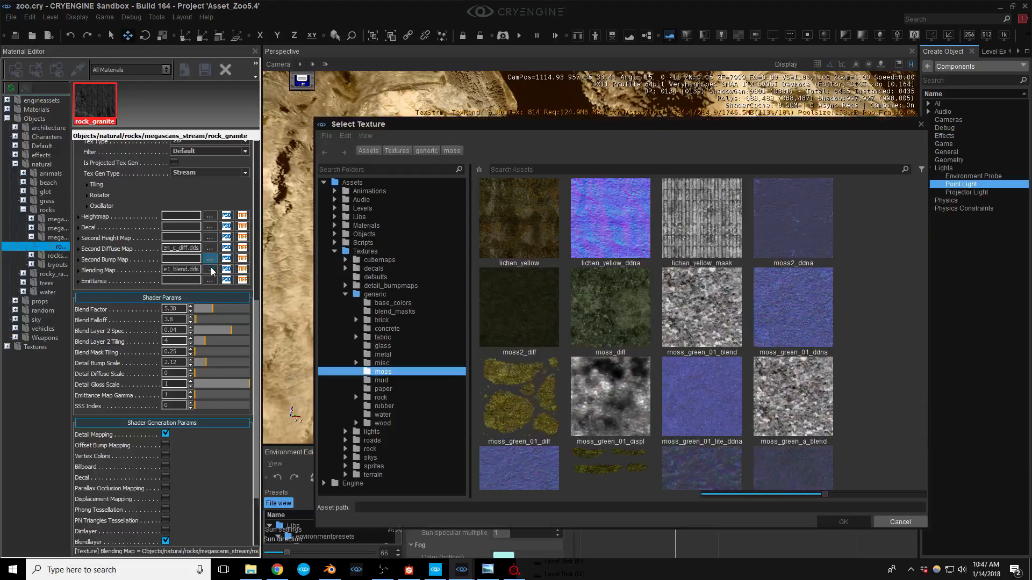
scroll(772, 382, down, 2)
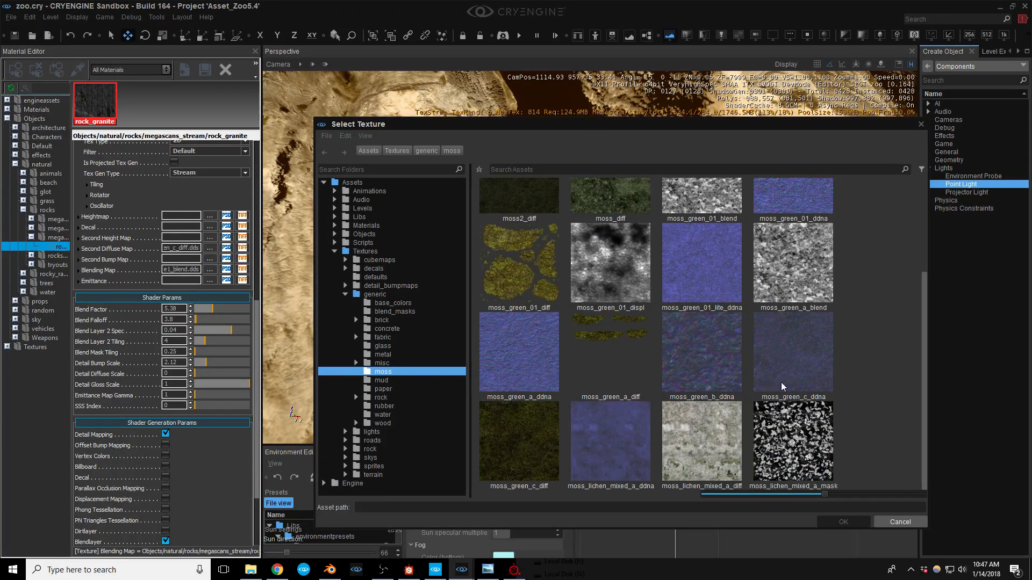
double_click(783, 359)
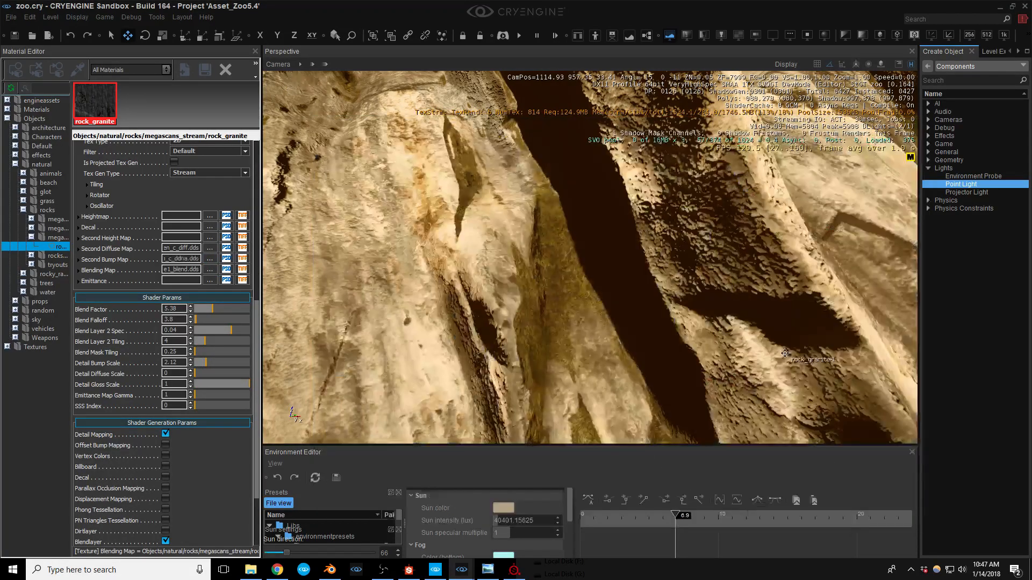
Step: Try a higher Blend Layer 2 Tiling on the moss layer and set it back to 4
key(s)
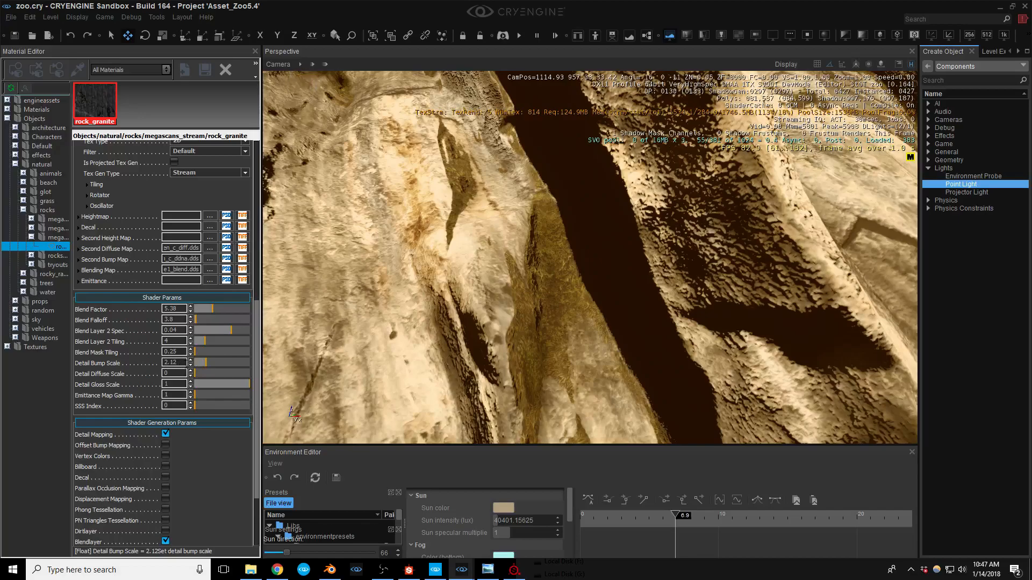
drag(205, 342, 212, 337)
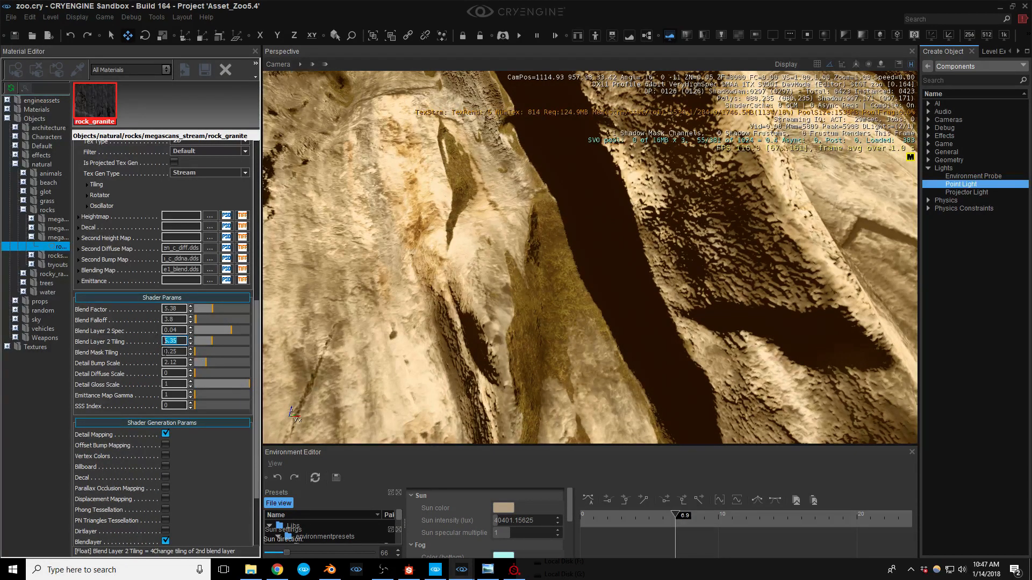
text(4)
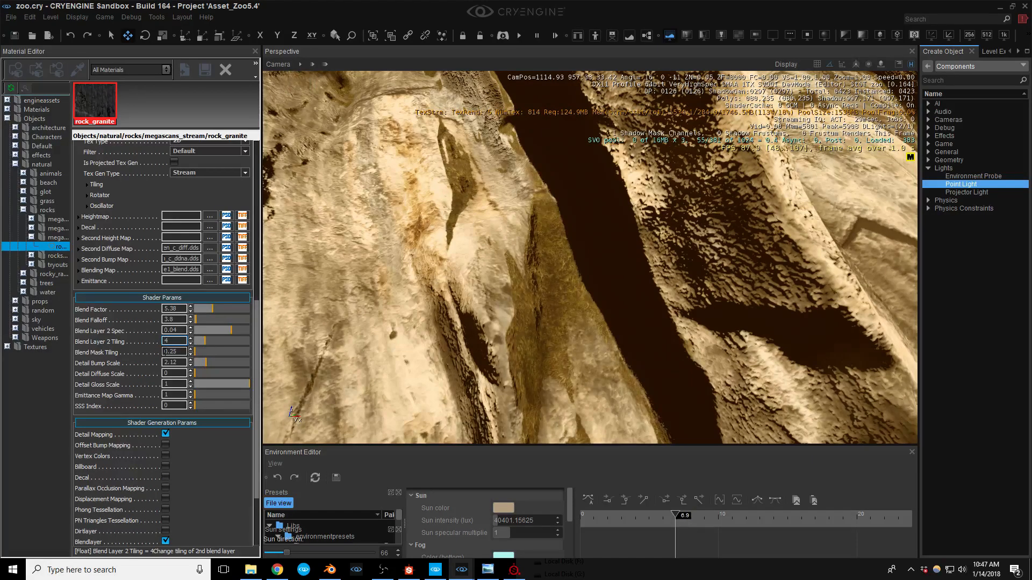
Step: Raise the Blend Factor to 8.62 and the Blend Falloff to 12.4 to strengthen the moss layer across the rock face
right_drag(590, 257, 590, 268)
middle_drag(590, 268, 622, 244)
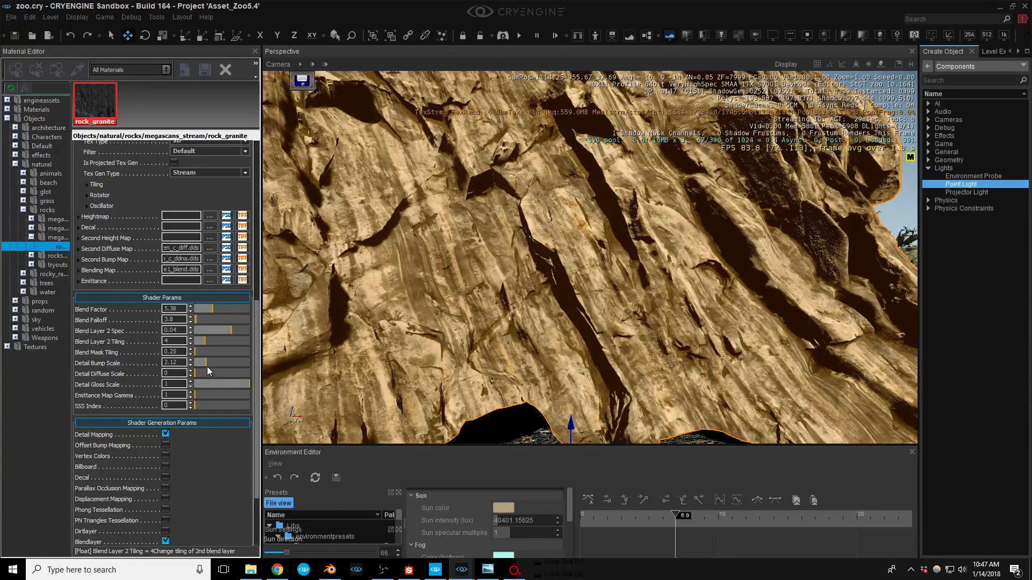
drag(206, 308, 220, 307)
mouse_move(240, 309)
mouse_down()
mouse_move(258, 308)
mouse_move(192, 320)
mouse_move(224, 311)
mouse_up()
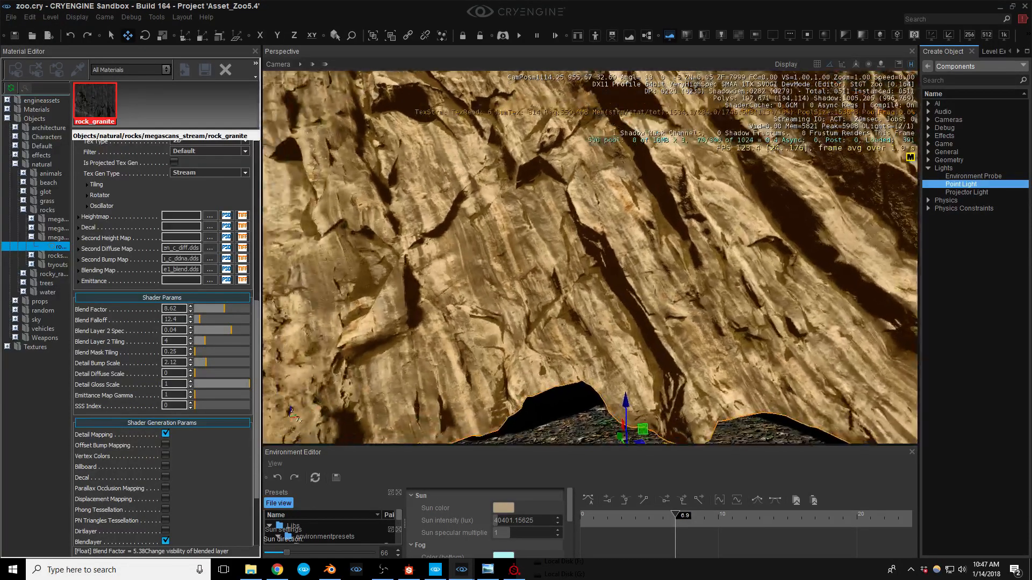
Step: Scale up the granite rock and lower it so that its base sinks into the ground
middle_drag(590, 257, 732, 184)
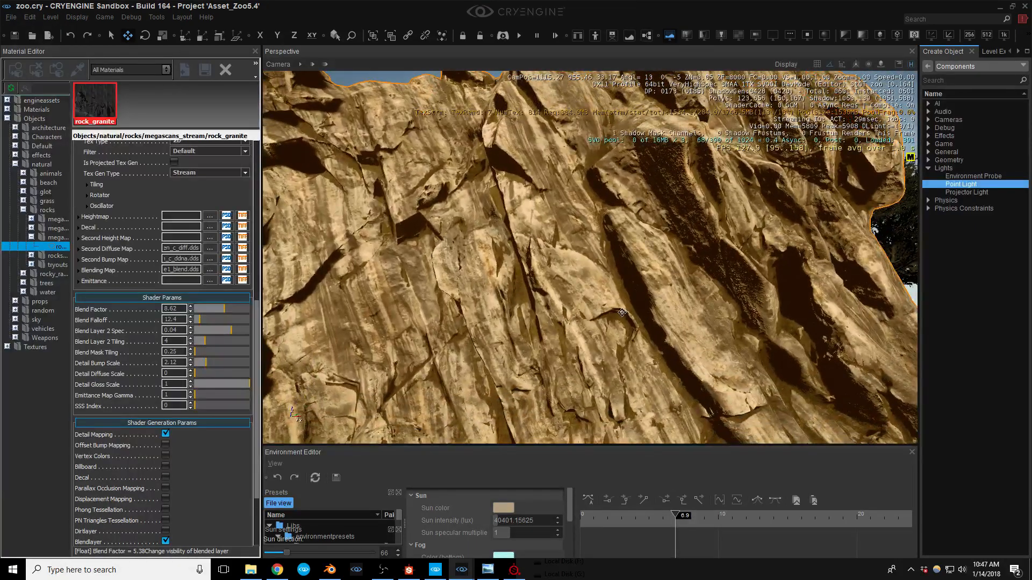
key(s)
right_drag(660, 315, 644, 392)
key(4)
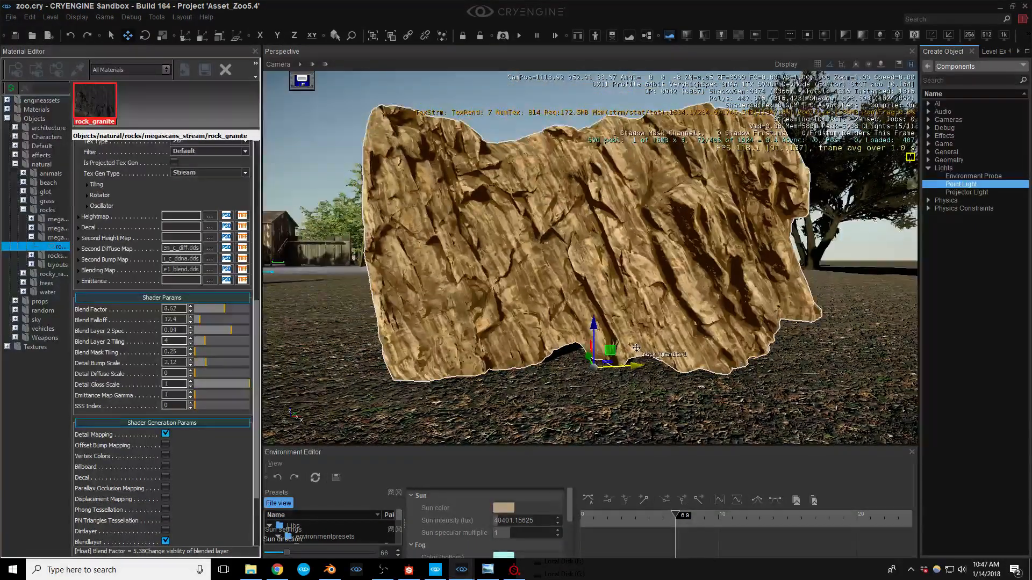
drag(594, 369, 644, 317)
key(s)
right_drag(645, 317, 672, 330)
key(2)
drag(633, 295, 633, 341)
key(w)
right_drag(633, 341, 670, 369)
Step: Run the level in game mode to view the rock from the player's perspective, and return to the editor
key(ctrl+g)
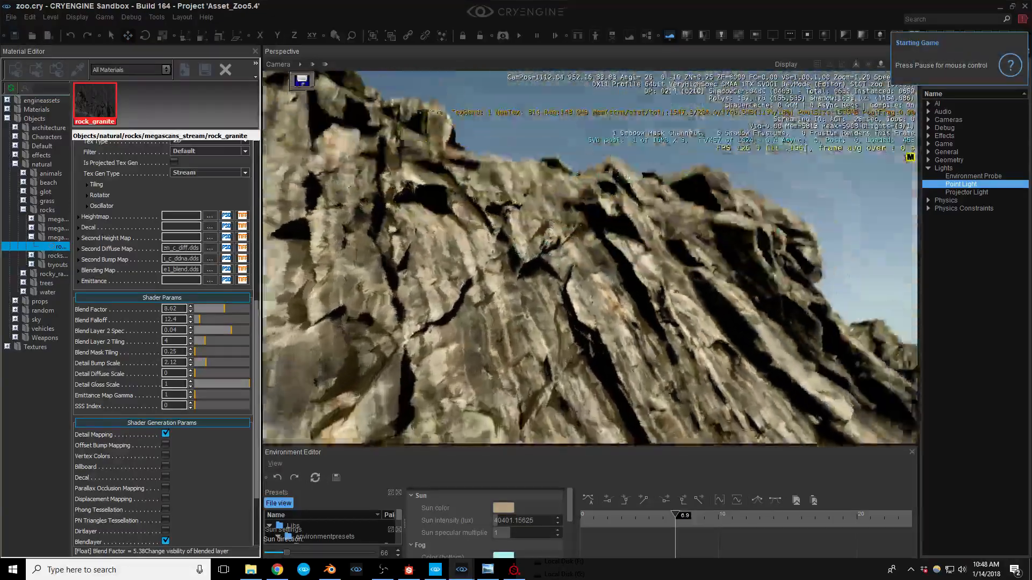
key(w)
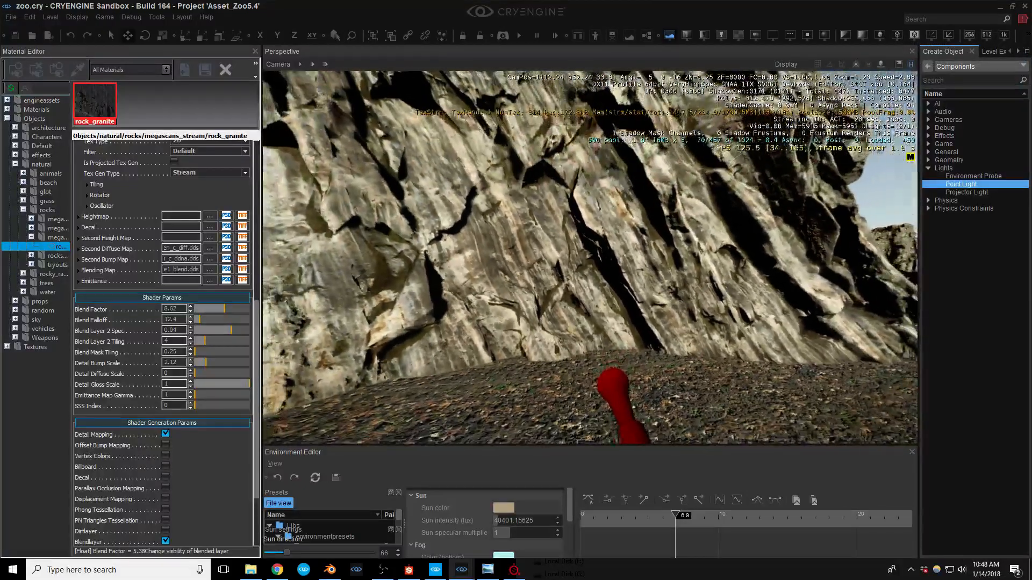
key(Escape)
right_drag(737, 385, 736, 339)
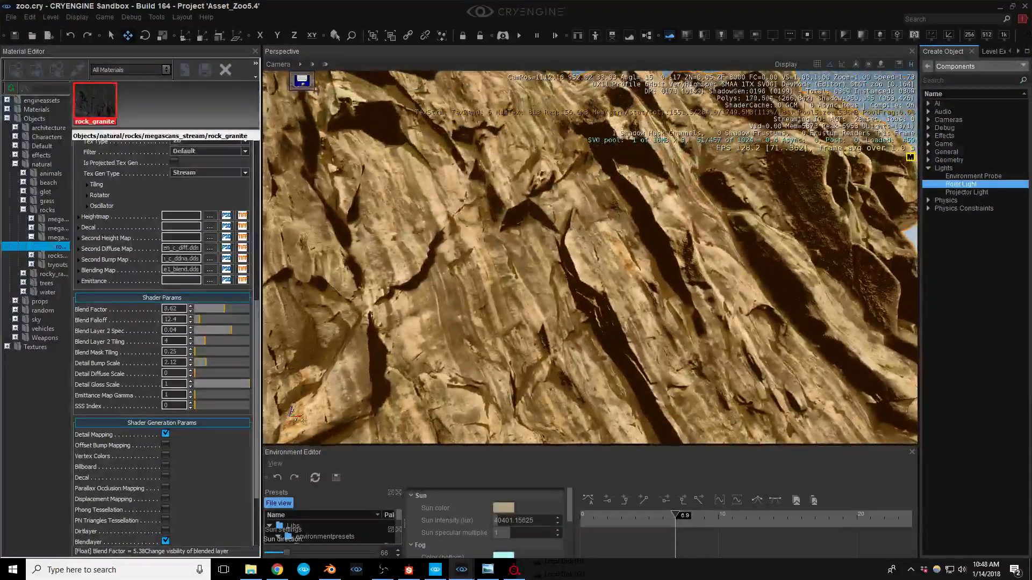
key(s)
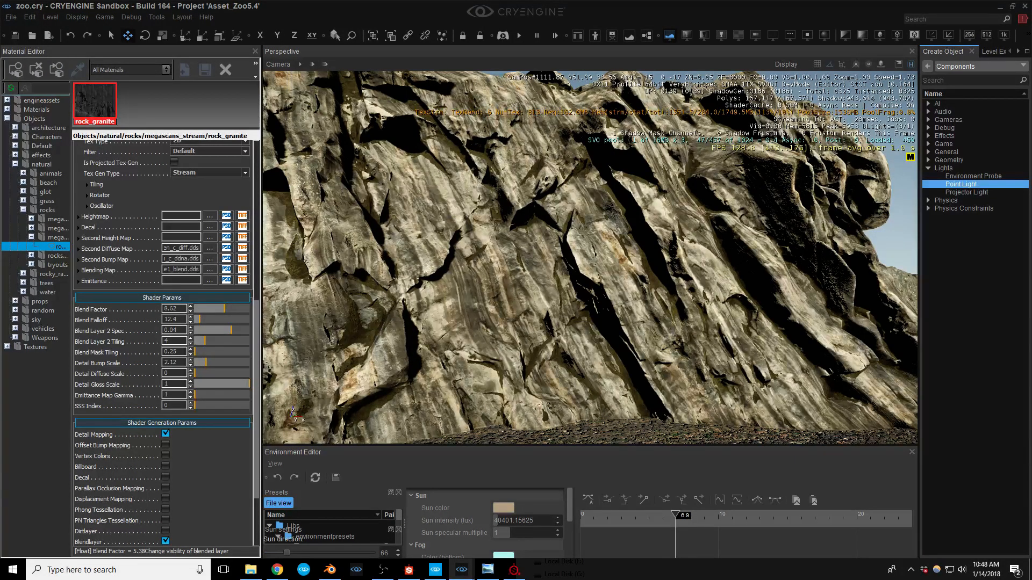
Step: Turn on the voxel debug overlay with the console command e_svoDebug 6
drag(1031, 236, 688, 226)
text(e_svoDebug)
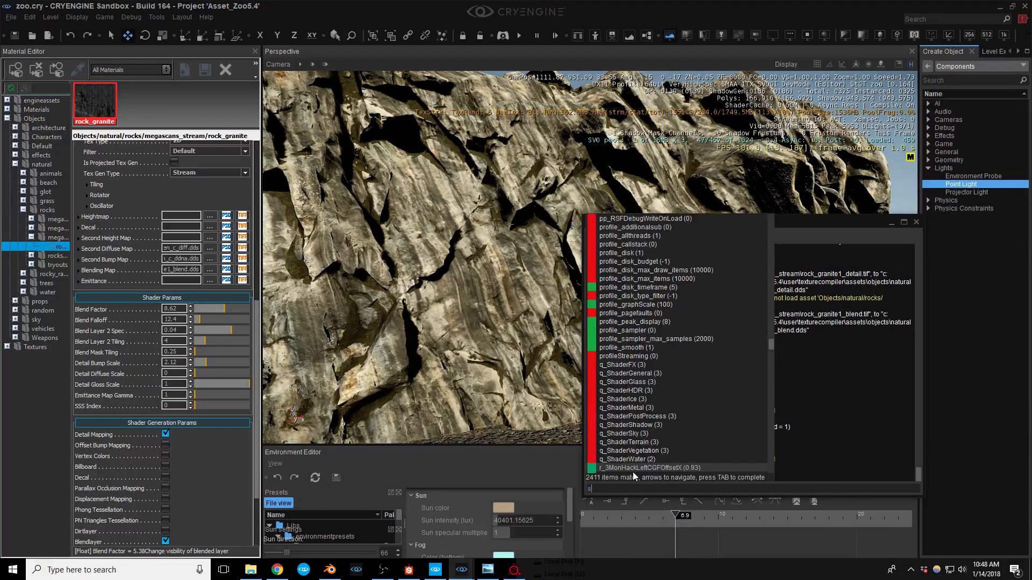
text( 6)
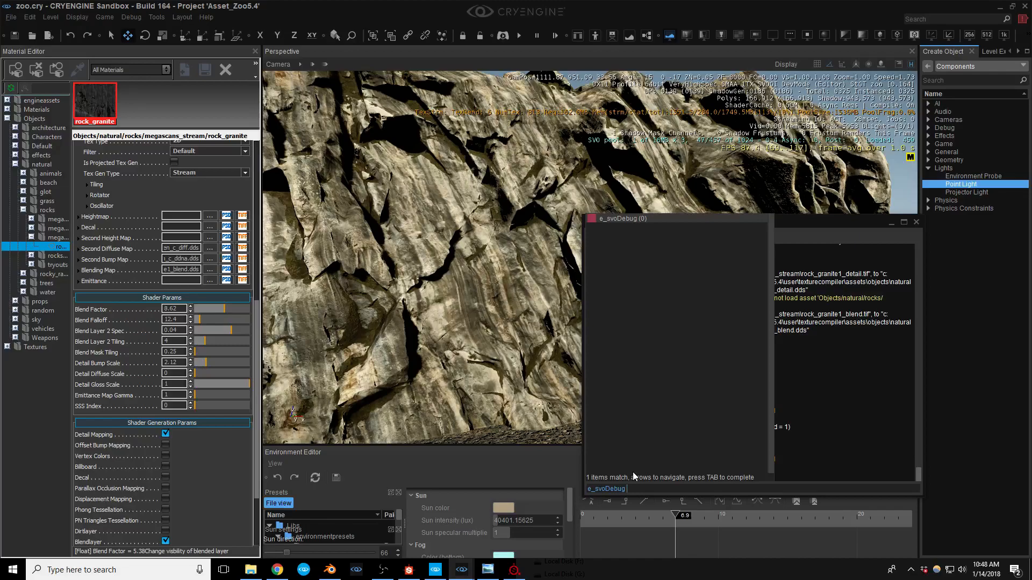
key(Return)
drag(698, 223, 1031, 222)
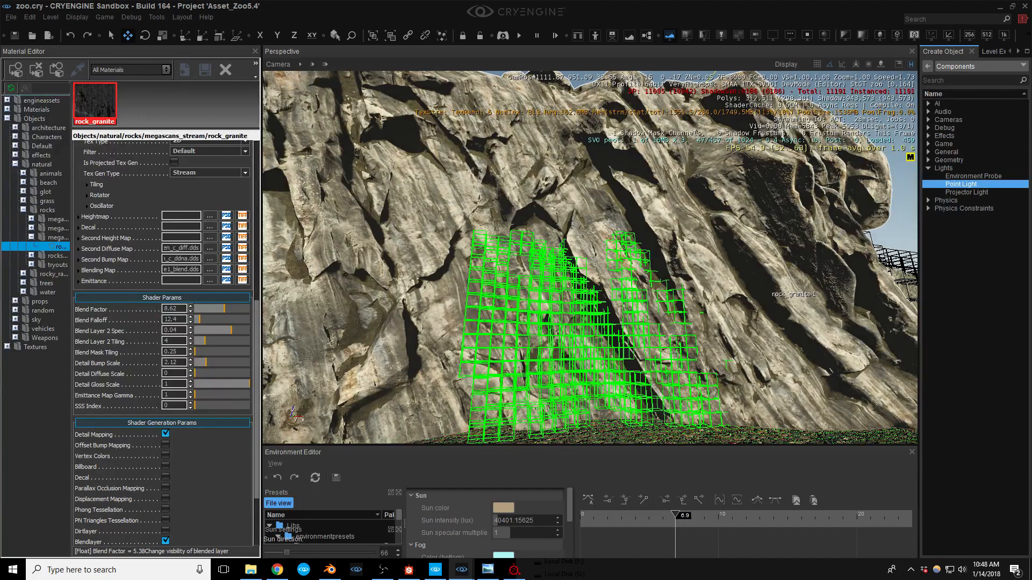
Step: Examine the voxel coverage and lighting on the rock face up close and from a distance
right_drag(765, 288, 683, 273)
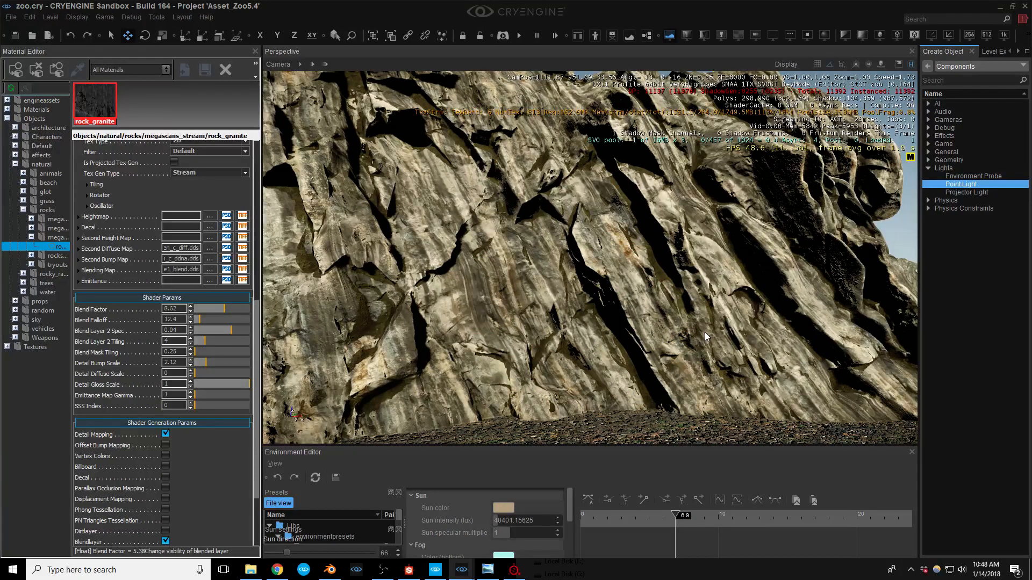
right_drag(704, 332, 691, 299)
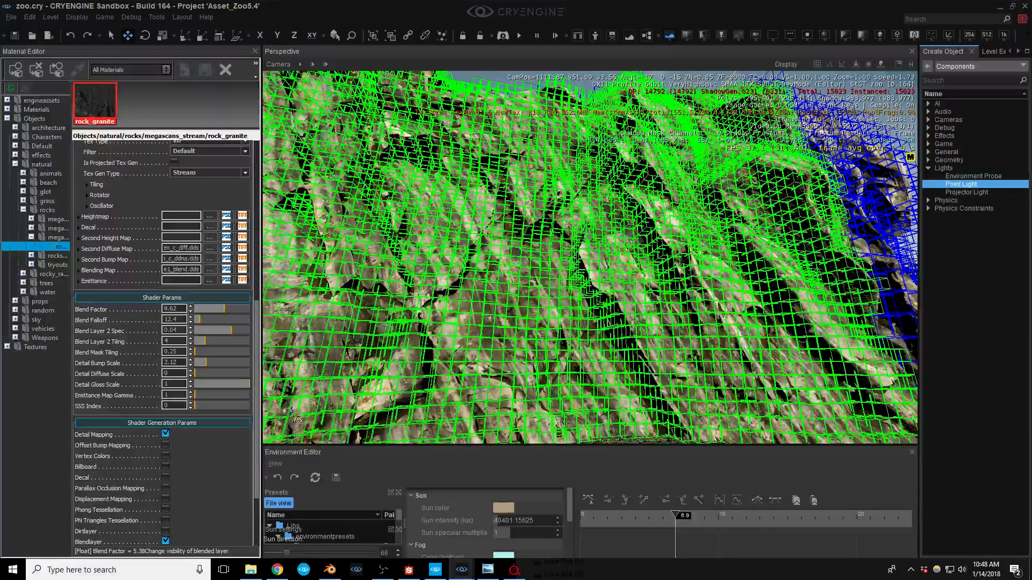
key(s)
mouse_move(589, 257)
right_down()
mouse_move(597, 271)
mouse_move(607, 261)
right_up()
key(w)
key(a)
right_drag(728, 314, 748, 323)
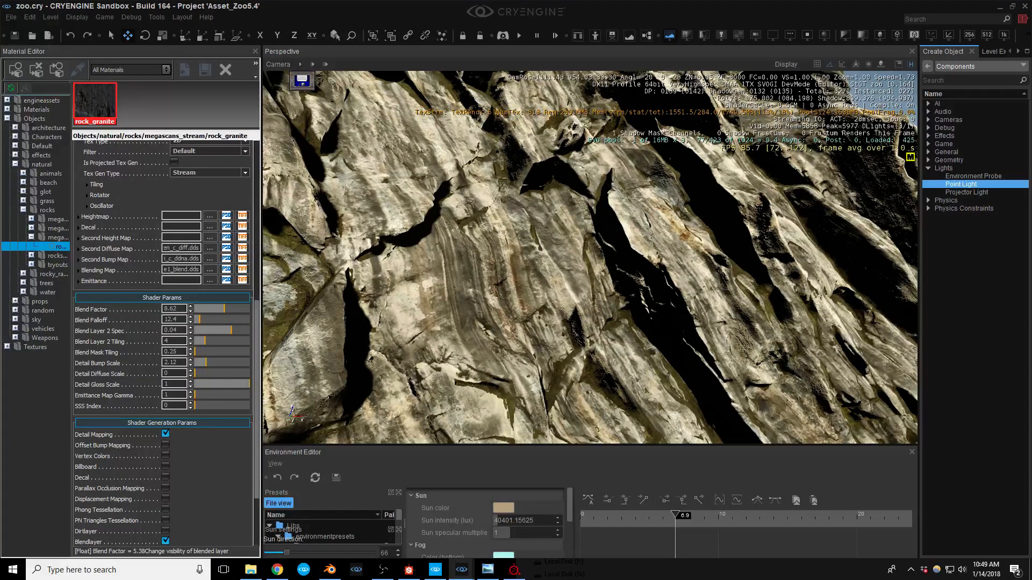
key(s)
right_drag(748, 322, 672, 347)
key(a)
key(s)
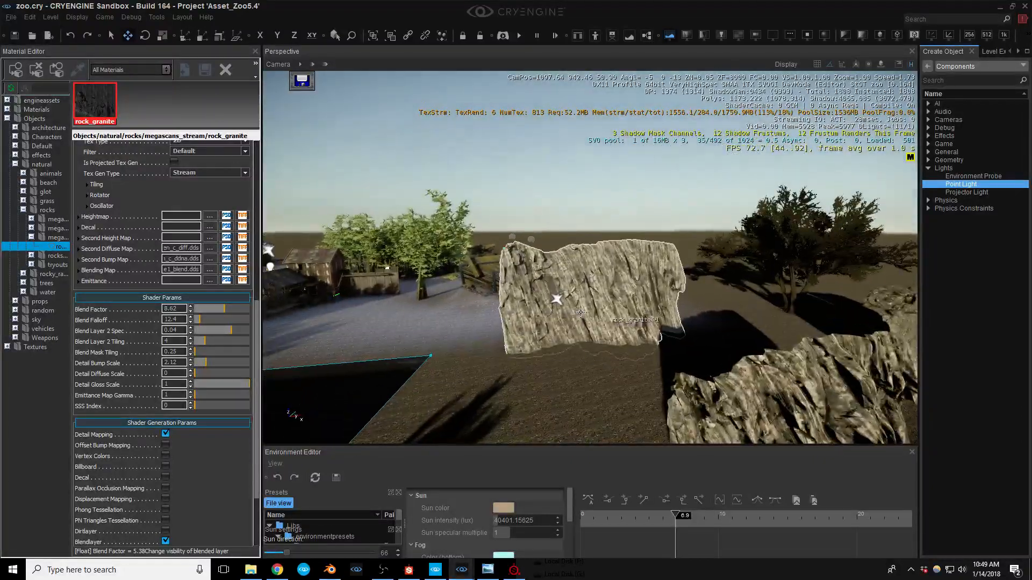
Step: Examine both granite rocks from a distance and then the texture on the rock face up close
key(space)
right_drag(386, 271, 333, 279)
key(w)
right_drag(601, 256, 591, 279)
key(space)
key(w)
click(613, 240)
key(s)
key(s)
key(w)
key(d)
key(w)
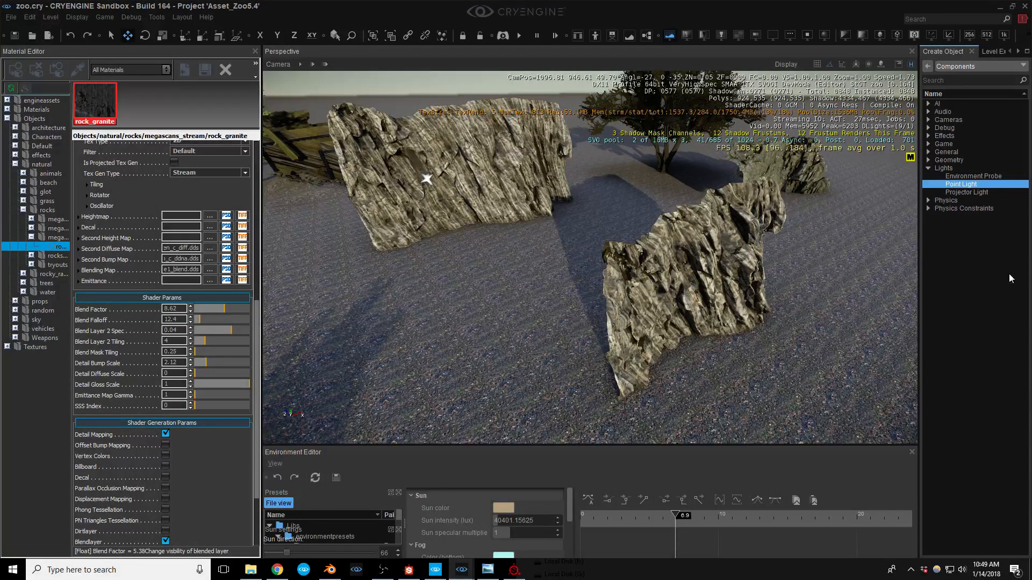
key(w)
right_drag(426, 179, 367, 116)
key(s)
middle_drag(590, 258, 584, 237)
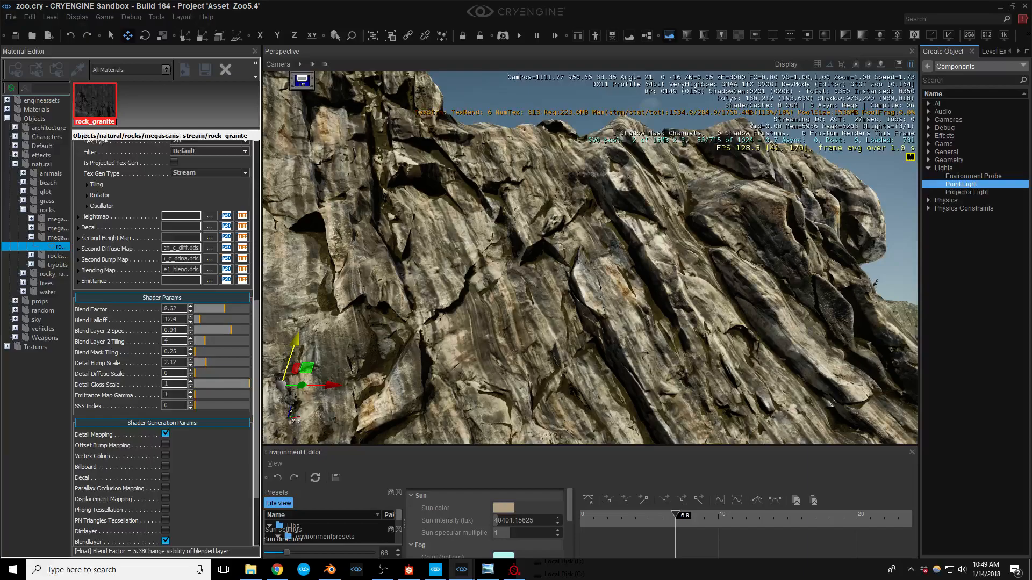
Step: Adjust the lighting by setting the sun direction to 155 and the time of day to about 6.8
drag(290, 552, 314, 554)
mouse_move(675, 516)
mouse_down()
mouse_move(716, 520)
mouse_move(666, 523)
mouse_move(675, 523)
mouse_up()
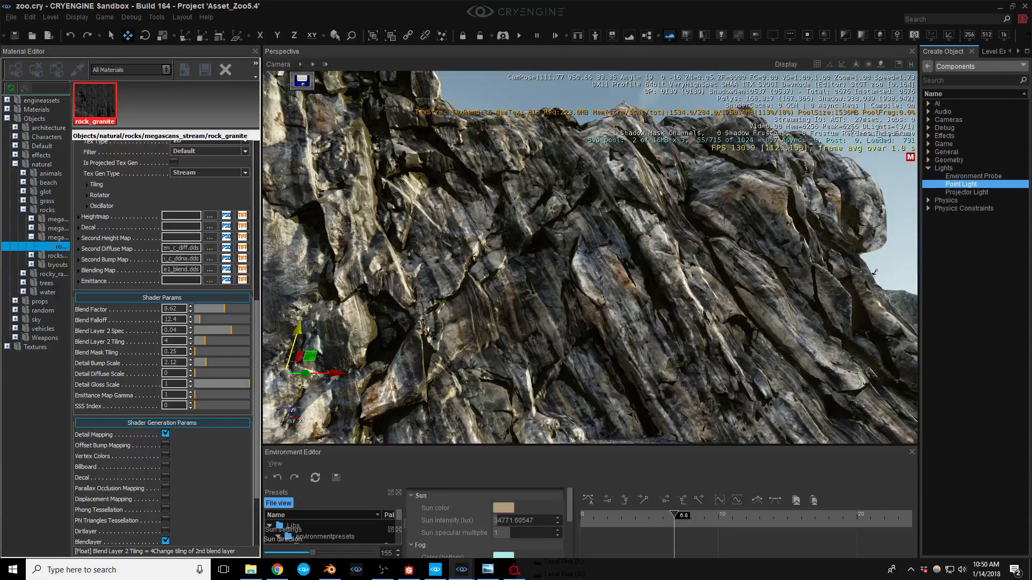
Step: Look through the Rock_Granite_rcygn_4K_3d_ms folder in File Explorer at the 4K albedo and LOD0 normal maps, and return to CRYENGINE
key(alt+Tab)
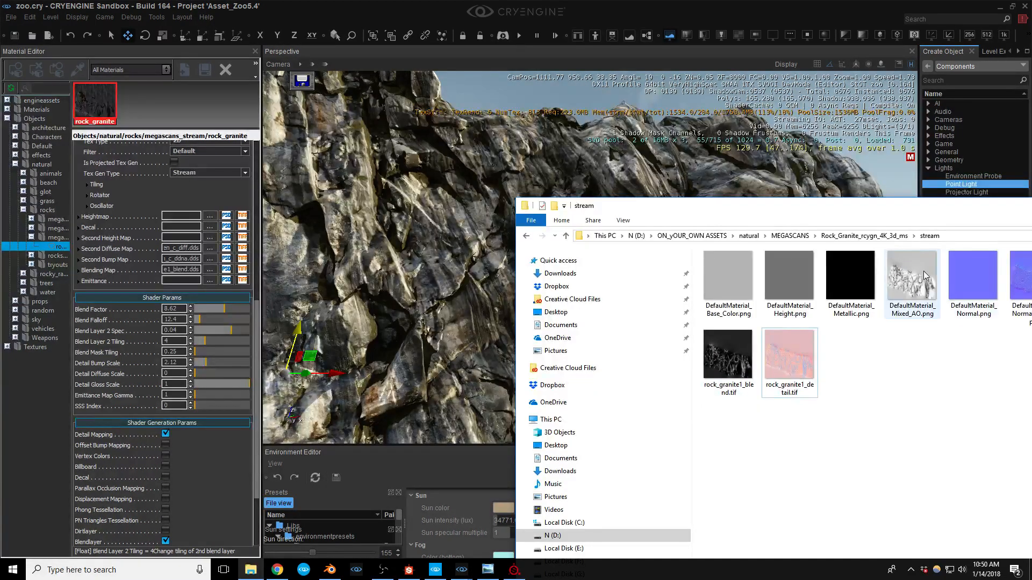
drag(902, 211, 795, 197)
click(545, 222)
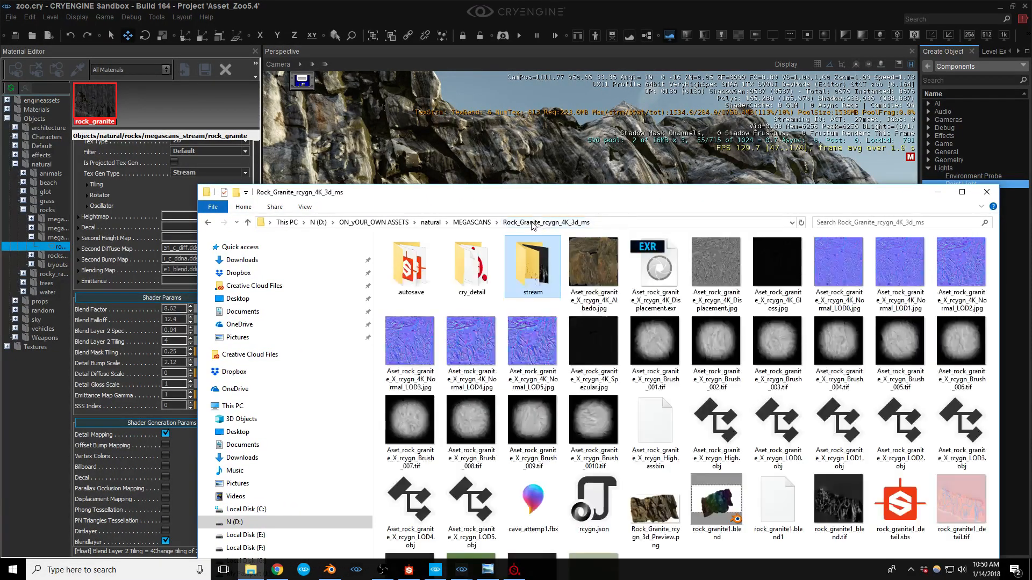
click(590, 250)
drag(589, 200, 543, 55)
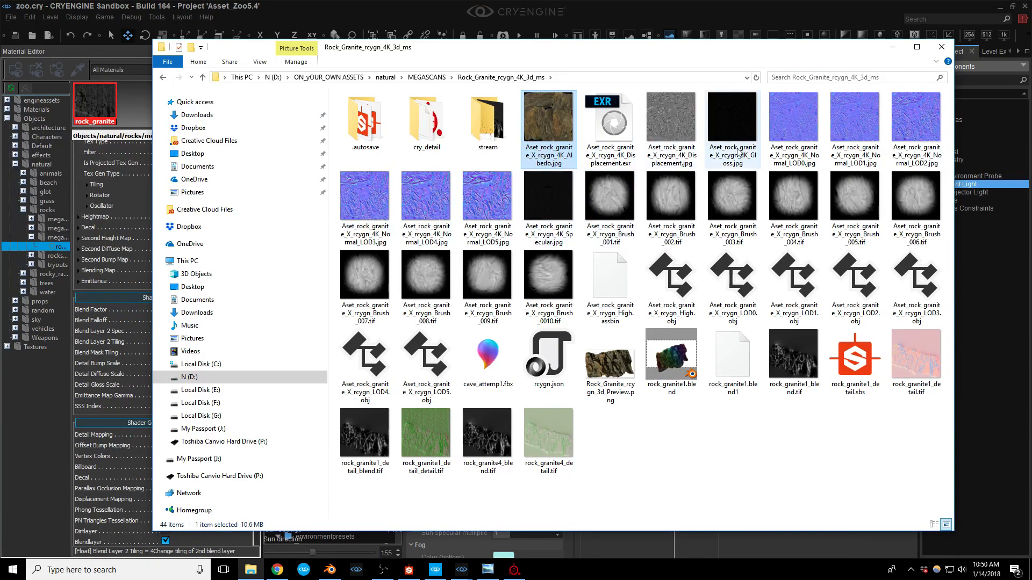
click(795, 132)
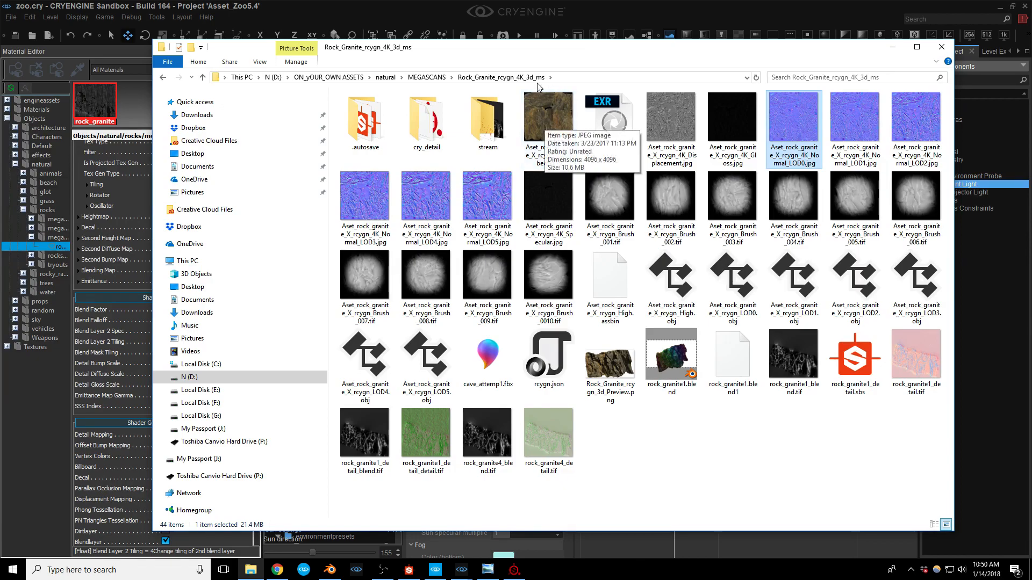
drag(525, 54, 1030, 90)
click(875, 273)
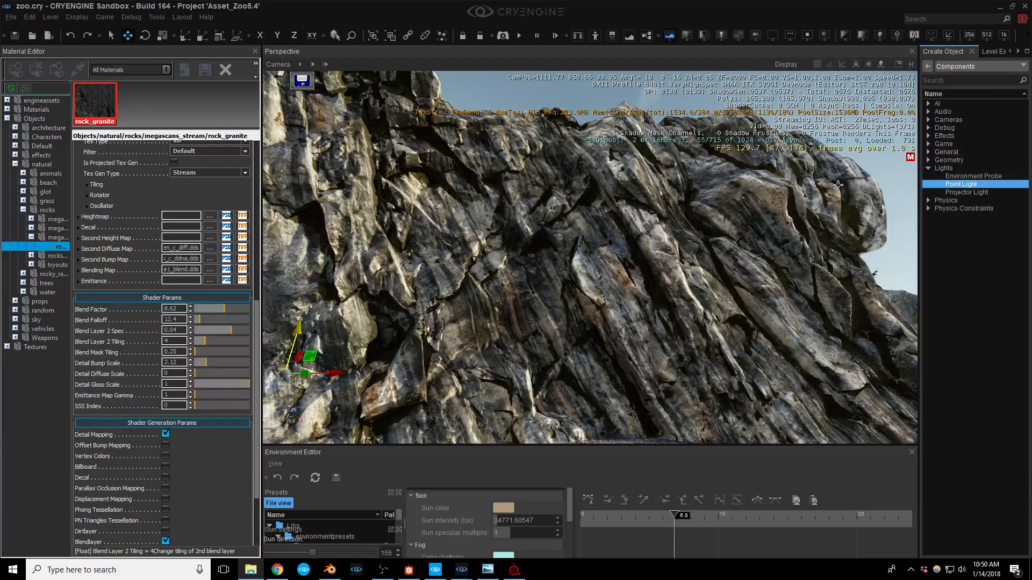
Step: Save the level
right_drag(639, 253, 638, 264)
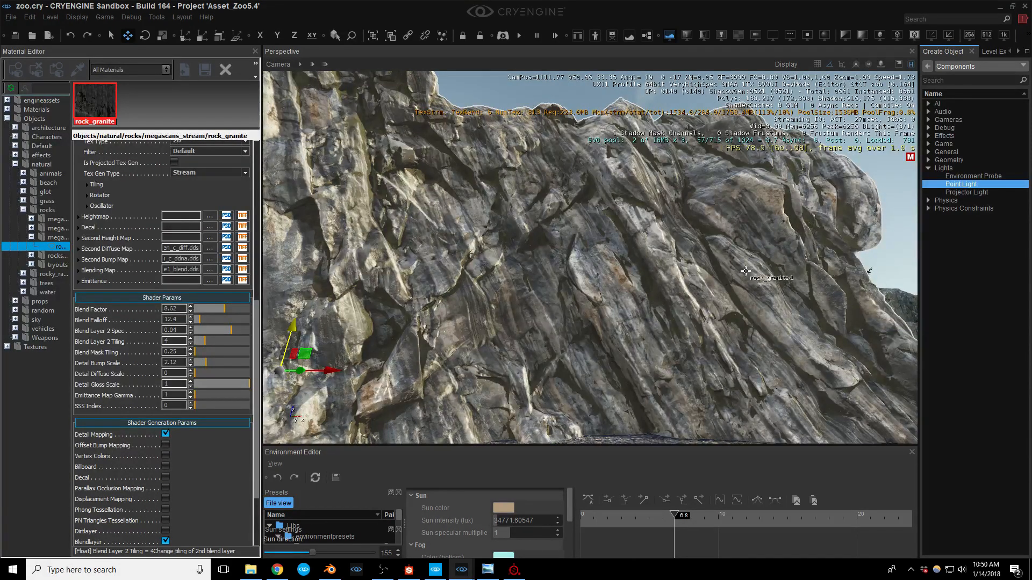
key(ctrl+s)
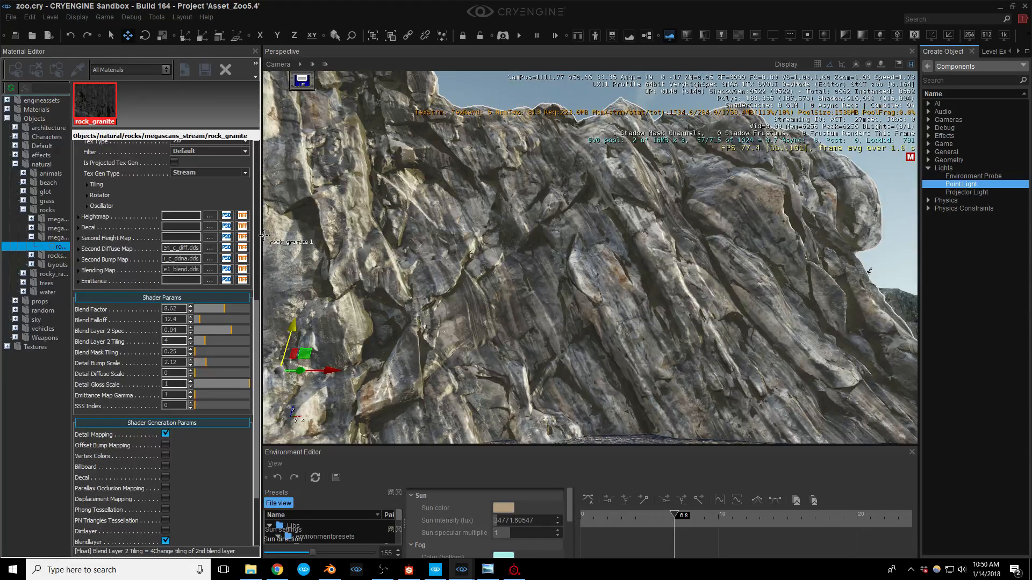
Step: Replace the rock_granite material's diffuse map with rock_blocky_diff and its bump map with rock_blocky_ddna
scroll(255, 317, up, 8)
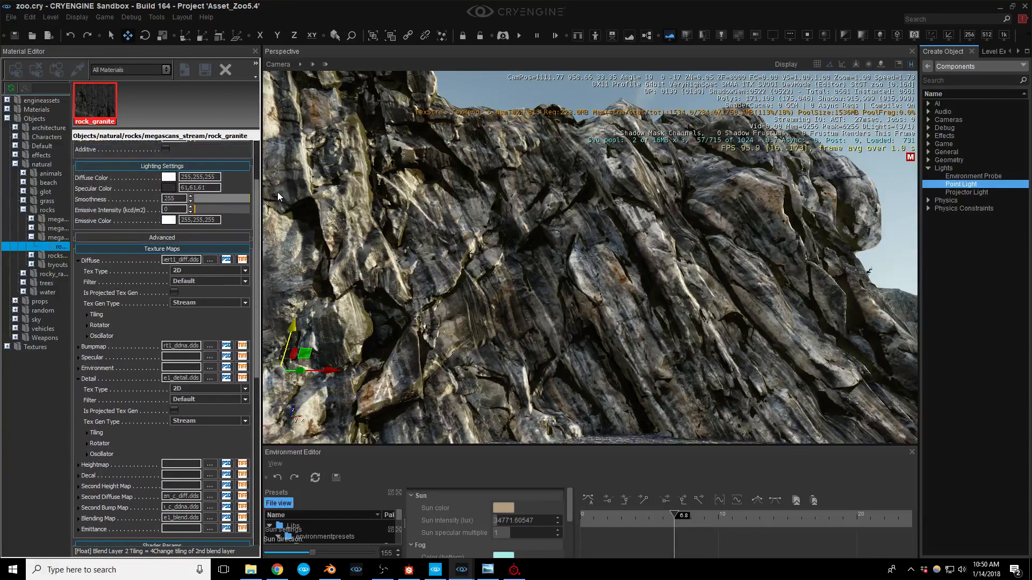
click(209, 259)
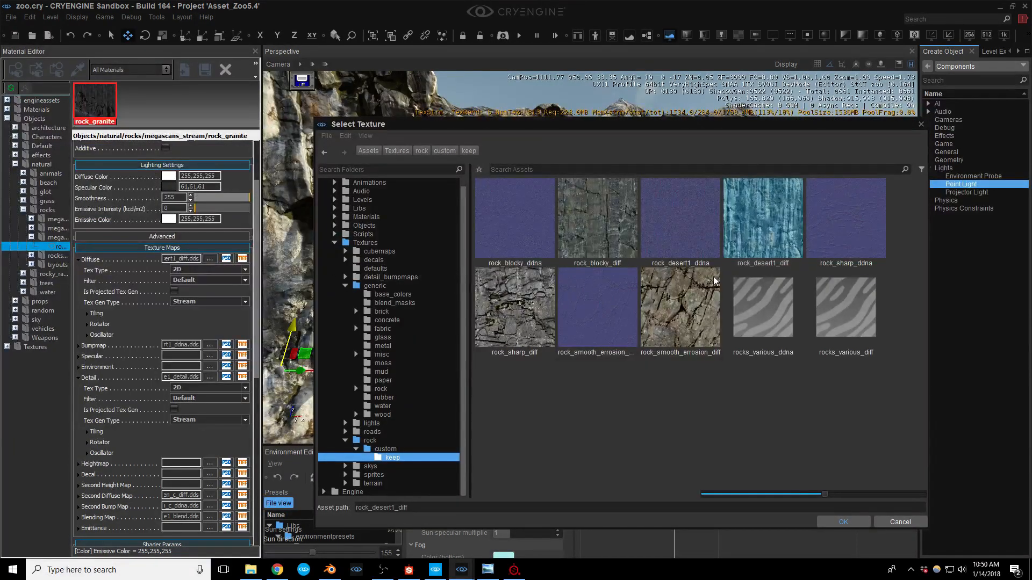
double_click(591, 224)
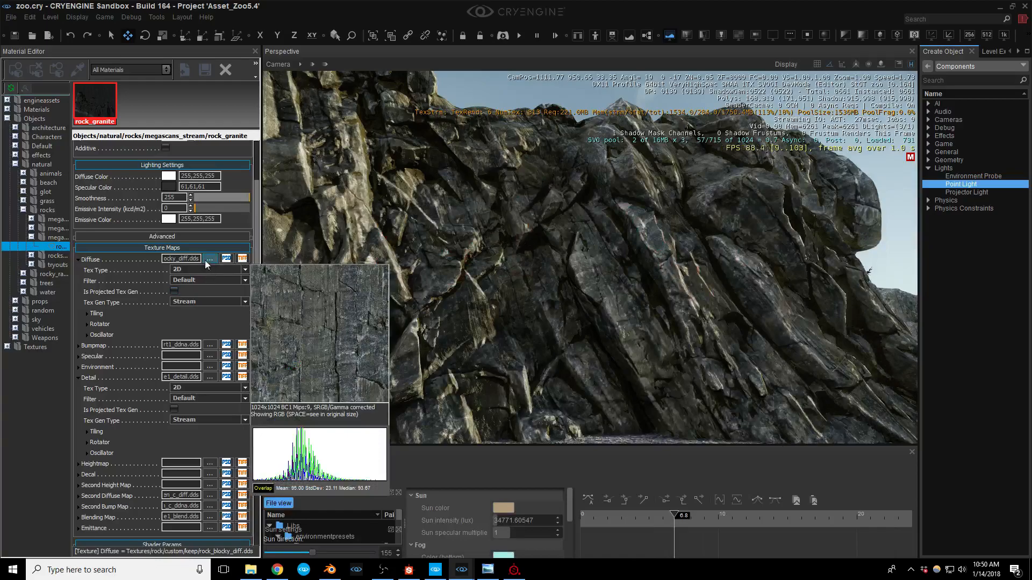
click(209, 346)
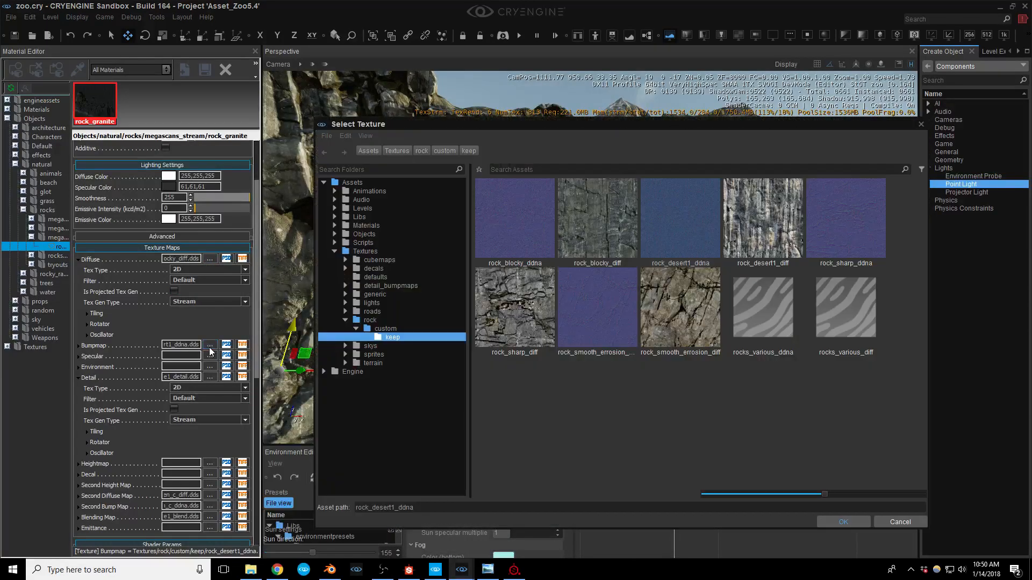
Step: Examine the blocky textures on the granite rock from the ground and up close
right_drag(496, 311, 504, 333)
middle_drag(497, 309, 596, 288)
scroll(589, 257, up, 3)
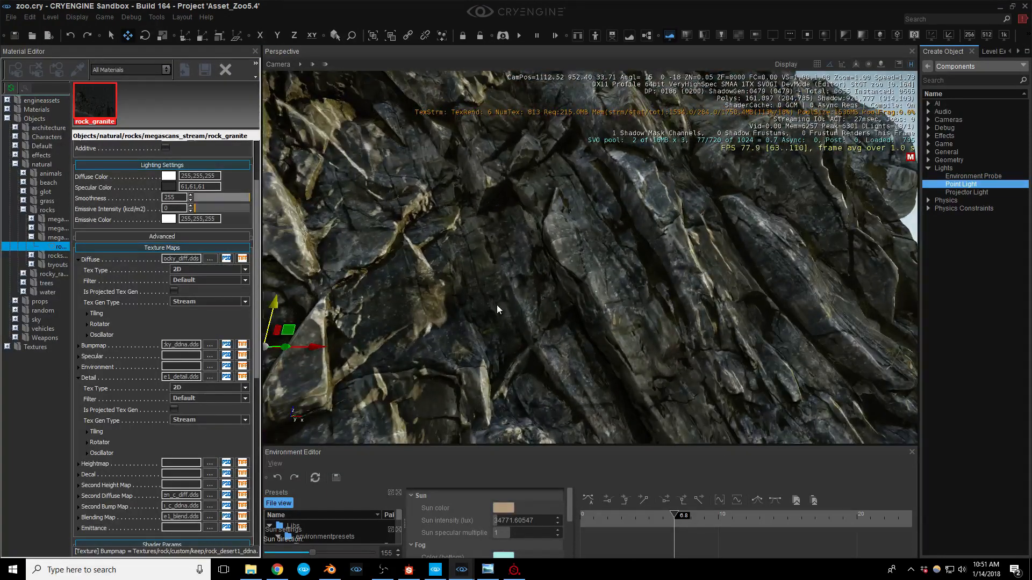
middle_drag(497, 309, 599, 248)
middle_drag(495, 305, 481, 324)
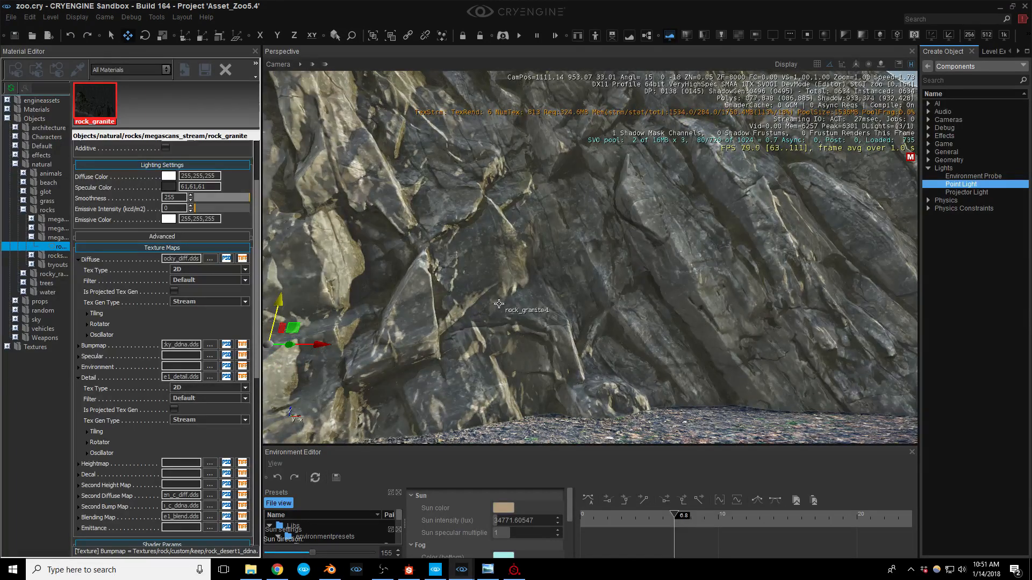
right_drag(498, 302, 494, 344)
key(w)
key(d)
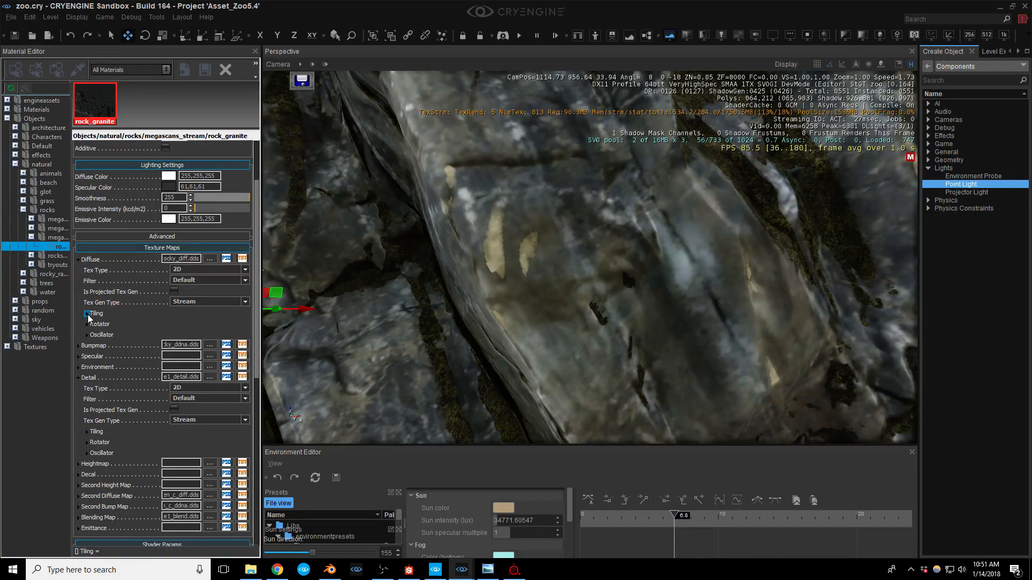
Step: Set the diffuse map's tiling to 8 in both U and V
click(89, 313)
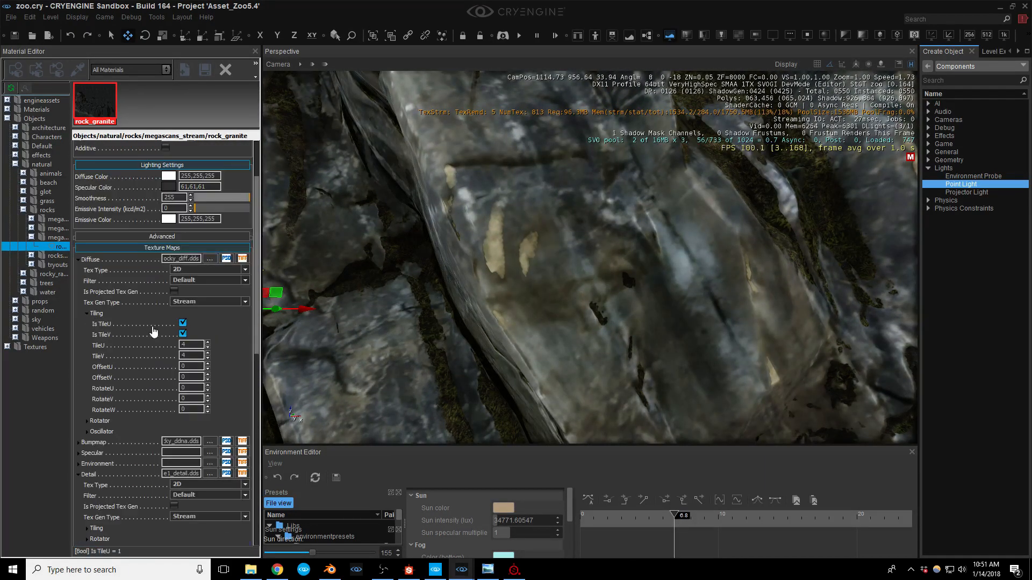
click(194, 344)
text(8)
key(Tab)
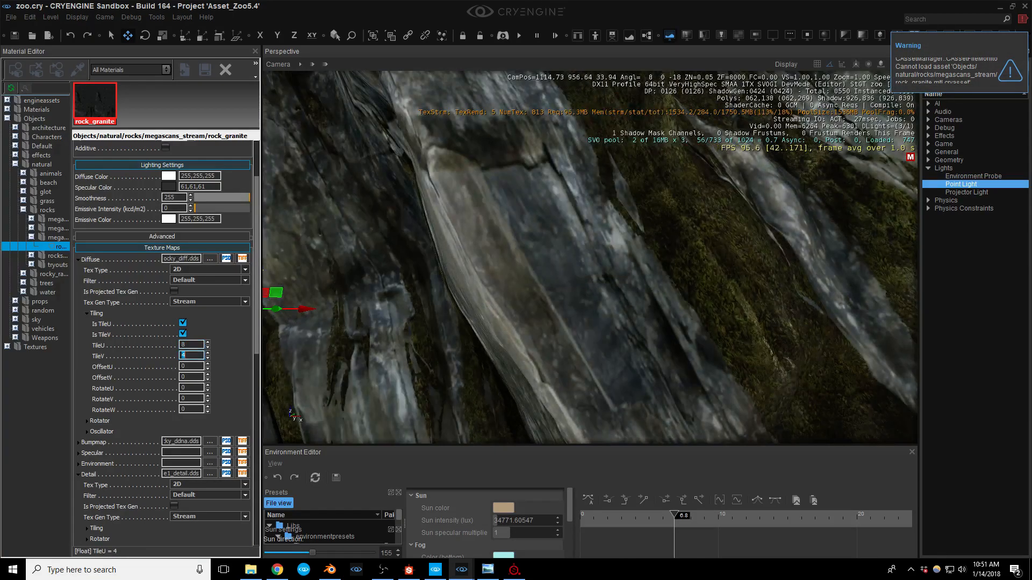
text(8)
Step: Set the detail map's tiling to 0.125 in both U and V
scroll(217, 362, down, 6)
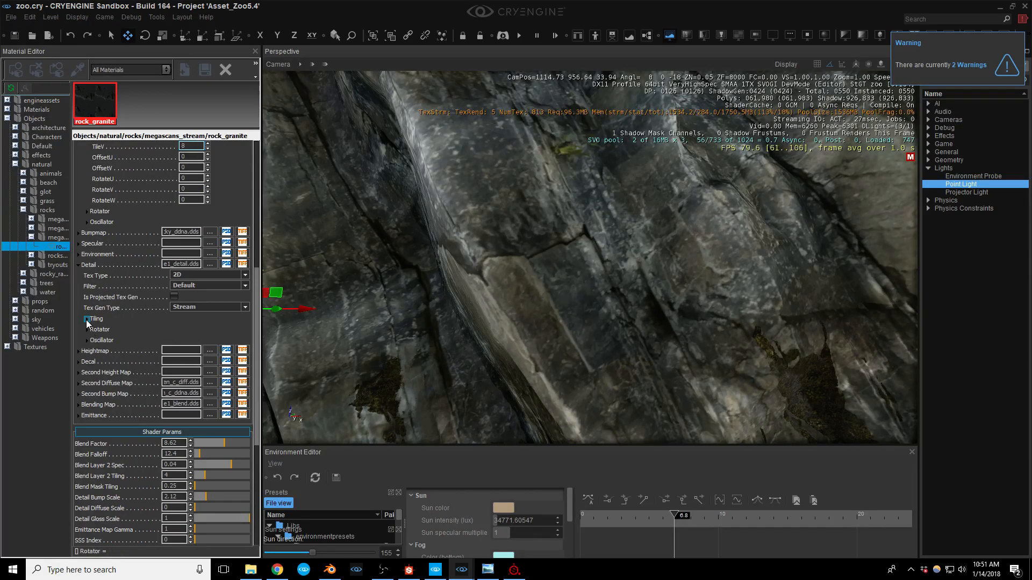
click(87, 319)
drag(196, 351, 143, 364)
text(.125)
key(Tab)
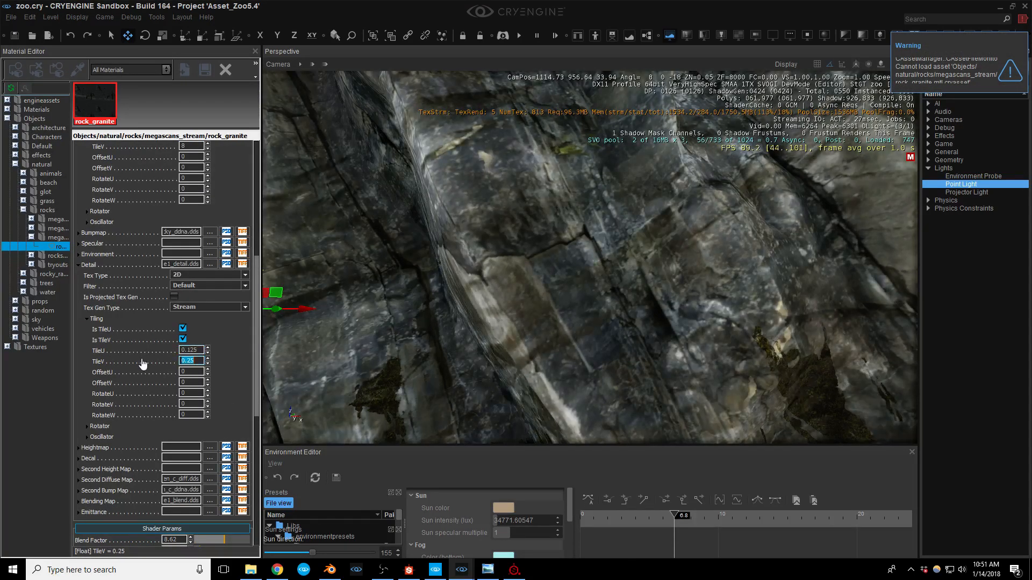
text(.125)
key(Return)
Step: Set the Blend Mask Tiling shader parameter of the rock_granite material to 0.125
key(s)
right_drag(590, 258, 594, 215)
key(w)
middle_drag(594, 215, 584, 196)
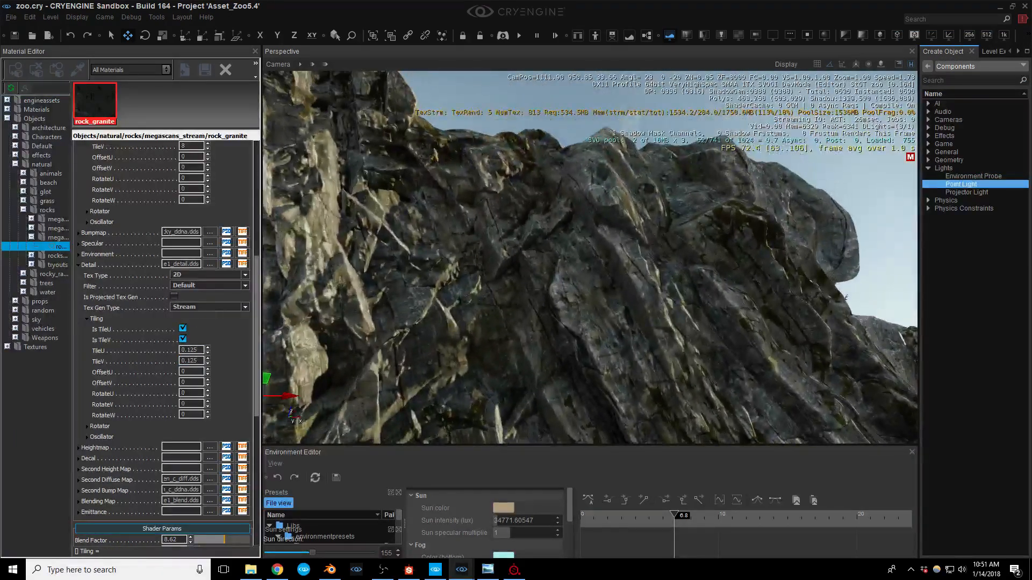
right_drag(584, 195, 583, 226)
scroll(227, 433, down, 2)
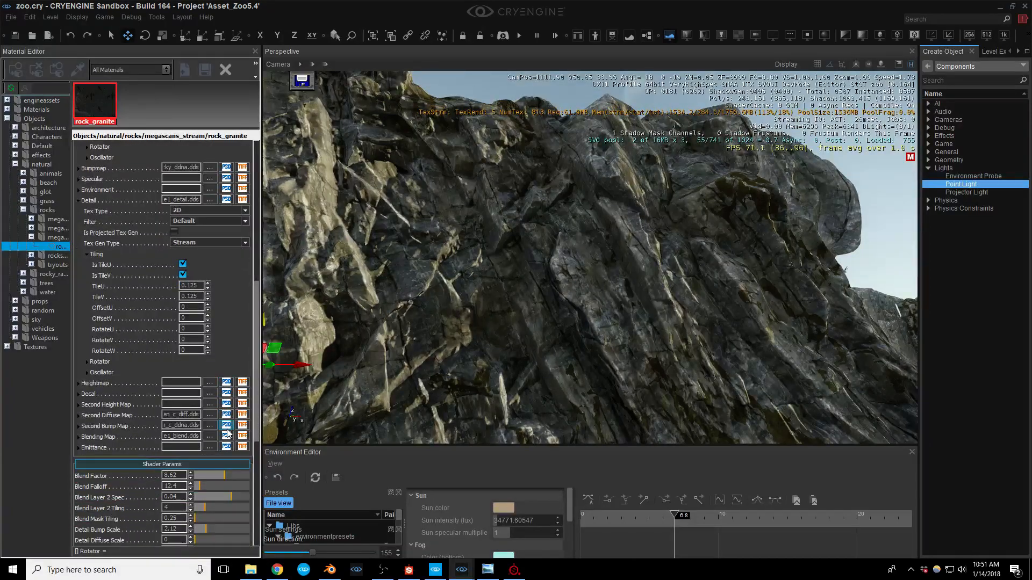
scroll(227, 432, down, 2)
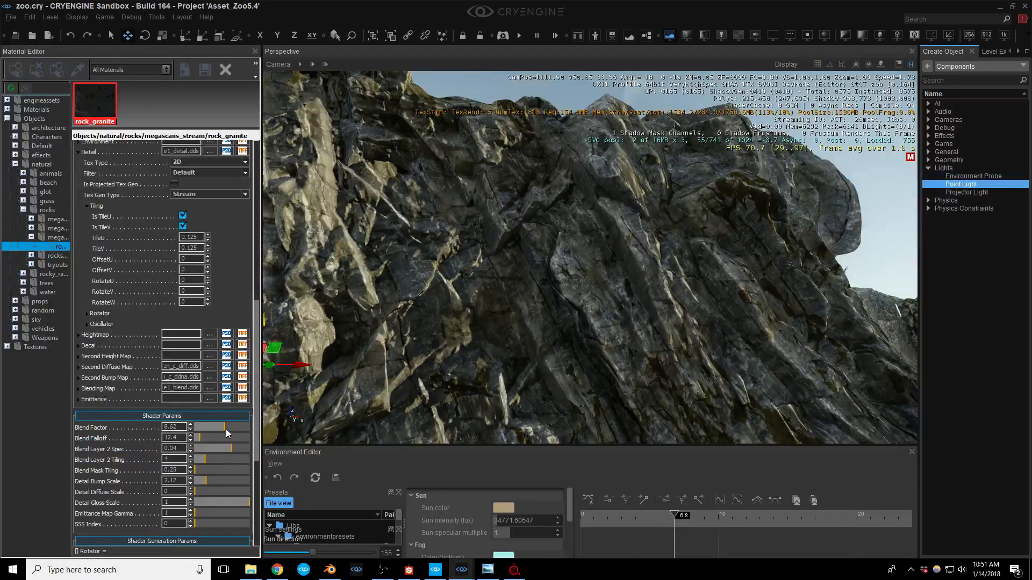
drag(184, 470, 140, 478)
text(.125)
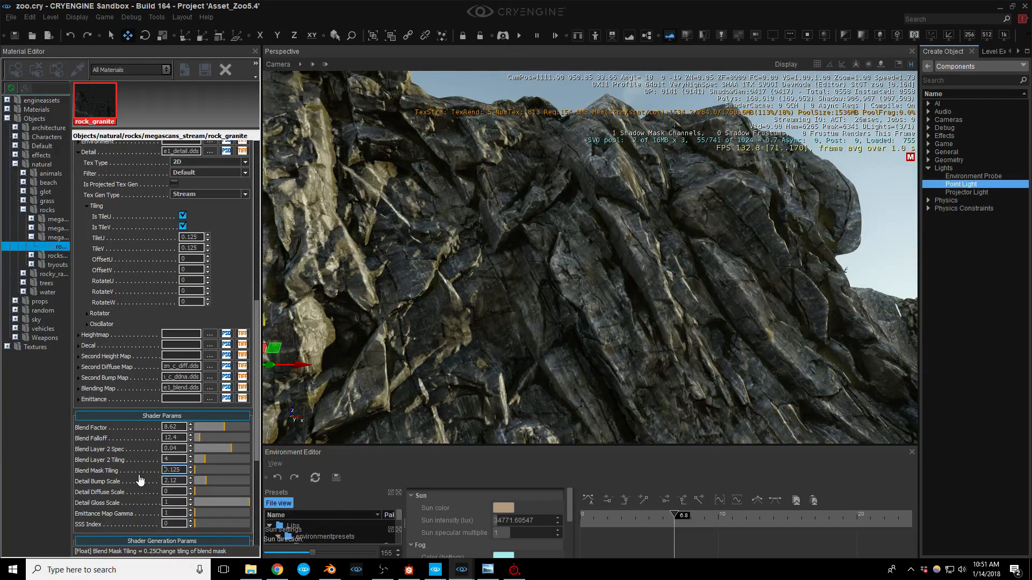
key(Return)
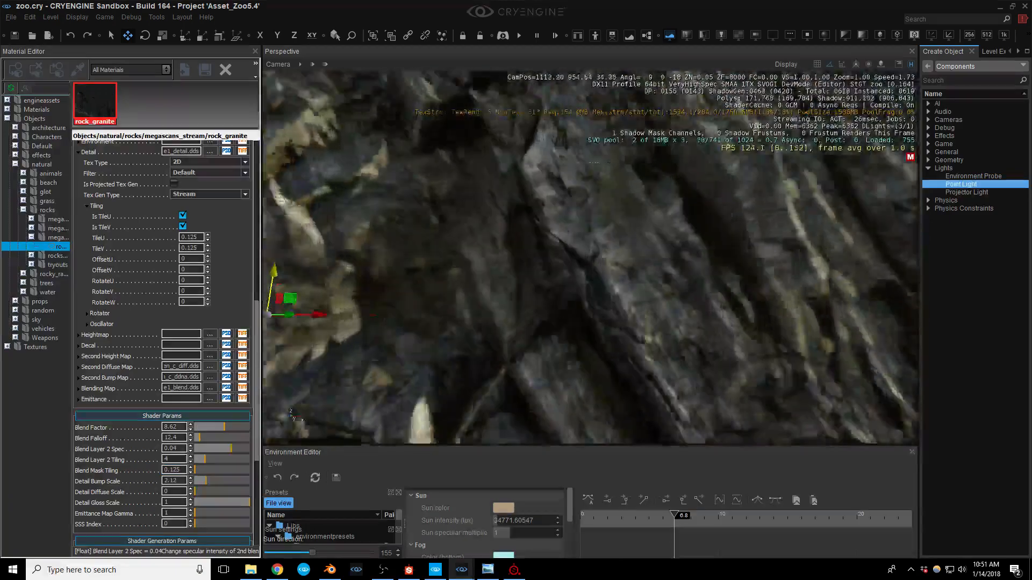
Step: Check the blended layer up close and lower the Blend Falloff to 1.3
right_drag(485, 323, 476, 327)
key(w)
key(w)
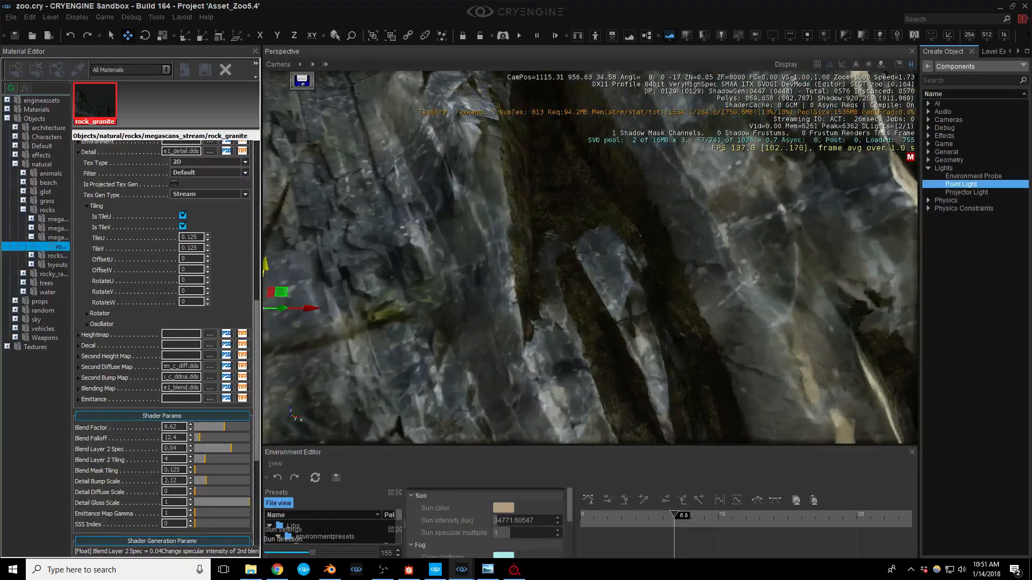
key(s)
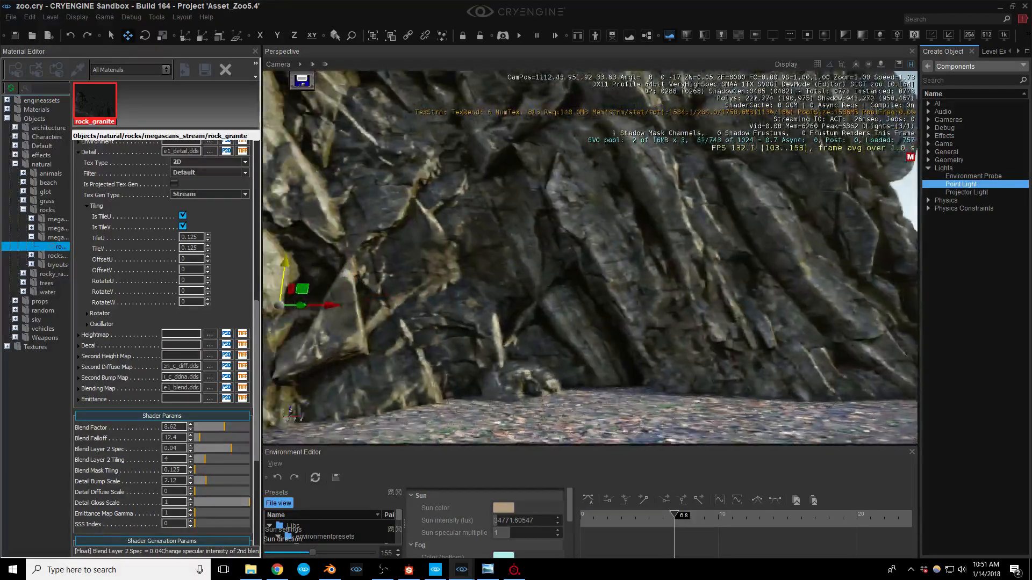
right_drag(476, 327, 471, 327)
key(w)
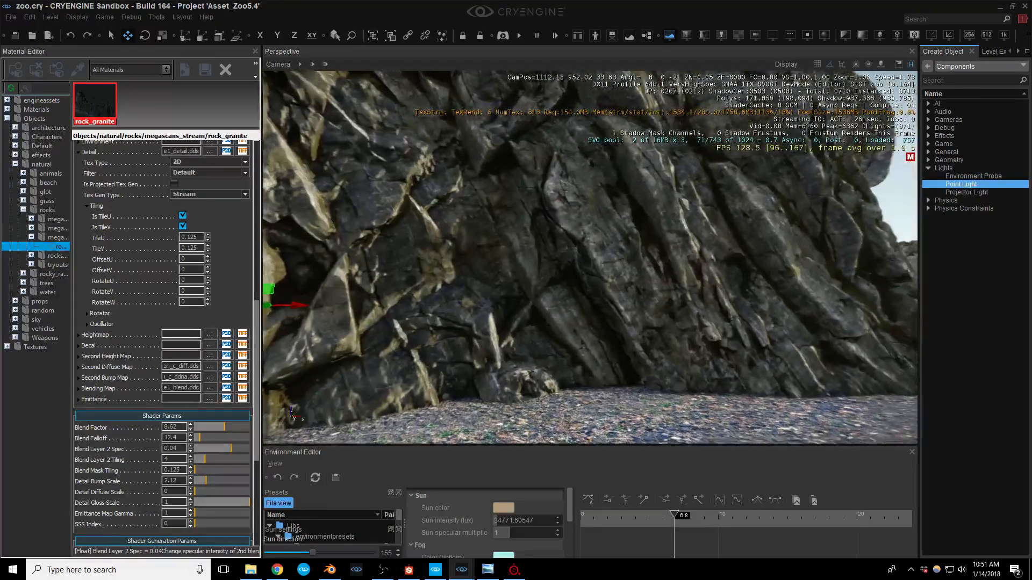
key(w)
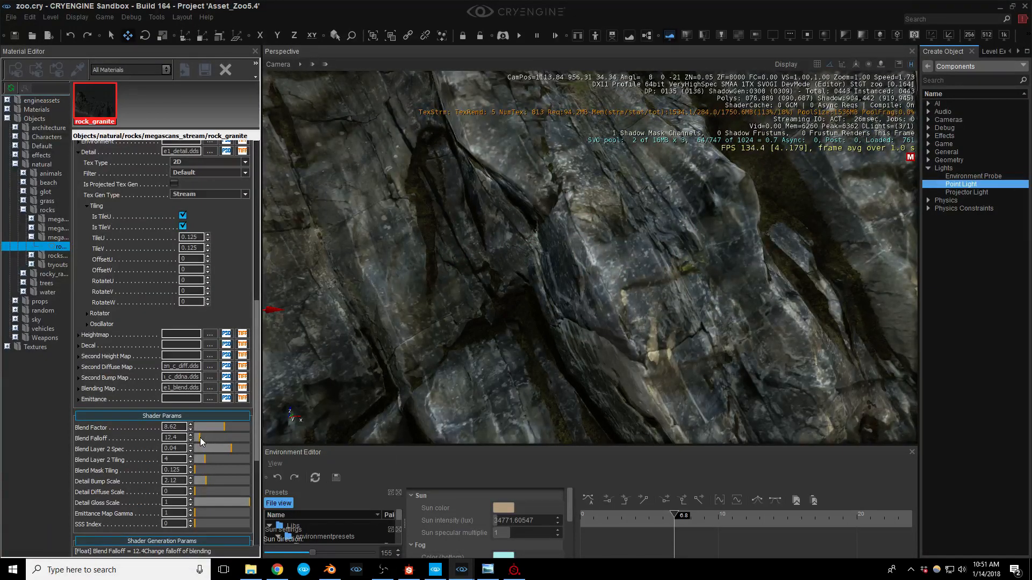
drag(196, 437, 196, 439)
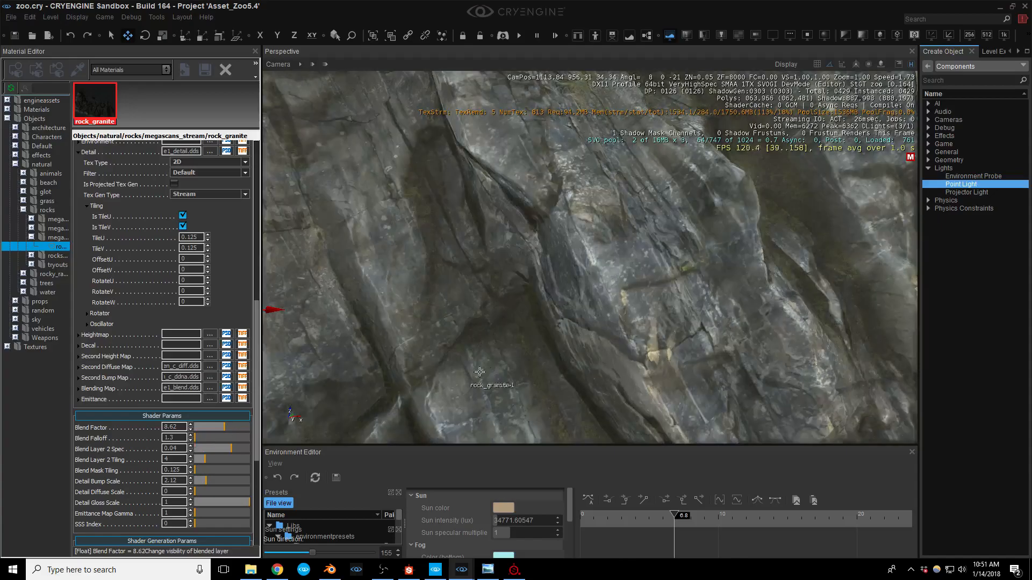
right_drag(479, 372, 449, 334)
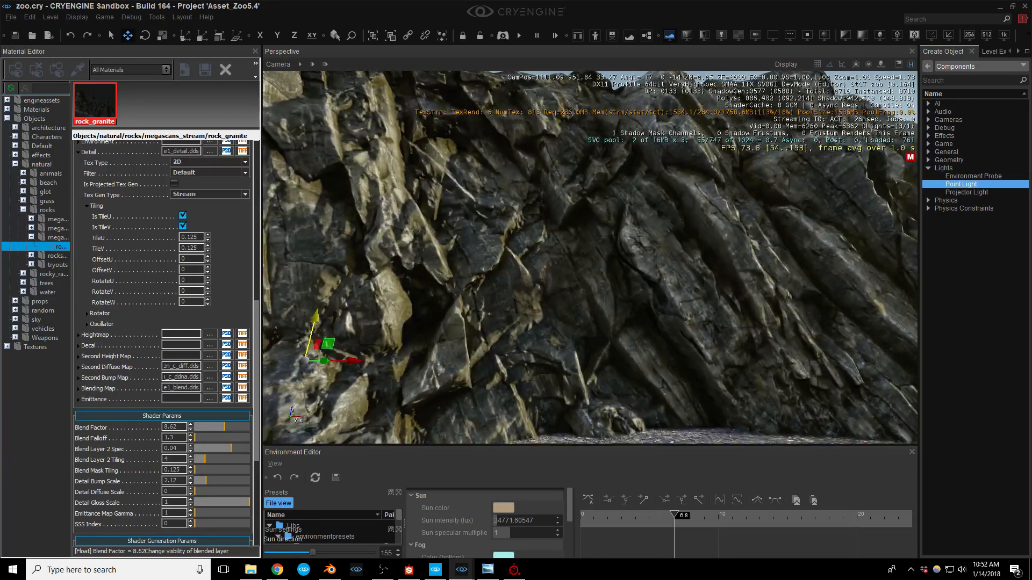
right_drag(567, 338, 593, 341)
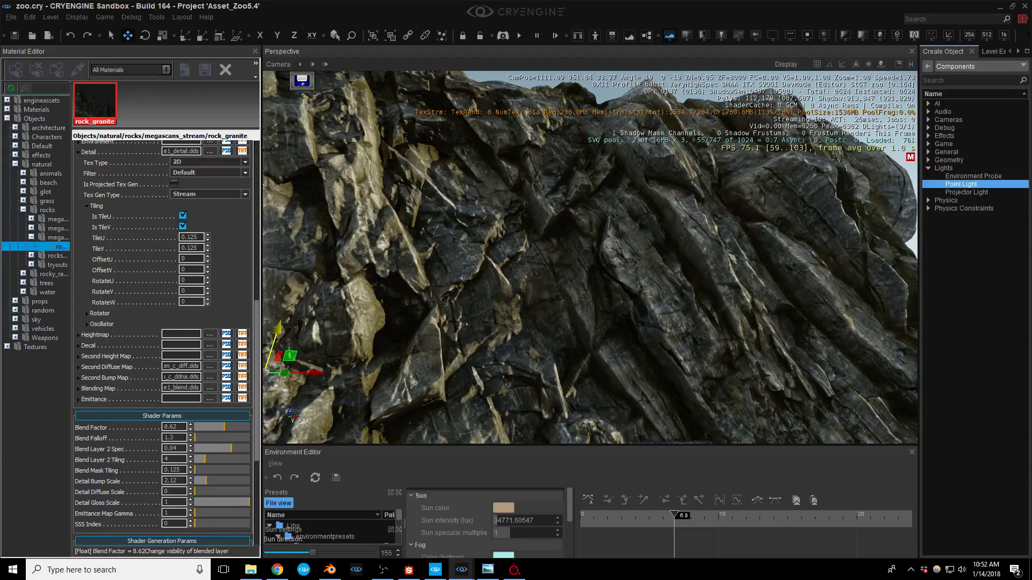